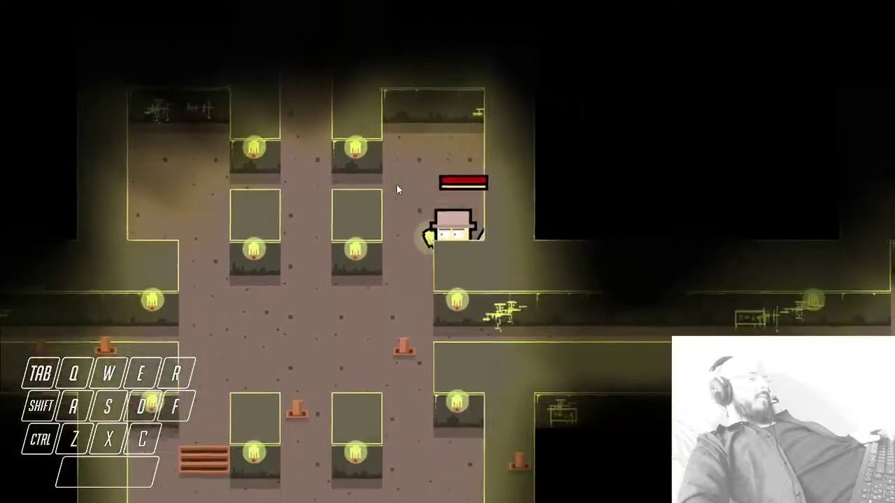
key("a")
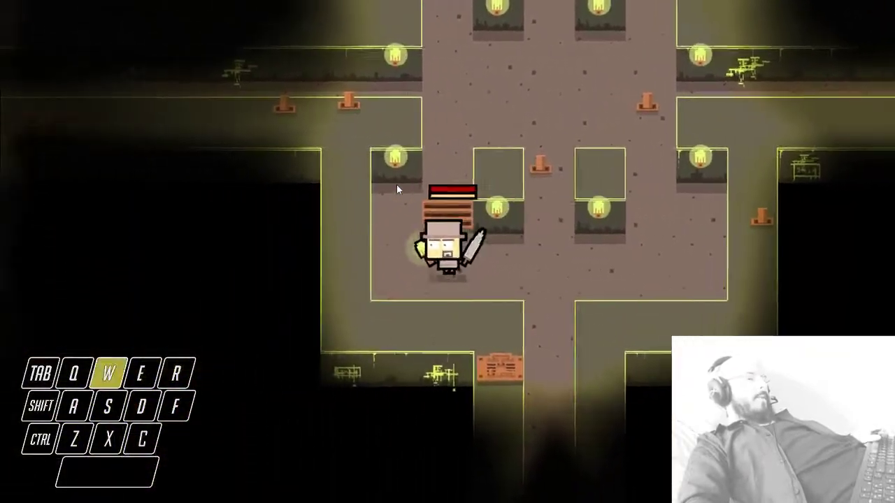
key("w")
key("d")
key("s")
key("a")
key("d")
key("s")
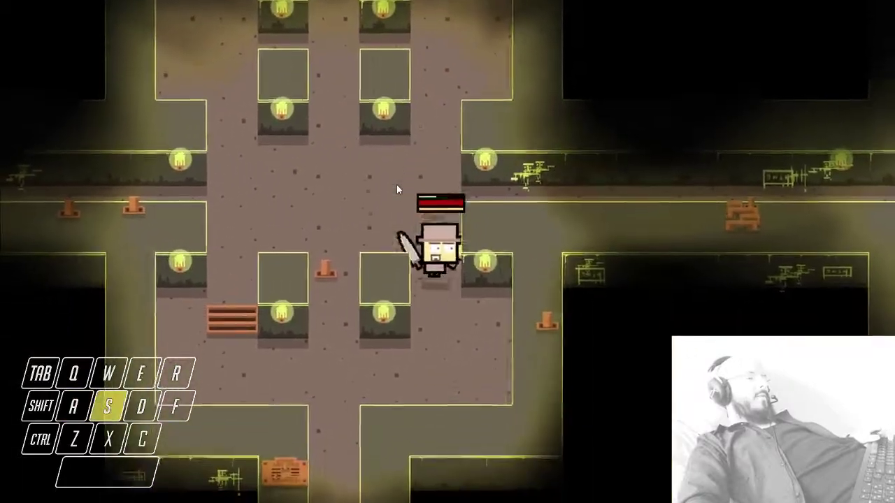
key("a")
key("s")
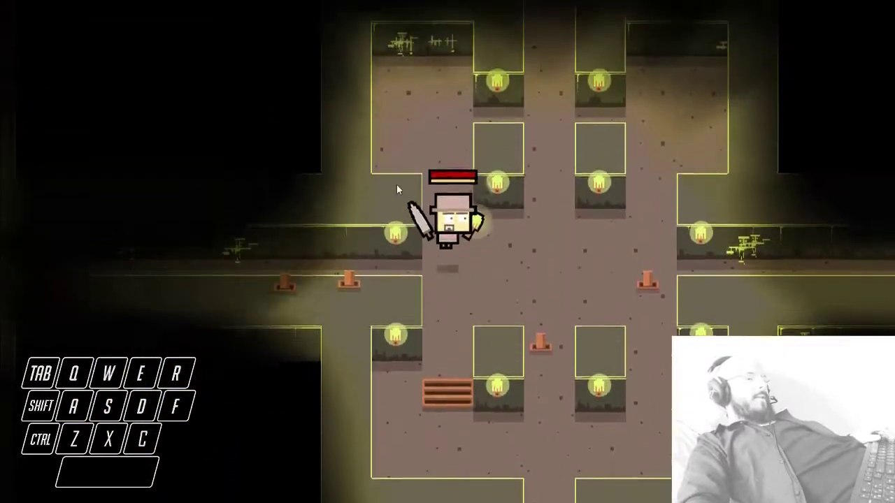
key("s")
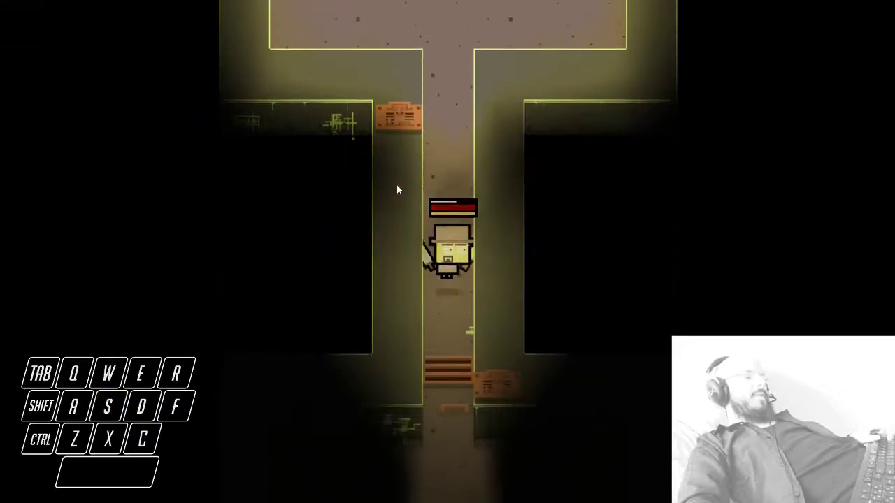
key("d")
key("d")
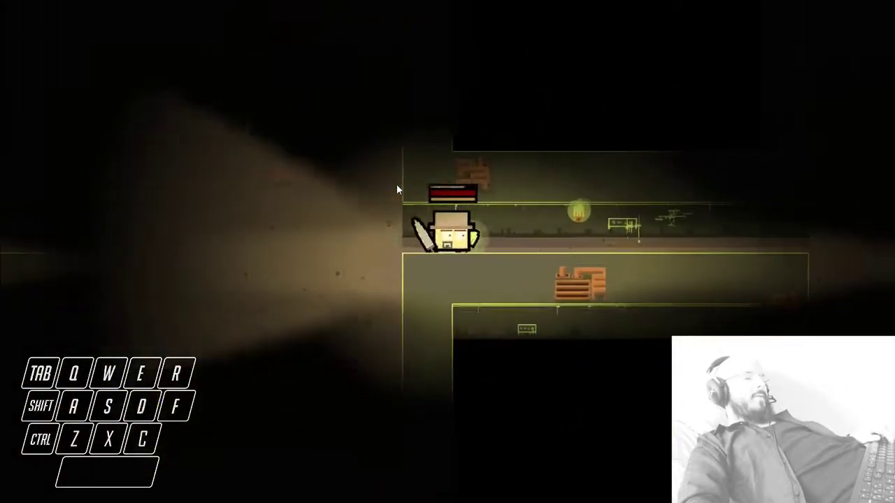
key("d")
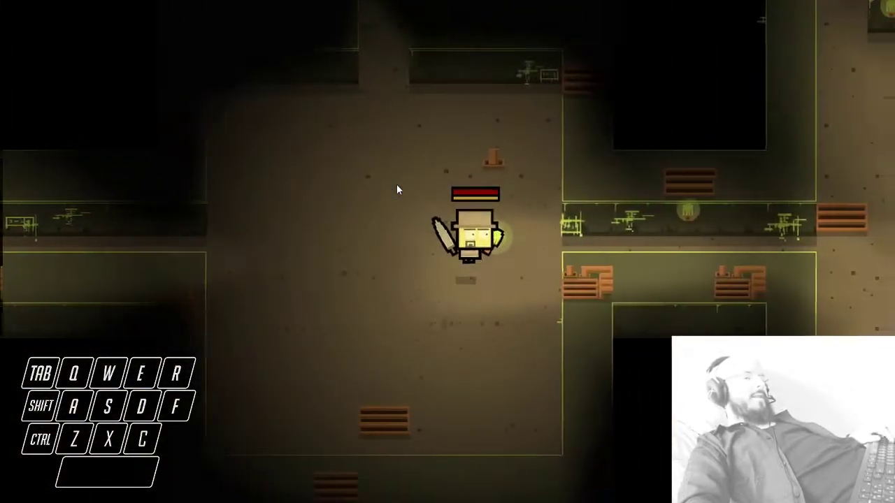
key("w")
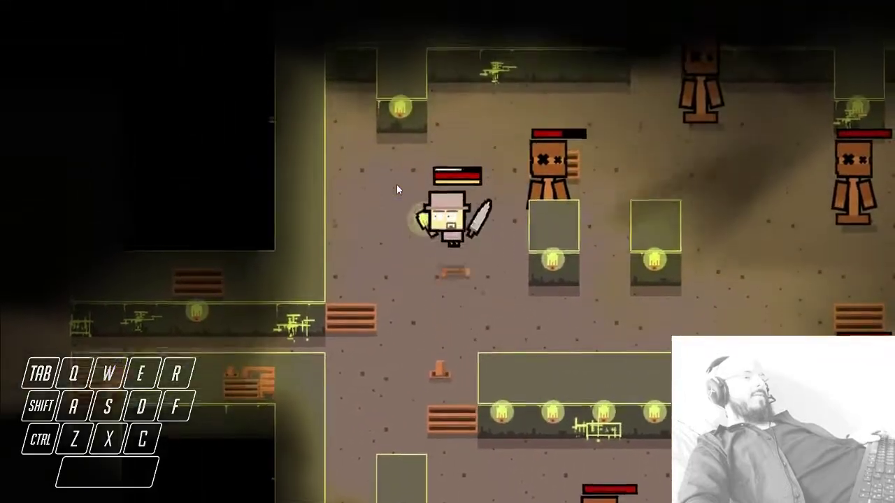
key("d")
left_click(397, 185)
left_click(397, 185)
left_click(396, 185)
key("d")
key("w")
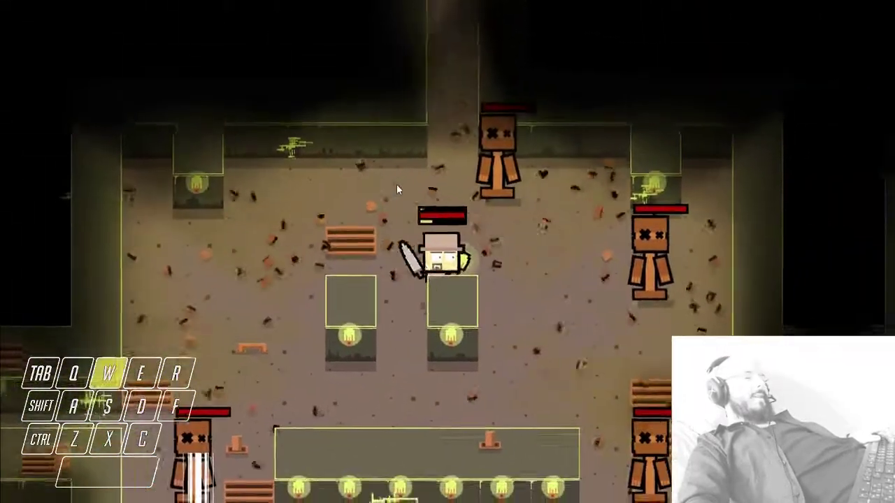
key("d")
key("w")
key("a")
left_click(397, 184)
key("s")
left_click(396, 186)
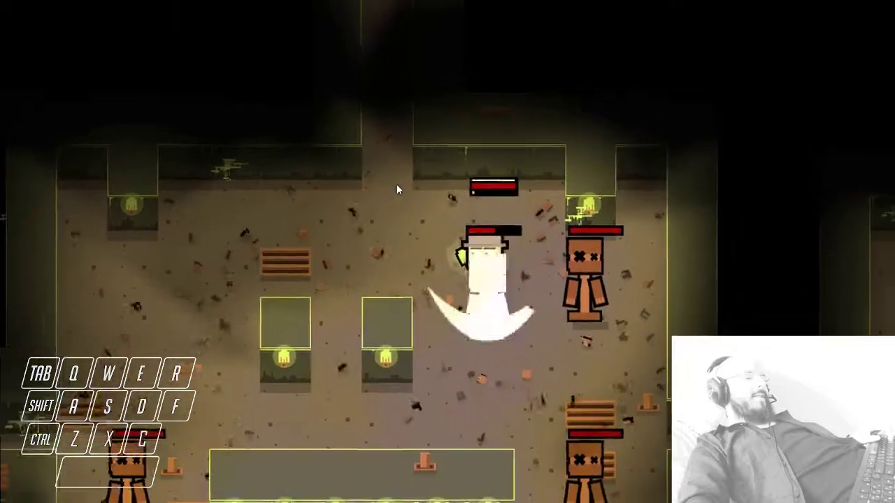
key("d")
key("s")
left_click(396, 186)
key("a")
left_click(396, 186)
left_click(396, 185)
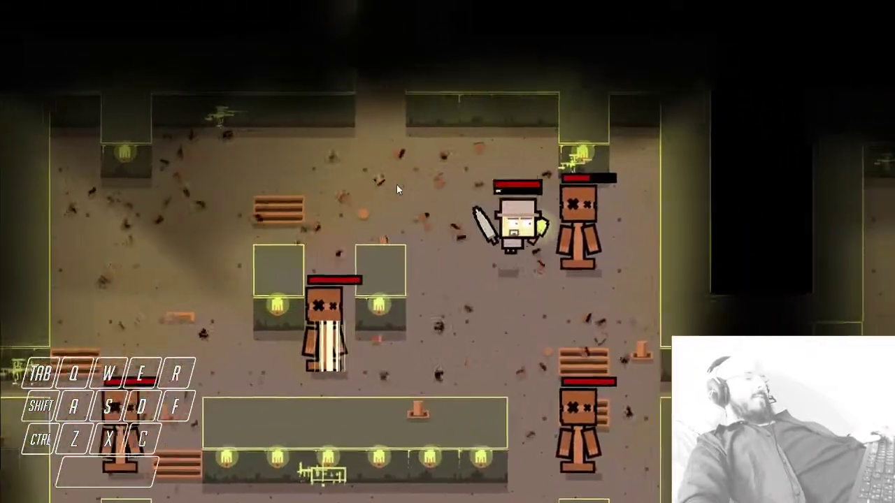
key("d")
left_click(396, 184)
key("s")
left_click(396, 185)
key("s")
key("s")
left_click(397, 185)
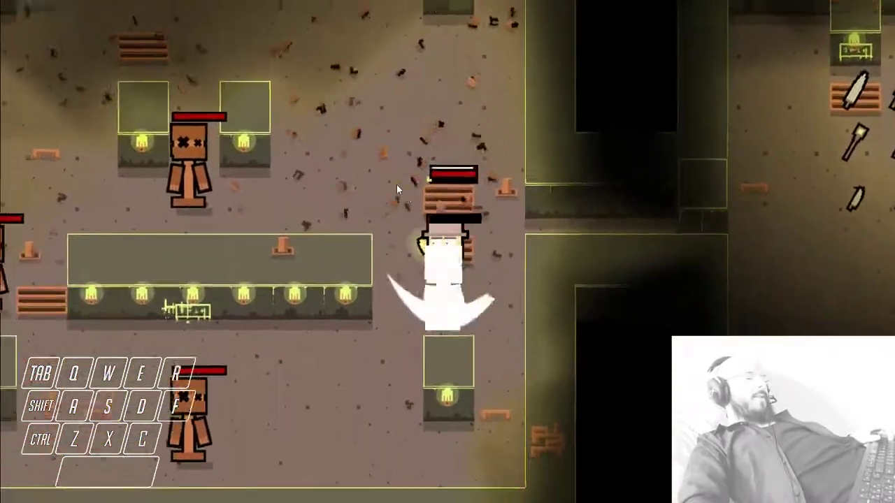
key("a")
left_click(396, 184)
left_click(396, 185)
key("d")
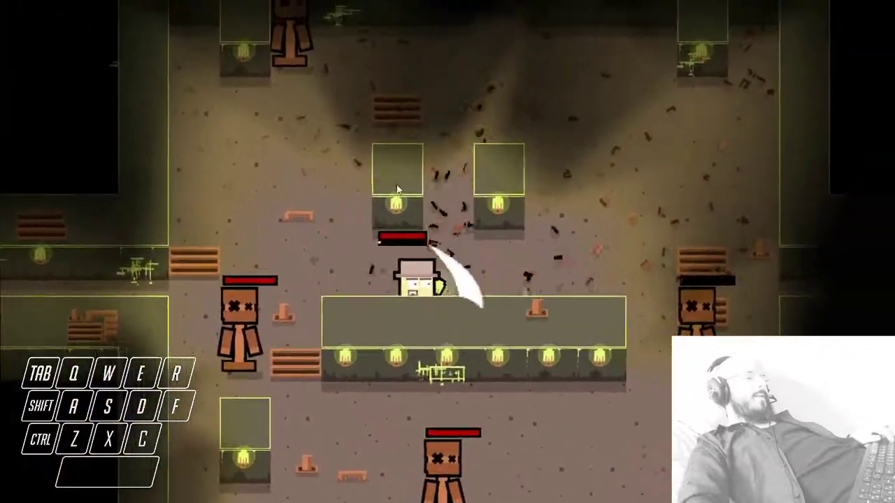
left_click(396, 184)
key("s")
key("a")
key("w")
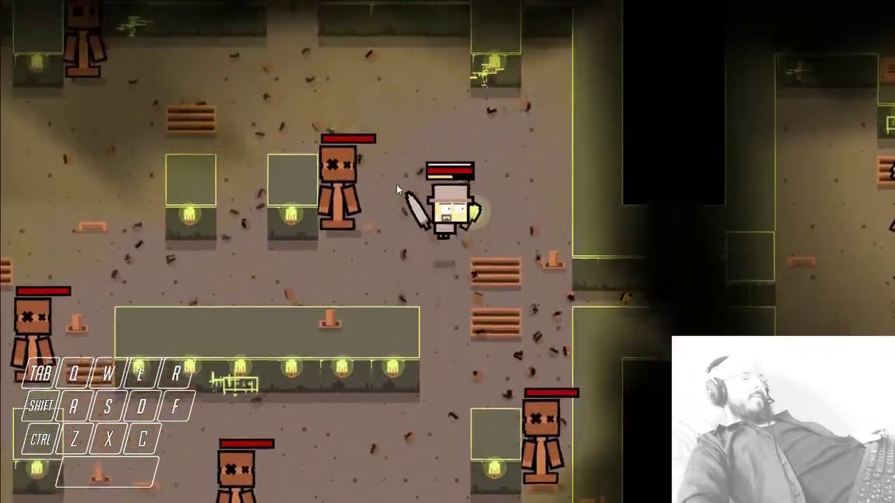
key("a")
left_click(396, 185)
key("s")
key("d")
left_click(397, 185)
key("w")
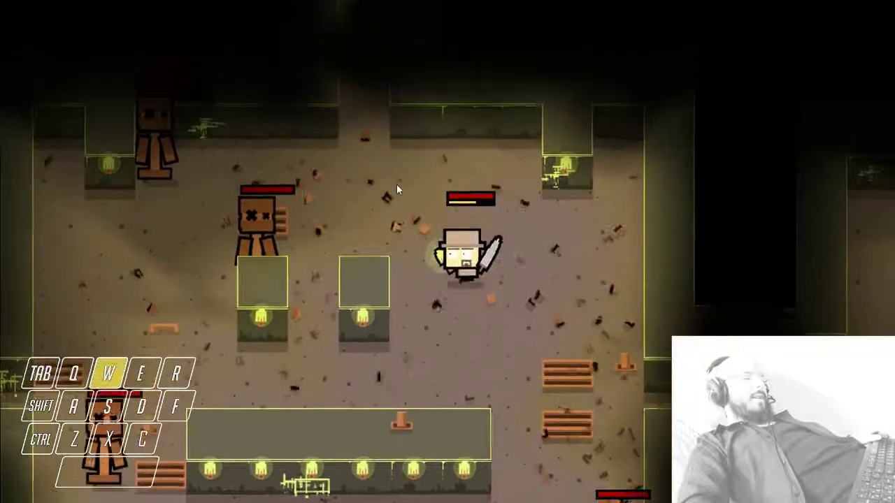
key("a")
key("a")
left_click(535, 258)
left_click(535, 258)
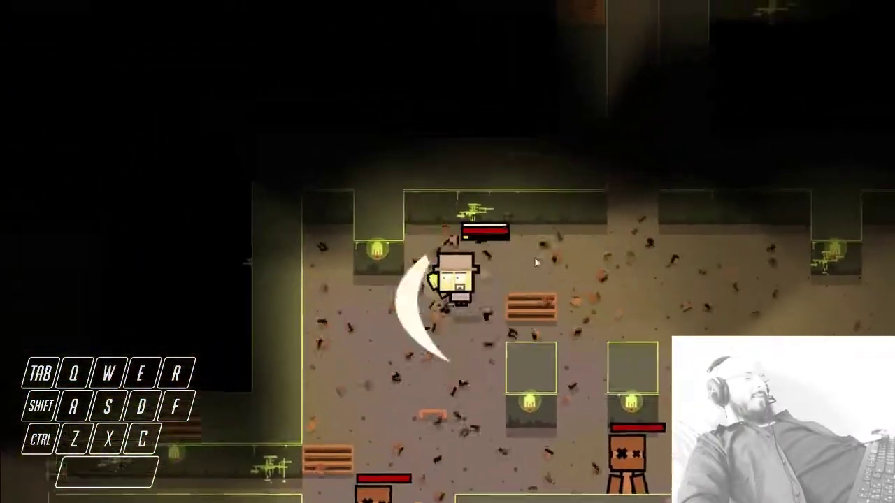
key("d")
key("s")
left_click(535, 258)
key("a")
left_click(535, 258)
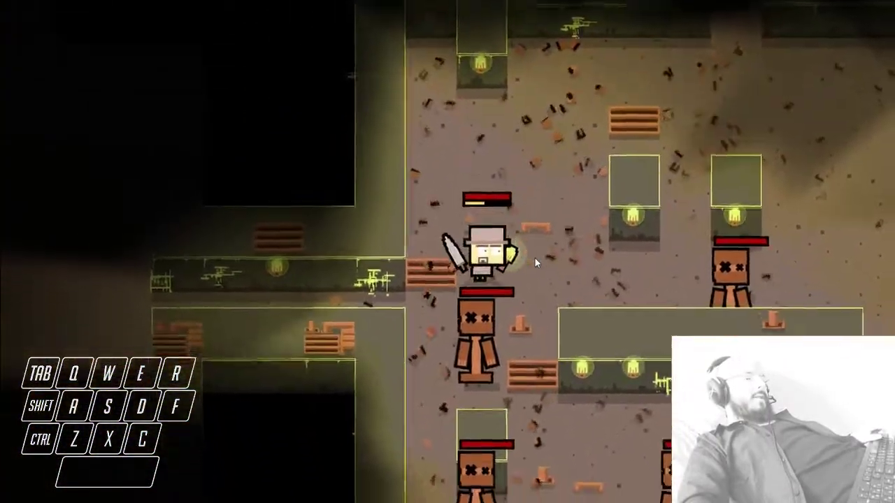
left_click(534, 262)
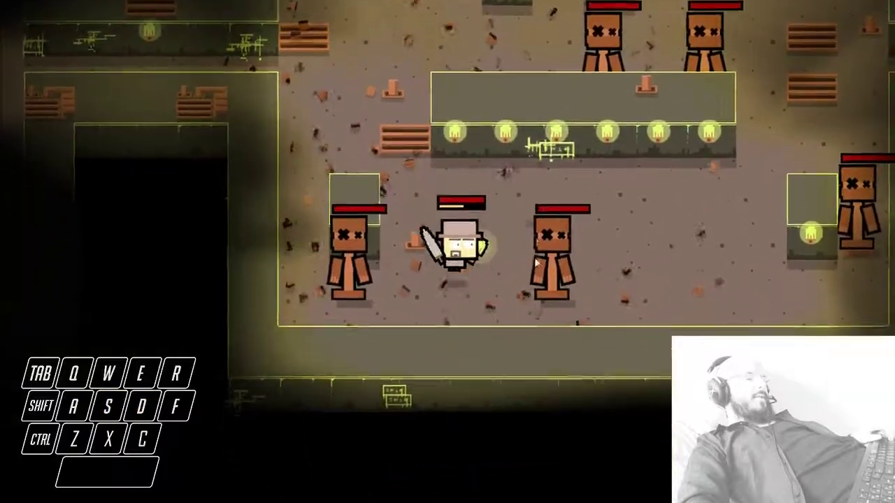
left_click(535, 260)
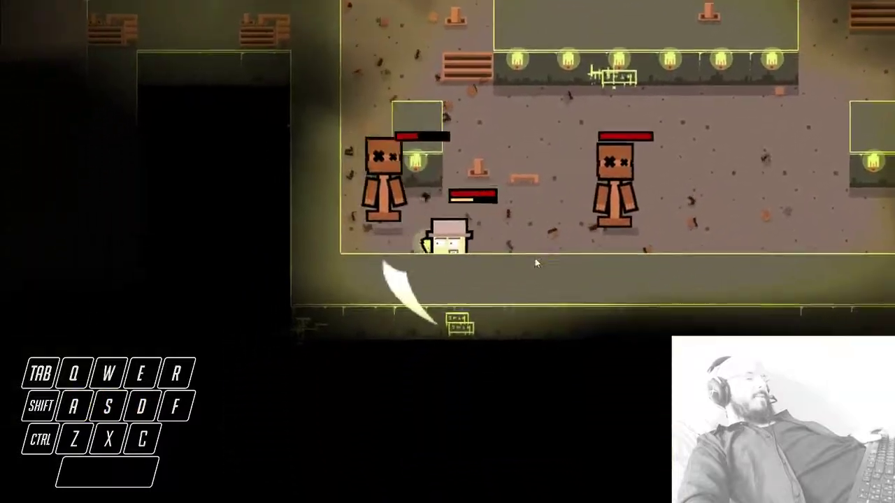
key("d")
left_click(535, 262)
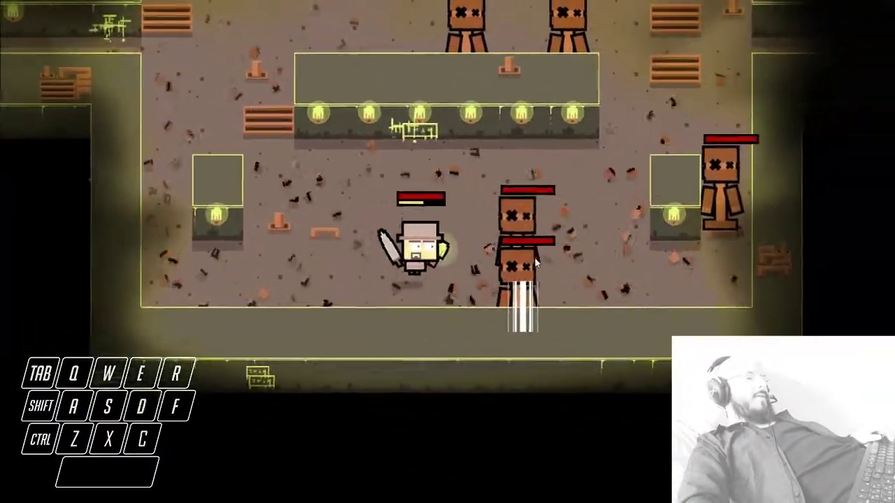
left_click(535, 260)
left_click(535, 260)
key("w")
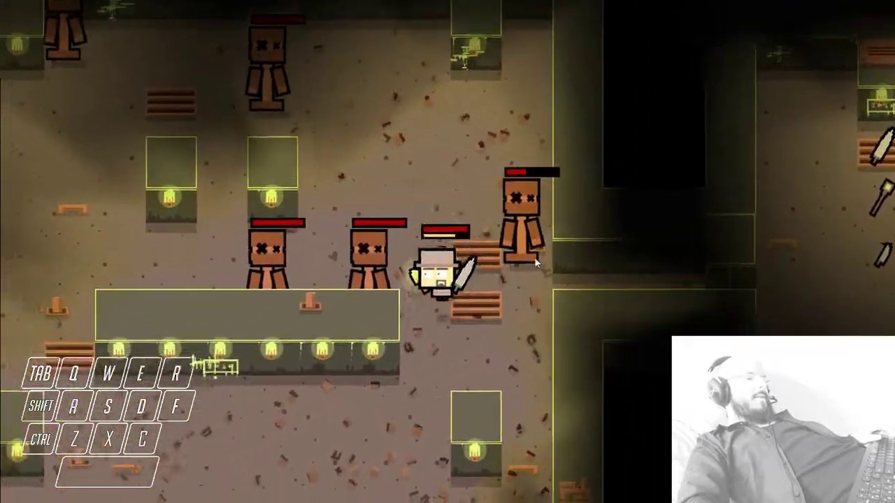
left_click(537, 263)
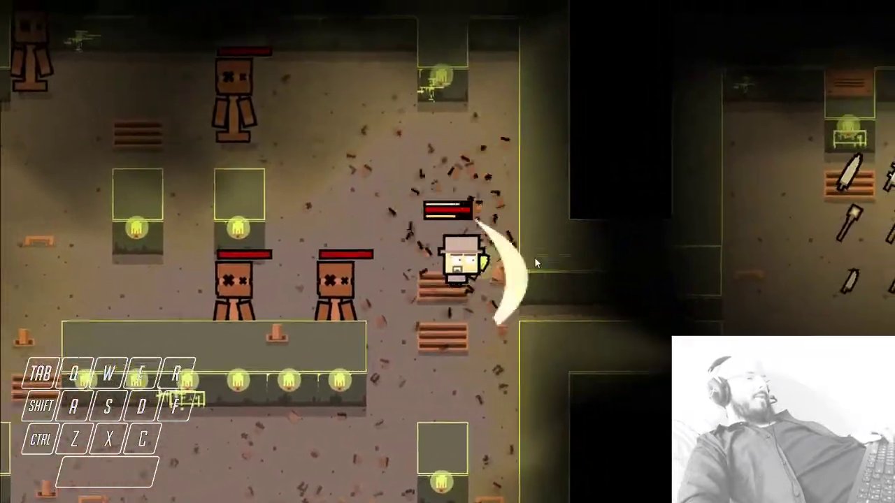
key("a")
left_click(536, 263)
left_click(536, 263)
left_click(535, 263)
key("a")
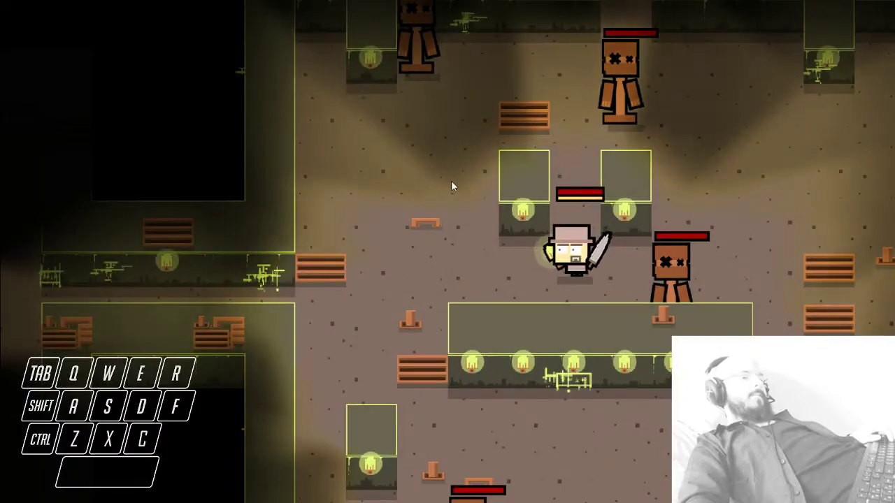
key("d")
key("w")
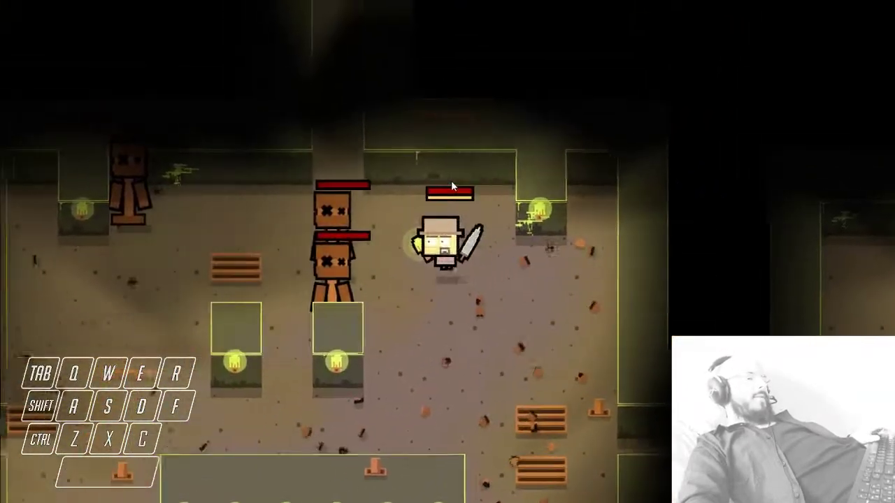
key("a")
left_click(451, 183)
left_click(451, 183)
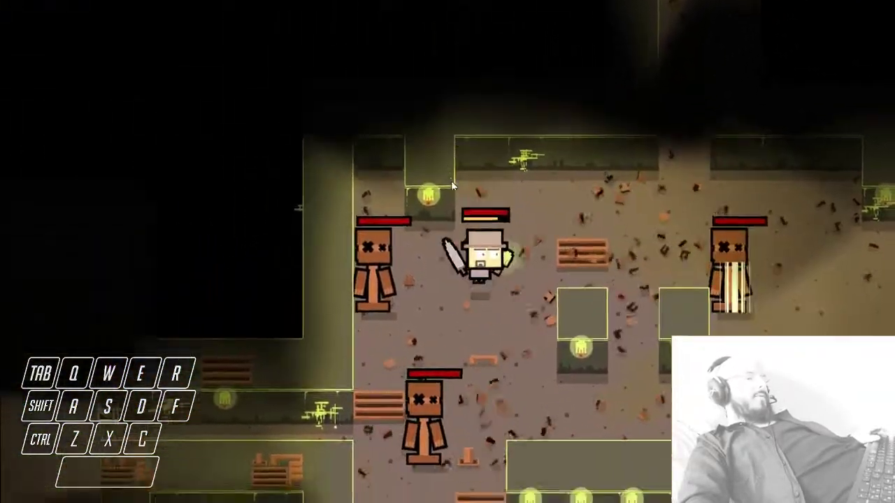
key("s")
left_click(451, 181)
key("w")
key("s")
left_click(451, 181)
key("a")
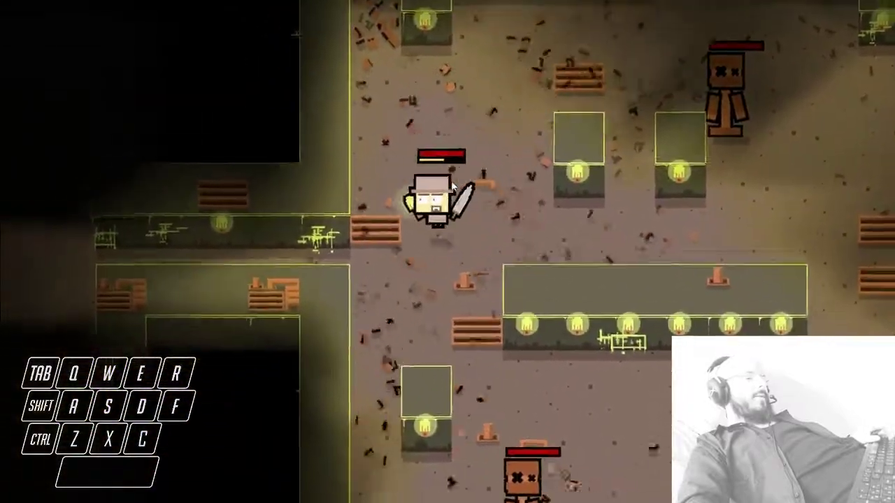
key("s")
key("d")
key("s")
left_click(453, 186)
key("d")
left_click(451, 185)
left_click(452, 186)
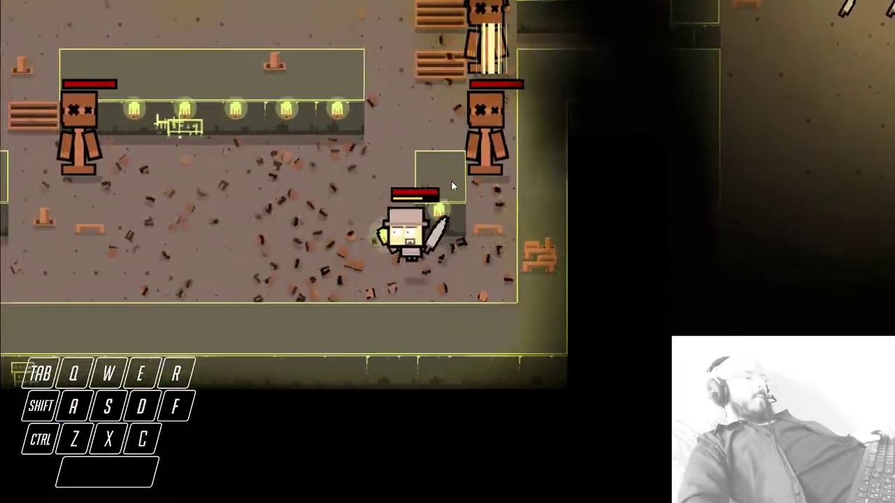
key("w")
key("a")
key("a")
left_click(454, 184)
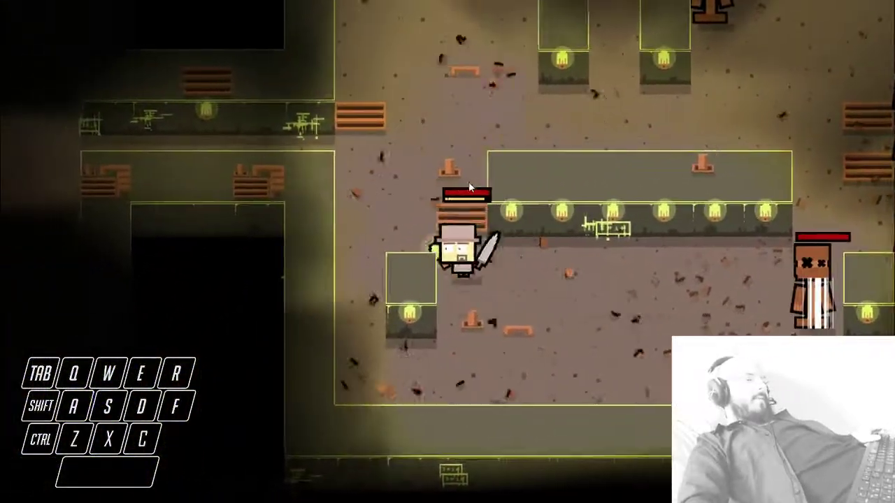
key("w")
key("d")
left_click(469, 183)
key("d")
key("s")
left_click(469, 184)
left_click(470, 184)
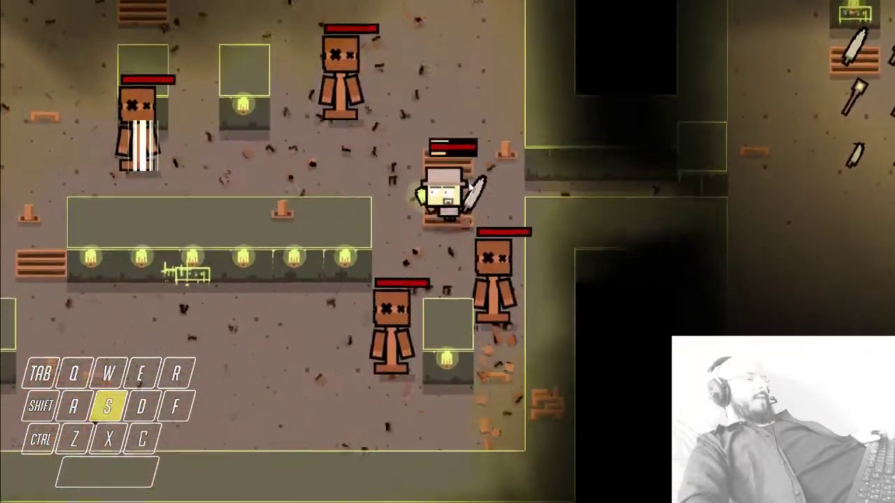
left_click(470, 186)
key("a")
left_click(470, 186)
key("d")
left_click(470, 186)
key("w")
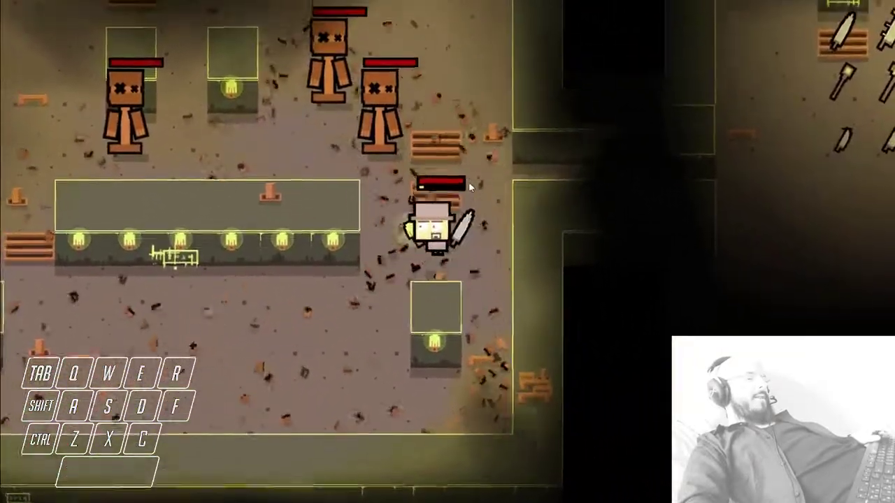
key("w")
key("a")
left_click(470, 186)
key("d")
key("s")
key("a")
left_click(470, 186)
key("d")
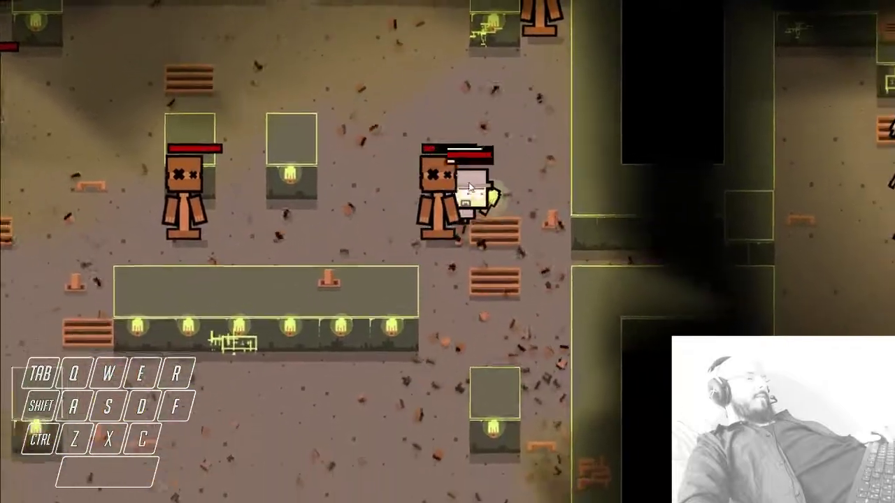
key("w")
left_click(470, 186)
key("s")
key("a")
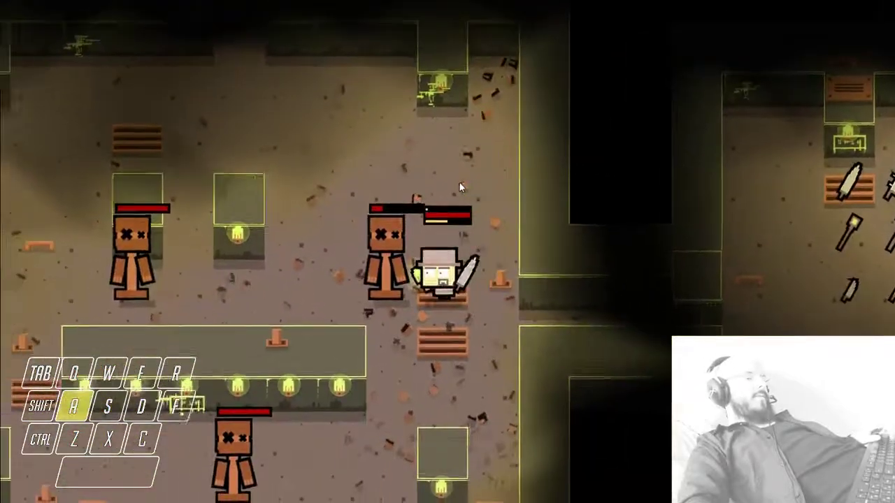
left_click(461, 187)
left_click(580, 158)
key("d")
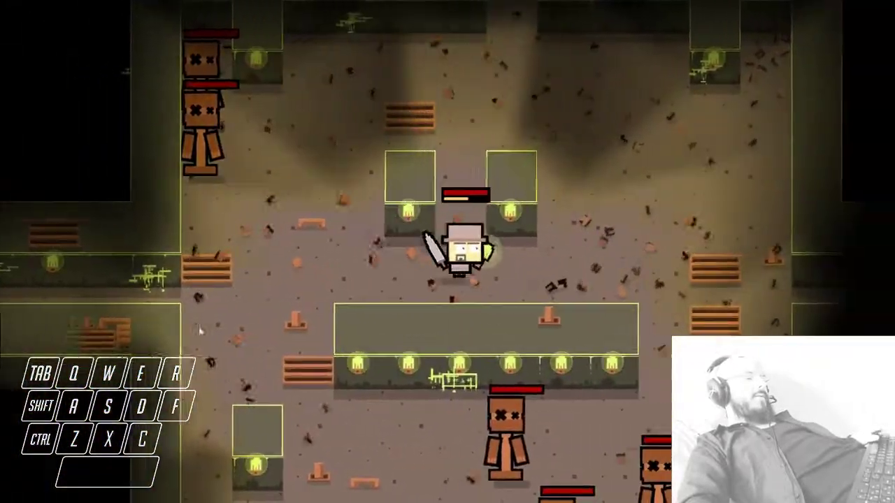
scroll(539, 223, "up", 5)
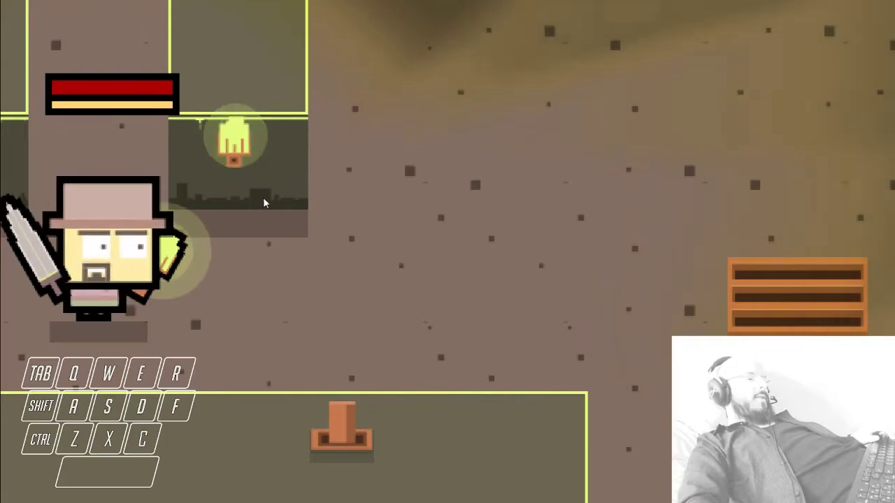
scroll(263, 197, "down", 5)
key("a")
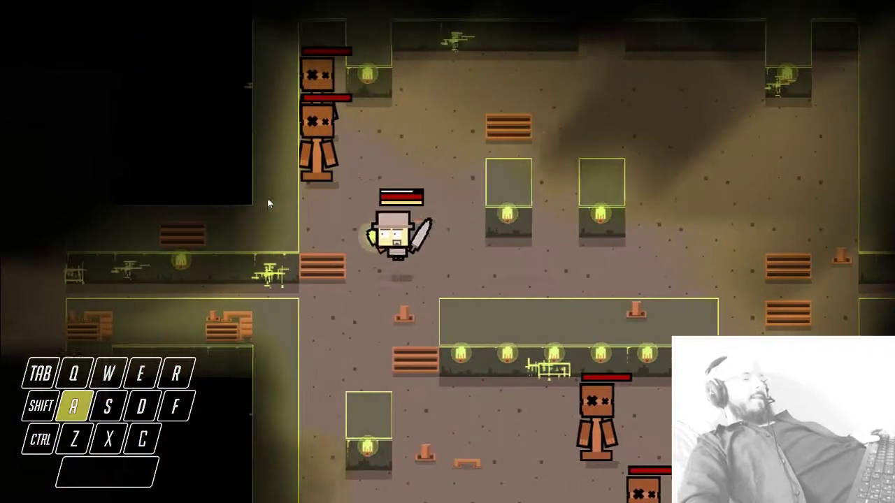
left_click(268, 198)
key("d")
key("w")
key("a")
left_click(267, 197)
key("w")
key("s")
key("d")
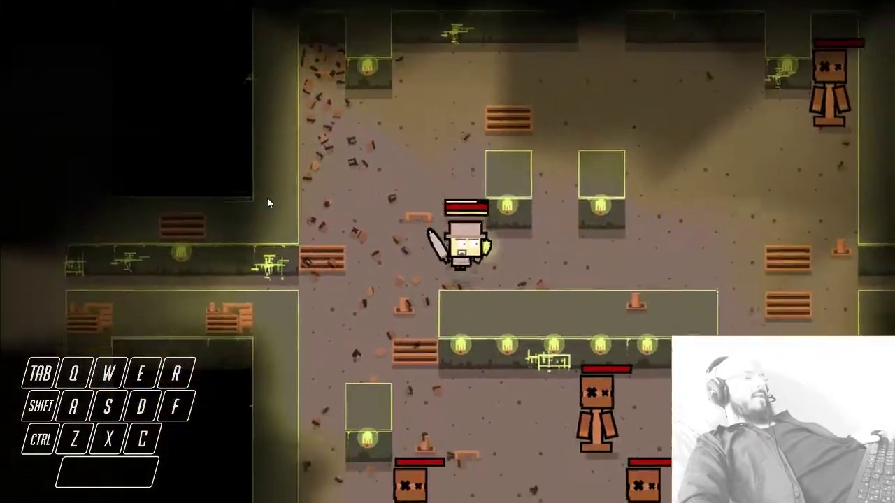
key("s")
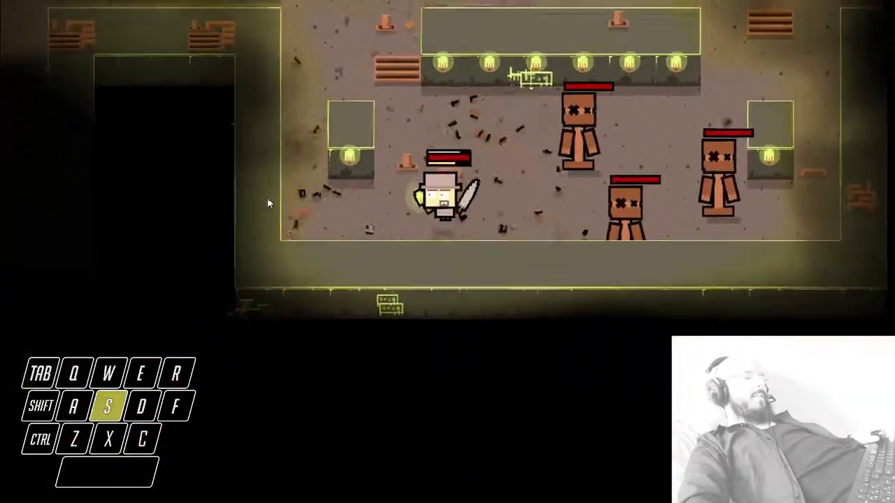
key("d")
left_click(267, 203)
key("w")
left_click(267, 202)
key("d")
left_click(267, 203)
left_click(267, 202)
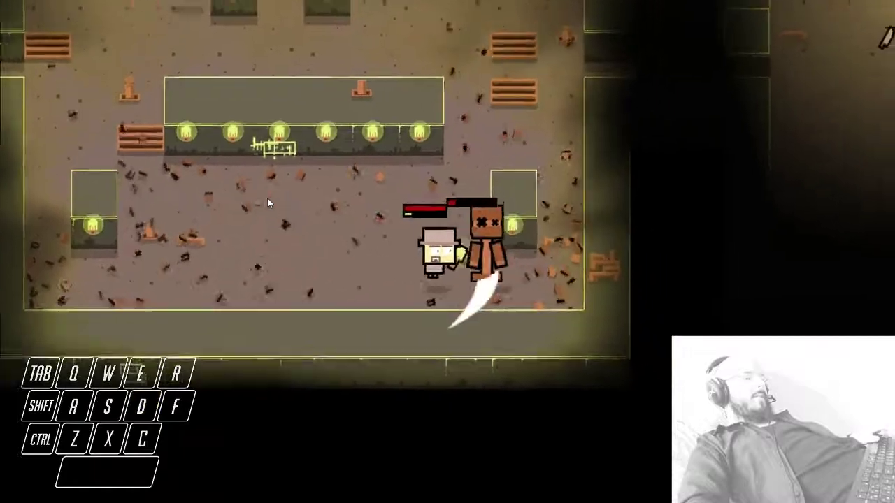
key("w")
key("s")
left_click(267, 203)
key("w")
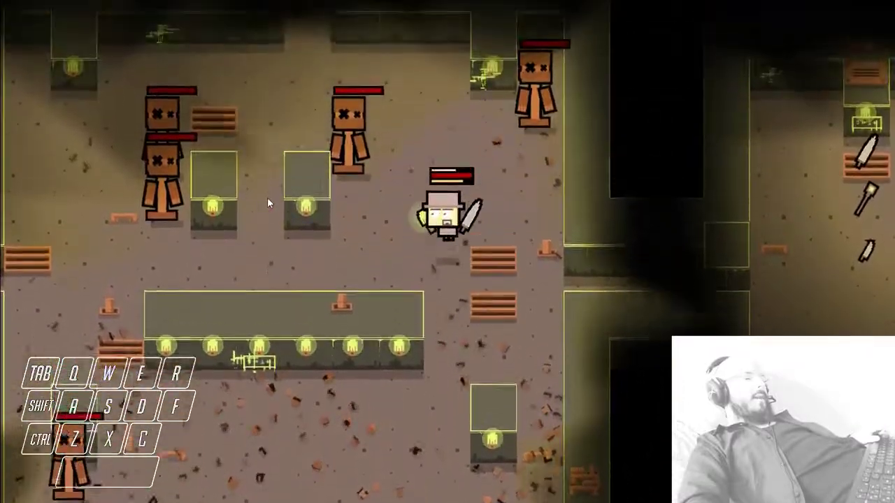
key("d")
key("w")
left_click(267, 202)
key("a")
left_click(267, 202)
key("a")
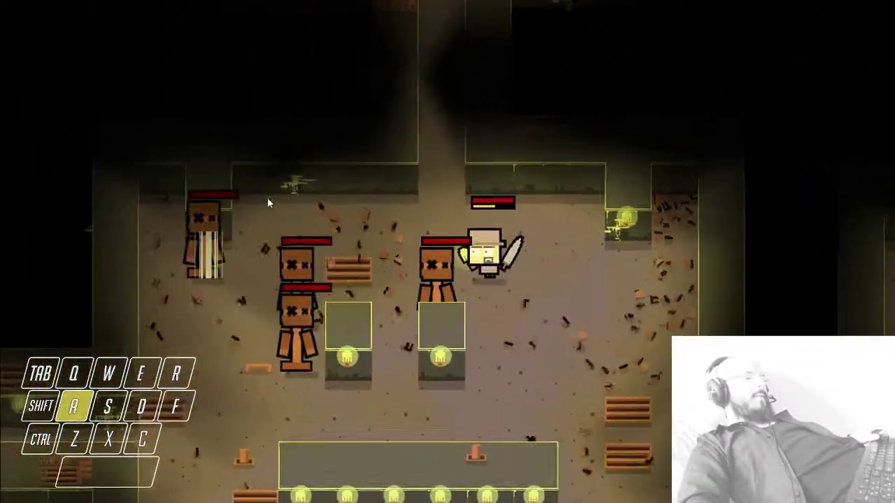
left_click(267, 203)
key("a")
left_click(267, 203)
key("a")
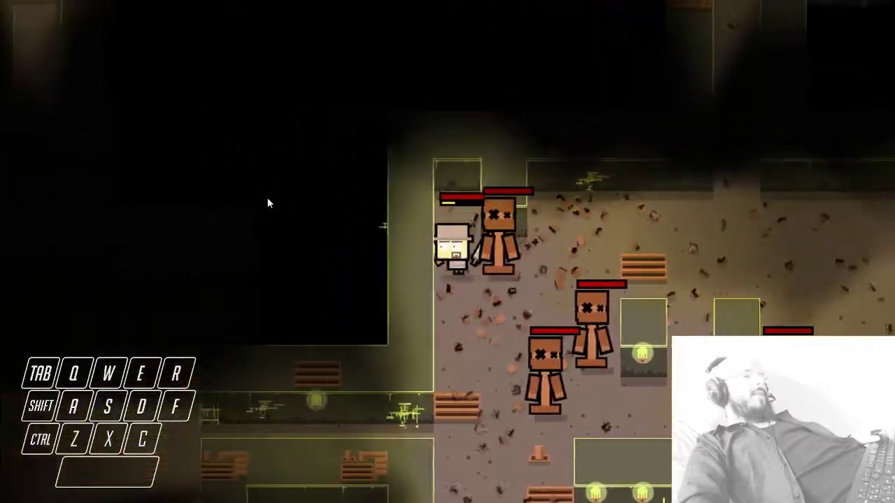
key("s")
key("w")
key("d")
left_click(267, 198)
key("s")
left_click(267, 198)
key("a")
key("w")
left_click(267, 203)
key("d")
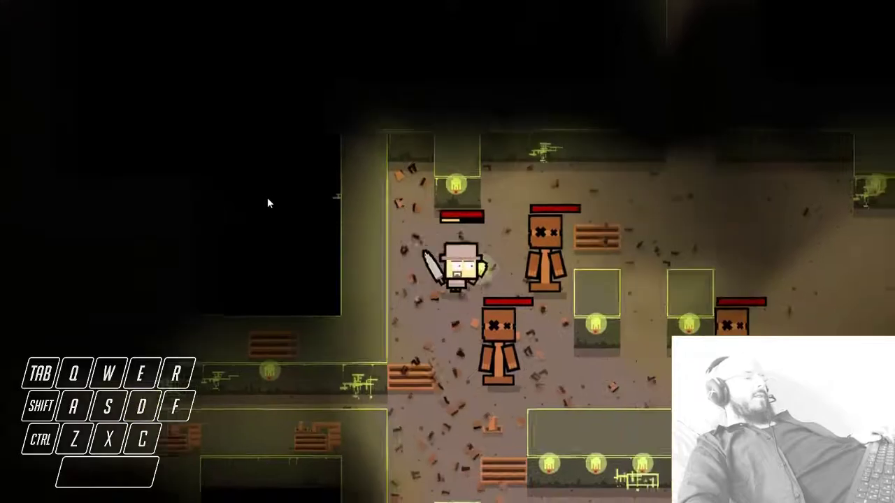
left_click(267, 199)
key("s")
left_click(267, 199)
key("w")
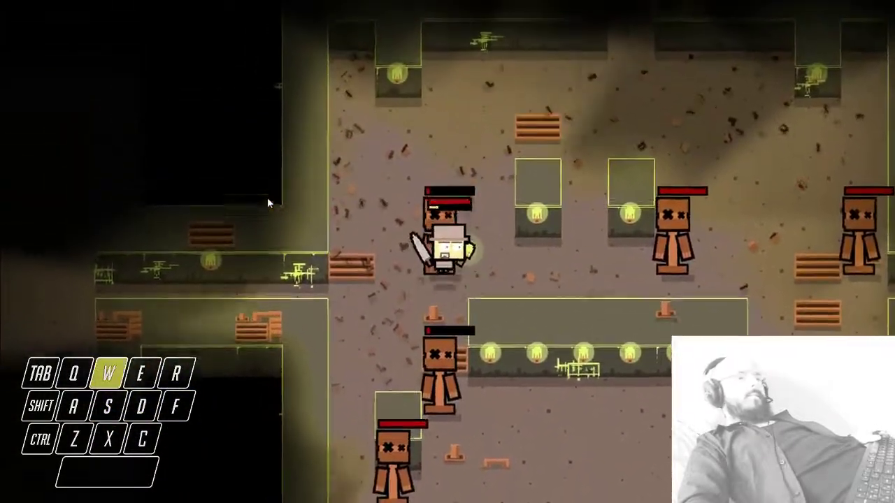
key("w")
key("d")
left_click(267, 199)
key("s")
left_click(267, 199)
key("d")
key("d")
left_click(268, 199)
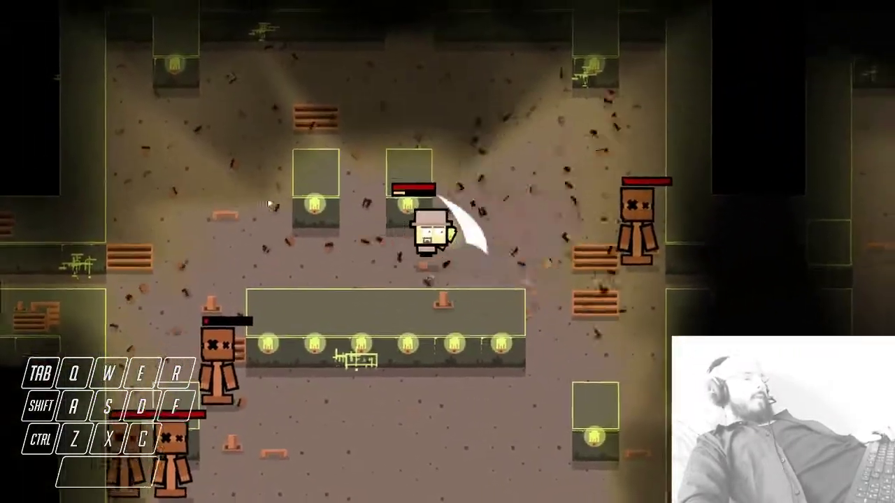
left_click(267, 198)
key("s")
left_click(267, 199)
key("s")
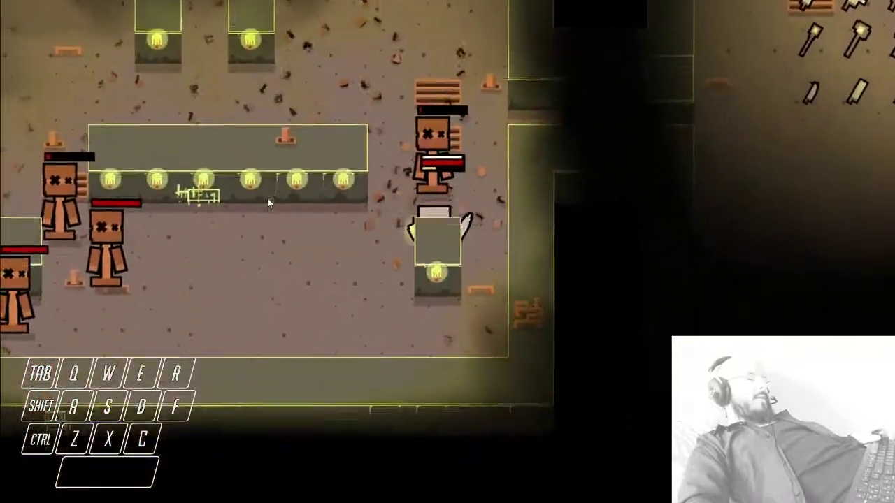
key("w")
left_click(268, 198)
key("s")
key("a")
key("w")
key("a")
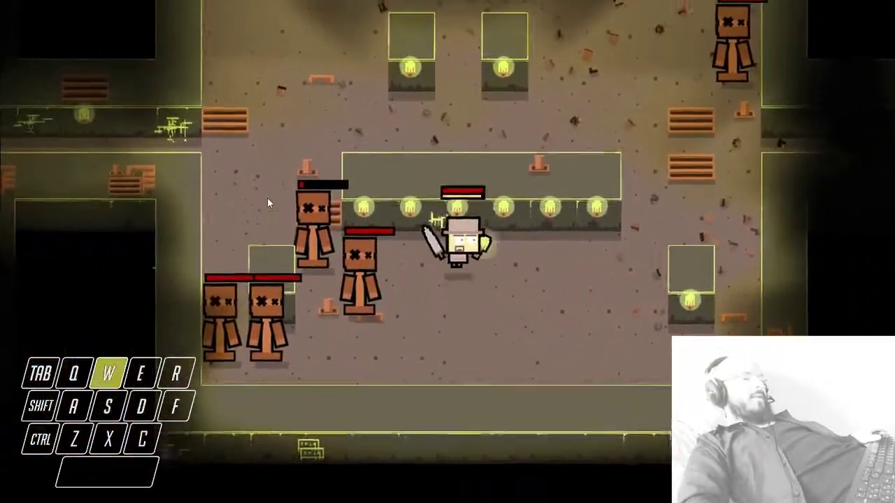
left_click(268, 200)
key("a")
left_click(267, 200)
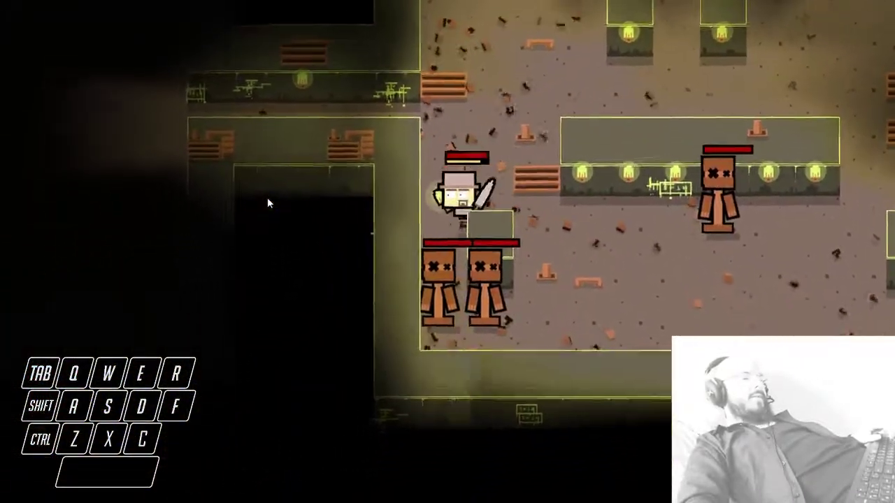
key("s")
left_click(267, 203)
left_click(267, 203)
key("d")
key("d")
key("w")
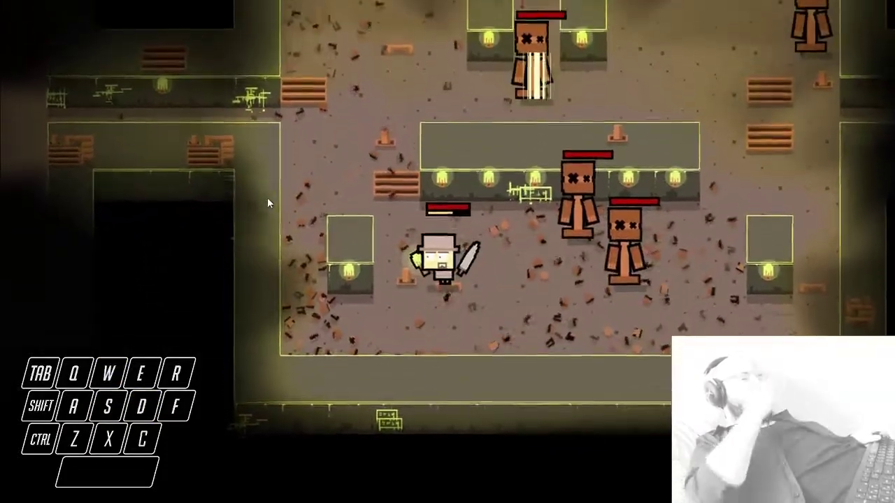
key("w")
key("d")
left_click(268, 203)
key("a")
key("a")
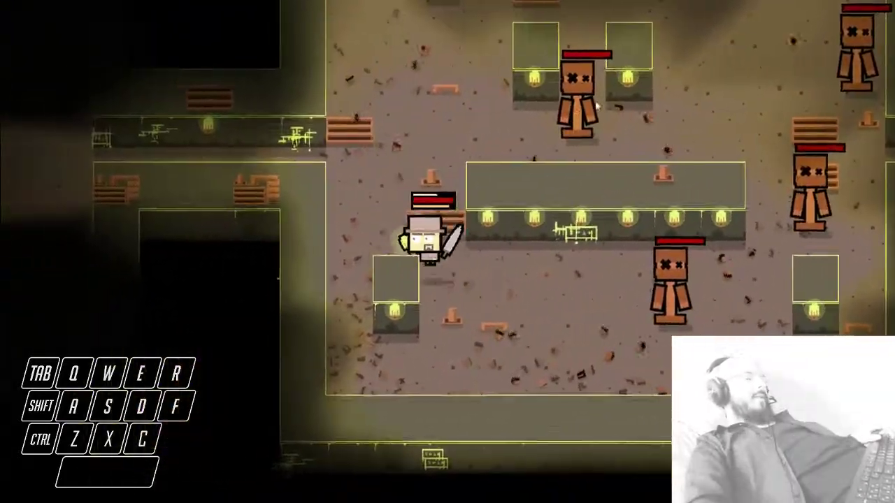
key("w")
key("s")
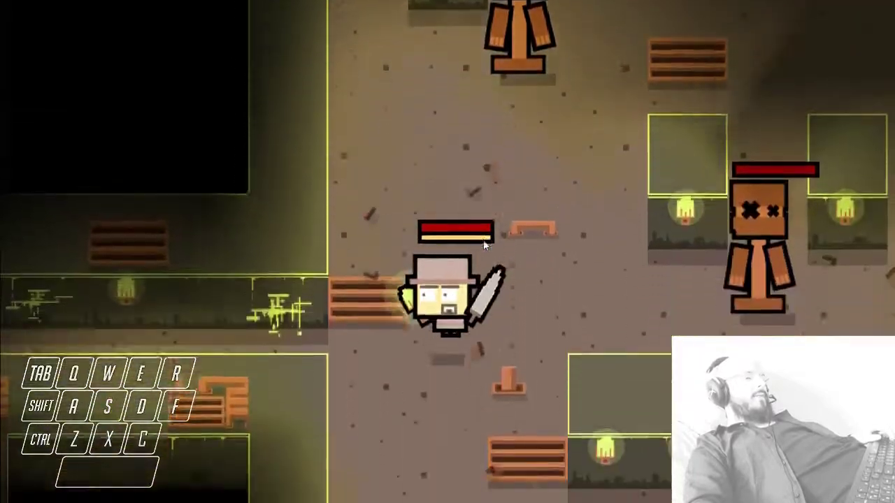
key("d")
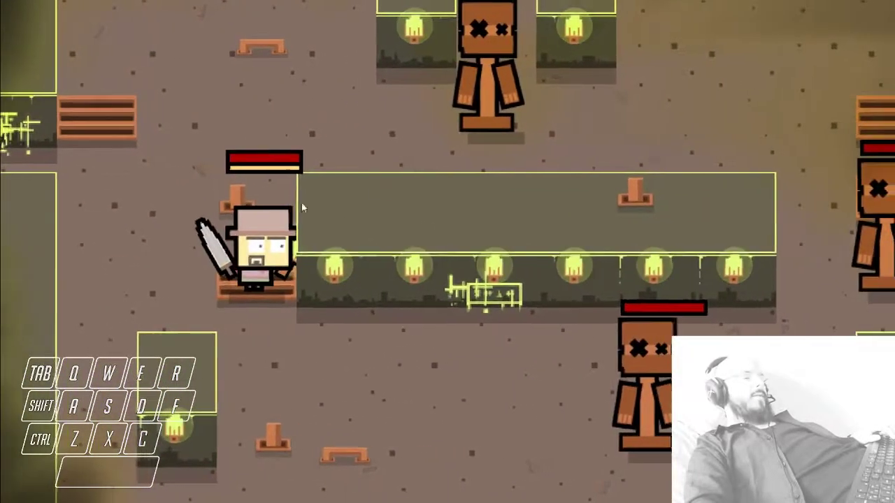
key("a")
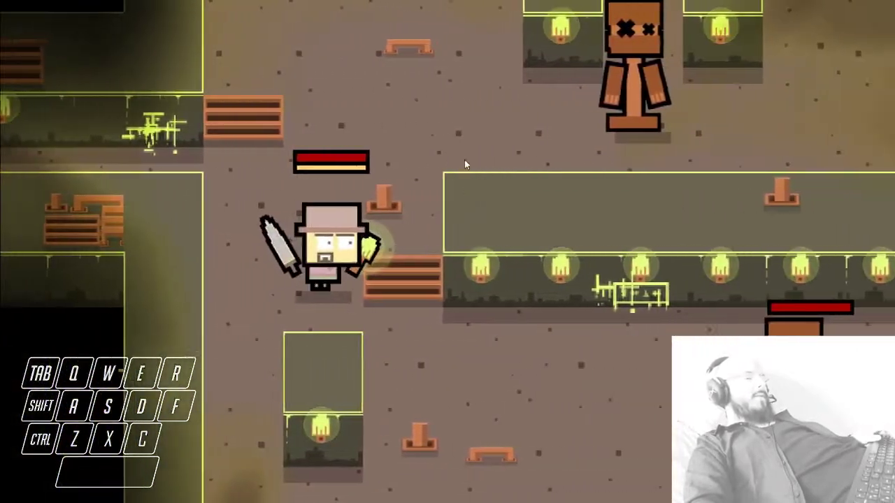
key("a")
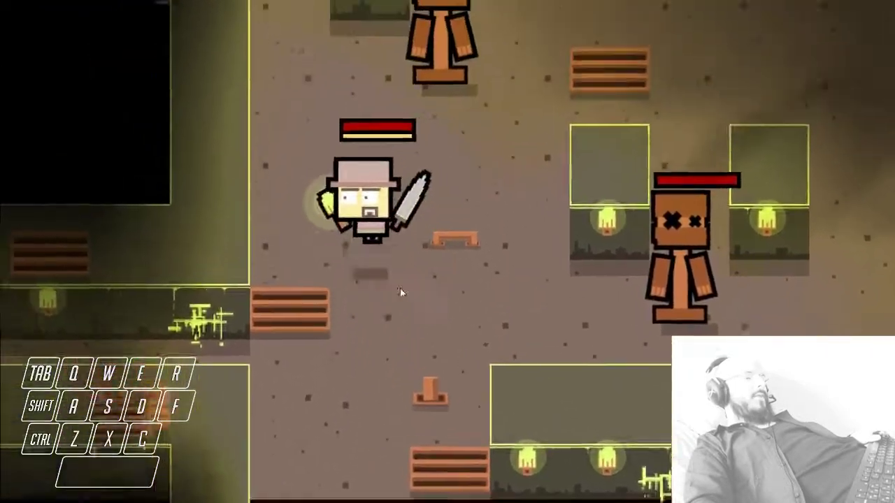
key("w")
key("s")
key("d")
key("a")
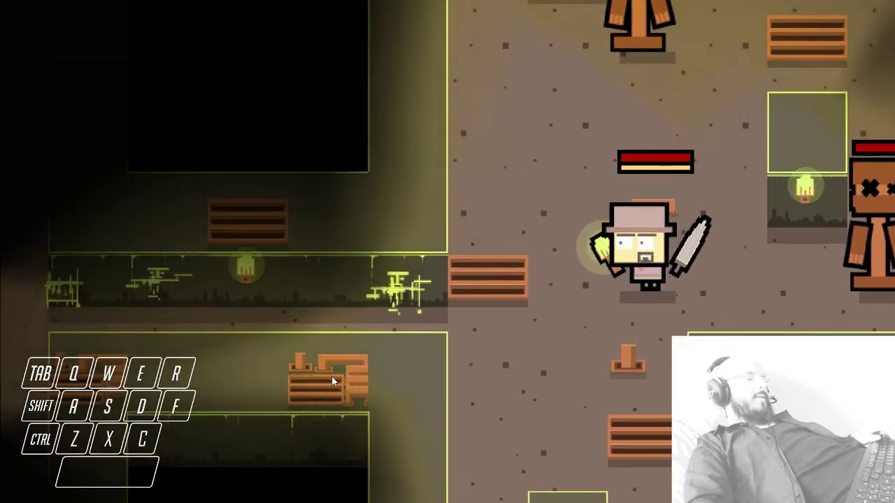
key("s")
key("w")
key("d")
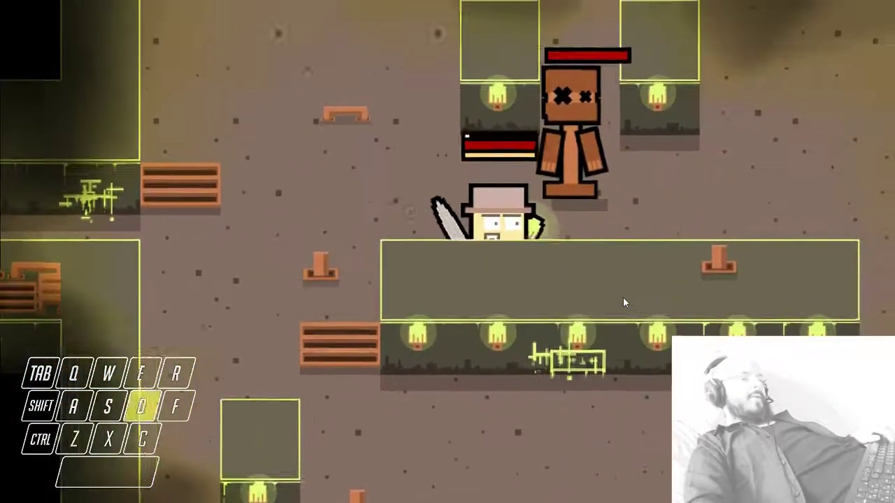
left_click(623, 298)
key("s")
key("a")
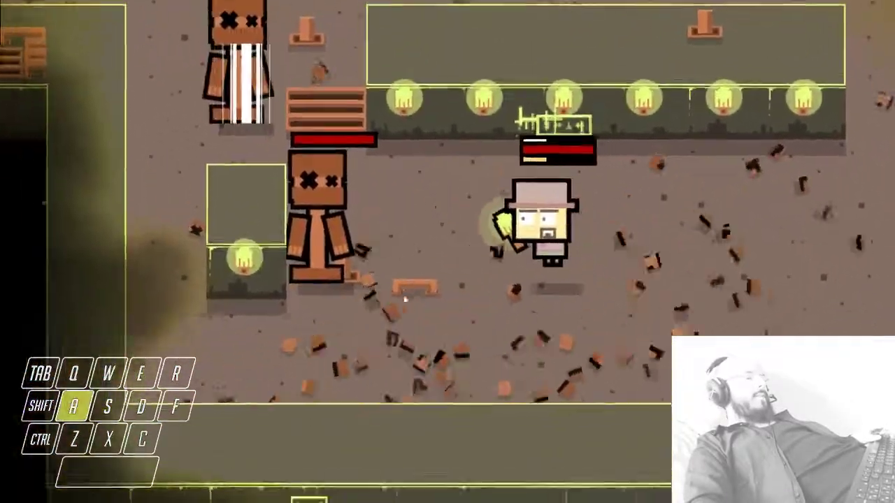
left_click(403, 299)
key("d")
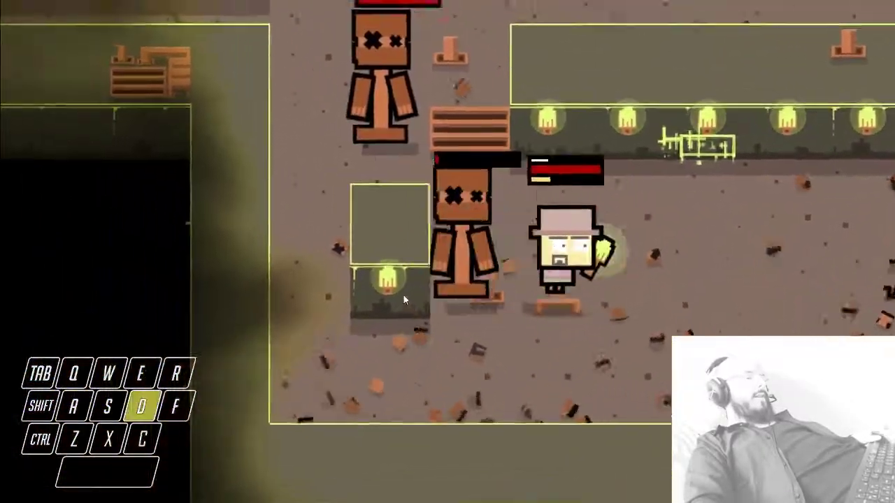
key("w")
scroll(546, 210, "up", 5)
scroll(621, 364, "down", 4)
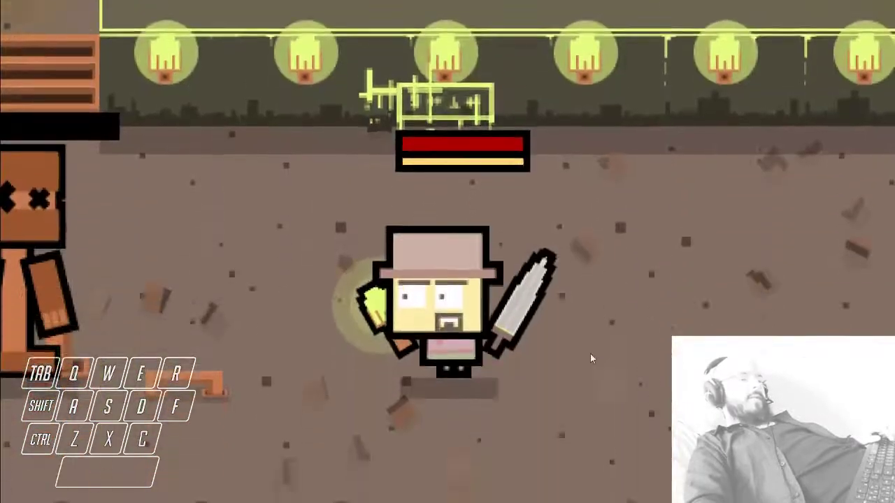
key("w")
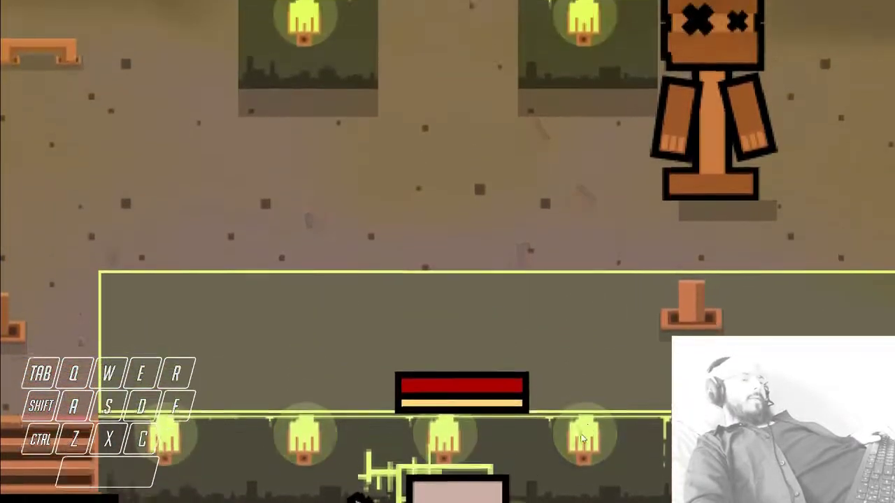
key("s")
scroll(568, 440, "down", 4)
key("w")
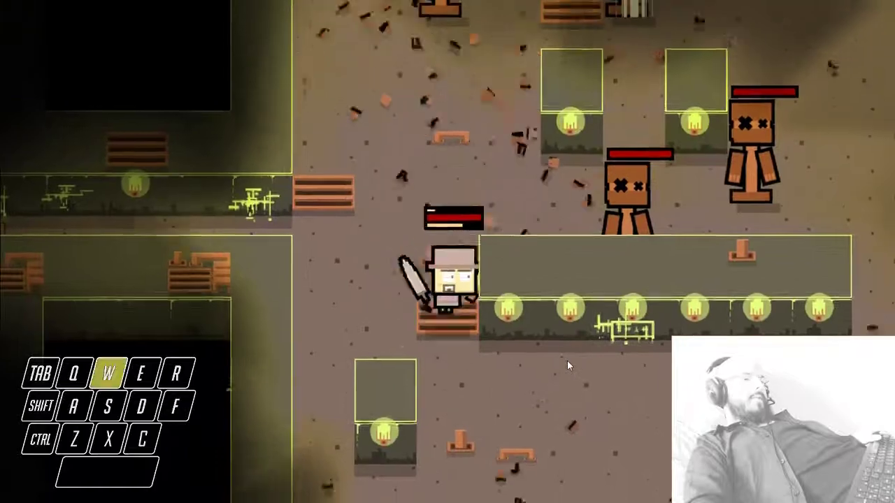
key("d")
left_click(567, 361)
left_click(567, 361)
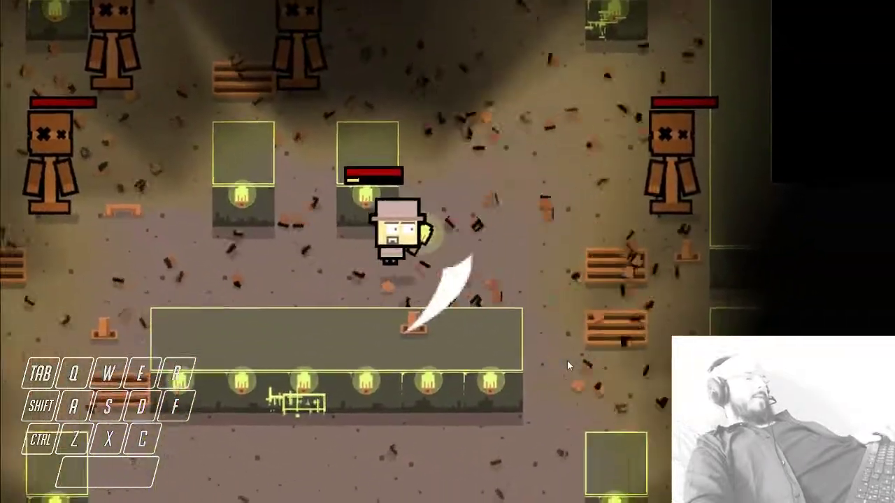
key("w")
left_click(567, 361)
key("a")
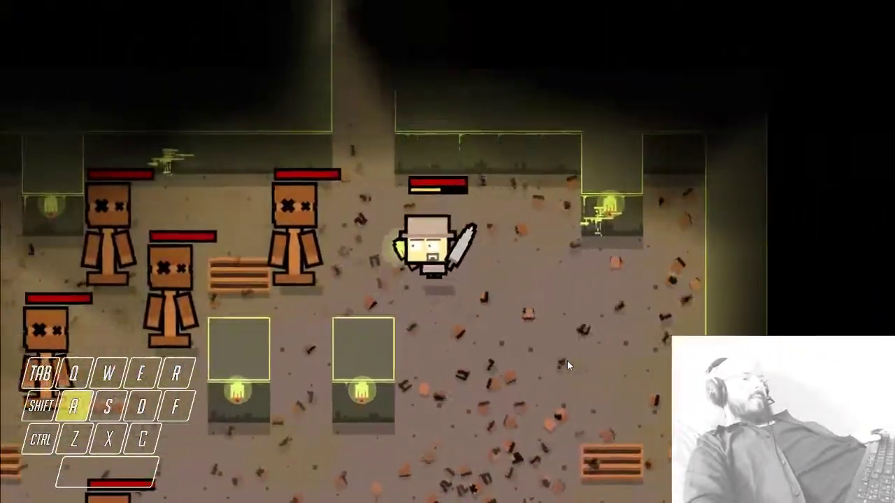
left_click(567, 360)
key("a")
left_click(567, 361)
left_click(567, 361)
key("a")
key("d")
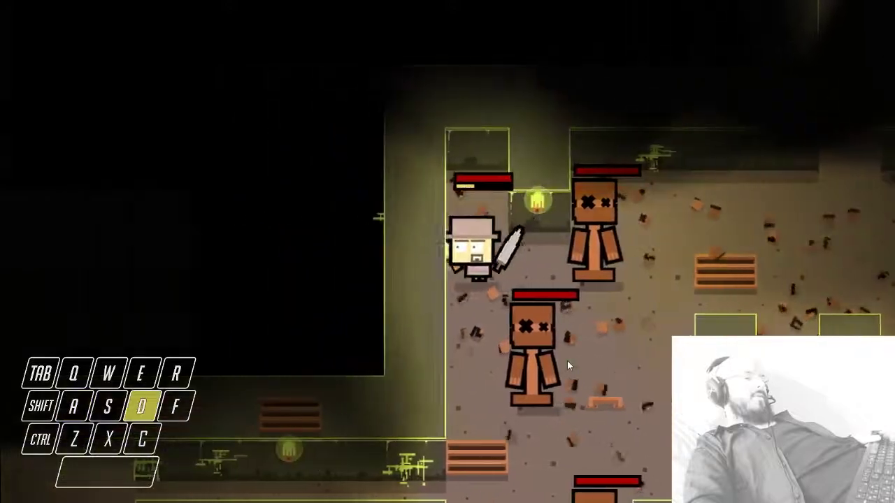
left_click(567, 361)
key("s")
left_click(567, 361)
key("d")
key("w")
left_click(567, 360)
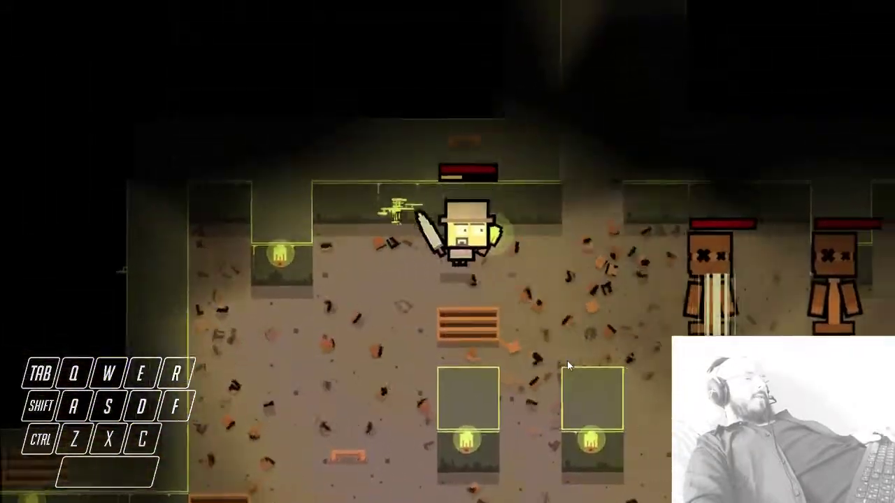
key("d")
key("s")
key("d")
left_click(567, 361)
left_click(567, 361)
key("s")
key("d")
left_click(567, 361)
key("a")
key("w")
key("d")
left_click(567, 361)
key("s")
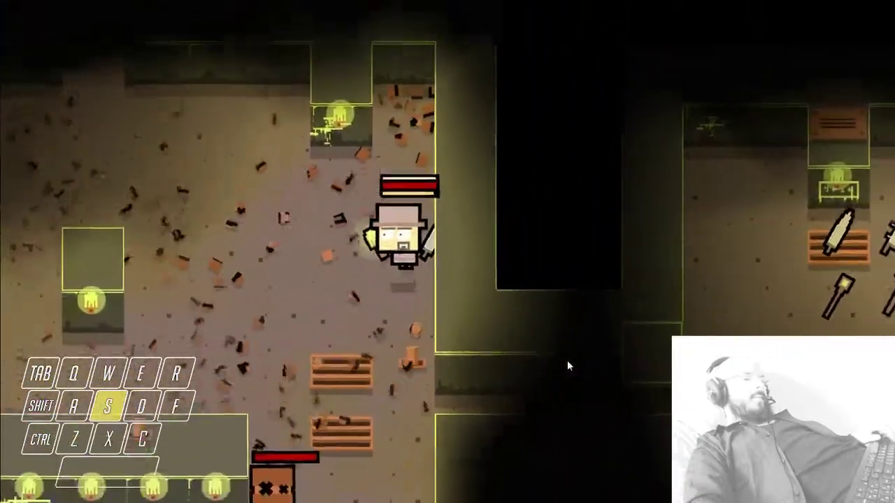
key("s")
key("shift+a")
left_click(567, 360)
key("s")
left_click(567, 360)
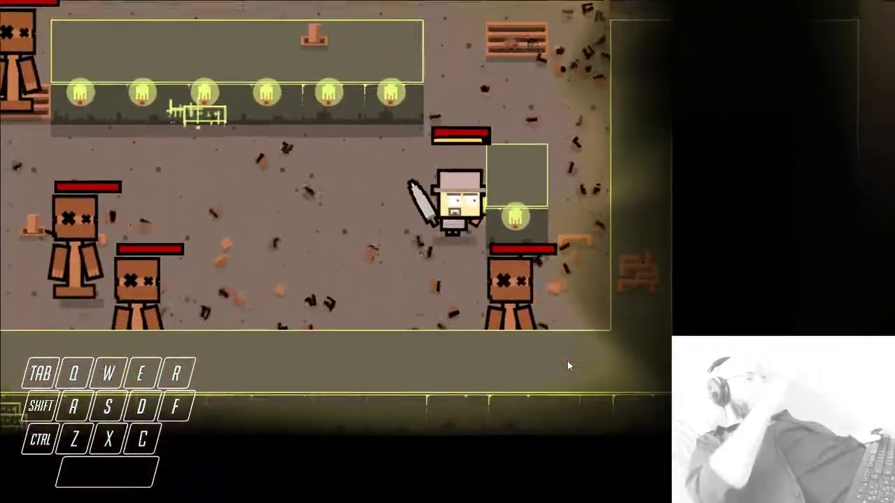
key("a")
key("d")
key("s")
left_click(567, 360)
key("a")
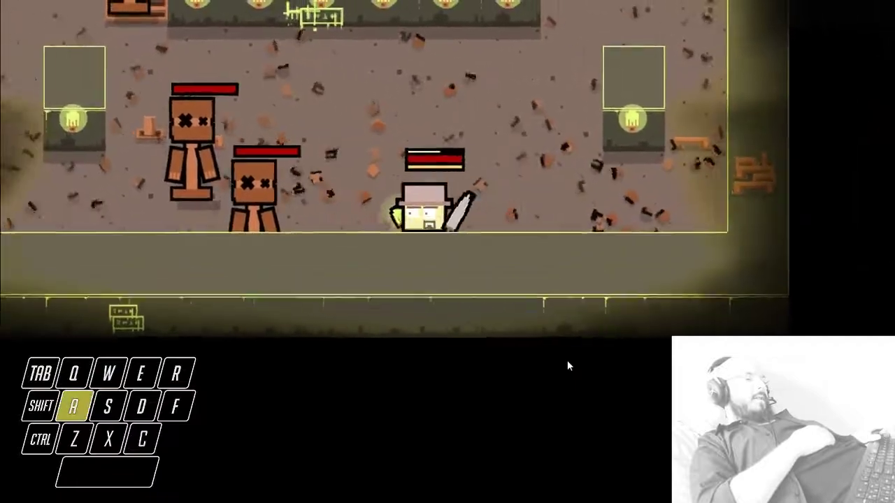
left_click(567, 361)
key("w")
key("a")
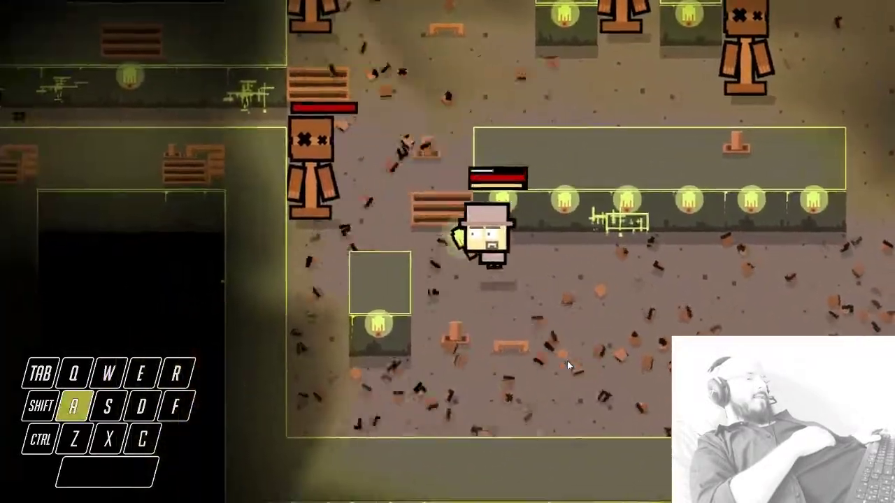
key("w")
key("d")
key("s")
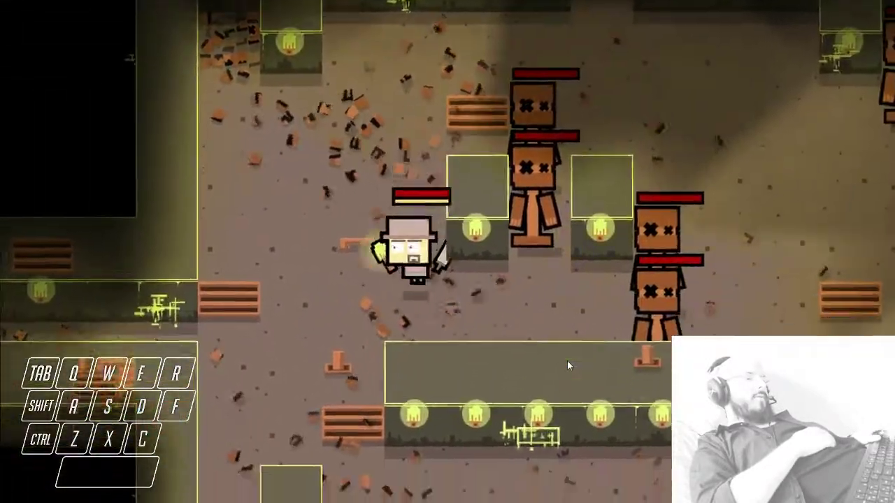
key("d")
key("w")
key("a")
key("w")
left_click(568, 361)
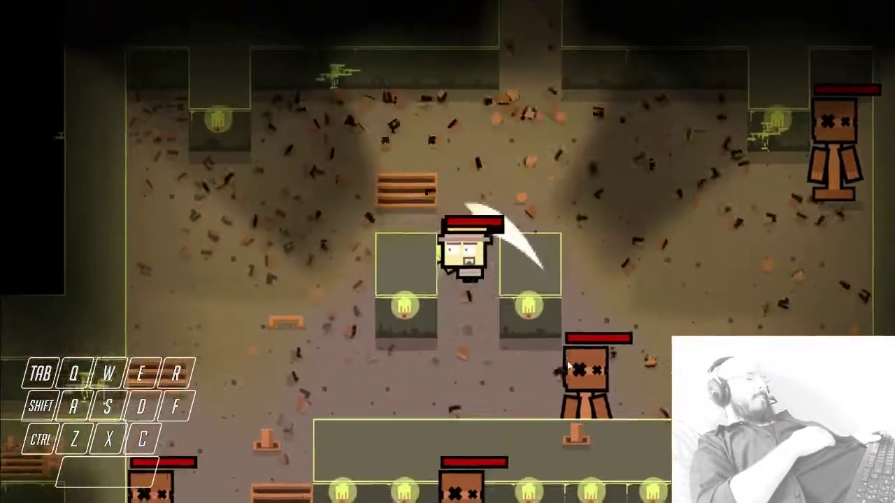
key("s")
key("d")
left_click(567, 361)
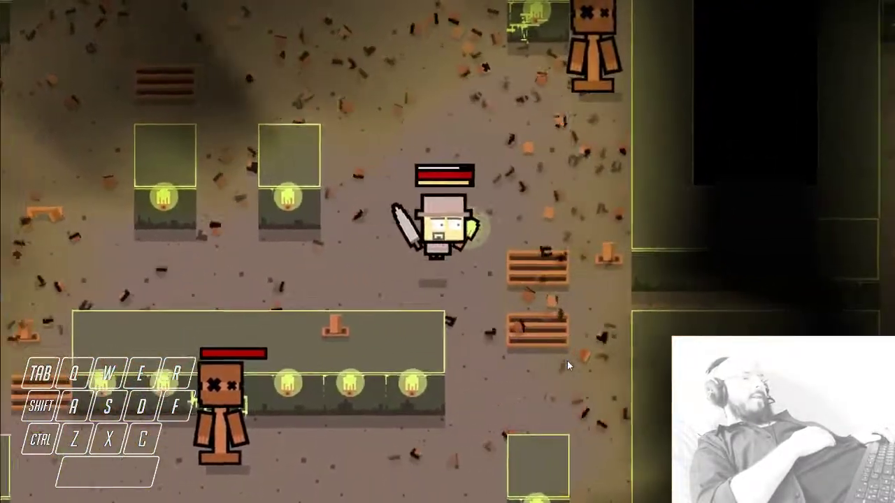
Step: Move the character south past the two benches and along the southern corridor, attacking the dummies there
key("s")
left_click(567, 360)
key("s")
key("a")
left_click(567, 361)
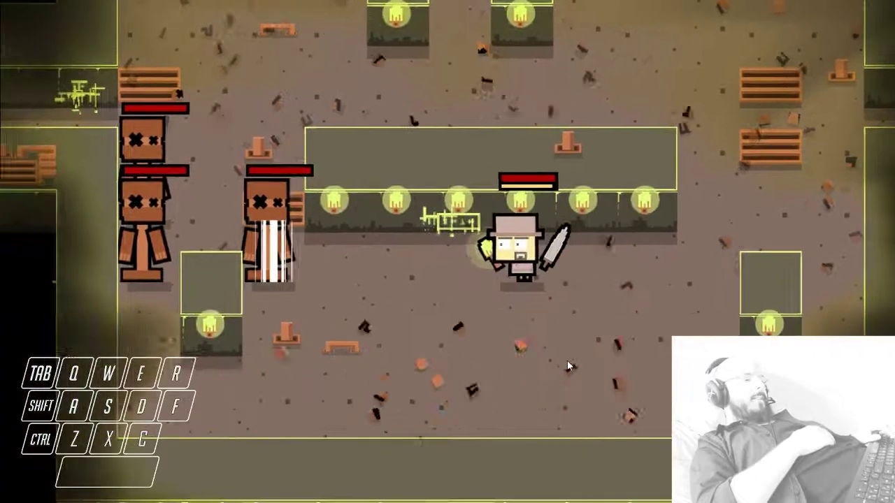
Step: Take the character up to the room's northeast corner to strike dummies, returning south beside the southeastern pillar
key("d")
key("w")
left_click(567, 361)
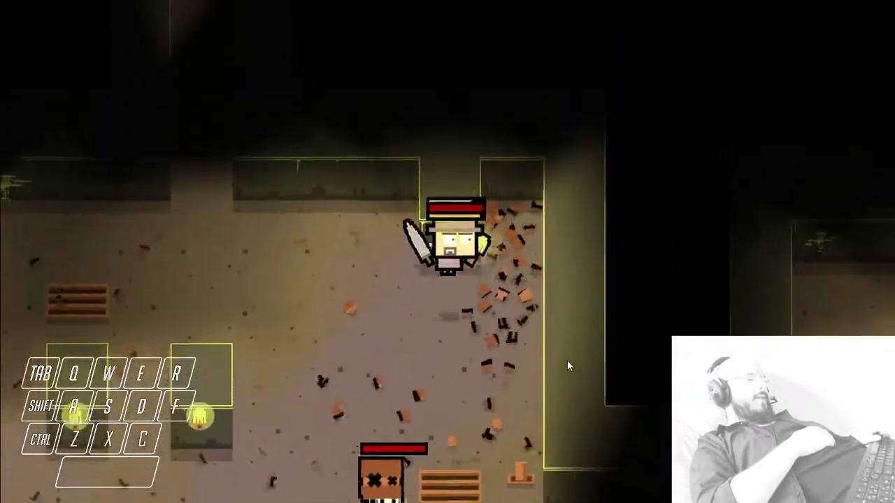
key("s")
key("a")
key("d")
key("w")
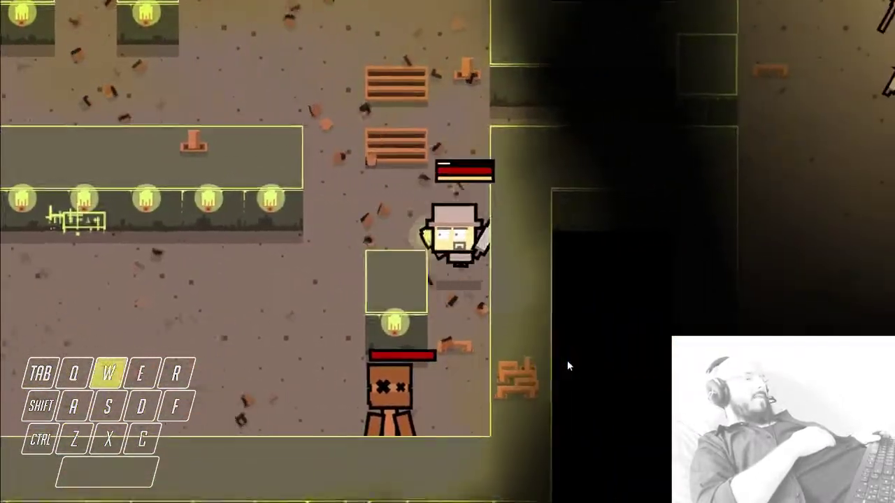
Step: Destroy the training dummies around the southeastern pillar with the sword
key("a")
key("a")
key("d")
key("s")
key("a")
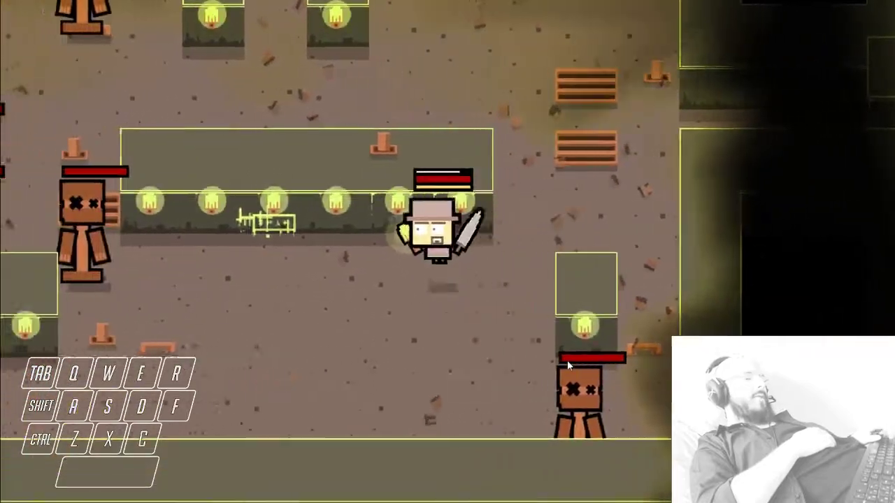
key("d")
key("s")
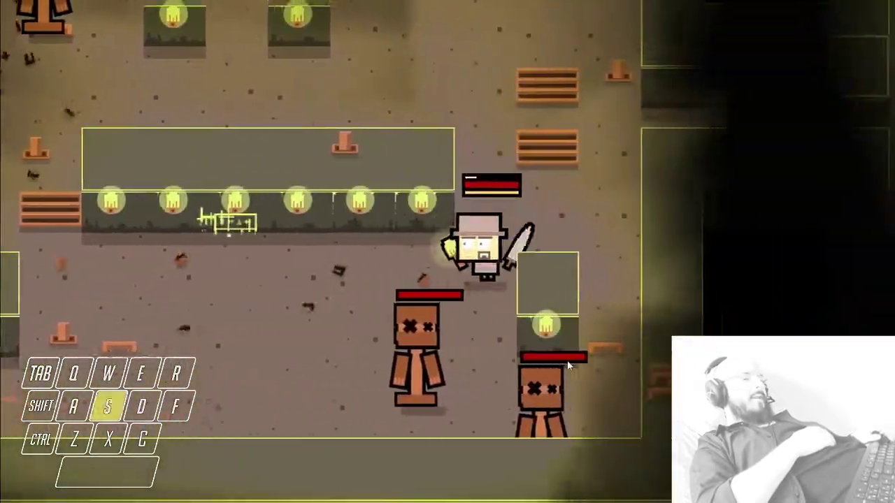
key("d")
key("w")
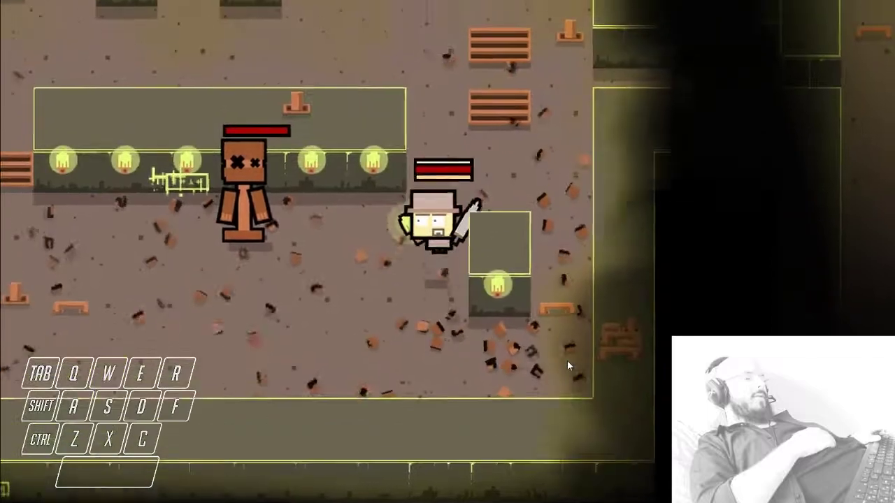
Step: Run the character west through the southern corridor and up to the northwest corner, cutting down dummies
key("a")
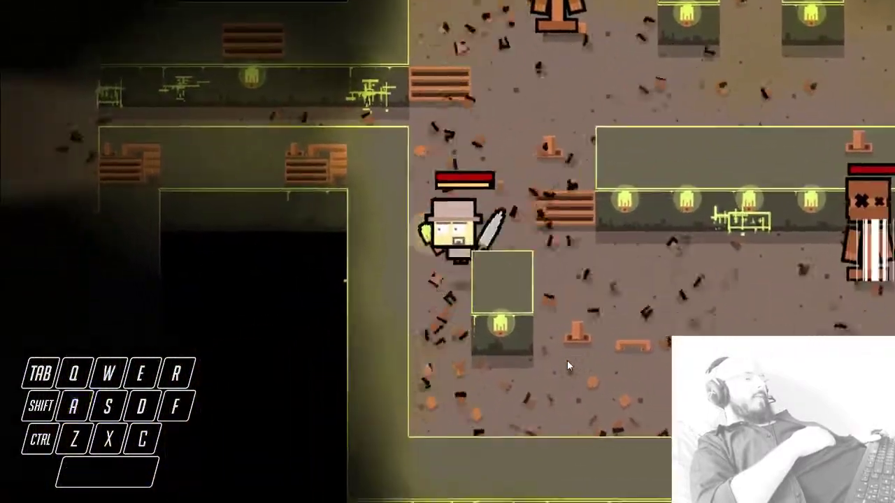
key("w")
key("a")
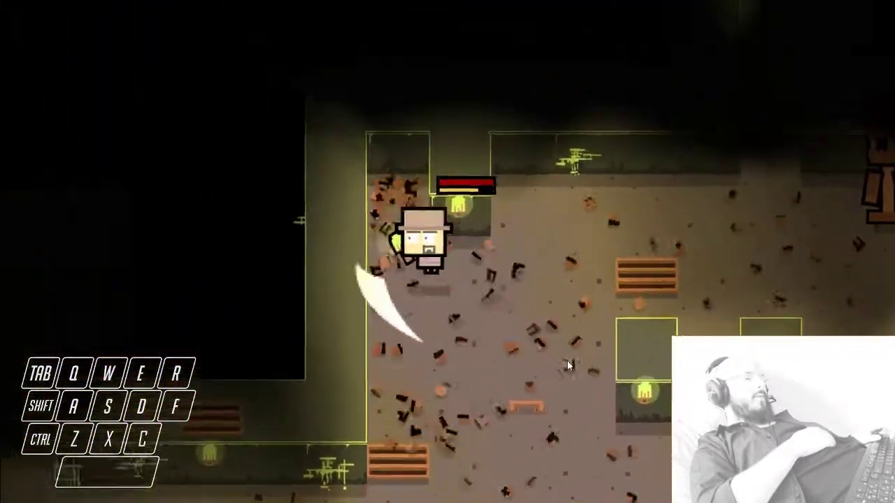
Step: Sweep east along the northern side with sword strikes, ending south at the southeastern pillar
key("s")
key("d")
key("w")
key("d")
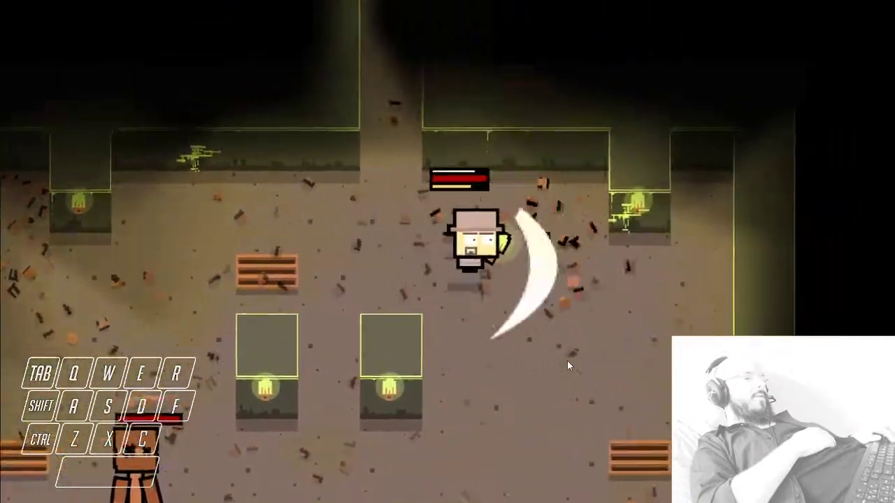
key("s")
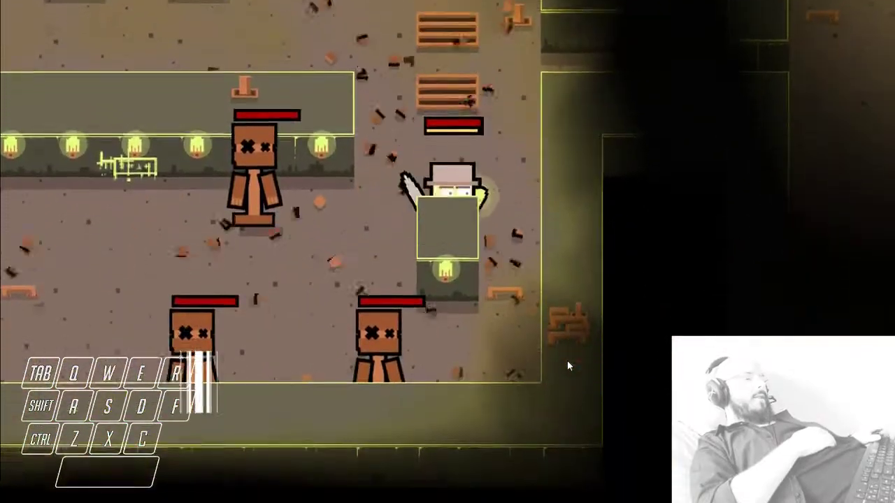
Step: Fight the training dummies standing along the room's southern wall
left_click(567, 361)
key("a")
key("s")
key("d")
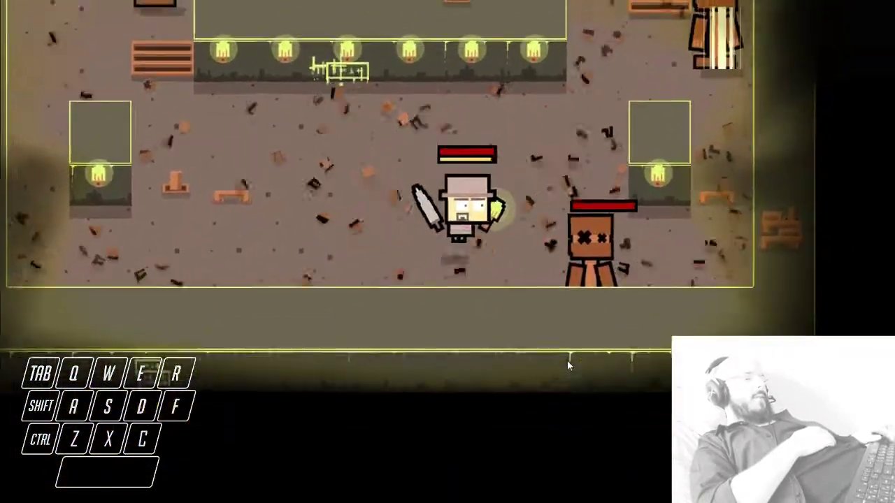
key("d")
key("w")
key("a")
key("s")
left_click(567, 360)
Step: Move the character north past the eastern benches and attack the dummies along the northern wall
key("d")
key("w")
left_click(567, 360)
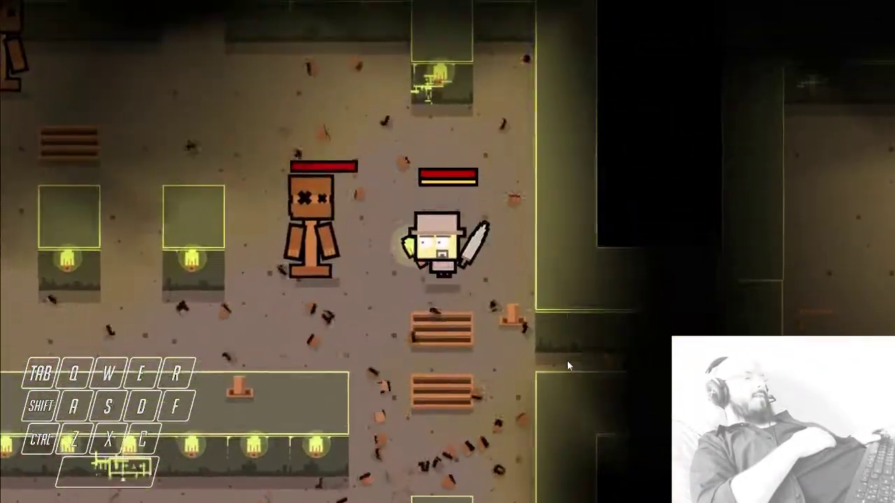
key("a")
left_click(567, 361)
key("w")
key("a")
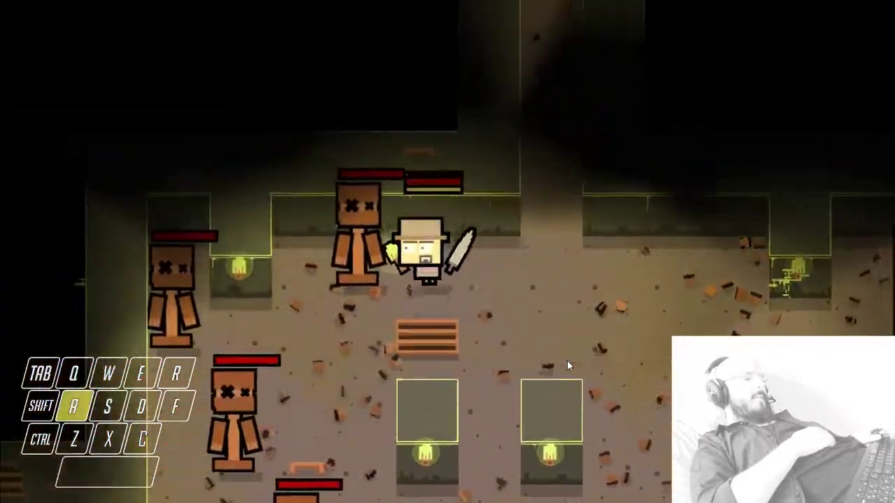
Step: Destroy the dummies in the northwest corner and move down to the bench by the western wall
left_click(567, 361)
key("s")
left_click(567, 361)
key("d")
key("s")
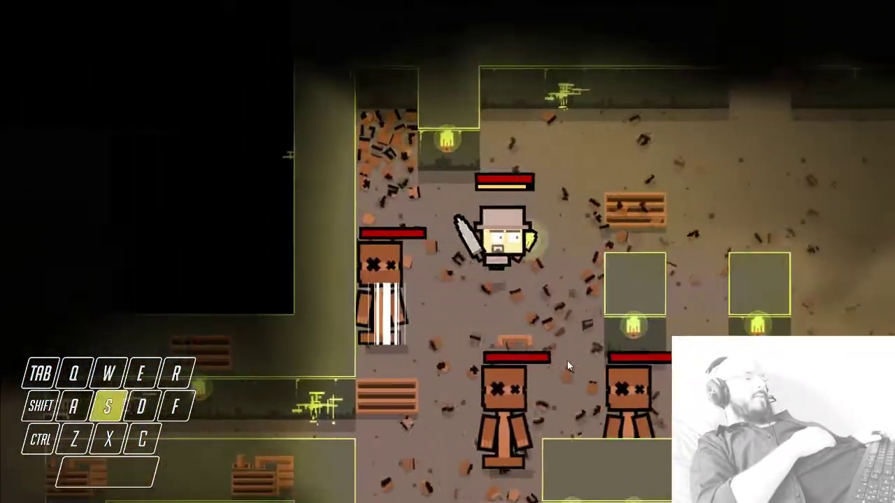
key("a")
key("w")
key("d")
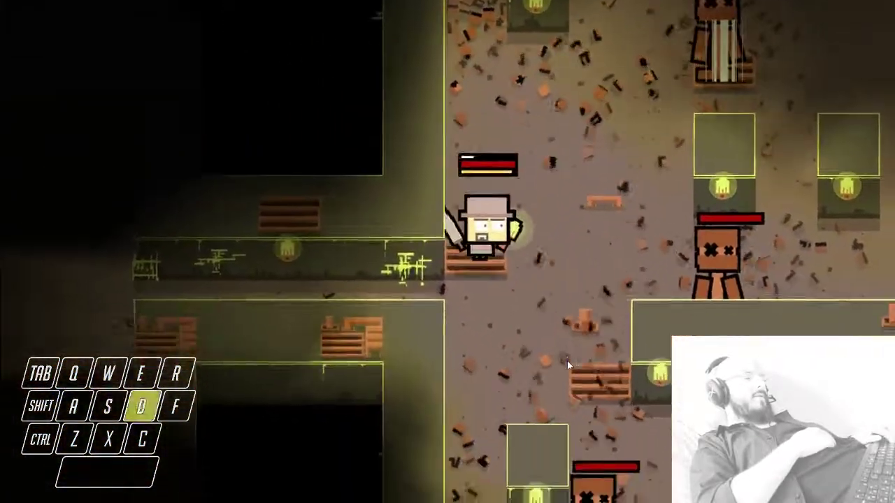
Step: Cross the training room eastward and lead the character through the corridor into the weapon room
key("d")
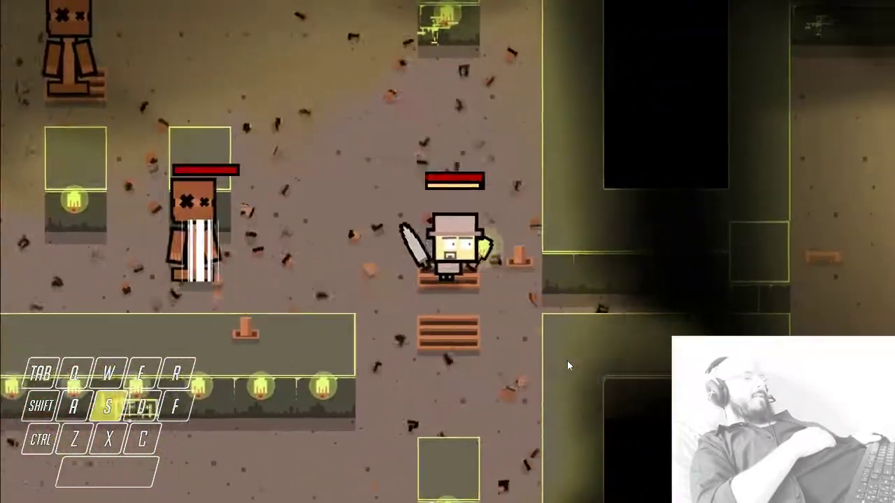
key("d")
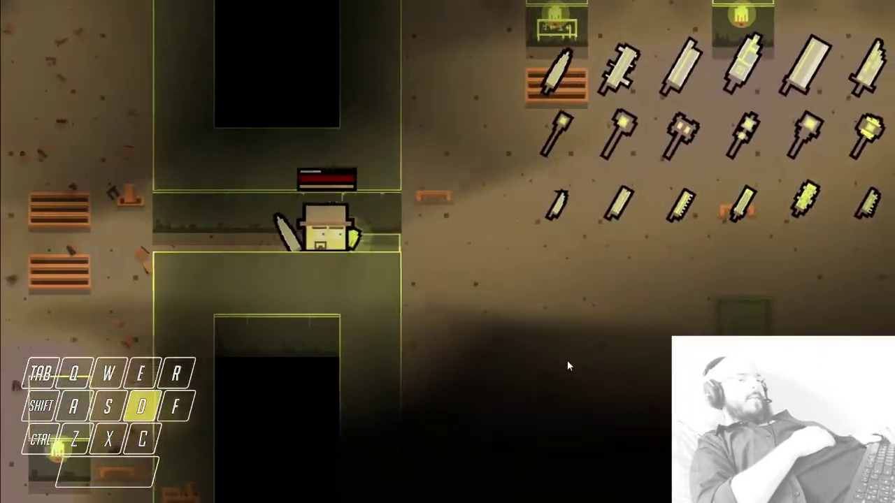
key("w")
key("d")
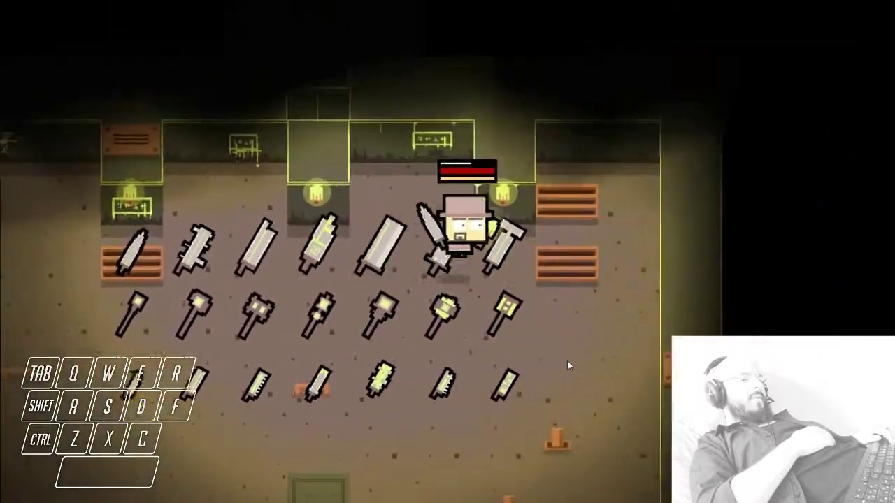
Step: Walk among the displayed weapons and pick up the fourth sword in the northernmost row
key("s")
key("a")
key("w")
key("a")
key("w")
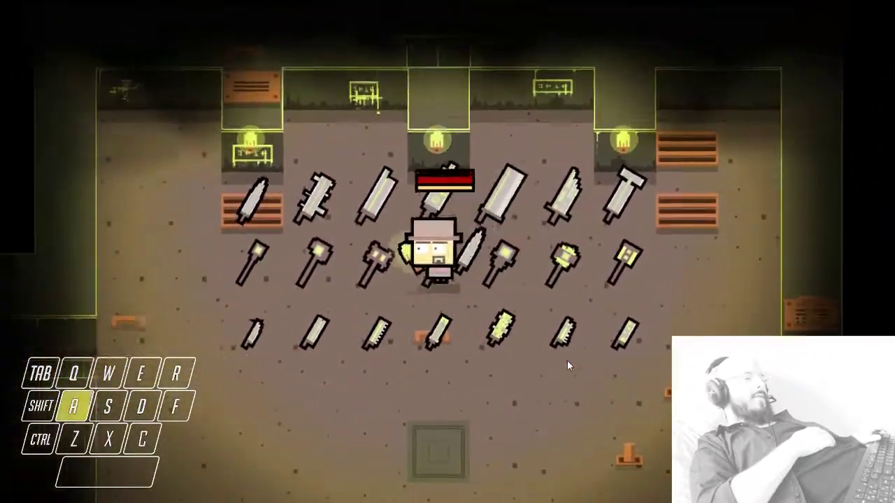
key("a")
key("w")
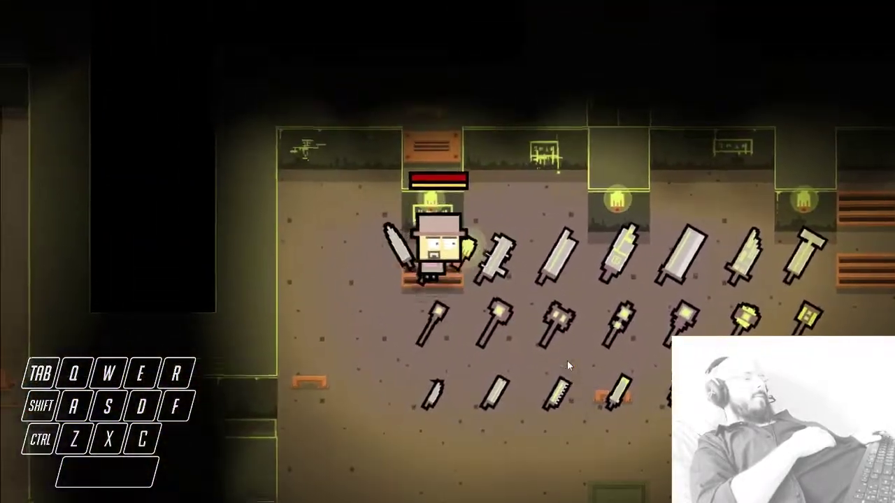
key("d")
key("e")
key("a")
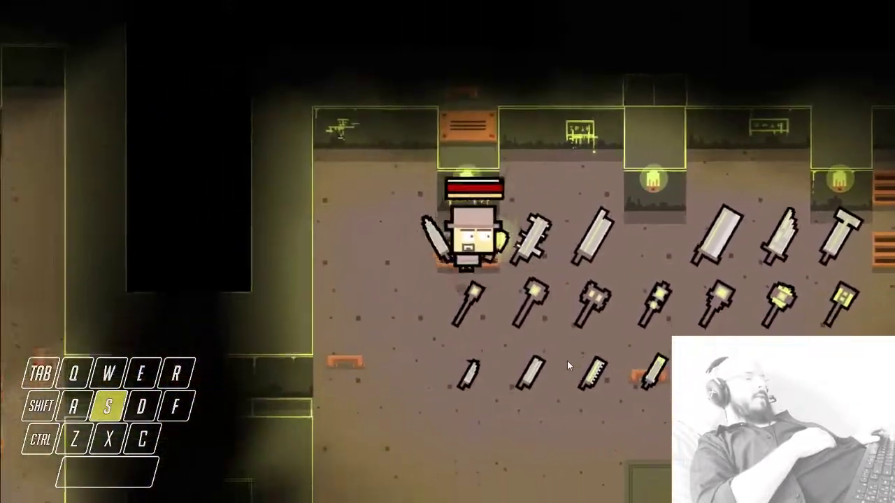
Step: Equip the picked-up sword in the Q hand slot through the inventory, and close the inventory
key("s")
key("Tab")
key("a")
key("d")
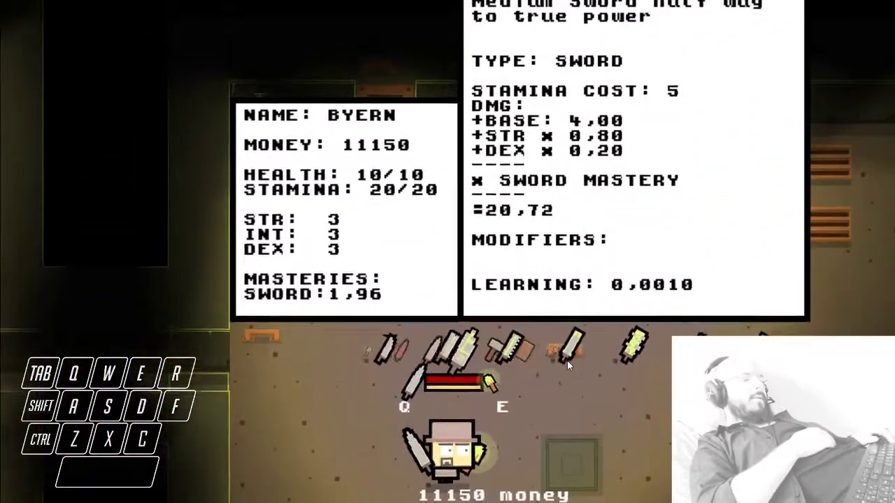
key("q")
key("Tab")
key("a")
key("d")
key("w")
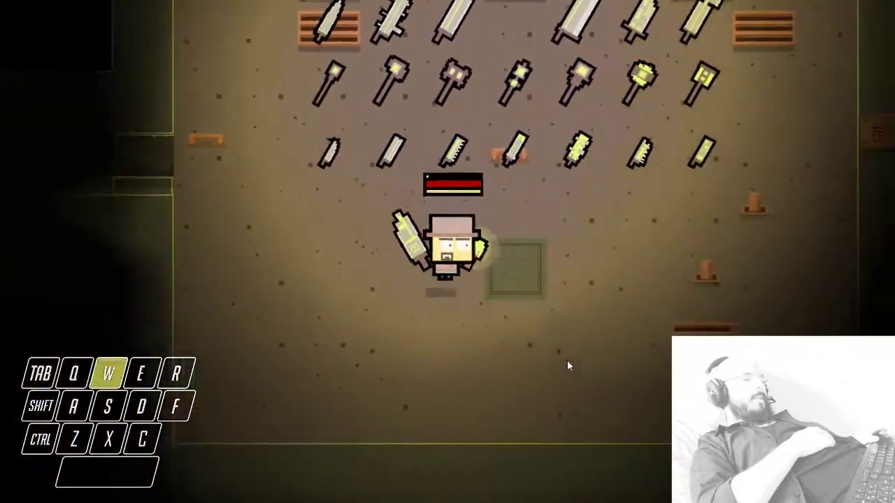
key("d")
key("s")
key("a")
key("w")
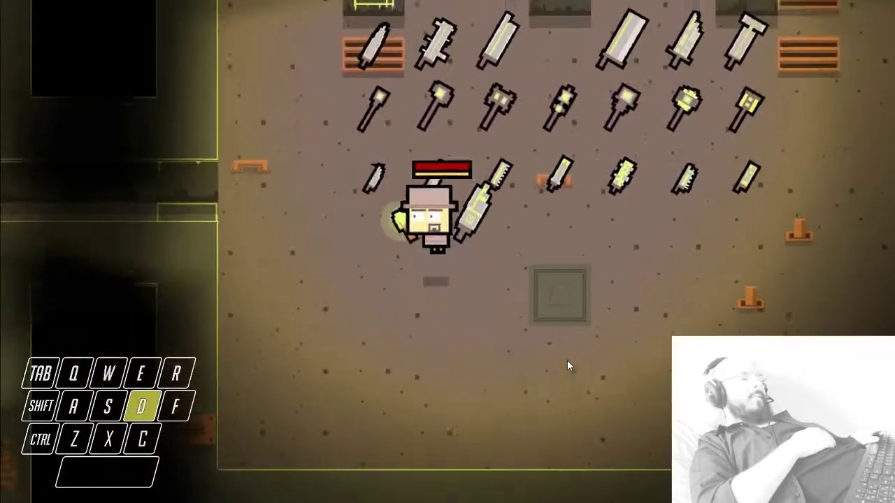
key("d")
key("s")
key("a")
key("w")
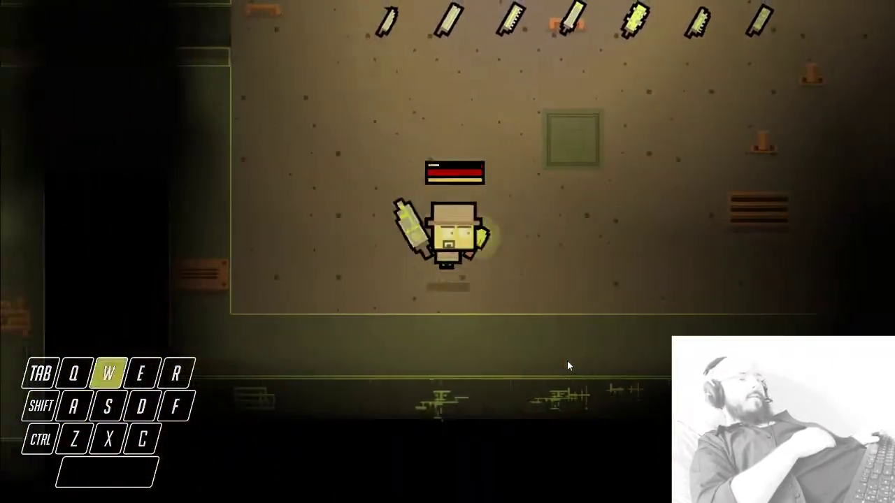
key("s")
key("a")
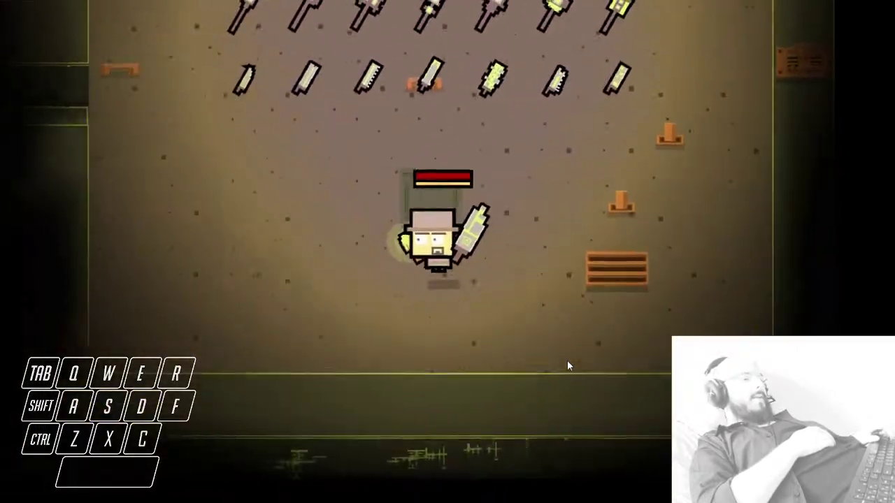
key("w")
key("d")
key("s")
key("a")
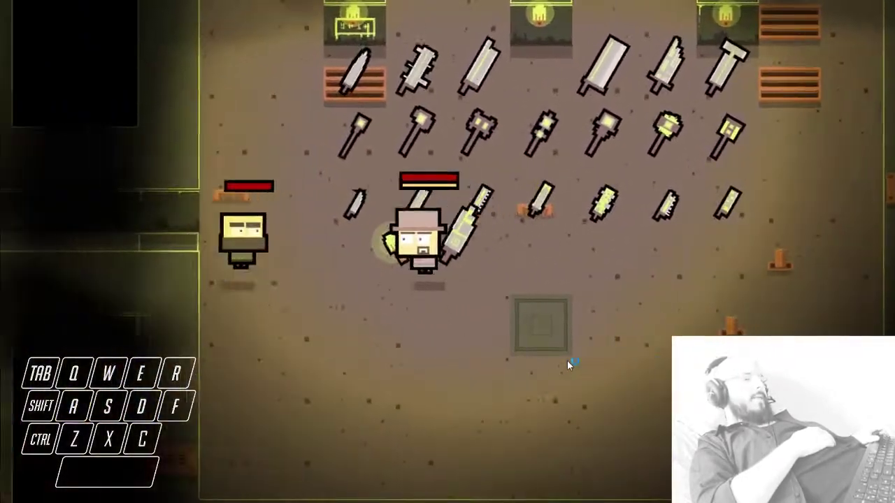
Step: Move around the weapon room to observe how the wandering NPCs behave around the displayed weapons
key("d")
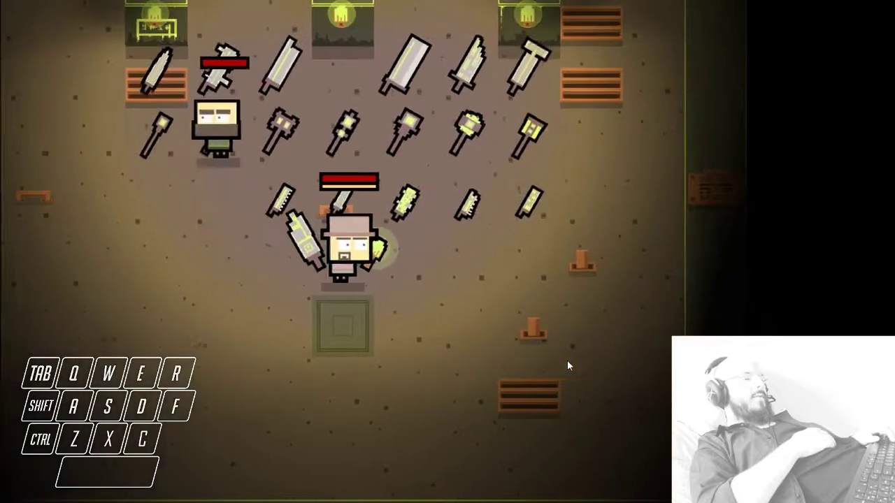
key("a")
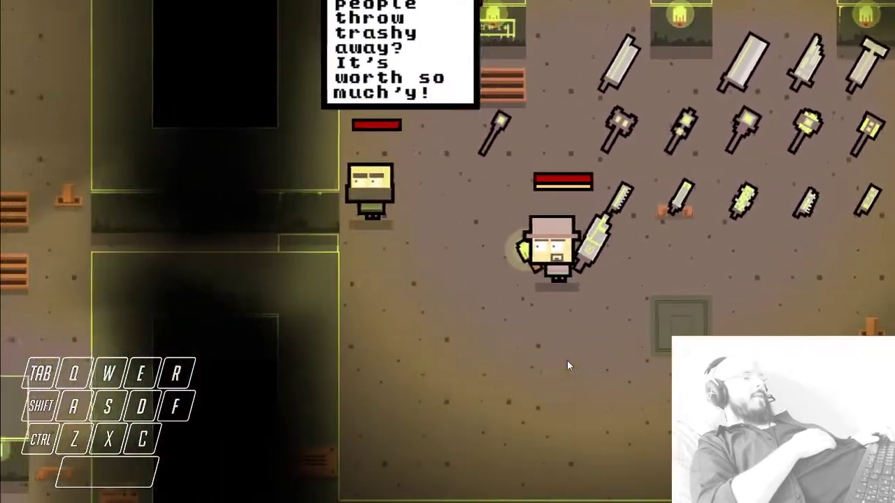
key("d")
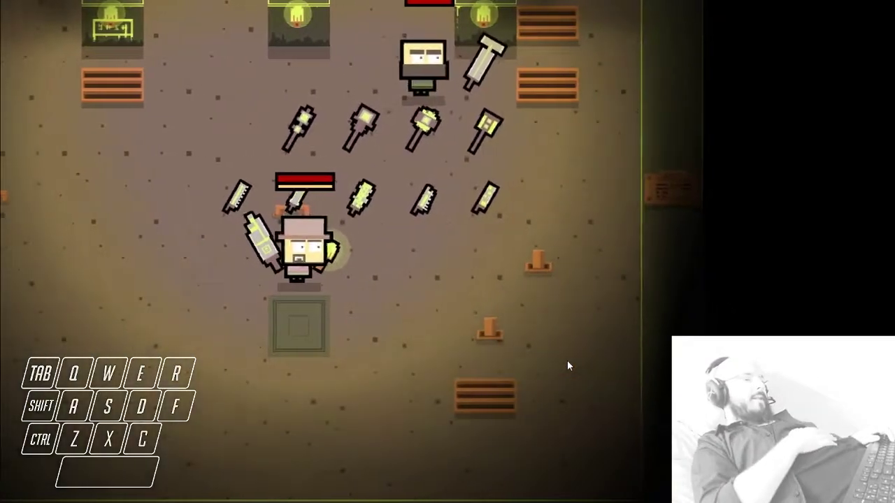
key("a")
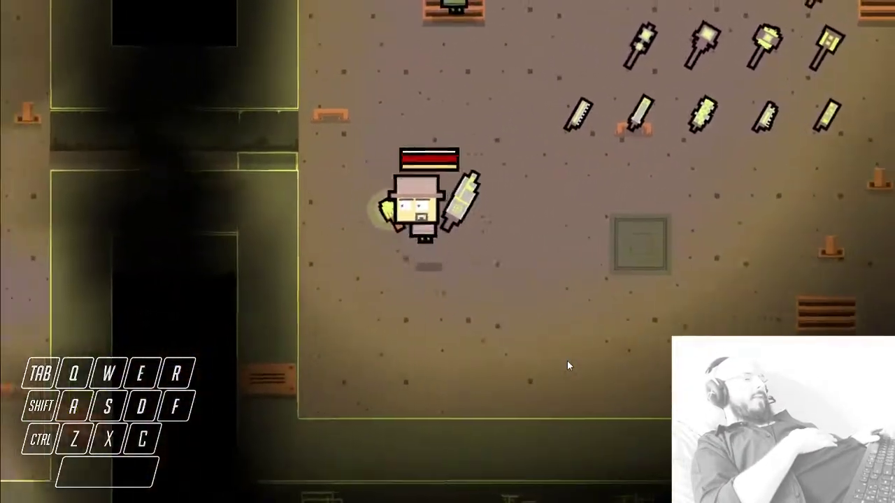
key("w")
key("d")
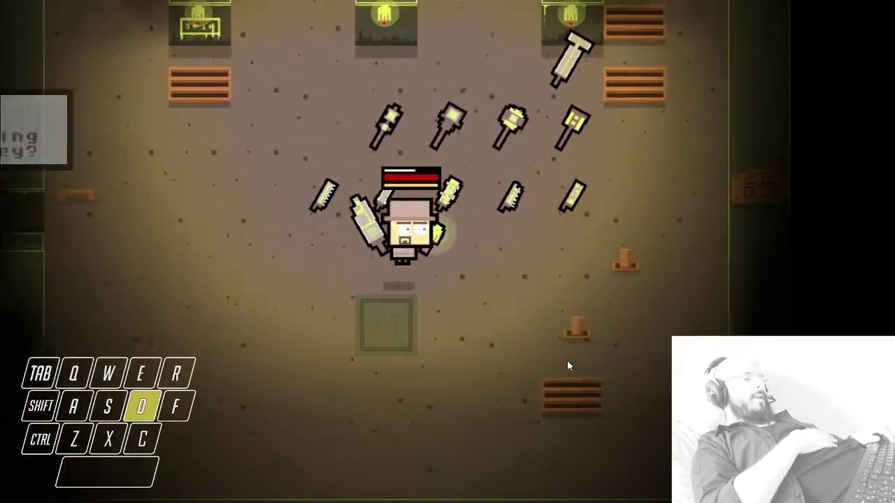
key("s")
key("a")
key("w")
key("d")
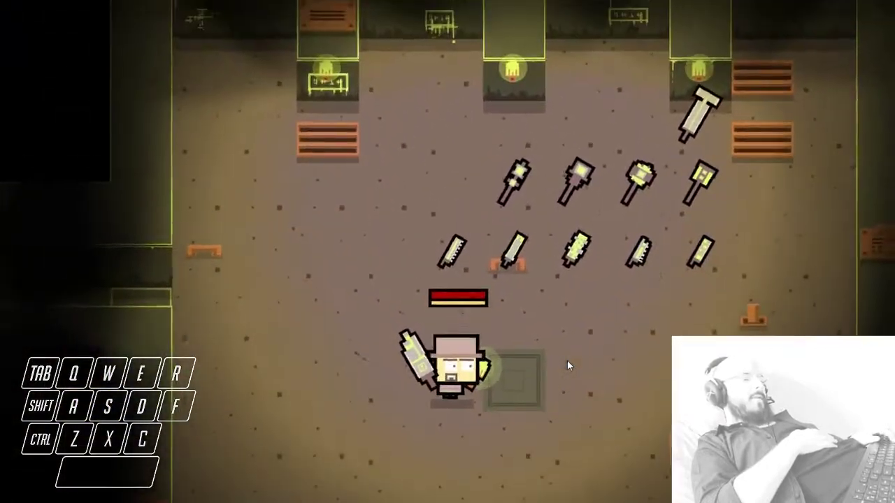
key("d")
key("a")
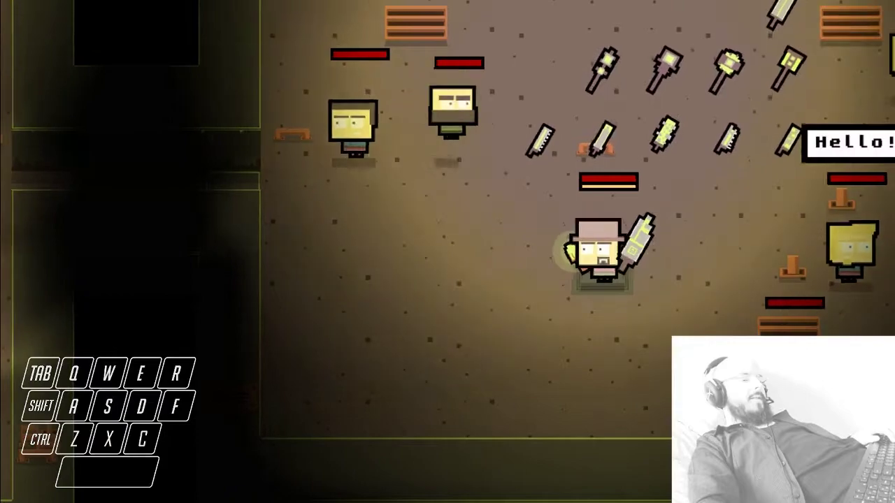
Step: Switch from the game to the code editor with EnemyFactory.scala open
key("alt+Tab")
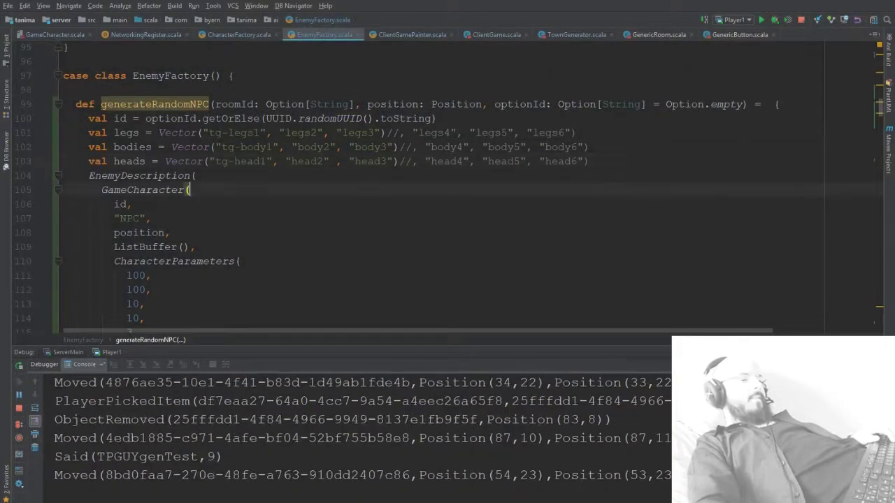
Step: Highlight the leg sprite names in the legs vector of generateRandomNPC
left_click_drag(222, 133, 375, 128)
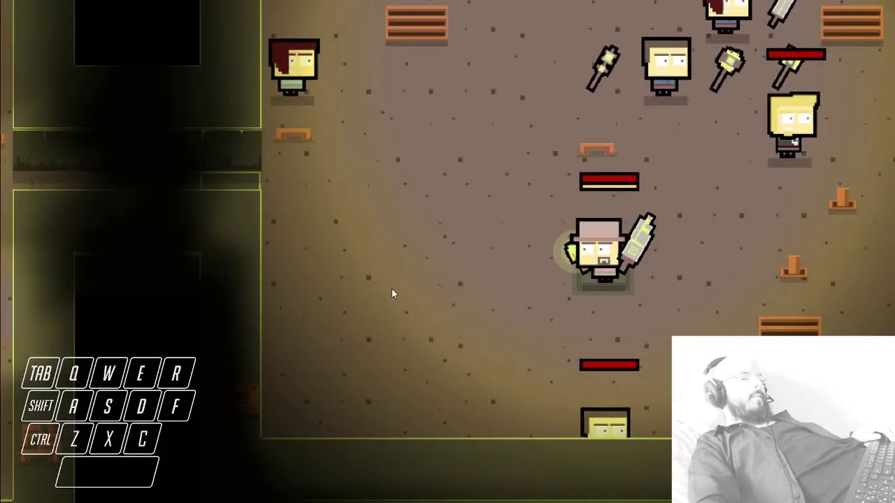
Step: Walk around the weapon room among the wandering NPCs to observe their varied looks and speech bubbles
key("d")
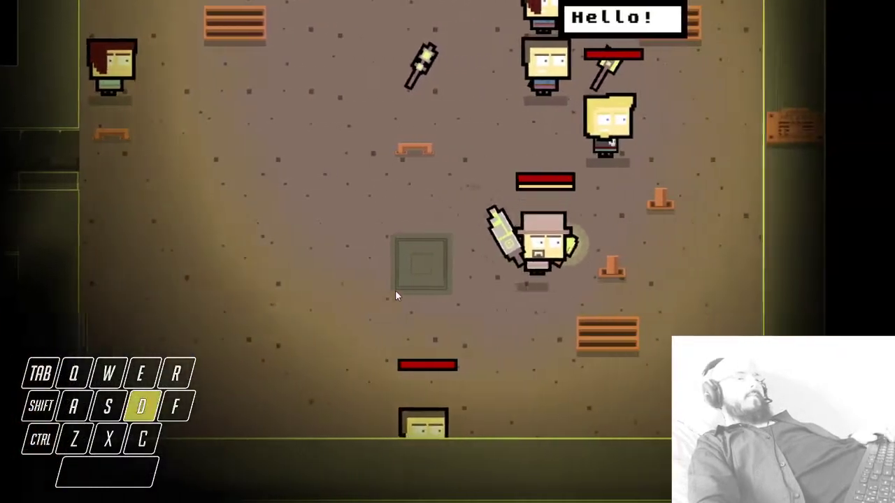
key("w")
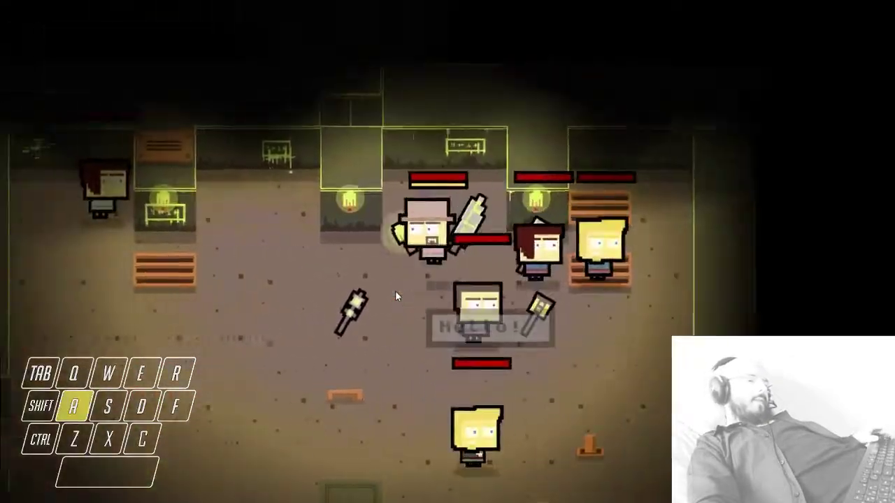
key("s")
key("d")
key("s")
key("a")
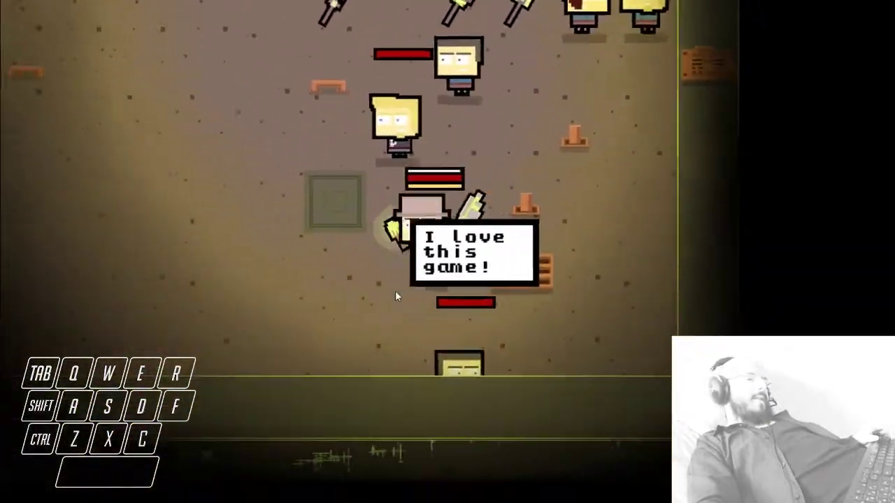
key("w")
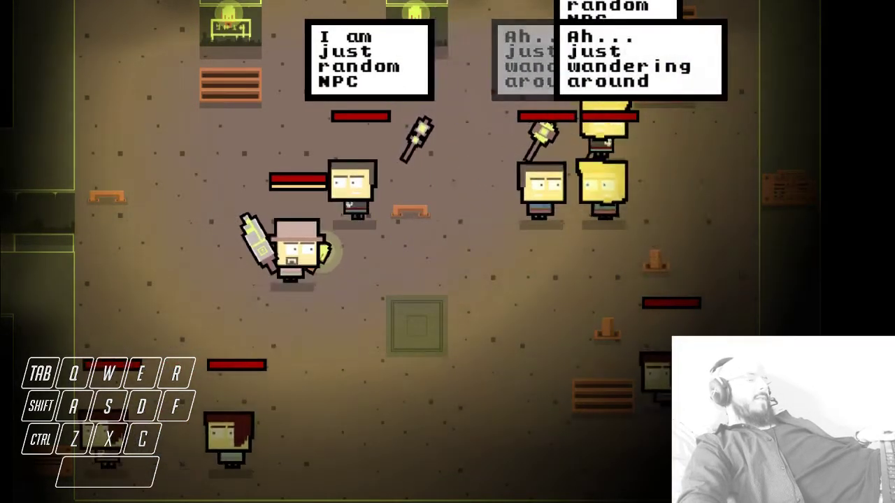
Step: Switch from the game to Inkscape and bring the blond and dark-haired character sprite parts into view
key("alt+Tab")
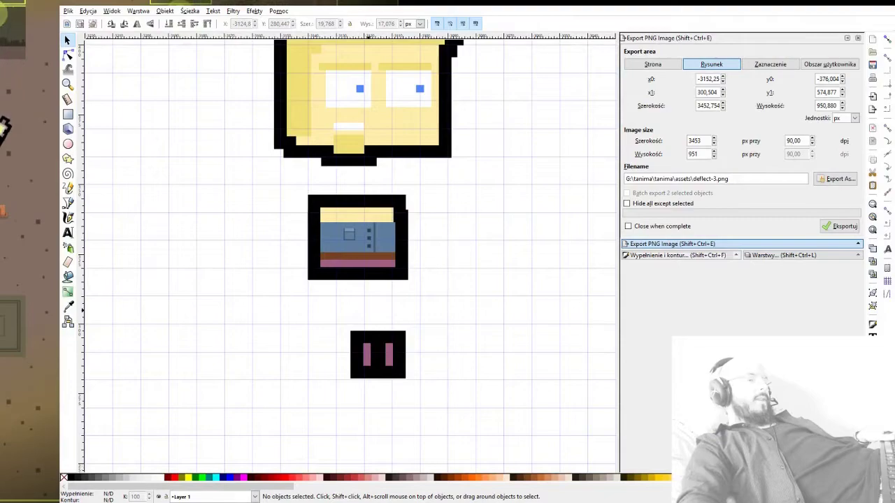
scroll(393, 274, "down", 5)
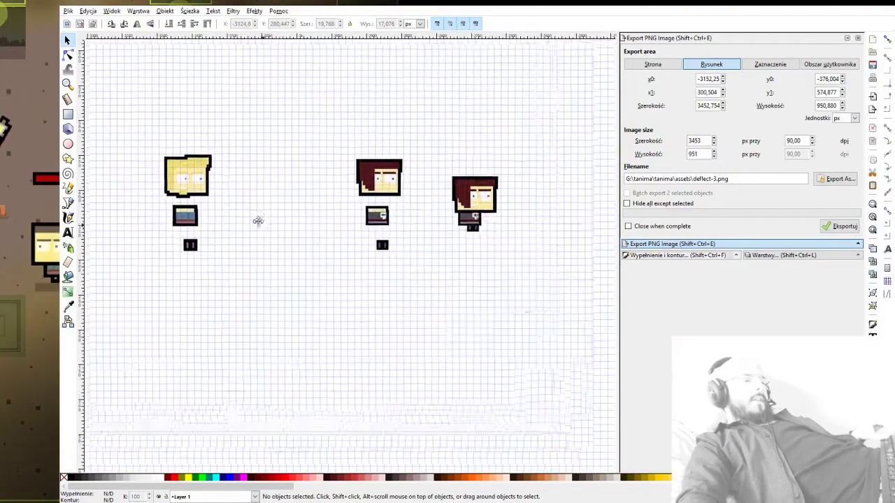
scroll(353, 254, "down", 3)
scroll(258, 235, "up", 8)
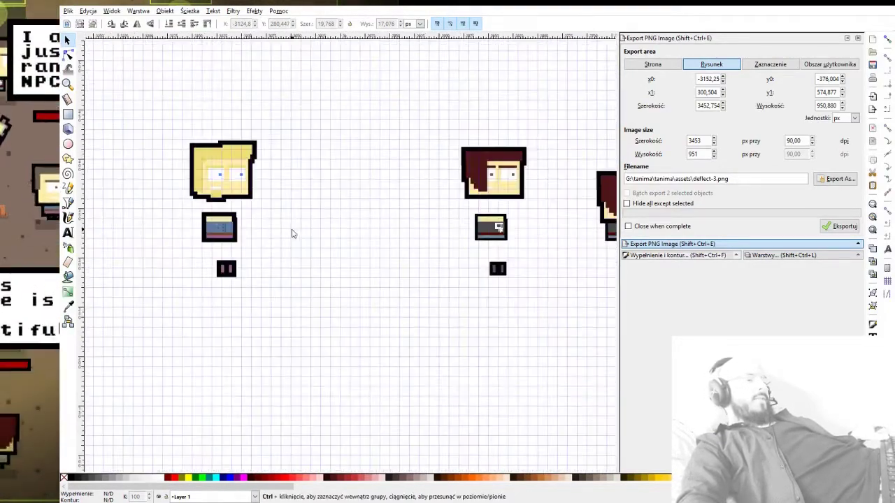
Step: Duplicate the blond character's head, body and legs together and place the copy about 225 px to the left of the original
left_click_drag(464, 336, 250, 94)
left_click_drag(267, 290, 461, 296)
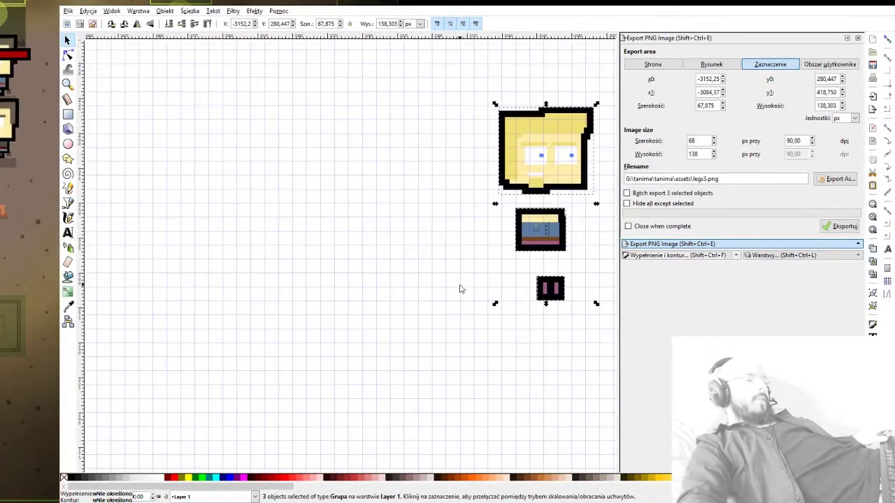
key("ctrl+d")
left_click_drag(541, 171, 227, 166)
left_click_drag(302, 225, 419, 235)
Step: Enter the copied blond head's group and delete its black outline
scroll(288, 215, "up", 2)
left_click_drag(409, 159, 371, 191)
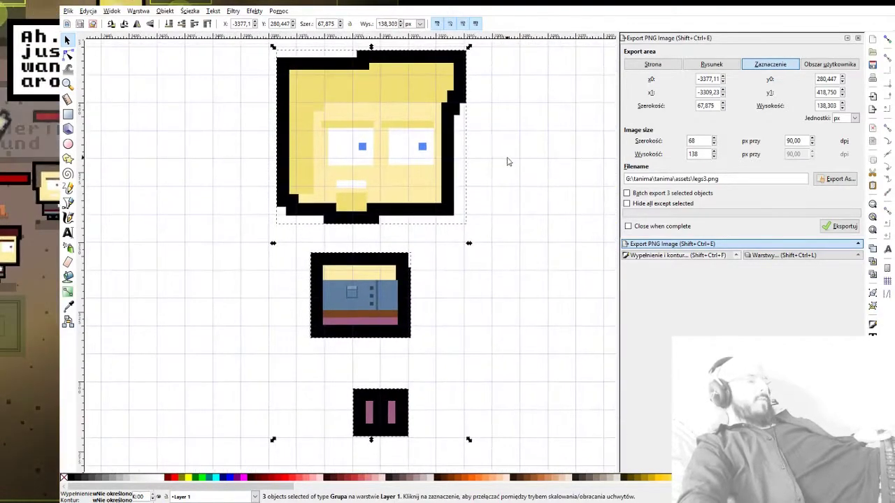
left_click(521, 154)
left_click(464, 88)
double_click(467, 92)
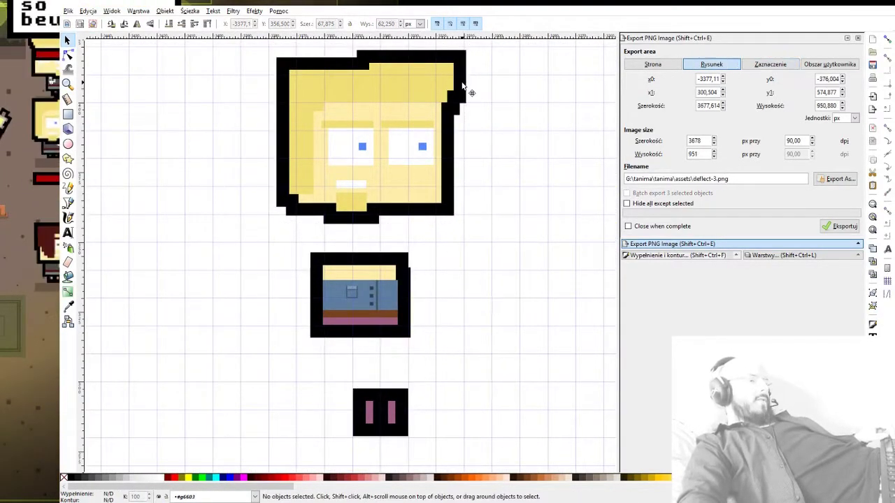
left_click(467, 92)
key("Delete")
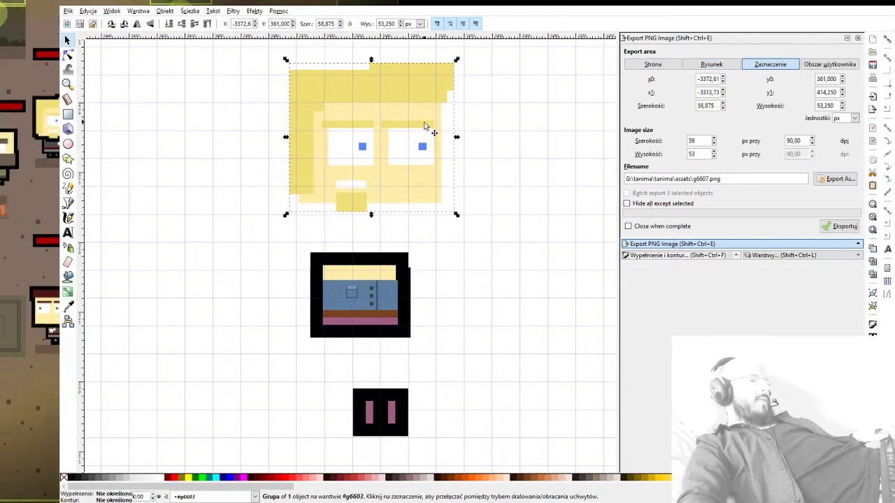
key("Escape")
Step: Duplicate the blue-shirted body below the outline-free head and place the copy about 71 px to its right
left_click(402, 278)
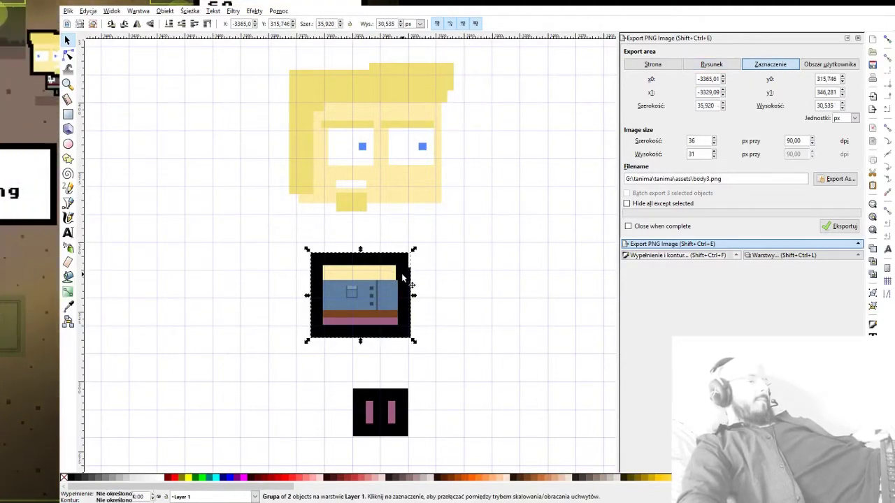
left_click_drag(505, 321, 410, 292)
left_click_drag(292, 278, 227, 312)
Step: Examine the sword, mace and short-blade sprite rows elsewhere in the drawing
scroll(373, 295, "down", 3)
scroll(364, 293, "down", 5)
left_click_drag(400, 331, 261, 313)
scroll(441, 221, "up", 3)
scroll(440, 221, "up", 6)
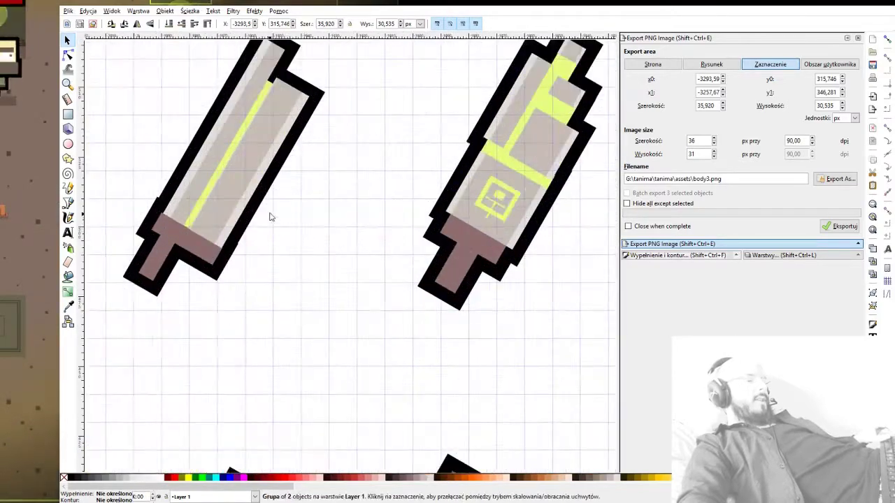
left_click_drag(196, 290, 394, 329)
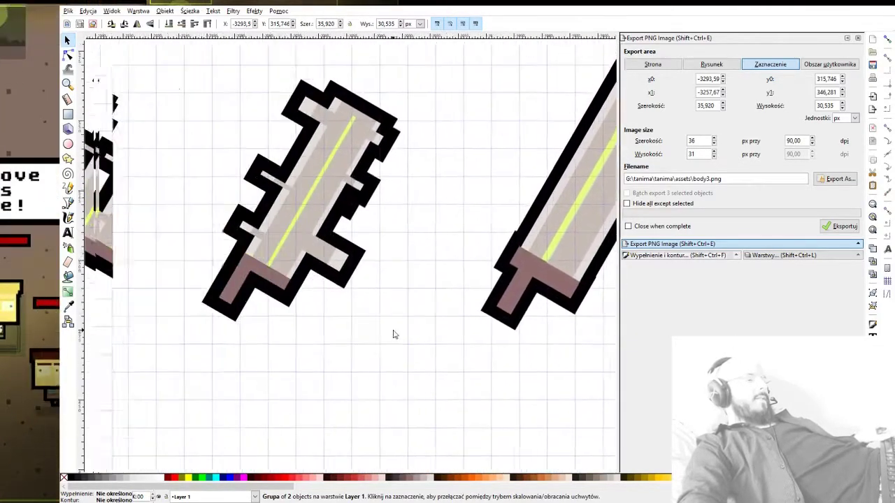
left_click_drag(227, 309, 309, 295)
scroll(364, 210, "down", 8)
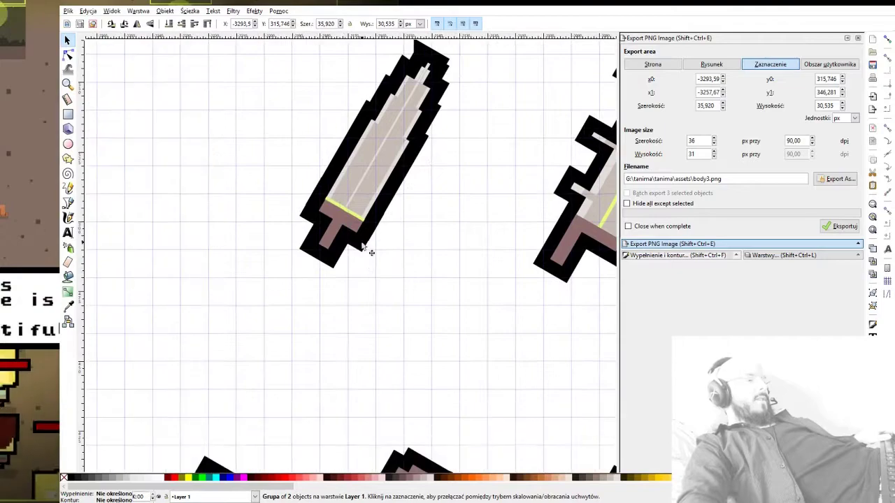
scroll(352, 181, "down", 3)
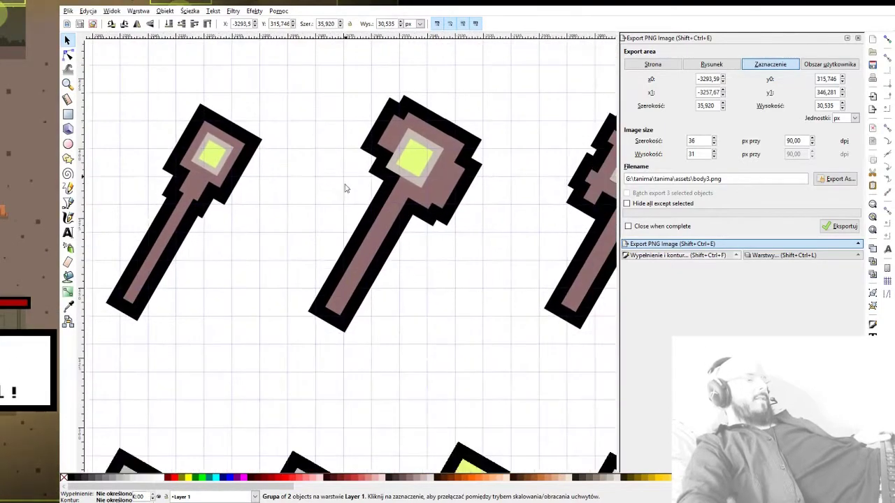
scroll(311, 380, "down", 8)
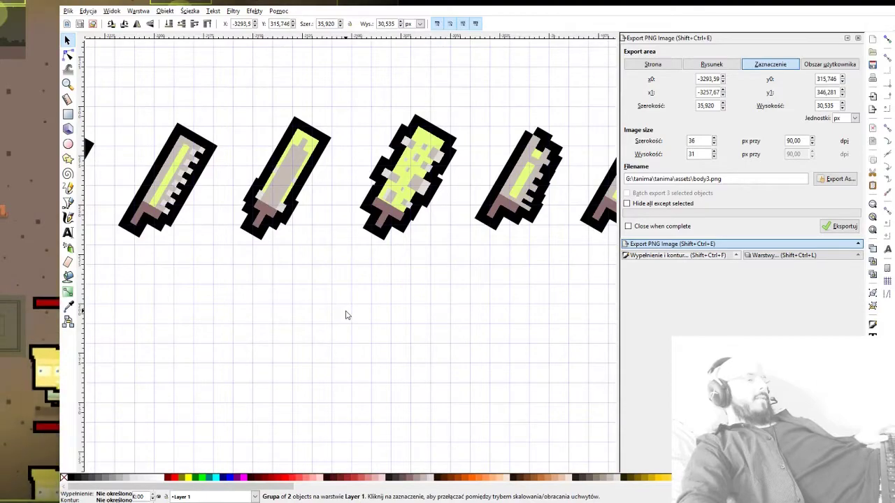
left_click_drag(230, 278, 321, 303)
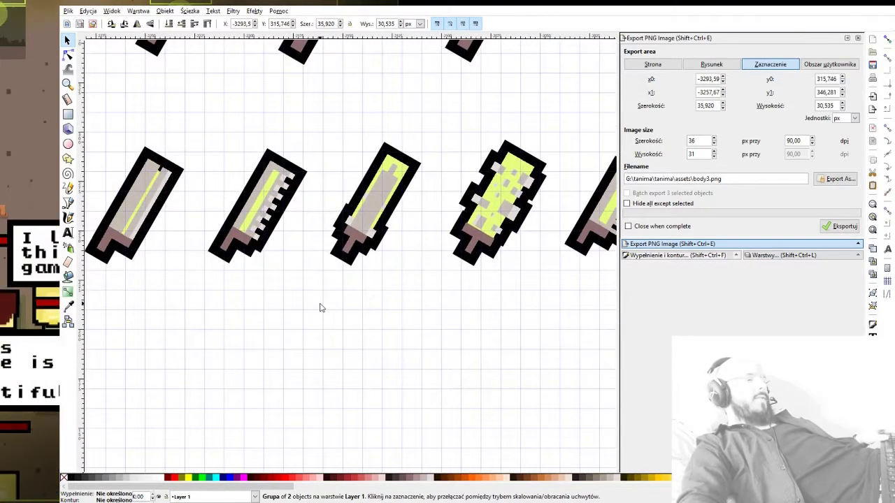
Step: Look over the upper sword and mace rows again, and return to the character sprites
scroll(320, 307, "left", 2)
scroll(244, 300, "up", 5)
scroll(464, 370, "up", 10)
left_click_drag(443, 258, 242, 322)
left_click_drag(310, 330, 615, 253)
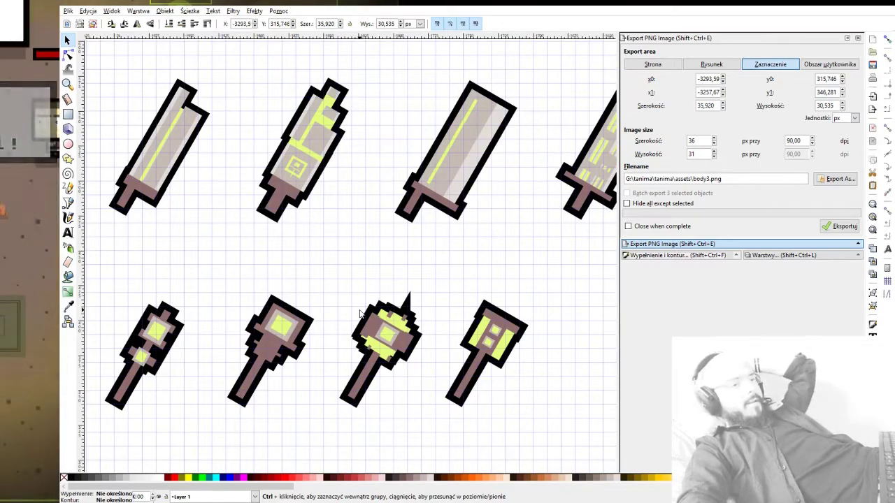
scroll(390, 302, "left", 3)
scroll(390, 302, "down", 4)
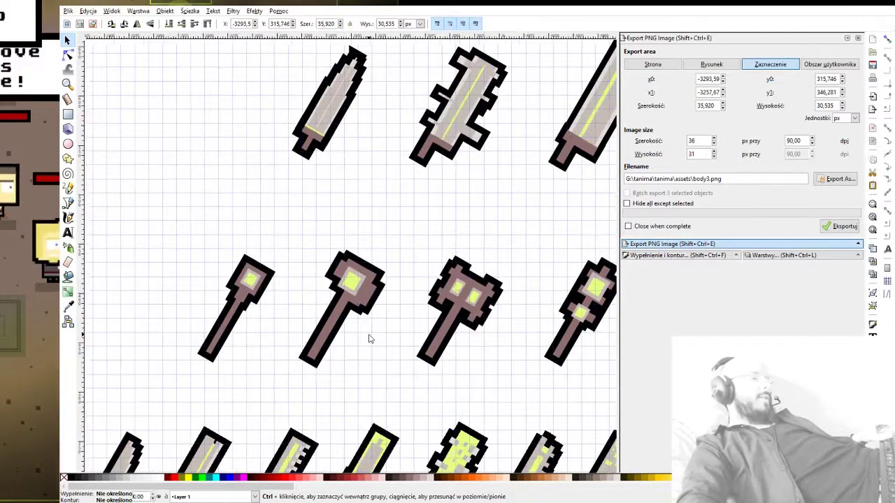
scroll(219, 353, "left", 15)
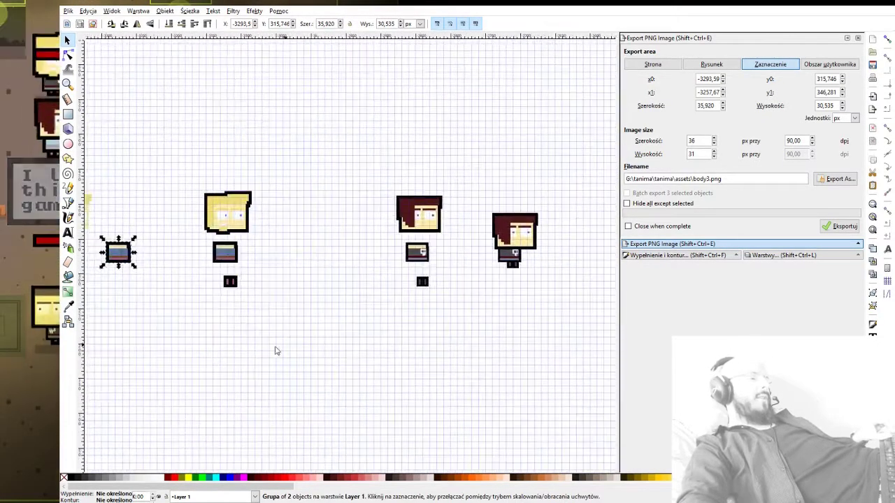
Step: Enter the duplicated body's group and delete its black outline path
scroll(442, 245, "up", 1)
scroll(442, 244, "up", 2)
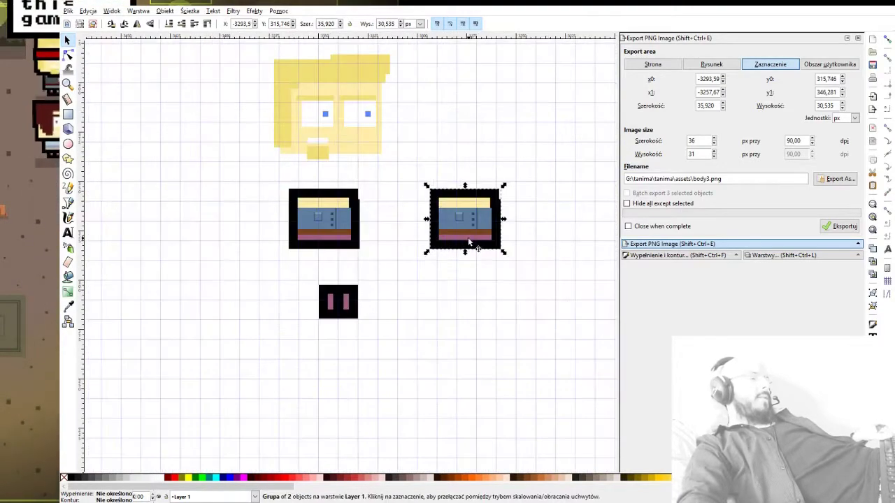
scroll(395, 247, "right", 3)
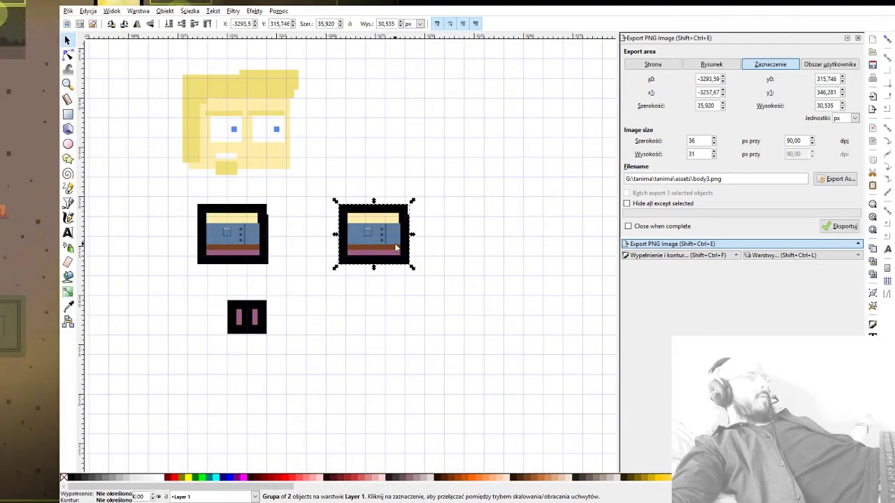
scroll(375, 247, "up", 2)
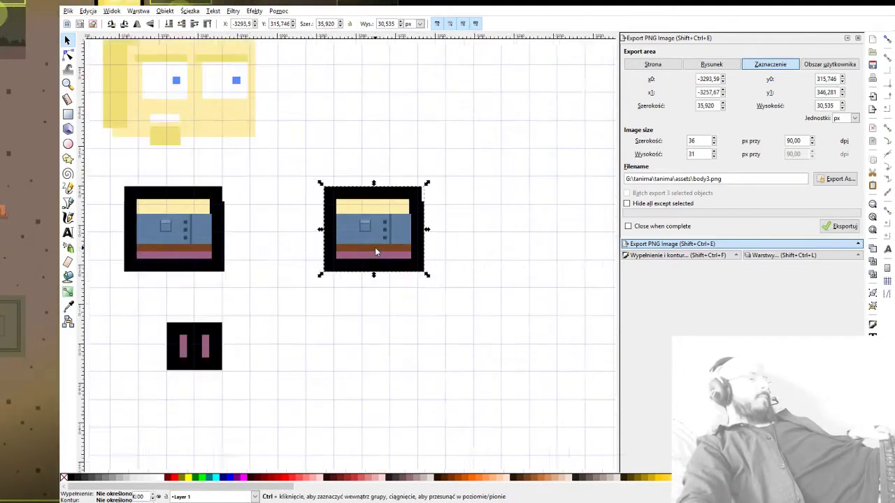
left_click_drag(437, 208, 451, 244)
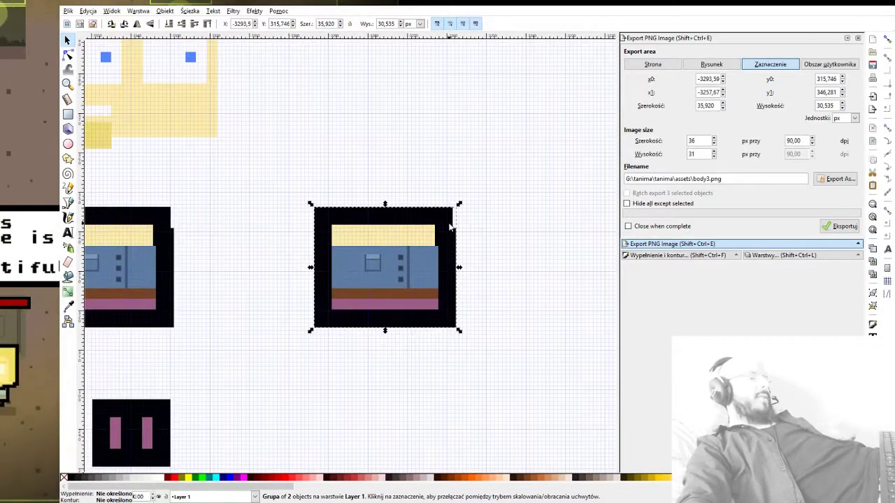
double_click(455, 226)
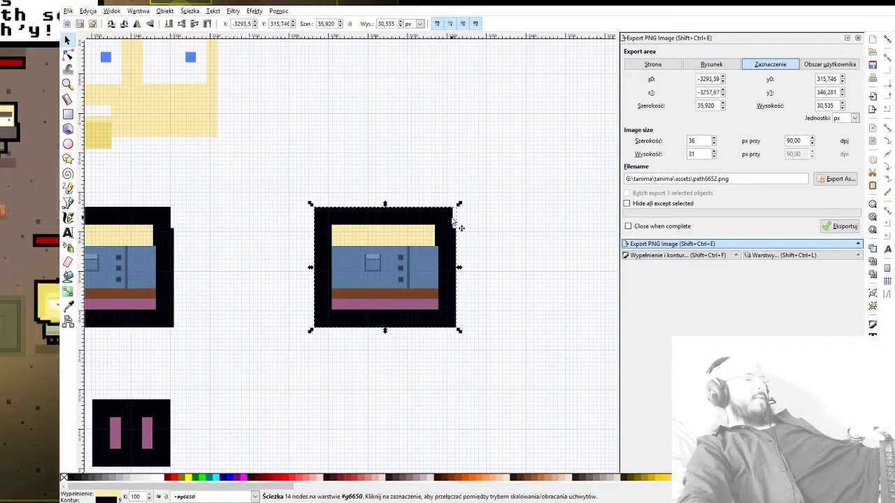
key("Delete")
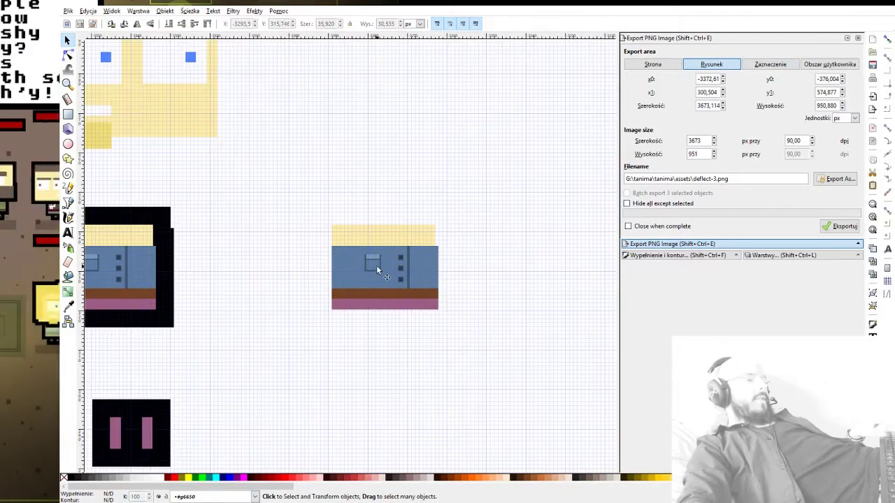
Step: Delete the pocket, the three square buttons and the vertical seam from the outline-free body's blue shirt
scroll(377, 291, "up", 7, "ctrl")
scroll(382, 278, "down", 3, "ctrl")
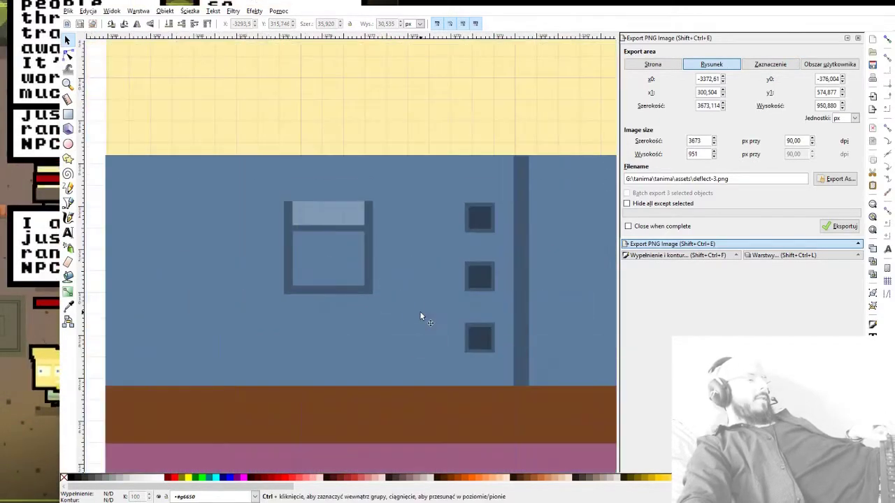
scroll(420, 312, "up", 1, "ctrl")
left_click_drag(225, 142, 532, 364)
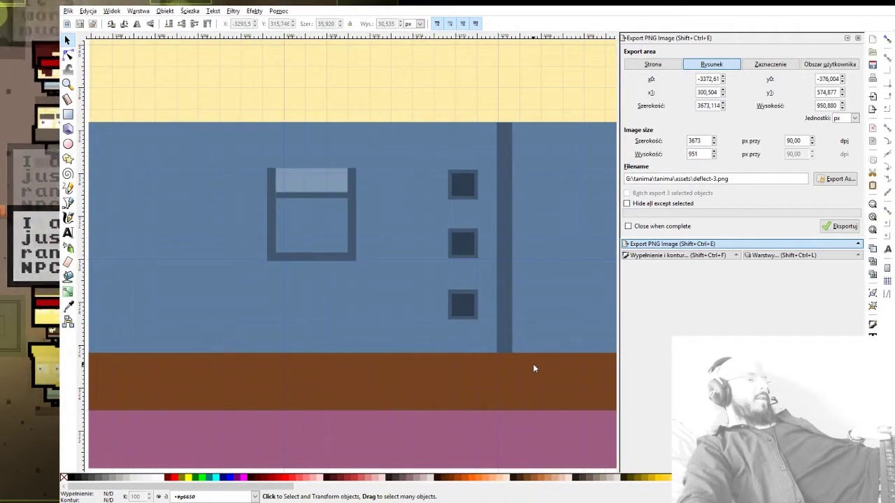
left_click(466, 193)
left_click(434, 197)
left_click_drag(226, 105, 541, 380)
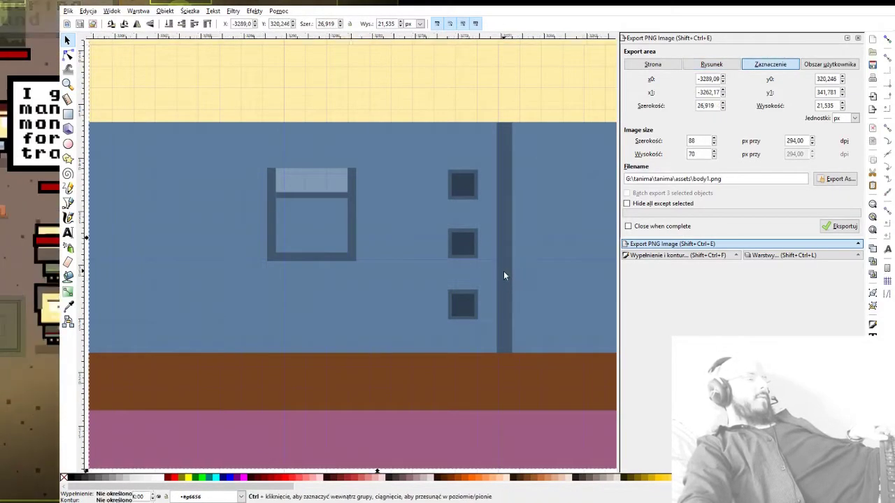
scroll(509, 262, "down", 3, "ctrl")
left_click(506, 275)
left_click(504, 266, "ctrl")
left_click_drag(392, 194, 544, 331)
key("Delete")
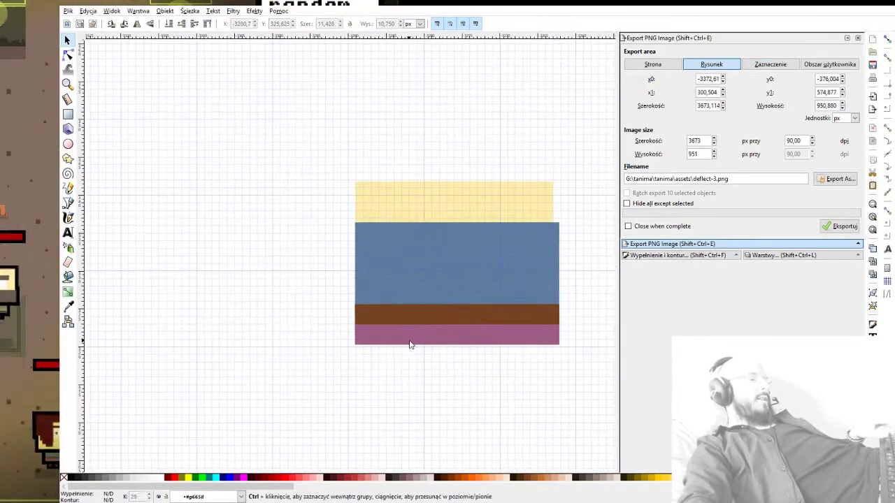
Step: Compare the plain body copy with the detailed, outlined body and the head beside it
scroll(397, 340, "down", 2, "ctrl")
left_click_drag(317, 342, 409, 314)
left_click_drag(359, 260, 332, 316)
left_click_drag(481, 384, 448, 341)
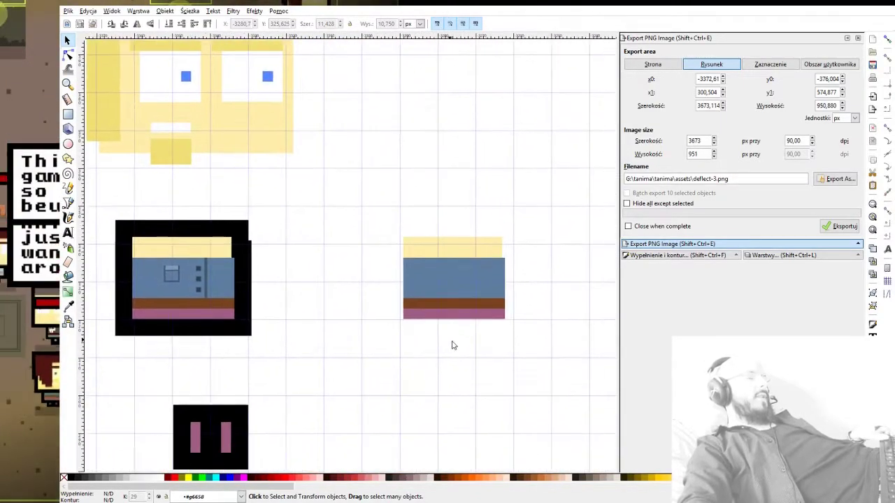
left_click_drag(294, 200, 374, 281)
scroll(374, 281, "down", 3)
scroll(290, 233, "right", 4)
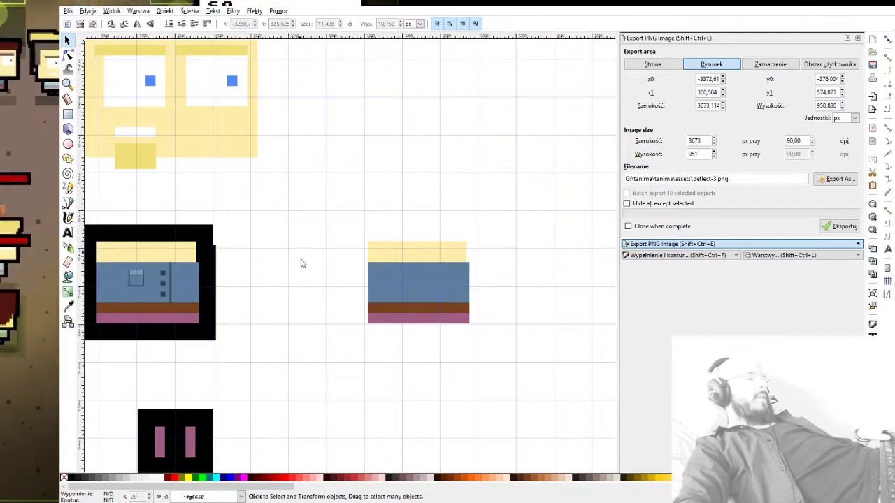
left_click_drag(261, 204, 391, 326)
left_click_drag(444, 355, 389, 302)
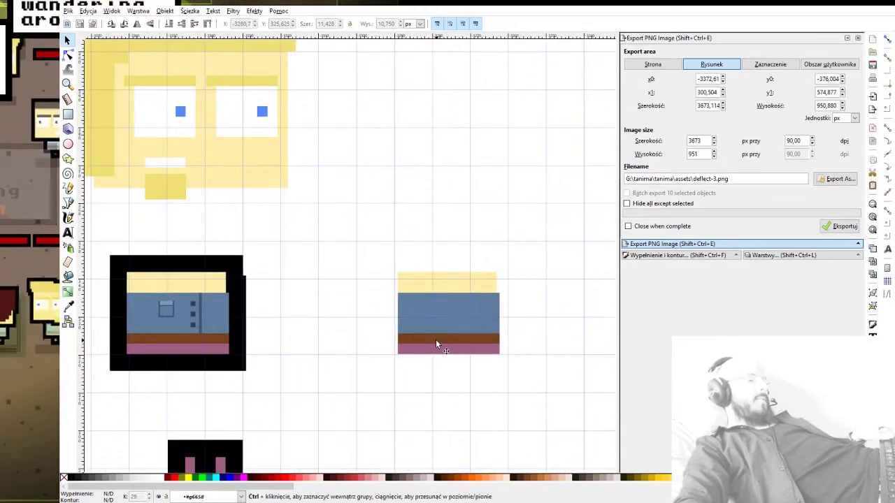
Step: Copy the outlined, detailed body and paste the duplicate above the plain body copy
key("ctrl+s")
left_click_drag(309, 315, 345, 265)
left_click(277, 211)
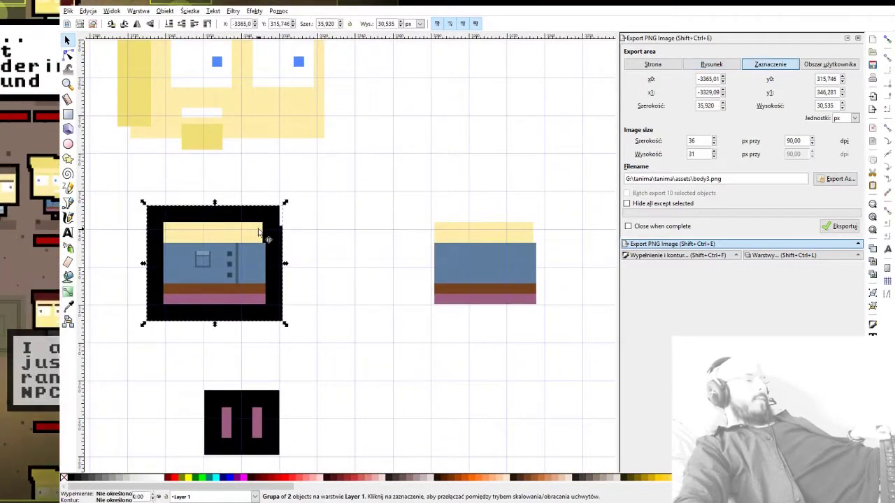
scroll(427, 241, "up", 2)
scroll(419, 251, "right", 2)
key("ctrl+v")
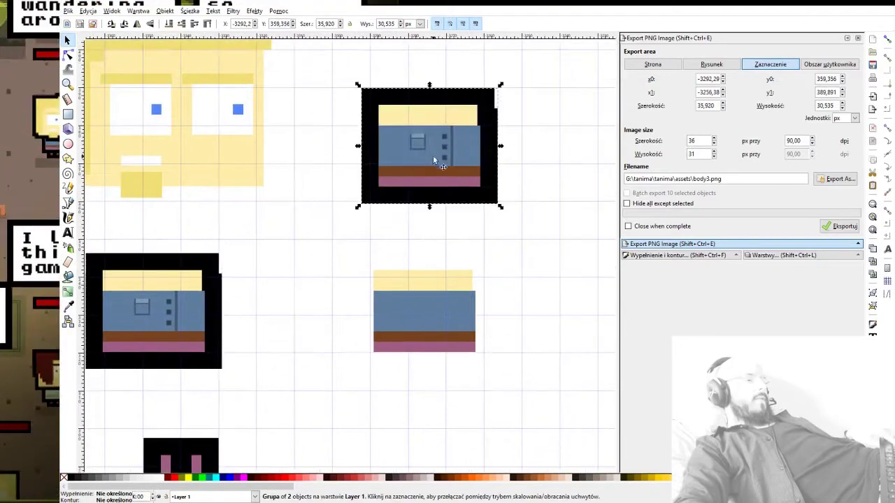
scroll(447, 161, "up", 3)
key("Escape")
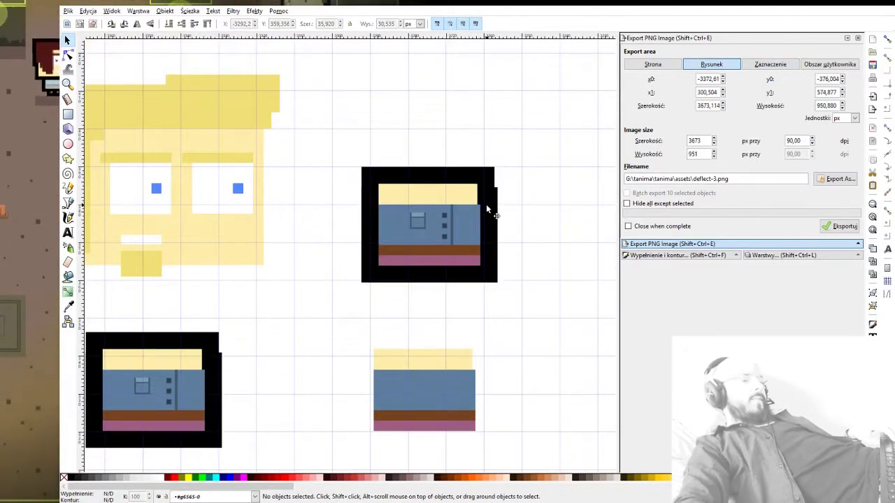
Step: Compare the original outlined body and its pasted duplicate with the plain body, the head and the legs
scroll(347, 269, "down", 1)
scroll(348, 269, "left", 1)
scroll(346, 269, "down", 1)
scroll(315, 182, "down", 3)
scroll(301, 105, "left", 1)
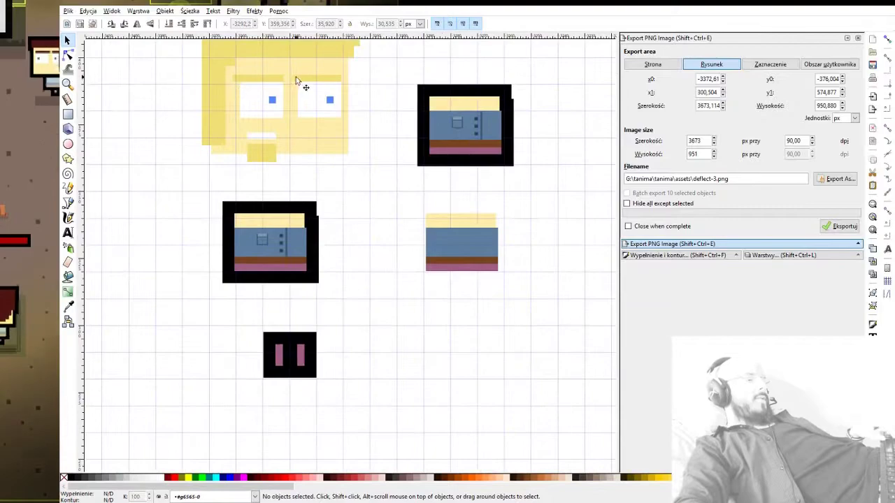
left_click(260, 124)
left_click(290, 210)
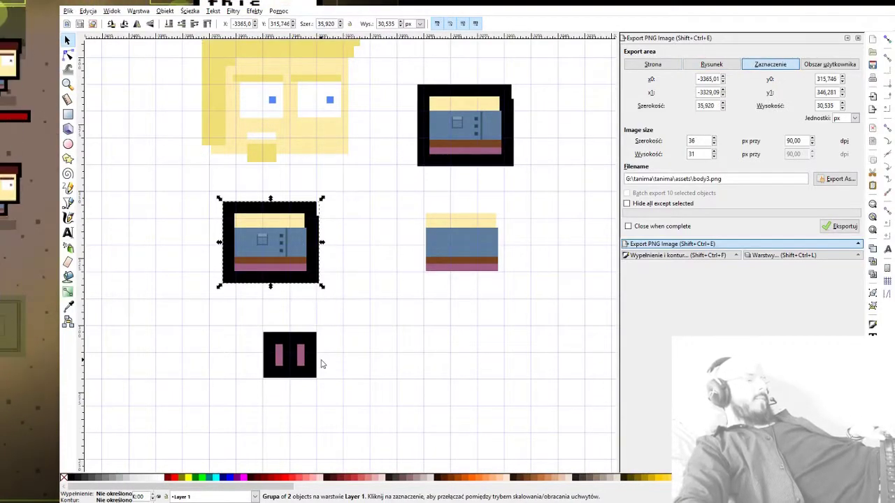
key("Escape")
scroll(328, 251, "up", 4)
scroll(329, 252, "right", 5)
scroll(363, 255, "left", 1)
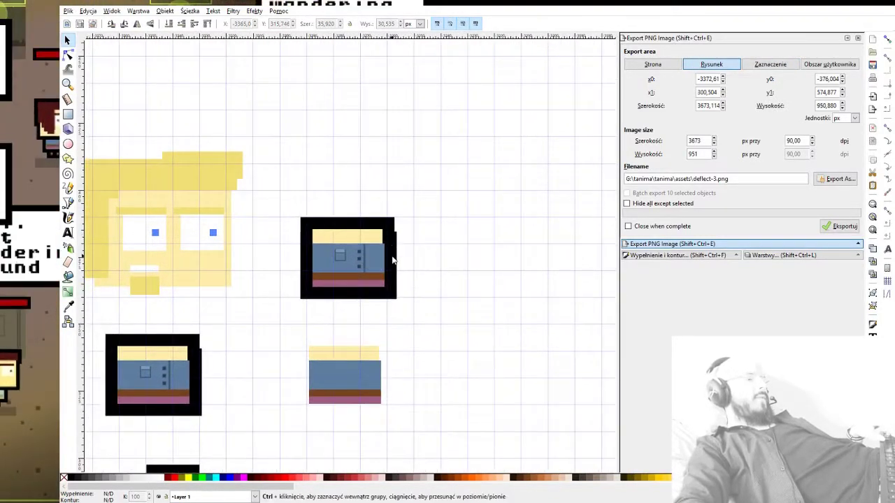
Step: Enter the pasted body's group and move its inner clothing group horizontally off the black outline path
scroll(394, 253, "up", 1, "ctrl")
scroll(397, 256, "up", 1)
left_click(349, 279)
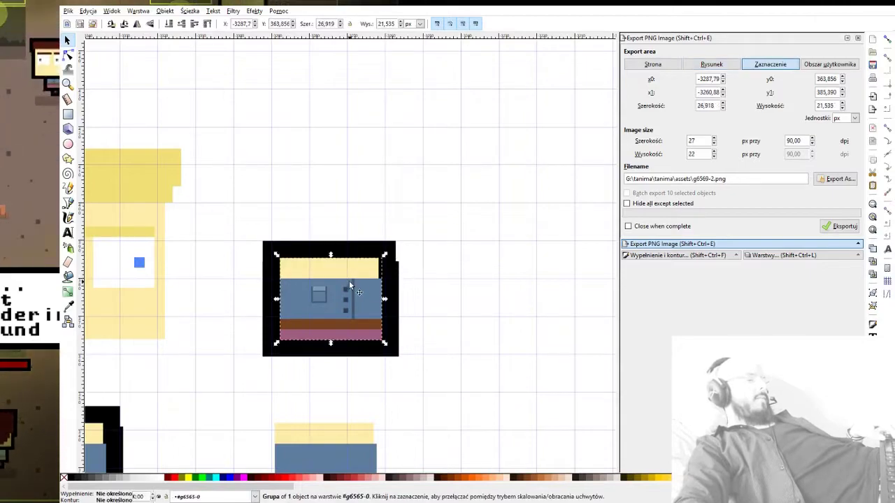
left_click_drag(337, 298, 507, 298)
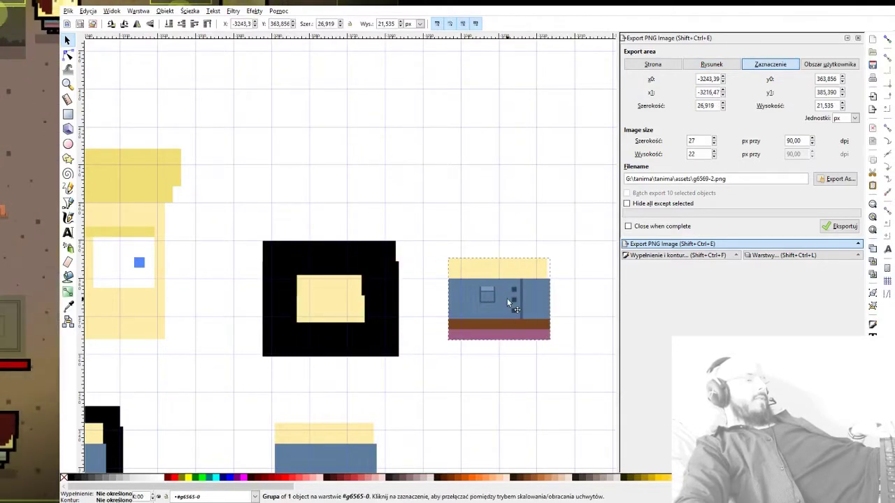
Step: Delete the pasted body's black outline path and move the detailed clothing group back above the plain body
left_click(341, 288)
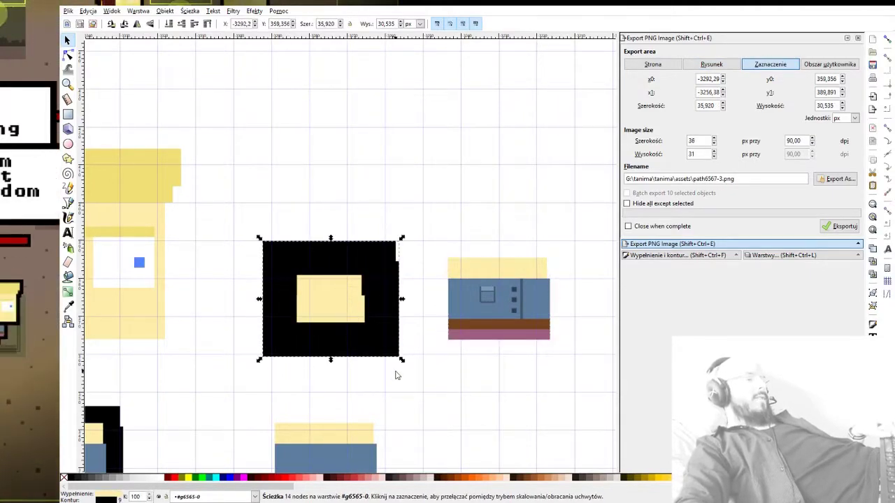
key("ctrl+z")
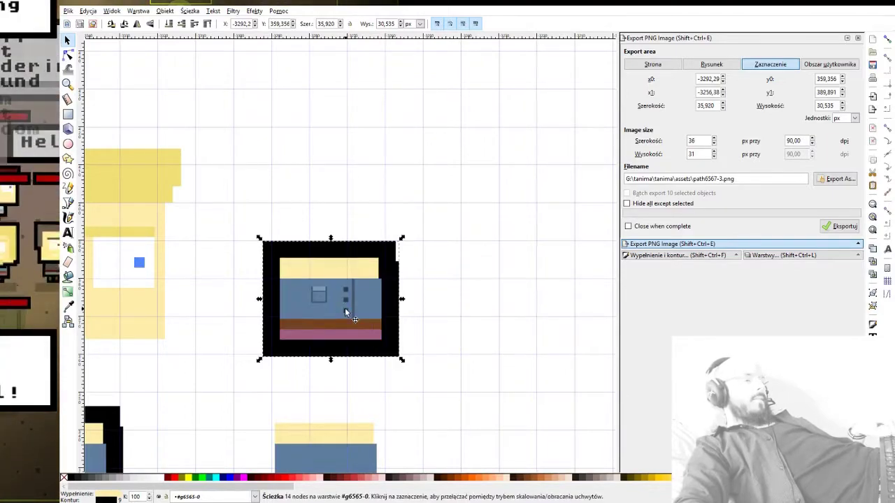
key("ctrl+shift+z")
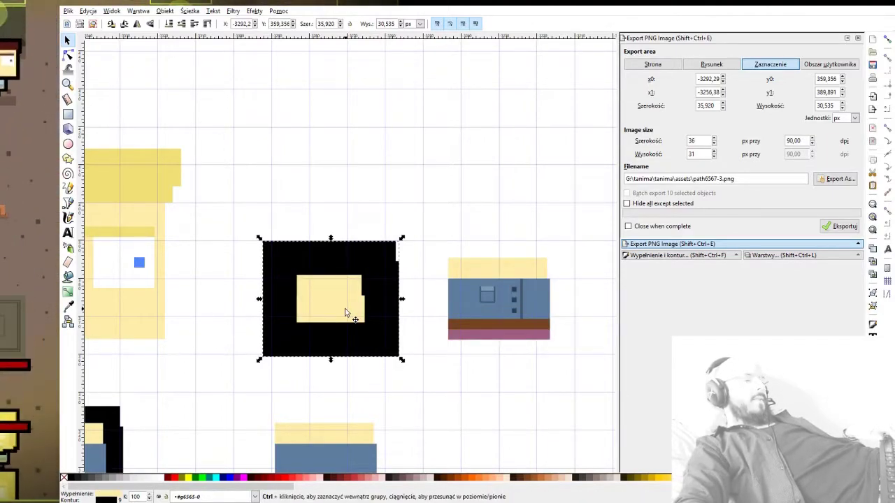
key("Delete")
left_click_drag(329, 318, 268, 276)
left_click(409, 217)
left_click_drag(425, 220, 309, 198)
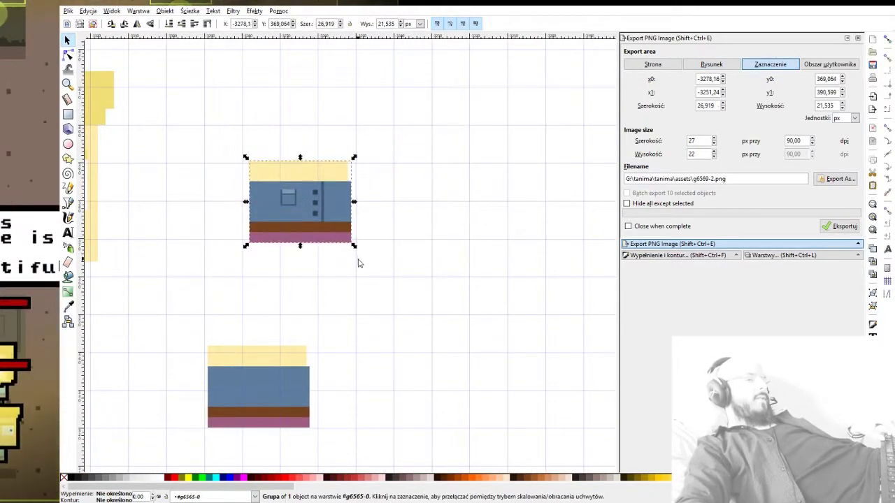
Step: Enter the outline-free detailed body's nested groups and remove all of its skin, shirt, belt, trouser and pocket shapes
left_click_drag(289, 235, 423, 199)
double_click(444, 167)
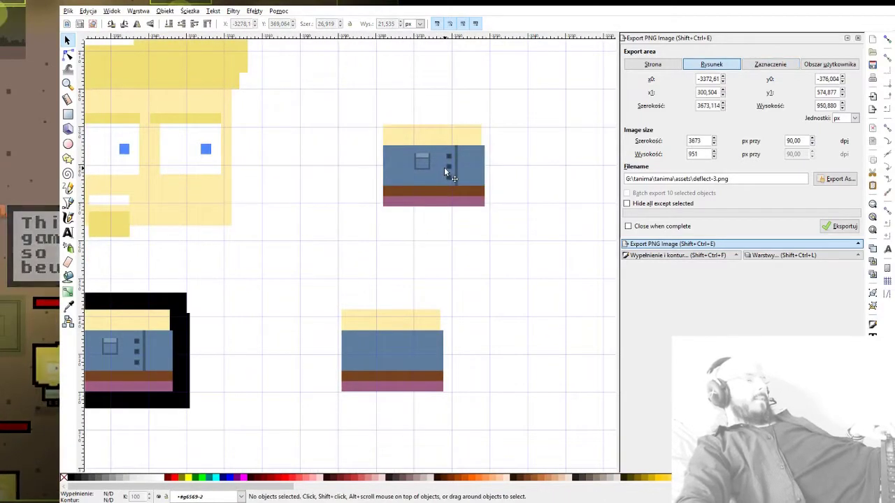
left_click(426, 188)
scroll(427, 167, "up", 2)
double_click(416, 147)
left_click(421, 160)
double_click(417, 147)
left_click(424, 161)
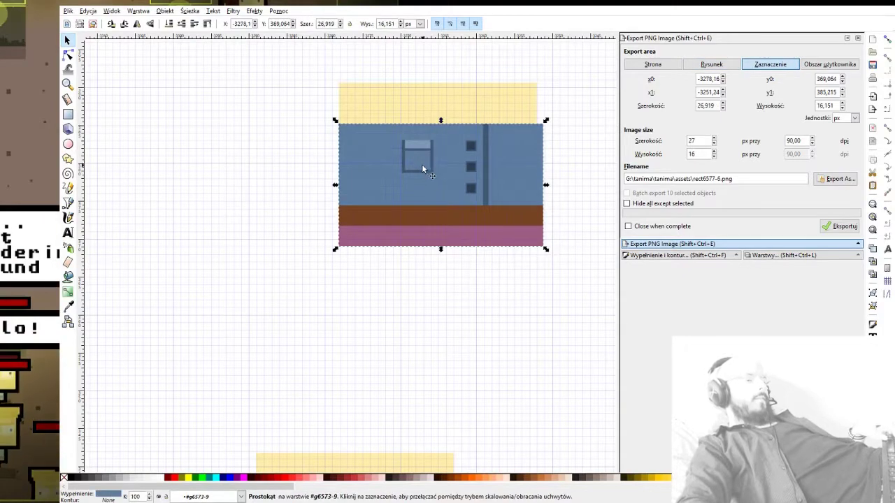
mouse_move(310, 62)
left_mouse_down()
mouse_move(506, 254)
mouse_move(557, 292)
left_mouse_up()
key("ctrl+x")
Step: Look over the finished character sprites and the weapon rows, and return to the separated head, body and legs
scroll(480, 331, "down", 1)
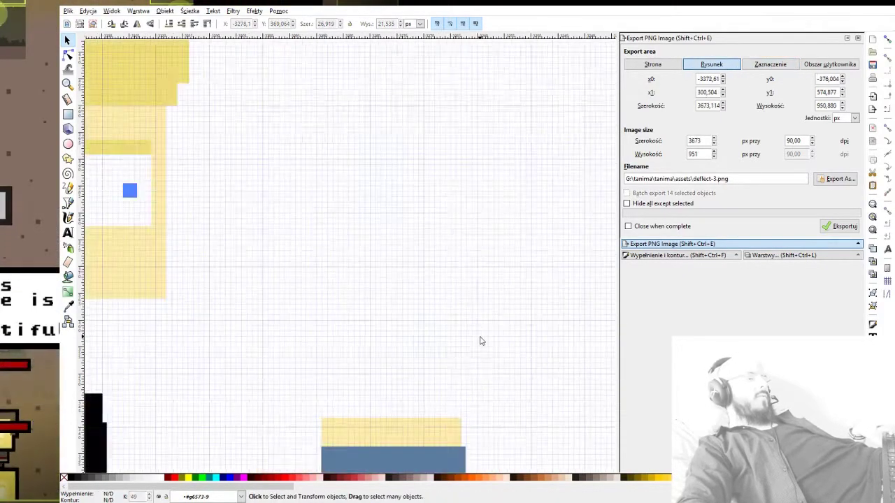
left_click_drag(480, 337, 430, 168)
scroll(331, 271, "down", 1)
left_click_drag(312, 313, 401, 319)
scroll(402, 319, "down", 2)
left_click_drag(485, 343, 233, 298)
scroll(233, 298, "down", 2)
left_click_drag(459, 320, 313, 295)
left_click_drag(507, 317, 168, 303)
scroll(388, 301, "down", 1)
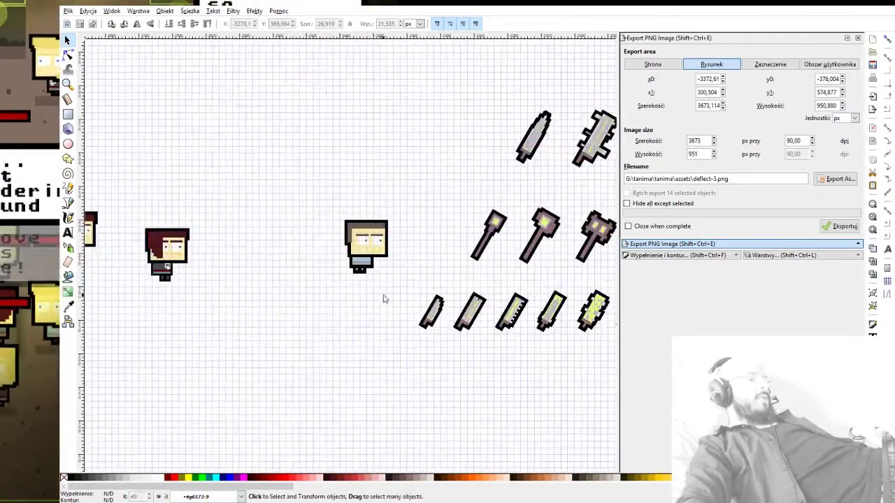
left_click_drag(333, 267, 361, 266)
scroll(361, 267, "up", 3)
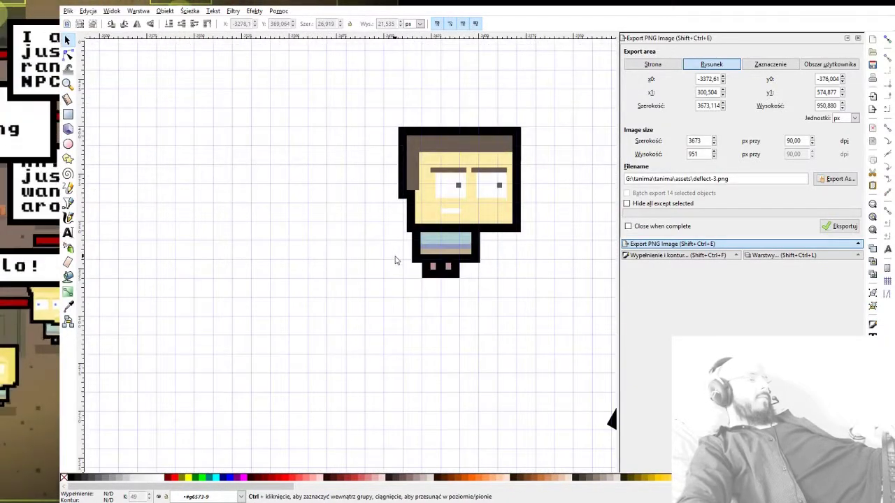
scroll(398, 256, "down", 2)
left_click_drag(143, 302, 607, 327)
left_click_drag(133, 327, 527, 303)
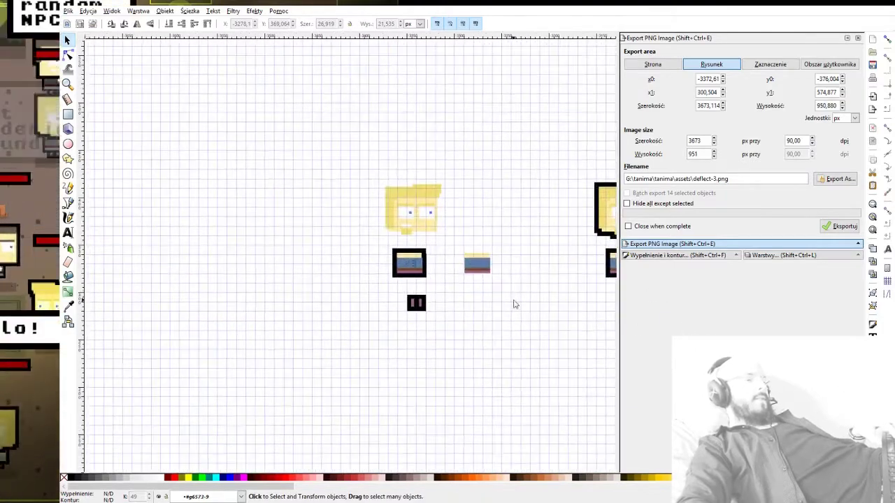
scroll(492, 246, "up", 2)
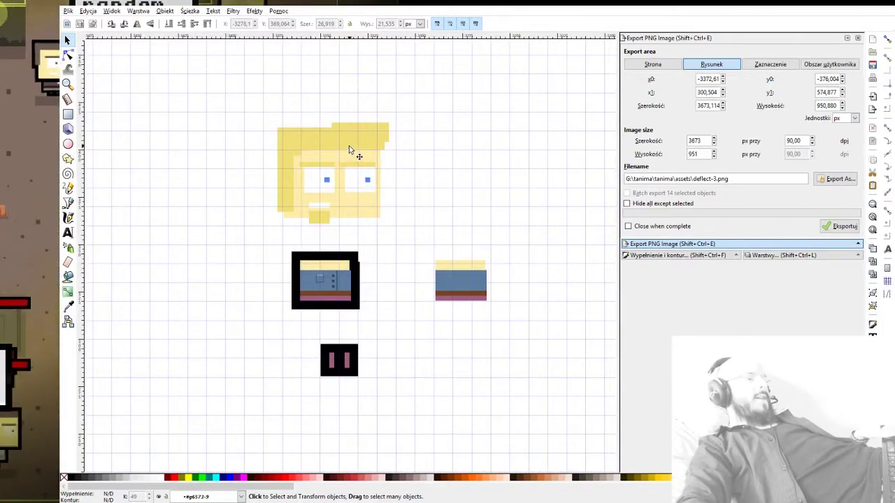
Step: Delete the outlined, detailed body and move the plain body into its place between the head and the legs
left_click(350, 148)
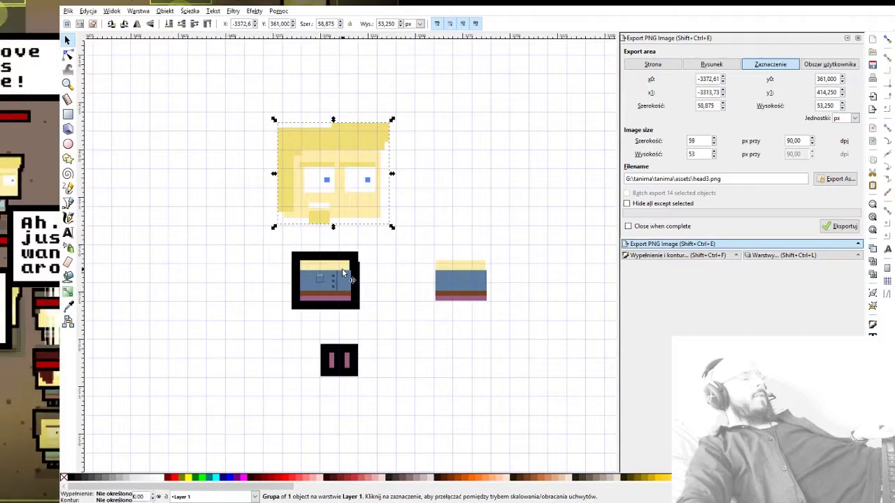
left_click(378, 267)
left_click_drag(390, 317, 248, 239)
key("Delete")
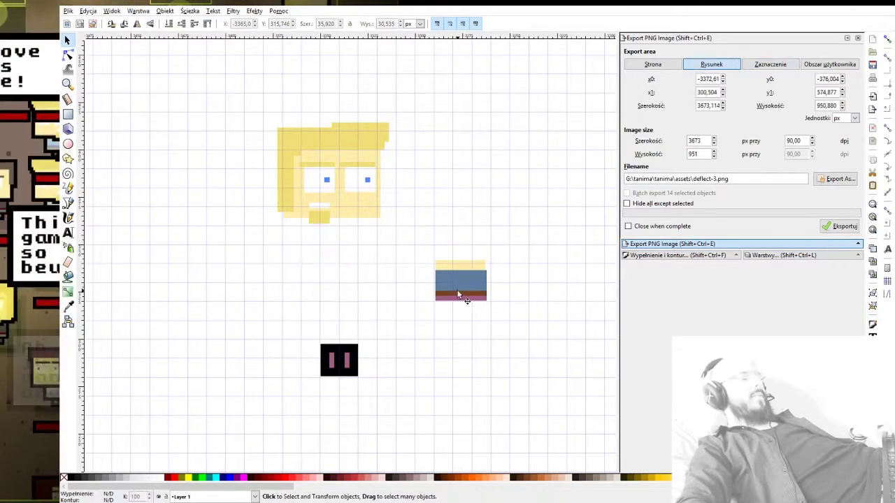
left_click_drag(457, 293, 327, 282)
scroll(344, 369, "up", 2)
Step: Enter the legs group and delete the black-outlined legs path
left_click(329, 333)
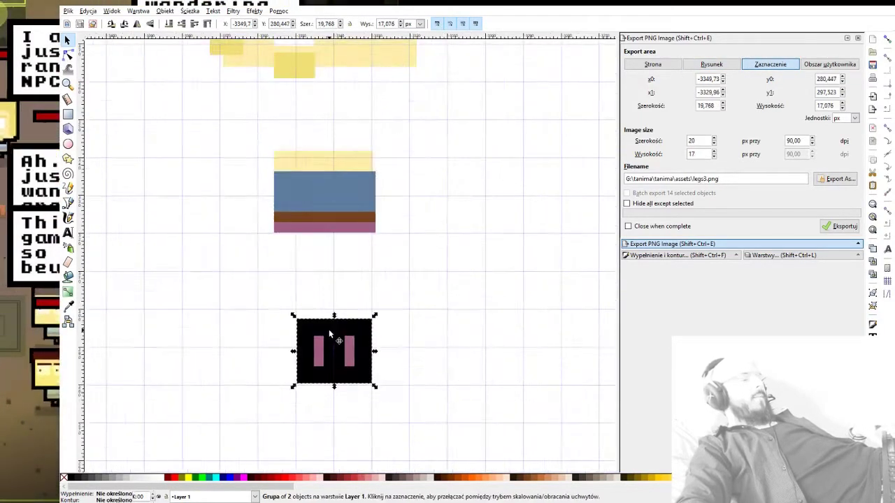
double_click(329, 330)
left_click(345, 348, "ctrl")
double_click(347, 347)
left_click(349, 336)
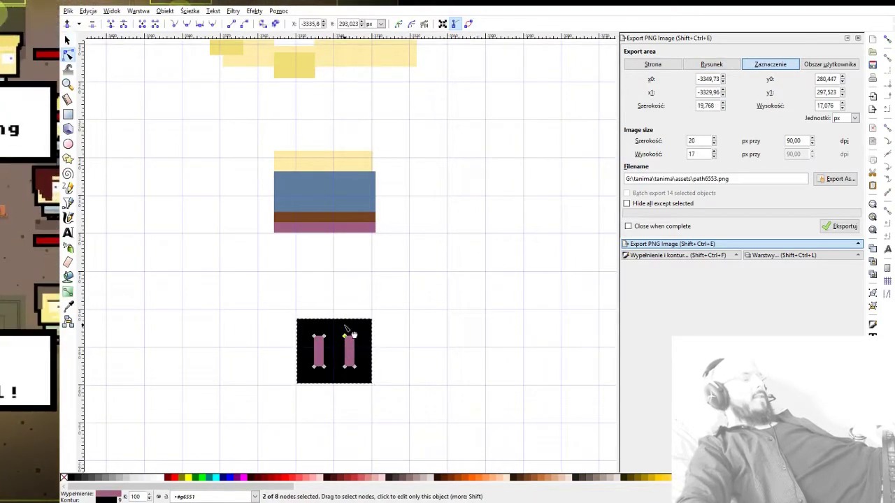
left_click(68, 40)
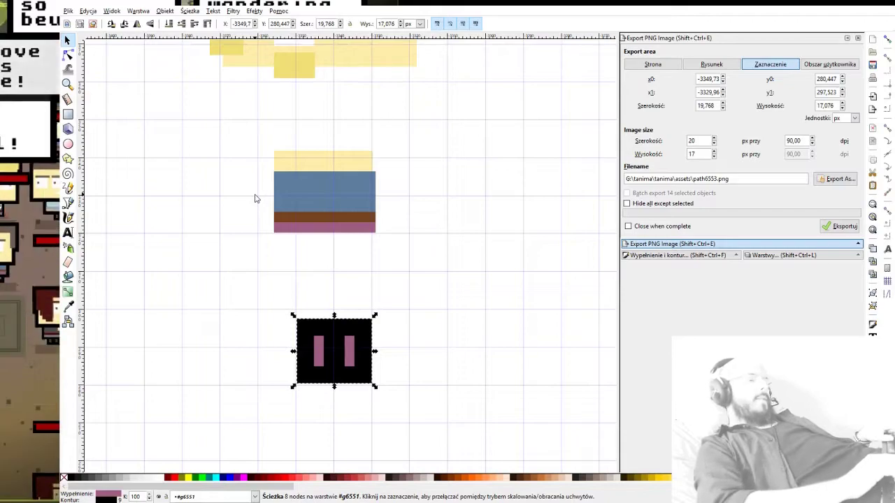
key("Delete")
Step: Enter the head's hair group and delete its four hair rectangles, leaving the face shape out of the selection
left_click_drag(314, 159, 362, 325)
left_click(414, 90)
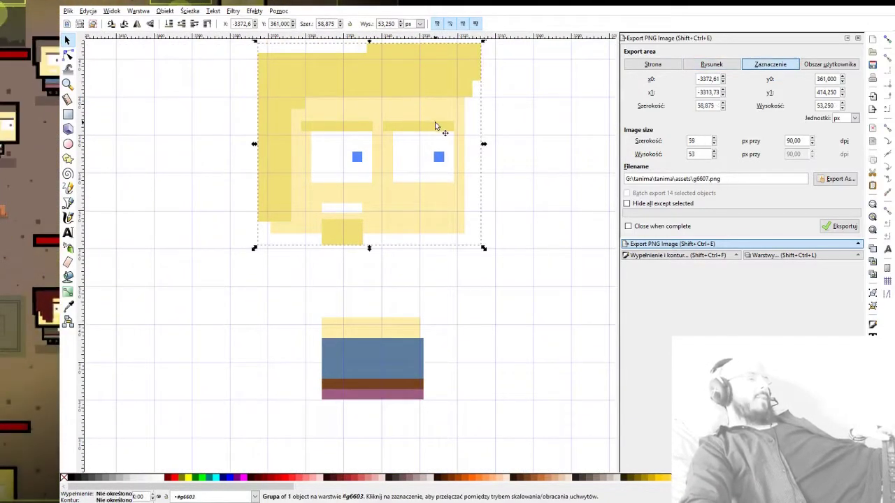
left_click_drag(424, 102, 425, 143)
double_click(389, 109)
left_click(395, 115)
double_click(396, 116)
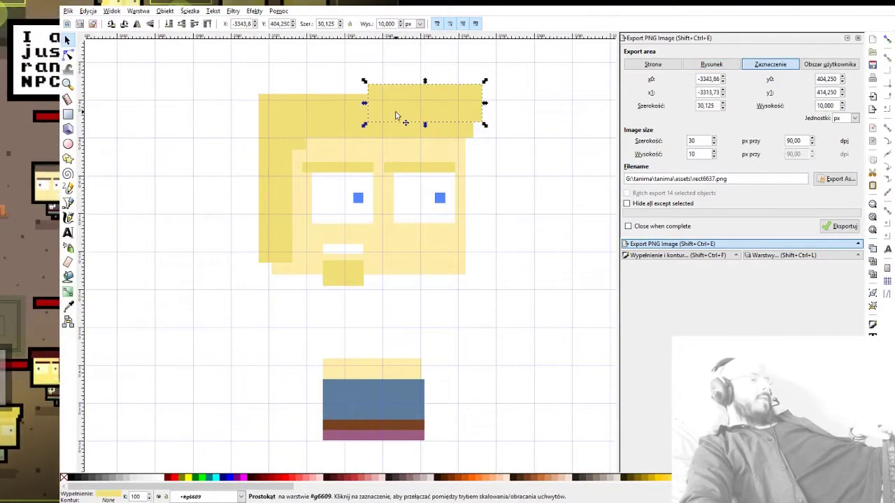
left_click_drag(487, 150, 257, 53)
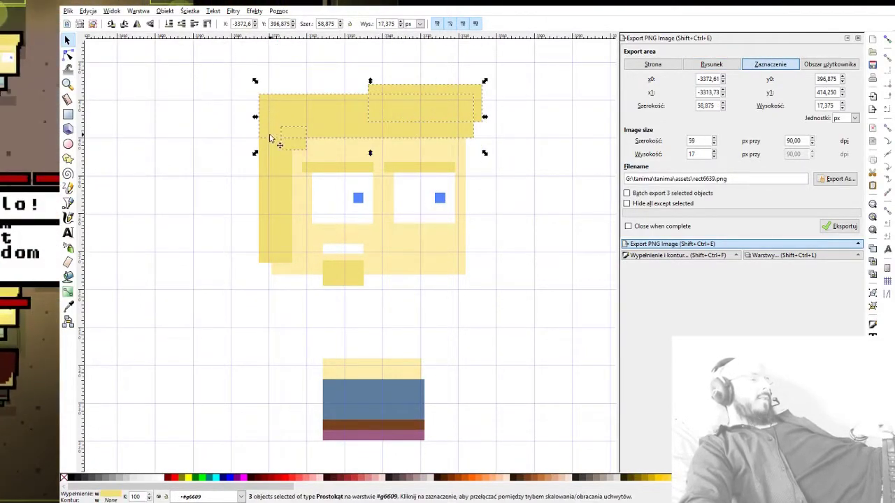
left_click_drag(209, 121, 303, 284)
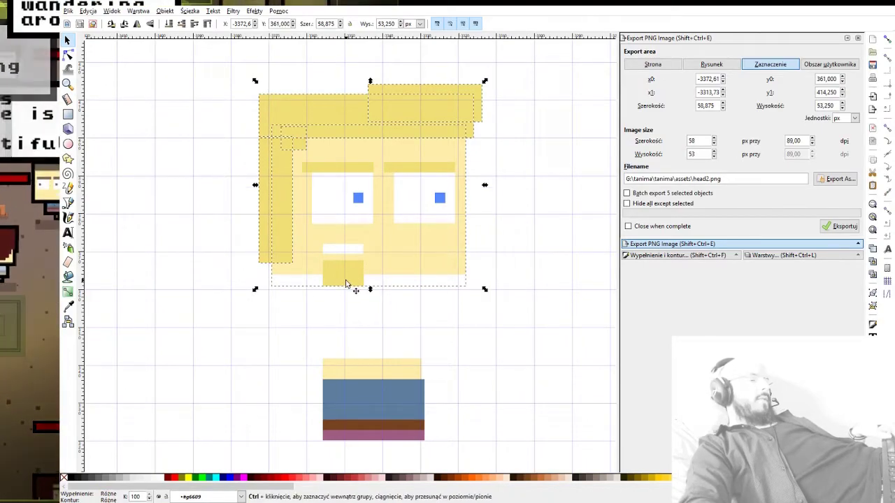
left_click(399, 265, "shift")
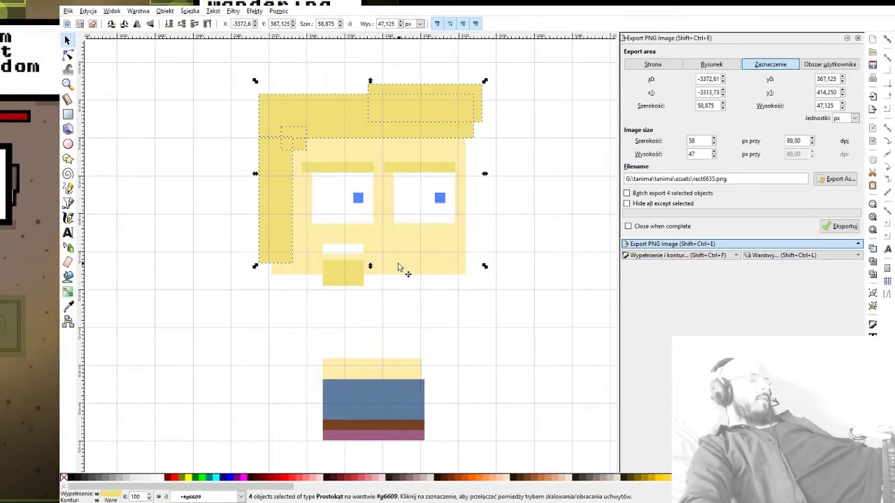
key("plus")
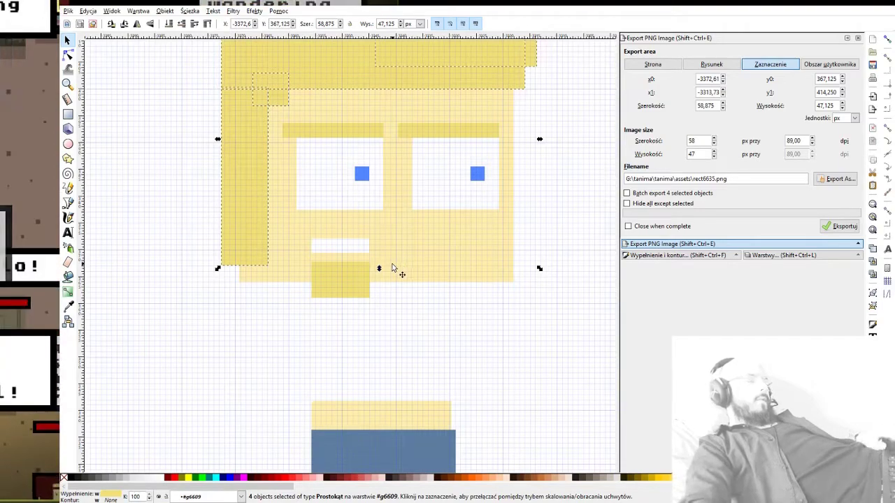
key("Escape")
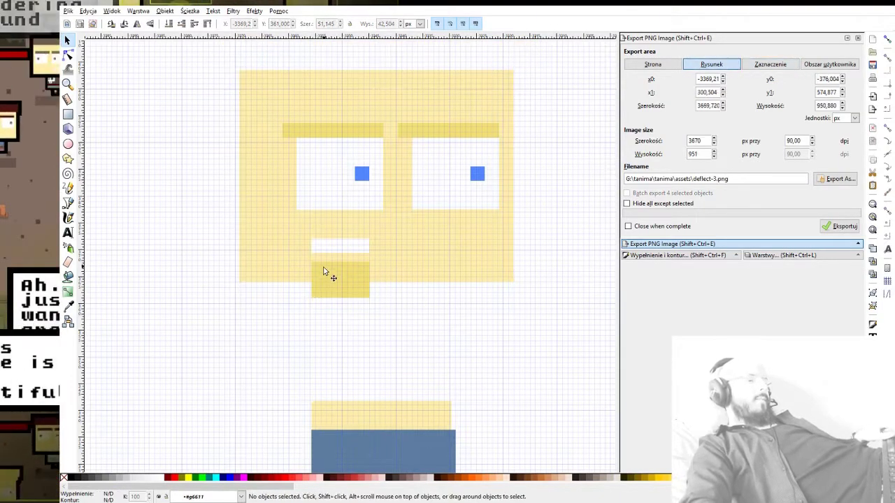
Step: Select all nine face rectangles, including the eyes, eyebrows, mouth and beard, and try to ungroup them
left_click(339, 285)
key("minus")
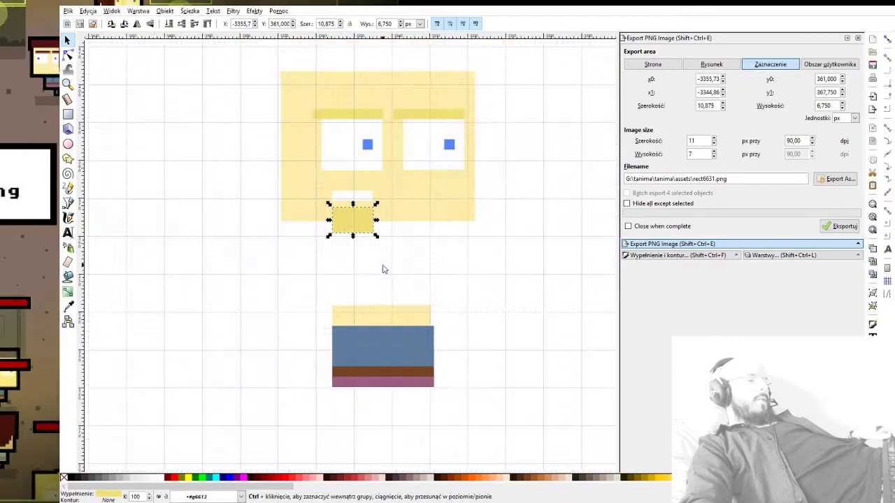
left_click_drag(523, 252, 157, 45)
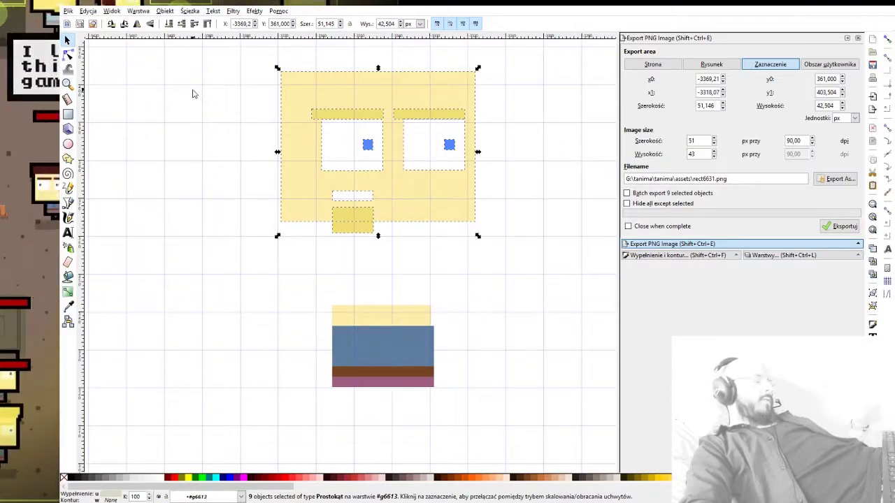
key("ctrl")
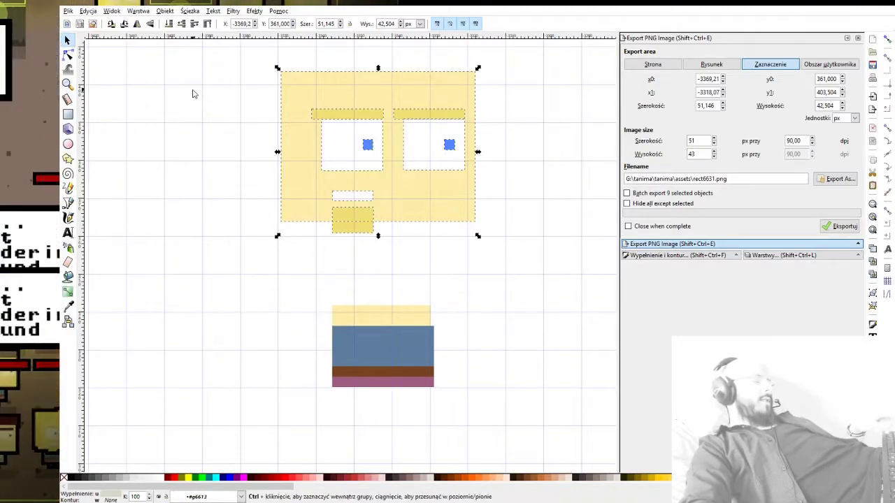
key("ctrl+shift+g")
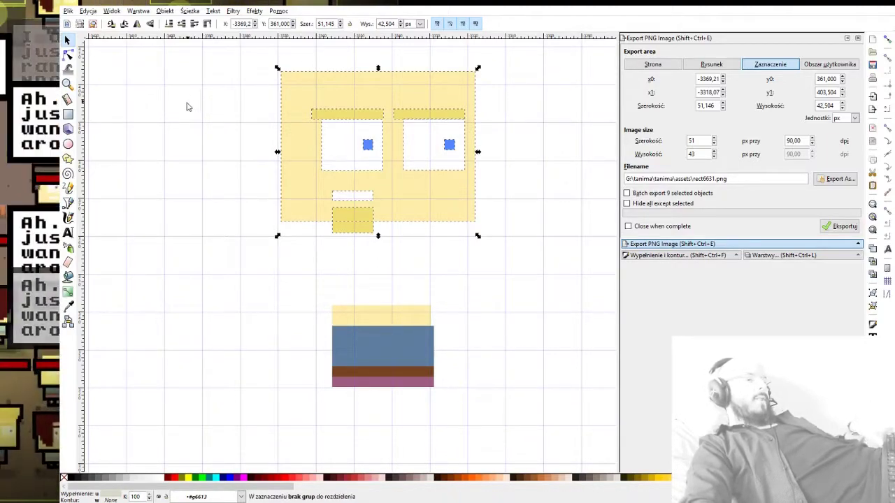
Step: Deselect the face shapes and delete the beard rectangle below the mouth
left_click(188, 103)
left_click(345, 219)
key("Delete")
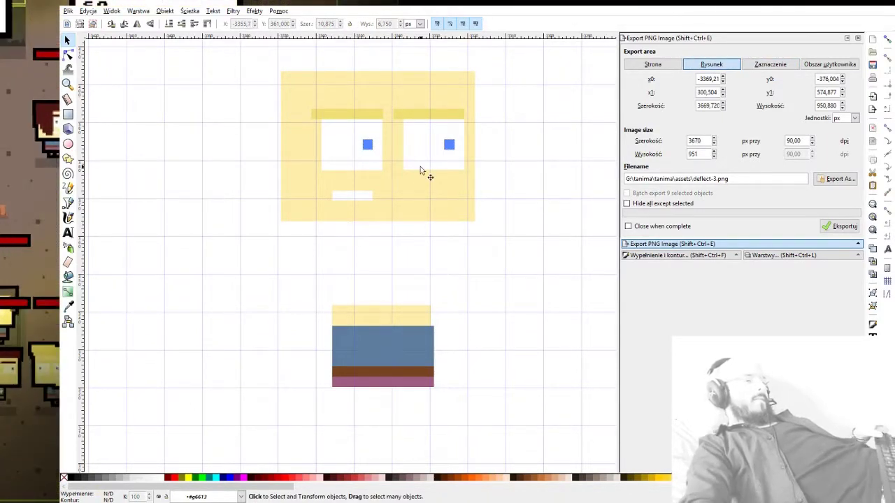
left_click_drag(410, 139, 392, 169)
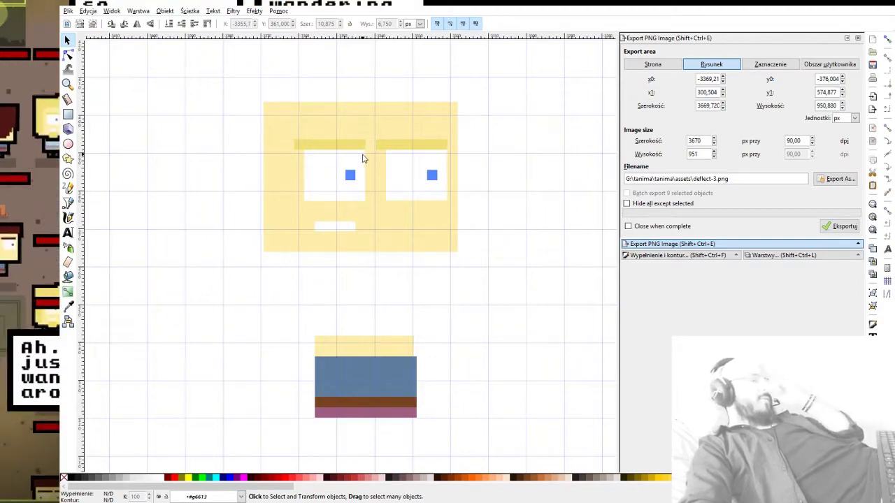
Step: Recolour one pupil brown and copy that colour onto the other pupil
left_click(361, 147)
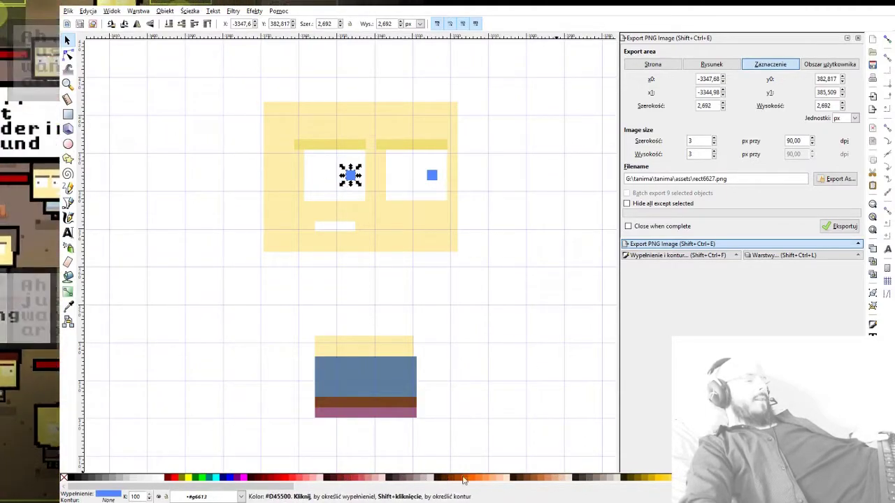
left_click(531, 479)
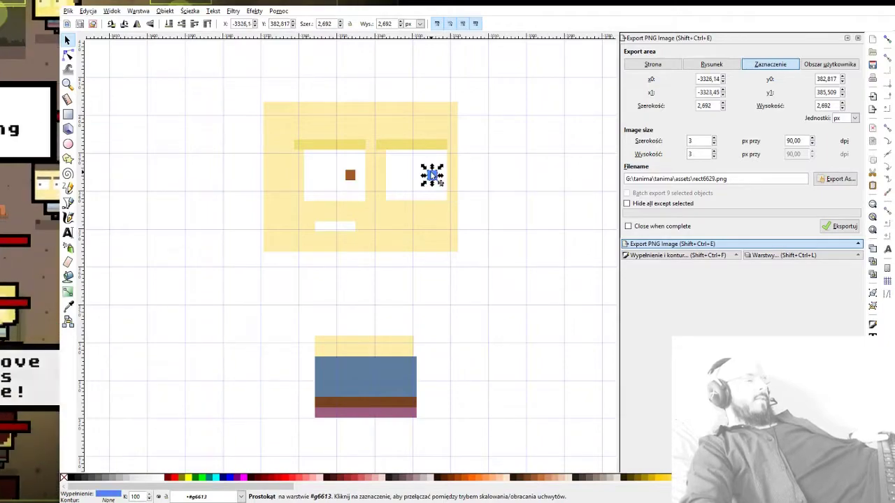
left_click(69, 308)
left_click(349, 175)
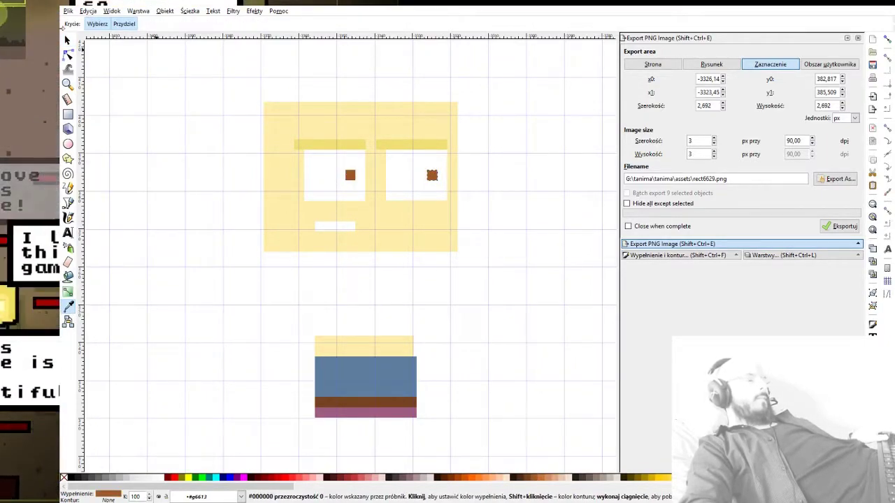
Step: Select both eyebrows and fill them with a light greyish brown
left_click(67, 39)
left_click(325, 145)
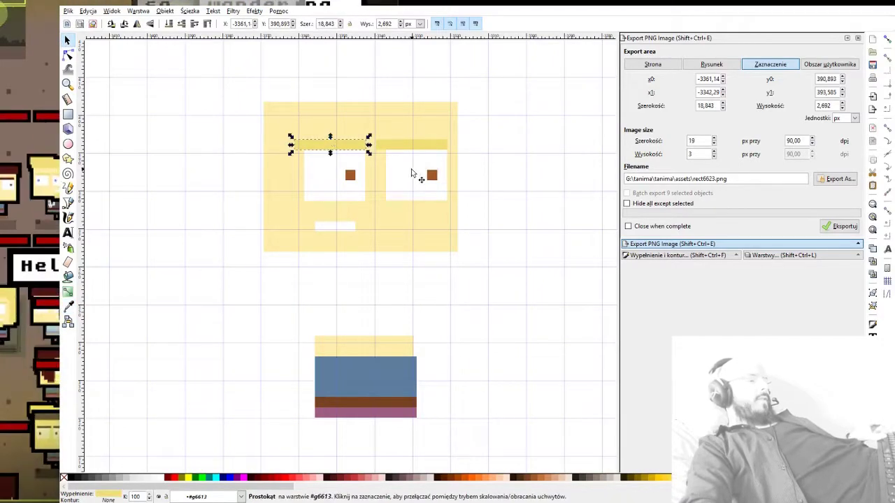
left_click(418, 145, "shift")
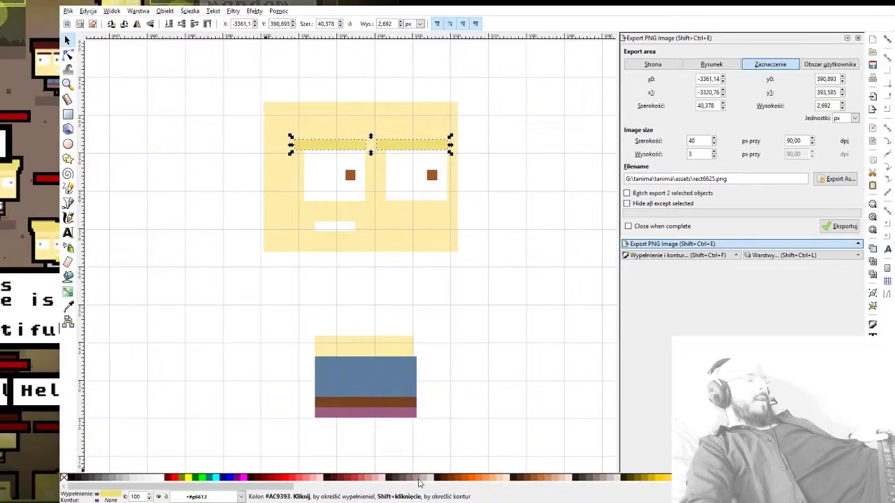
left_click(608, 479)
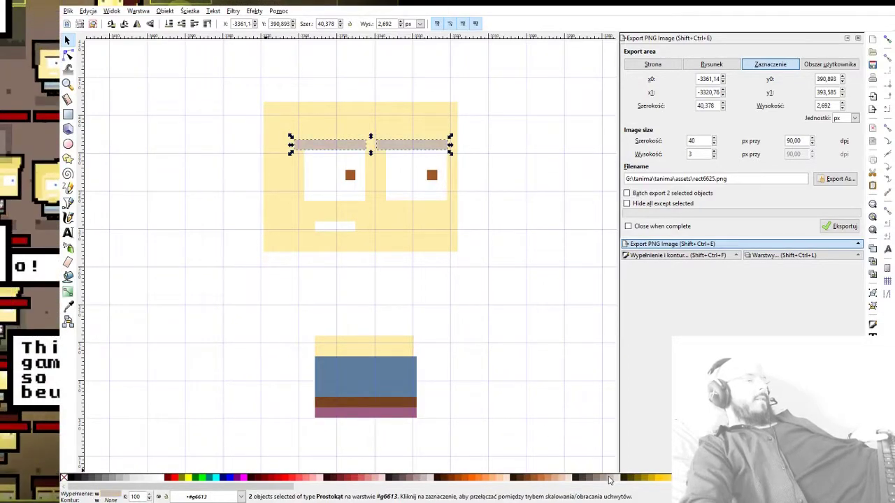
Step: Draw a hair rectangle about 49 by 12 px across the head's top edge, with 100% opacity and no stroke
scroll(284, 168, "up", 3)
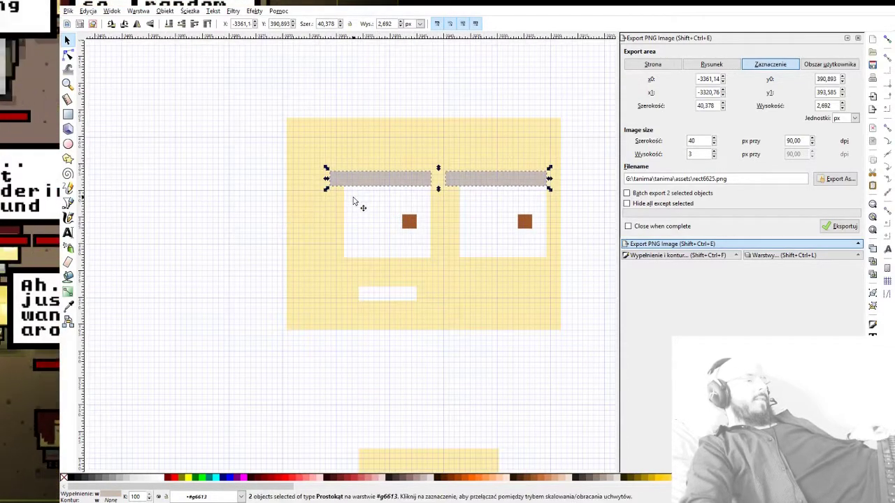
key("r")
scroll(296, 194, "down", 3)
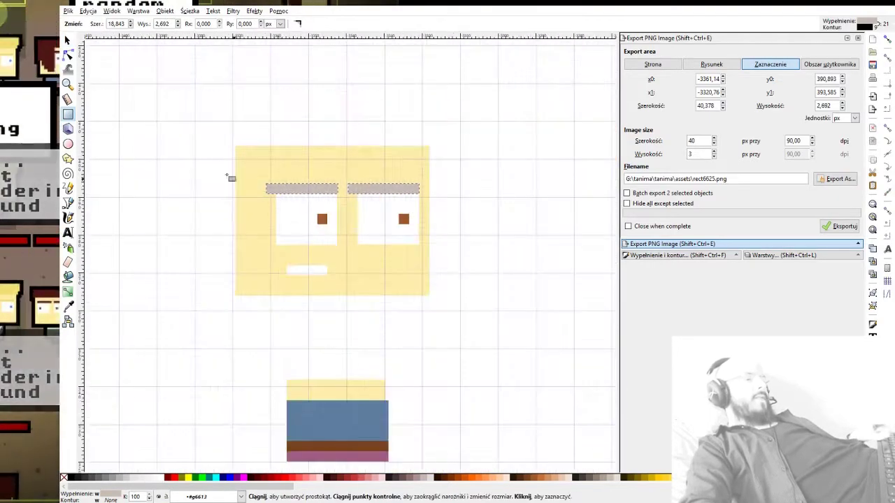
mouse_move(234, 127)
left_mouse_down()
mouse_move(372, 168)
mouse_move(414, 170)
left_mouse_up()
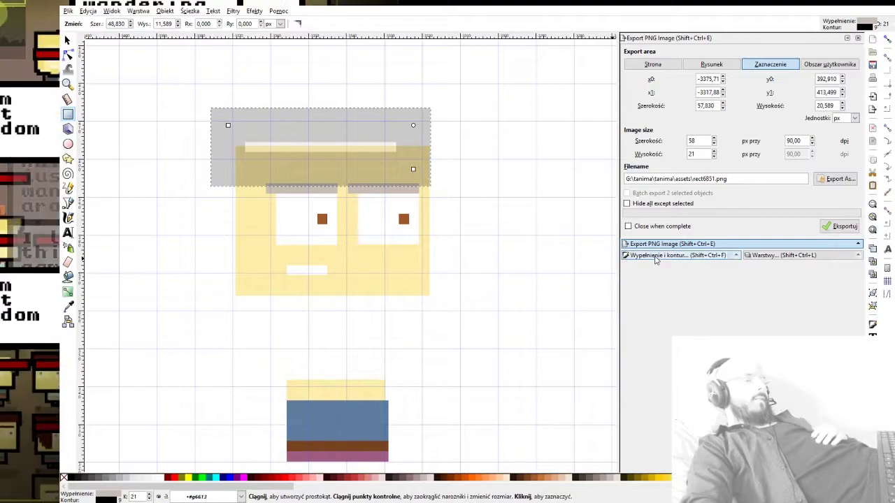
left_click(653, 256)
left_click_drag(676, 224, 877, 220)
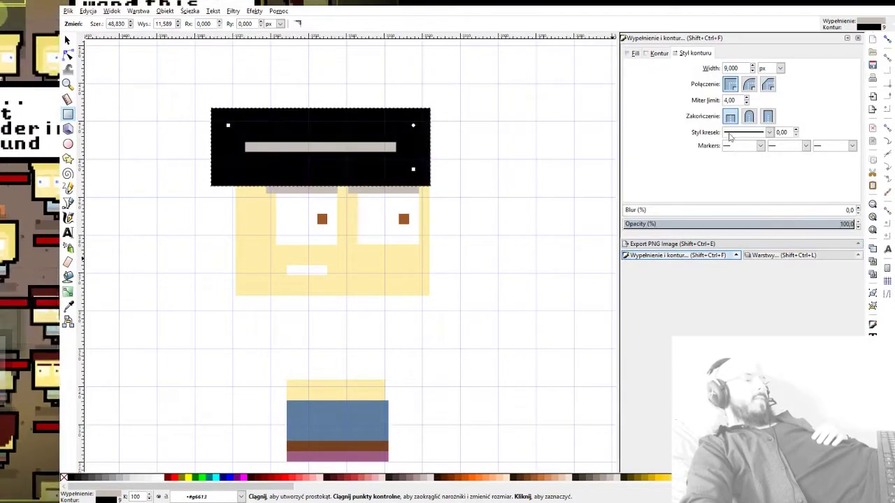
left_click(664, 55)
left_click(633, 69)
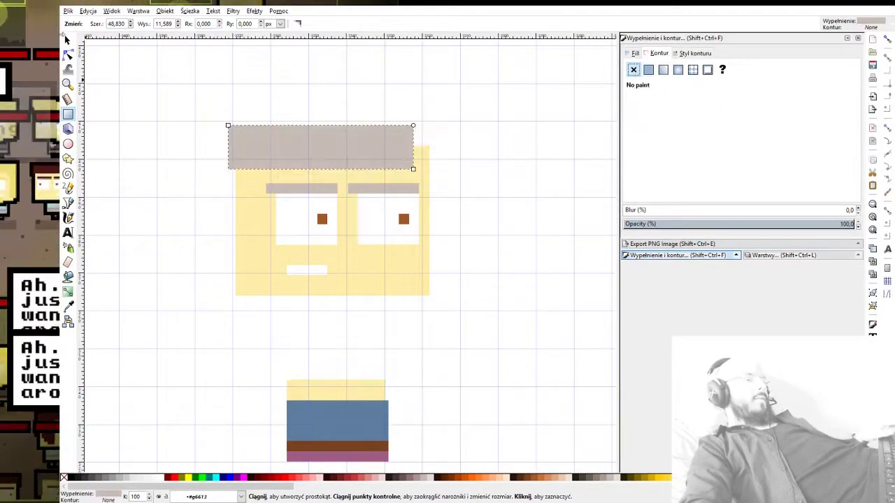
Step: Align the hair rectangle with the front of the head and widen it to about 56 px beyond the back
left_click(67, 41)
scroll(303, 177, "up", 2, "ctrl")
left_click_drag(440, 139, 462, 132)
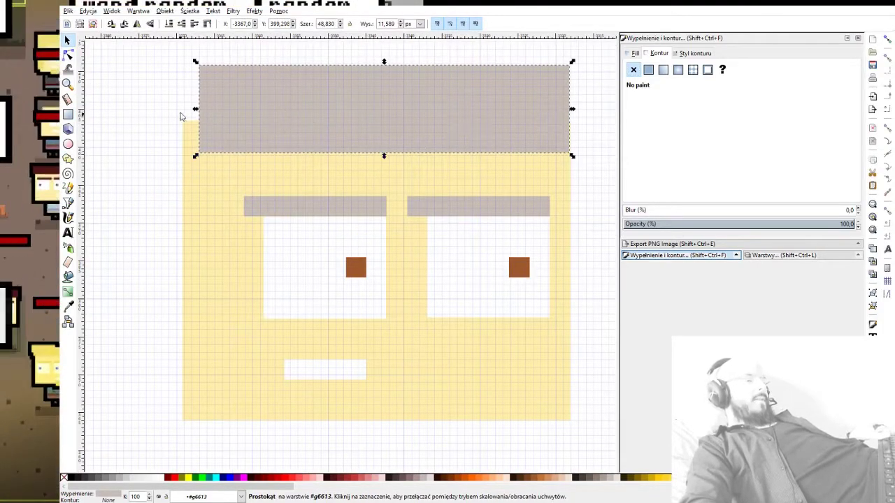
left_click_drag(195, 109, 144, 112)
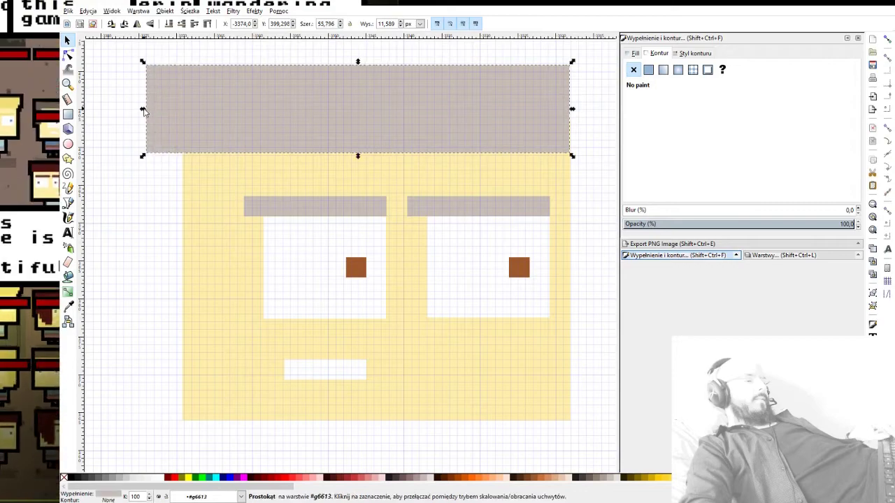
left_click_drag(359, 137, 365, 136)
left_click_drag(417, 160, 423, 192)
scroll(421, 190, "down", 1)
left_click_drag(353, 211, 385, 192)
Step: Add hair rectangles down the back of the head, a tuft on top, and a fringe corner about 7 by 4 px
left_click(68, 115)
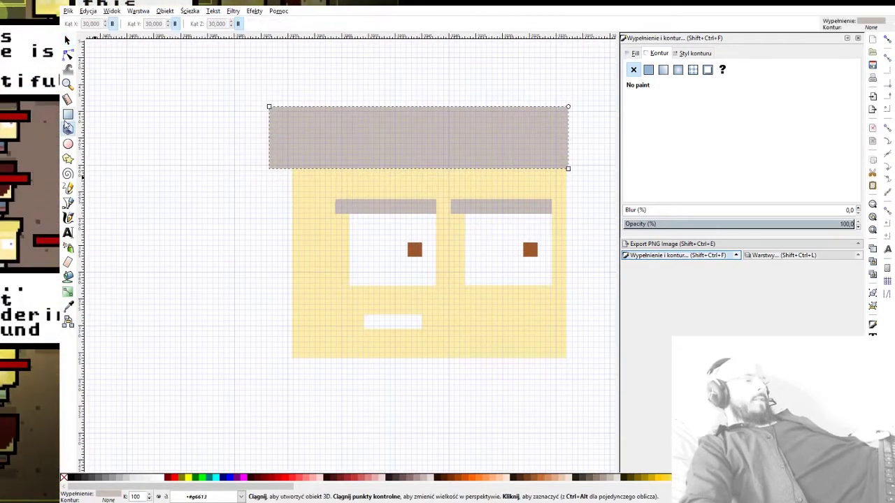
left_click_drag(326, 123, 315, 319)
left_click_drag(386, 96, 474, 144)
left_click_drag(315, 159, 352, 183)
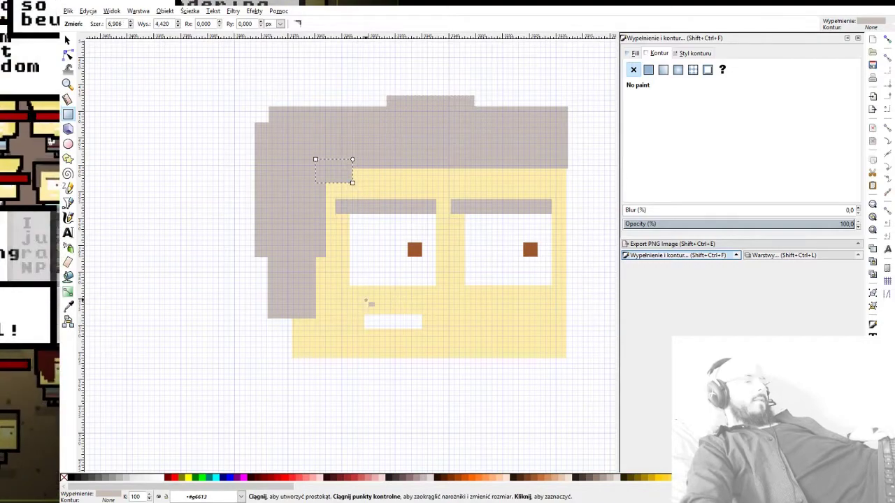
Step: Draw a moustache rectangle about 19 by 4 px above the mouth and a beard rectangle about 20 by 13 px over the chin
left_click_drag(335, 290, 559, 305)
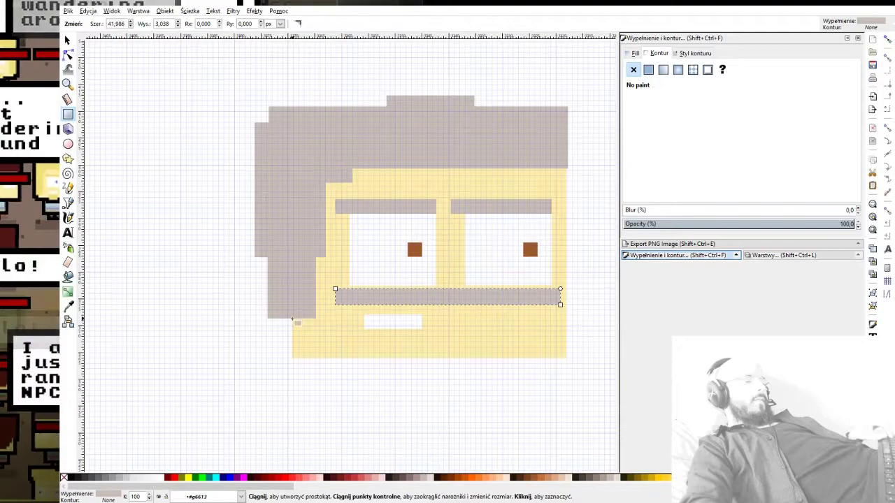
key("ctrl+z")
left_click_drag(343, 297, 434, 311)
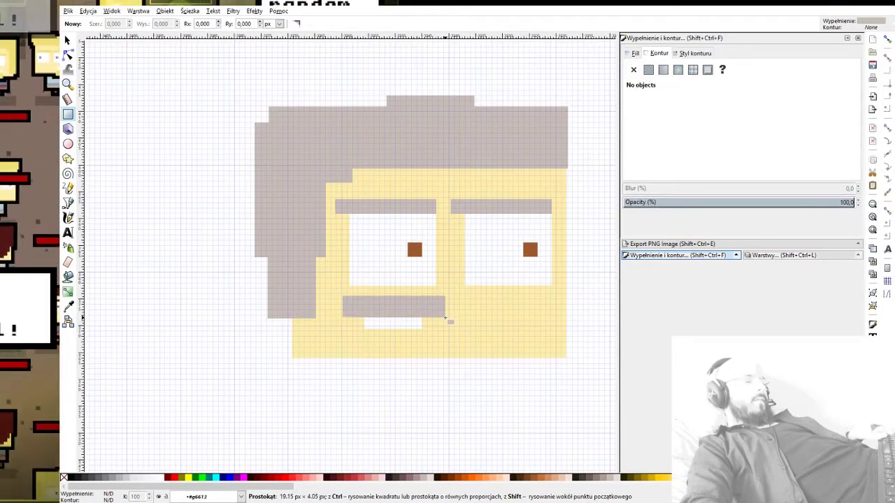
left_click_drag(445, 318, 446, 319)
mouse_move(342, 319)
left_mouse_down()
mouse_move(369, 348)
mouse_move(446, 376)
mouse_move(446, 385)
left_mouse_up()
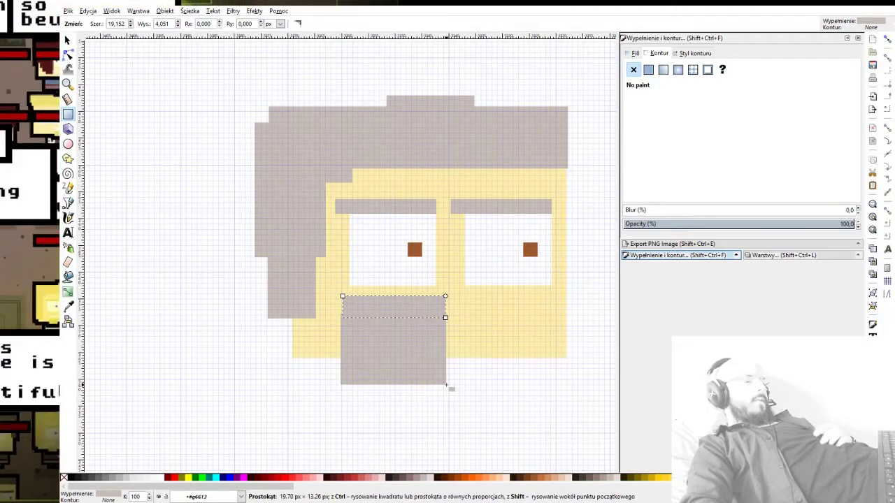
left_click_drag(448, 384, 446, 384)
Step: Reorder the beard rectangle so it lies above the face but behind the mouth, and move it up to the moustache
left_click(68, 40)
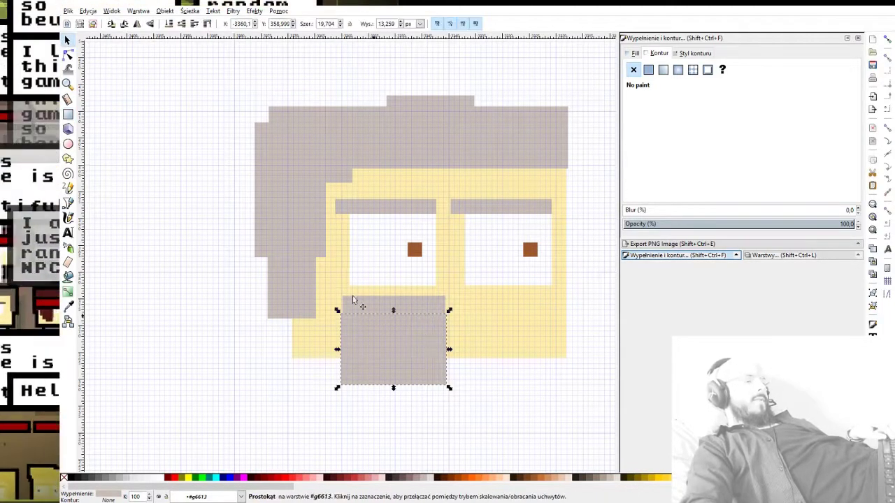
left_click(168, 25)
left_click(196, 25)
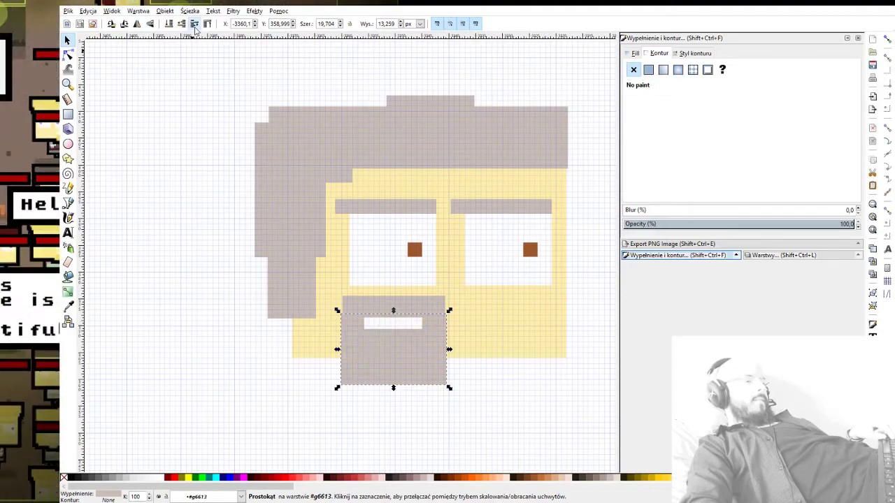
left_click_drag(406, 355, 403, 352)
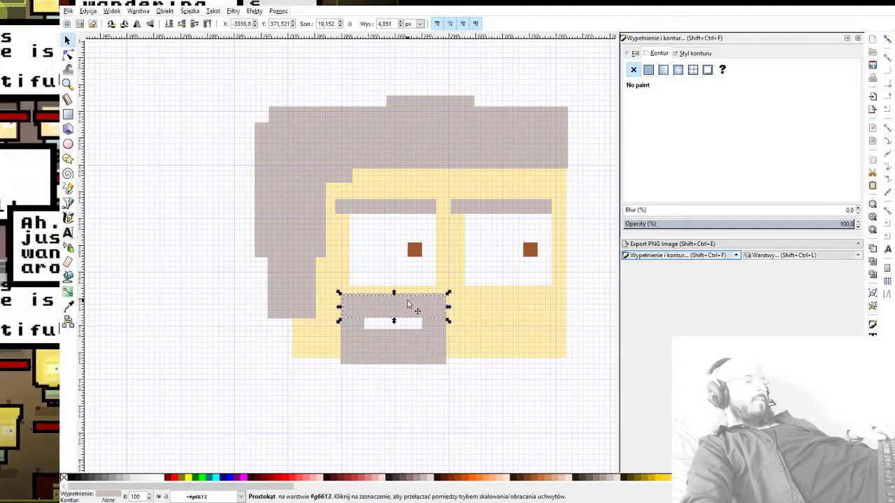
Step: Widen the beard rectangle to about 53 px so it spans the lower face and meets the hair
key("Escape")
scroll(429, 363, "up", 2)
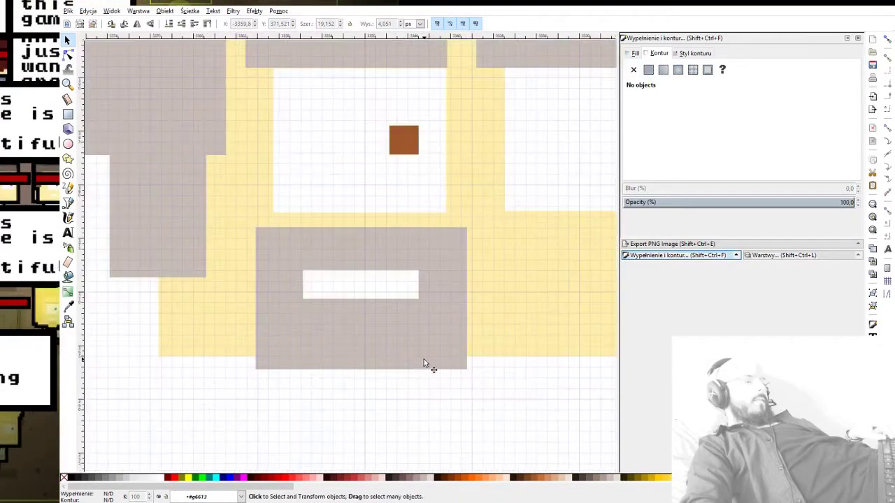
scroll(423, 360, "down", 3)
left_click(435, 327)
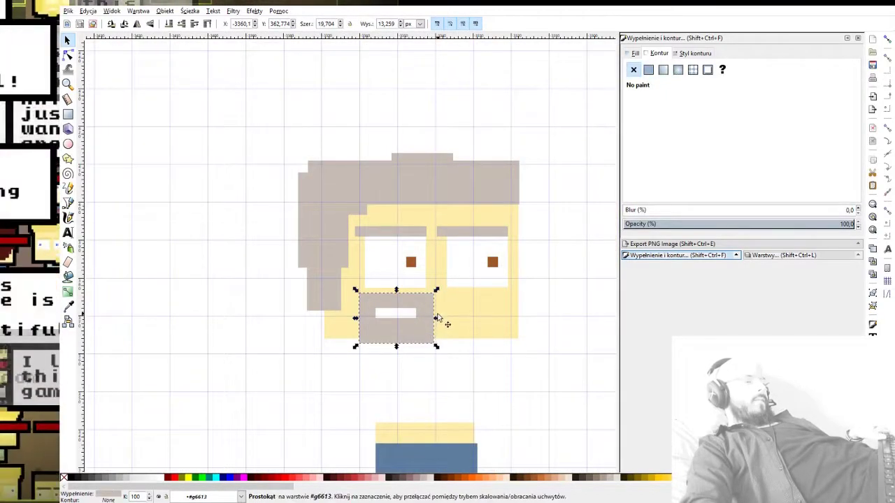
left_click_drag(438, 319, 521, 323)
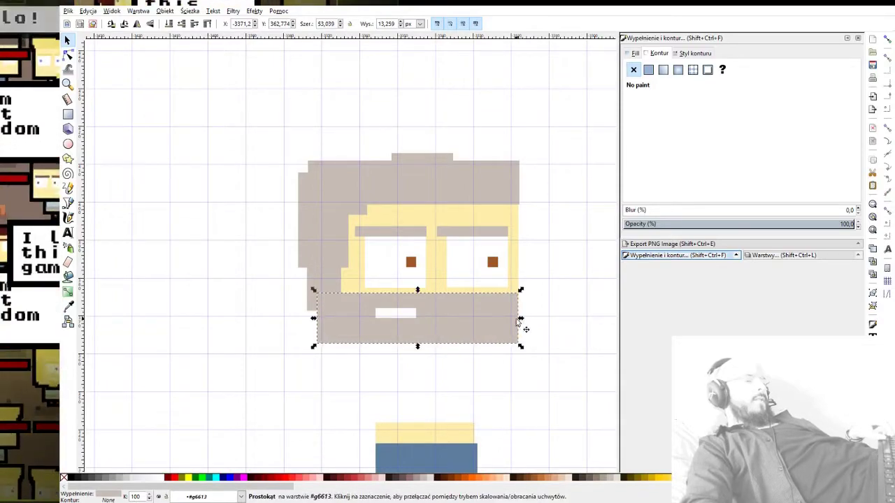
left_click(550, 297)
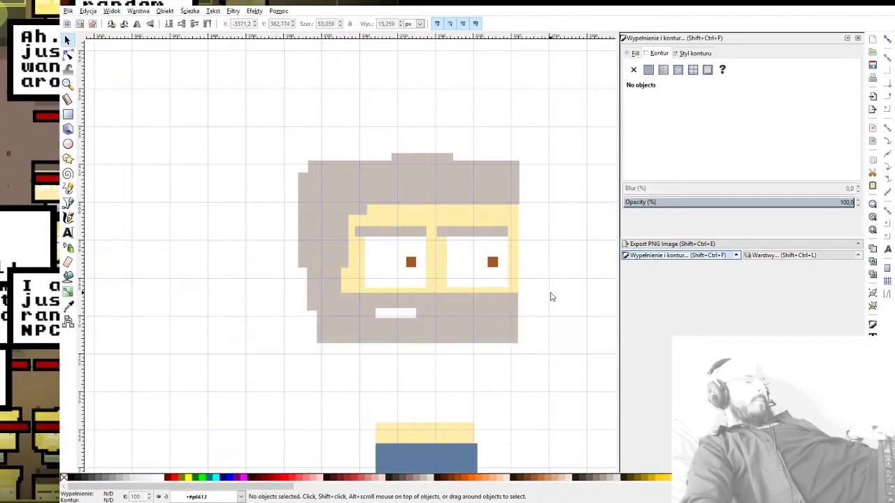
Step: Select both pupils and fill them with the colour sampled from the hair
scroll(330, 224, "up", 1)
left_click_drag(439, 228, 366, 205)
left_click(373, 257)
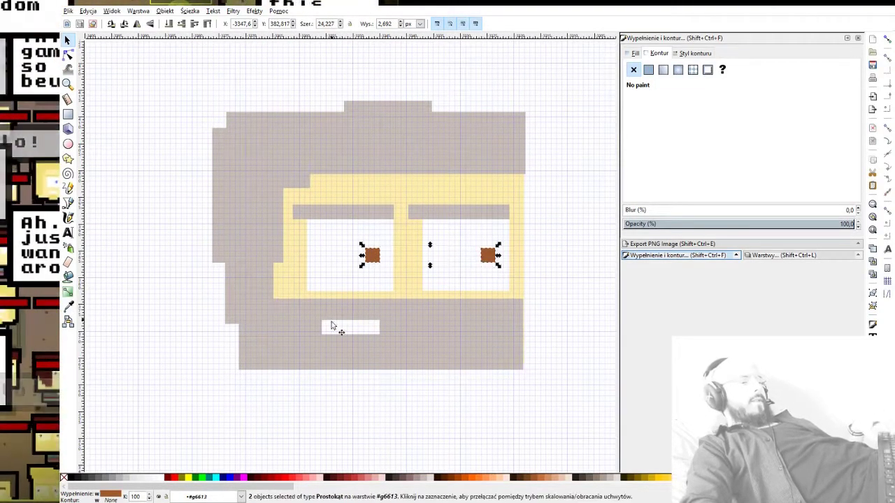
left_click(74, 307)
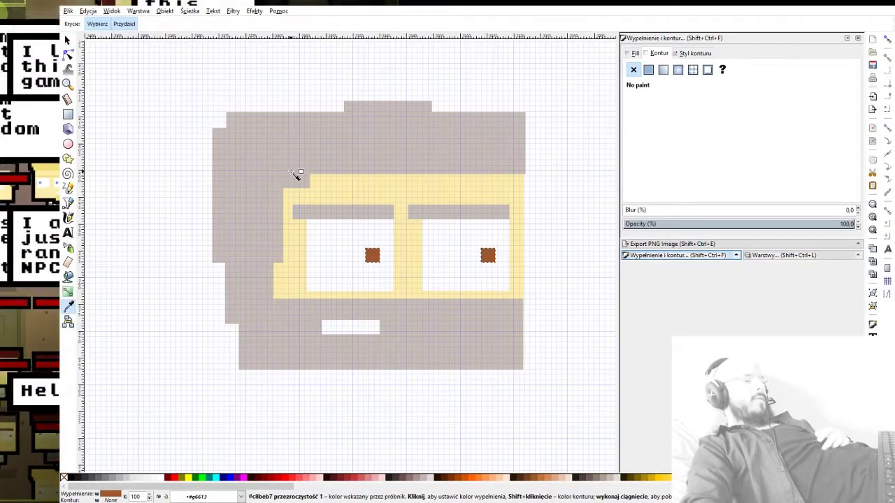
left_click(294, 172)
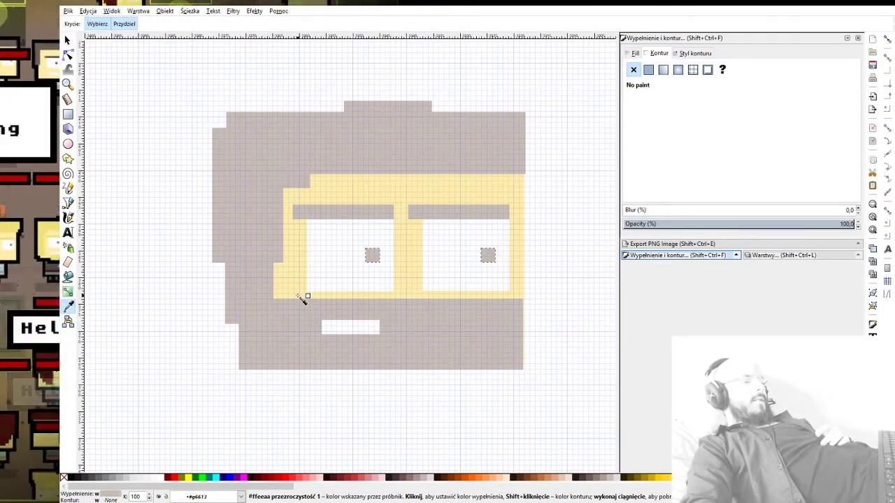
Step: Darken the fill of both pupils to an HSL lightness of 66
left_click(666, 255)
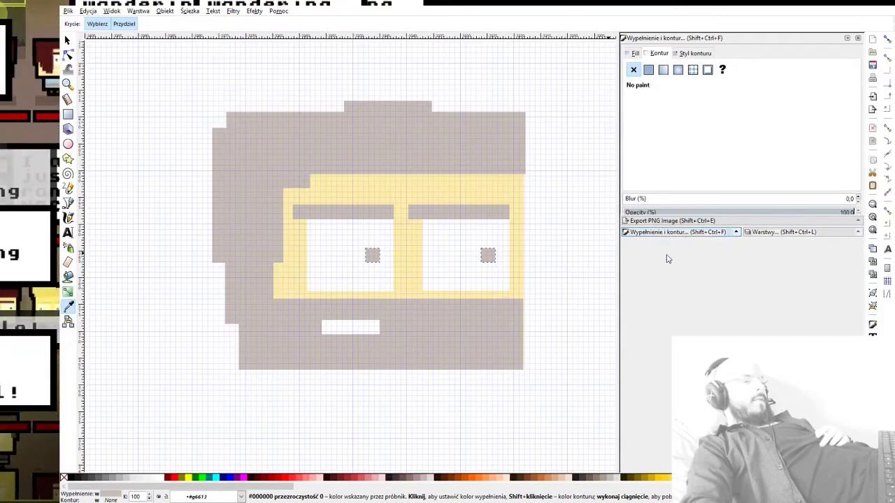
left_click(635, 54)
left_click(756, 138)
left_click_drag(750, 140, 597, 142)
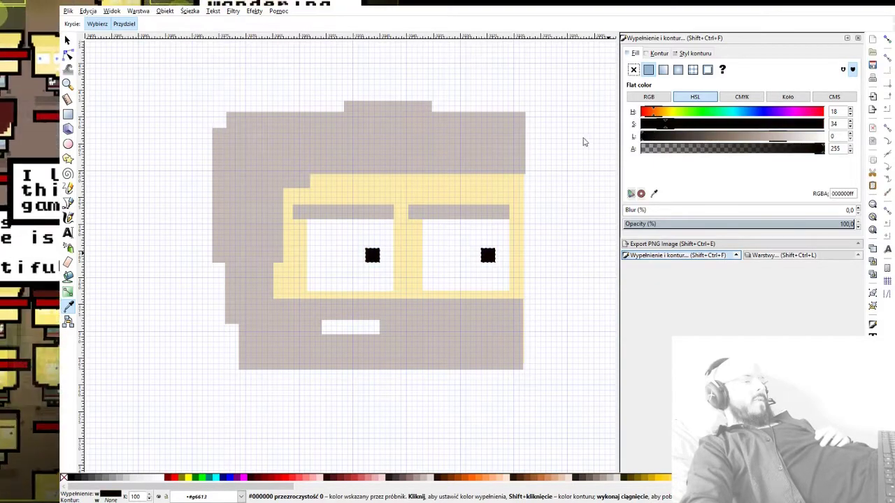
left_click_drag(651, 140, 708, 141)
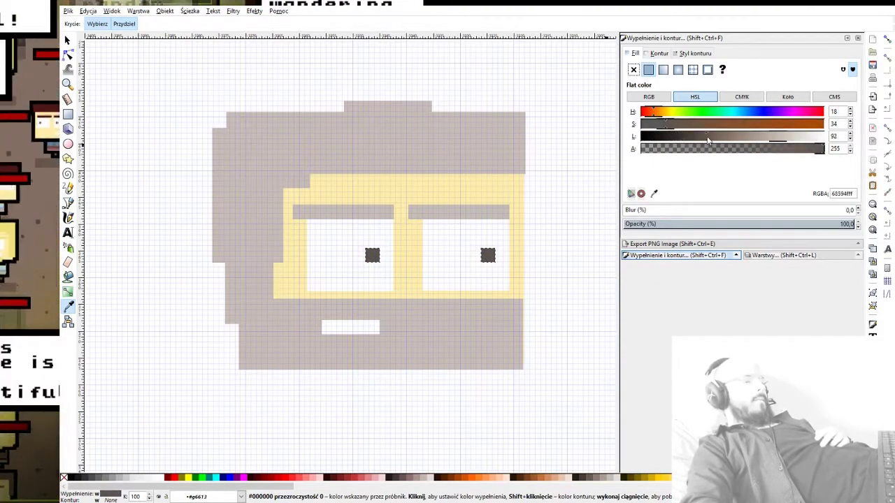
left_click(691, 141)
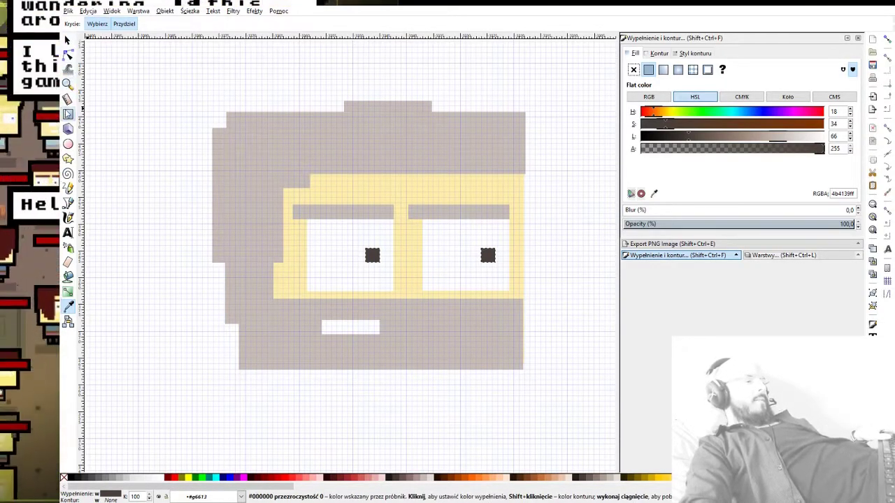
Step: Draw a rectangle about 23 × 3.5 px at the beard's lower edge and fill it with the colour sampled from the hair
key("r")
left_click_drag(278, 359, 381, 375)
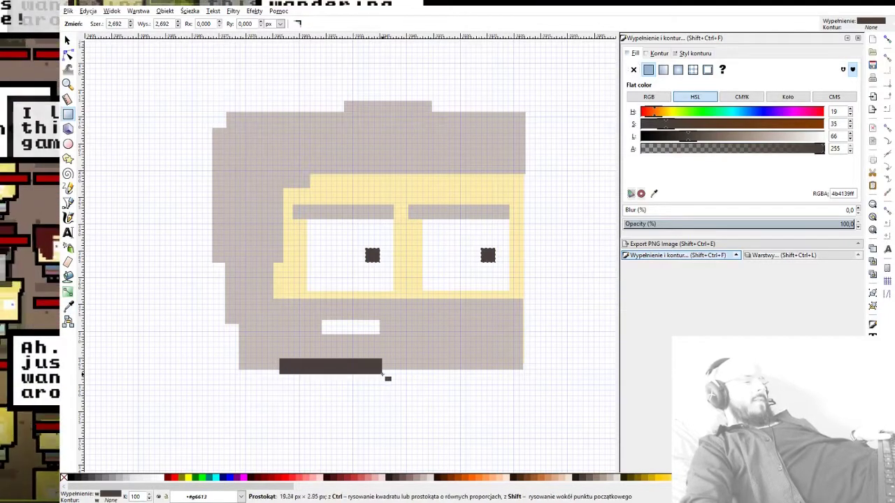
left_click(69, 307)
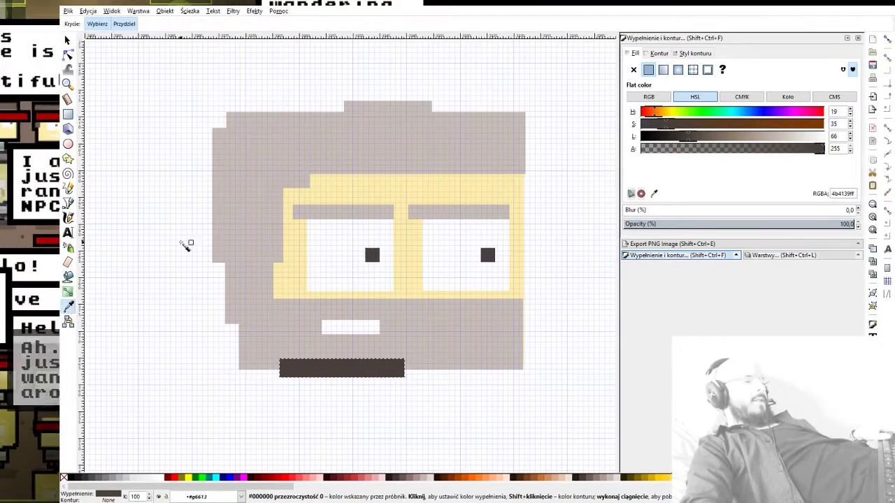
left_click(246, 208)
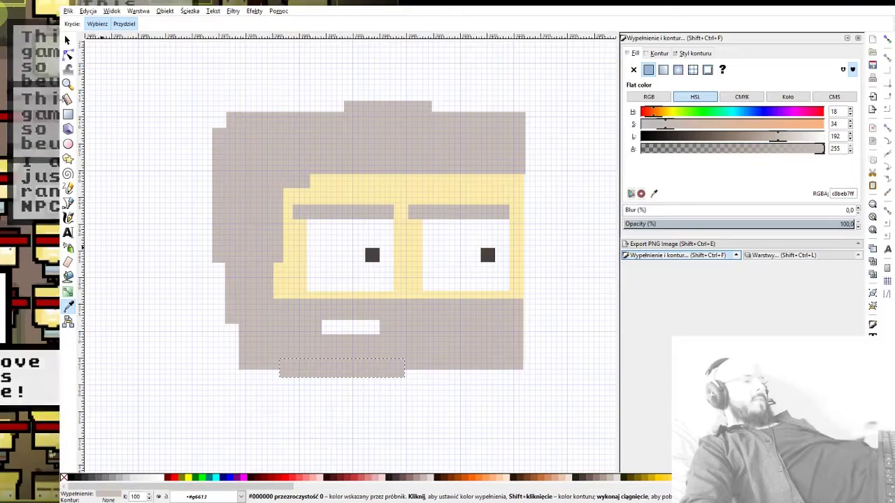
Step: Select all the shapes that make up the redesigned head and group them into one object
left_click(67, 41)
scroll(388, 287, "down", 2)
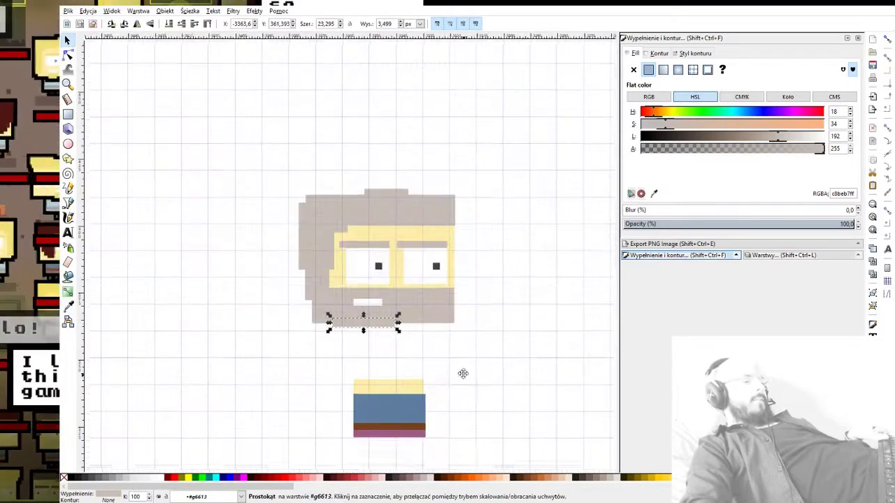
left_click_drag(464, 378, 446, 339)
left_click(482, 316)
left_click_drag(498, 322, 181, 169)
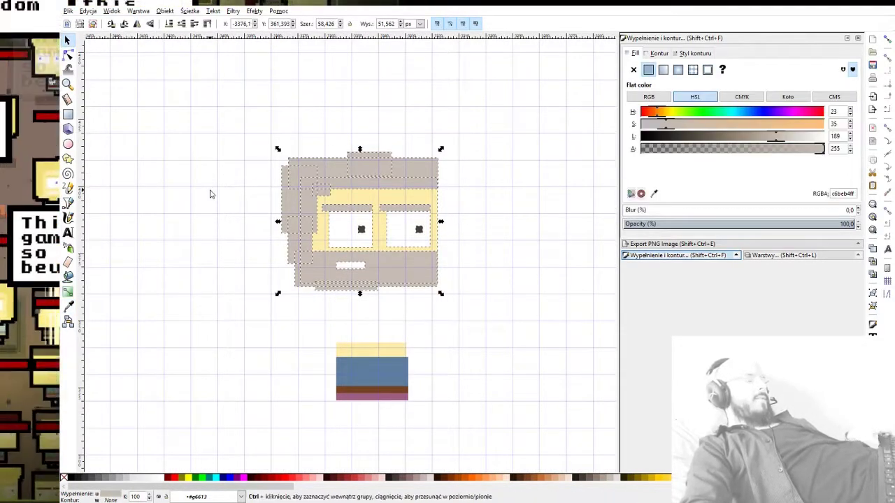
key("ctrl+g")
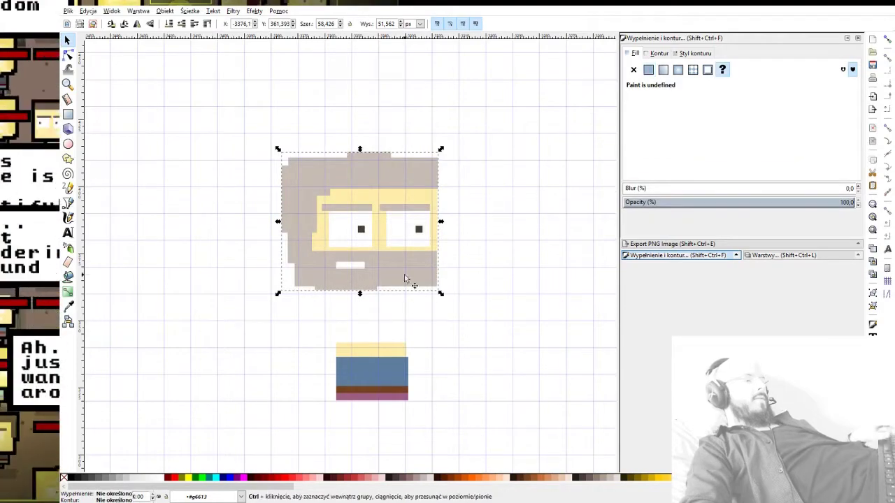
Step: Examine the grouped head together with the separate torso and leg shapes below it
scroll(316, 235, "up", 2)
scroll(413, 312, "down", 2)
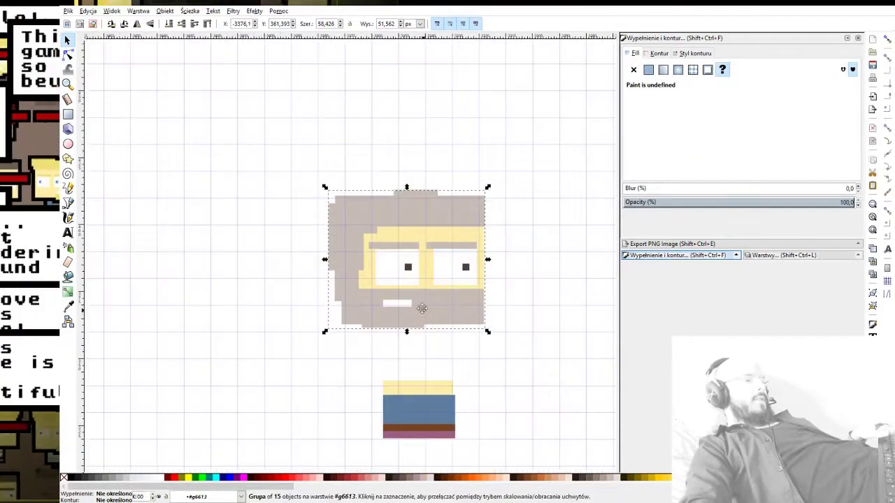
scroll(423, 329, "down", 3)
scroll(413, 339, "up", 1)
left_click_drag(447, 288, 449, 302)
scroll(500, 244, "up", 2)
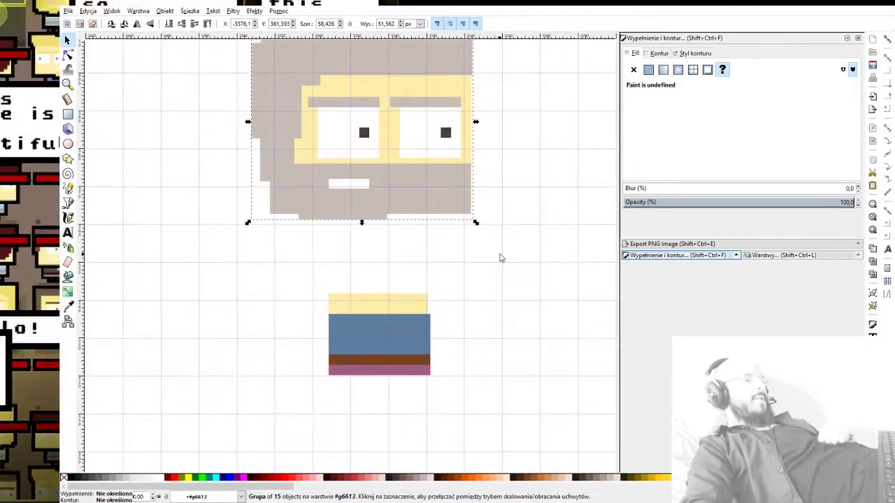
scroll(537, 268, "down", 6)
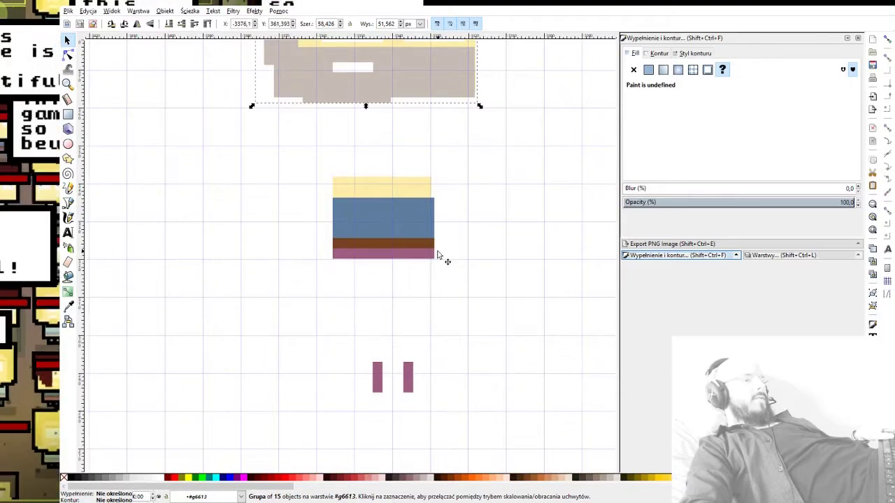
scroll(367, 238, "up", 3)
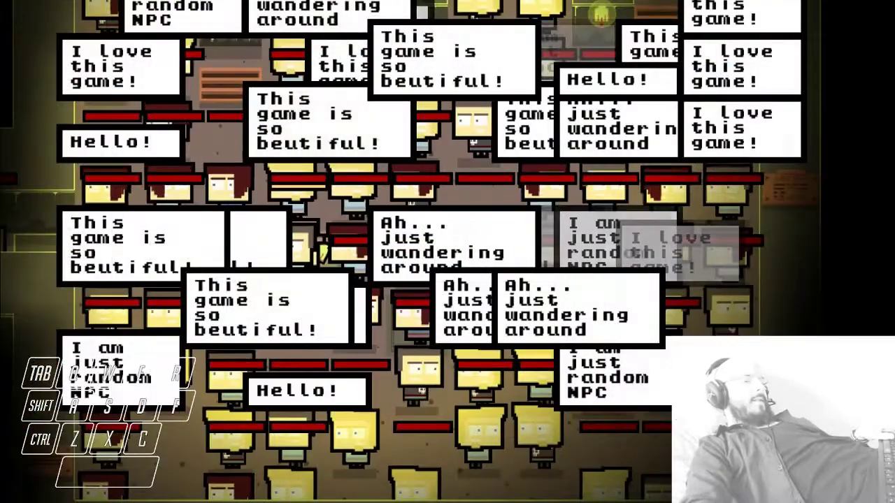
Step: Switch back to the game, look over the NPC crowd, and walk the character left towards the corridor
scroll(447, 252, "up", 3)
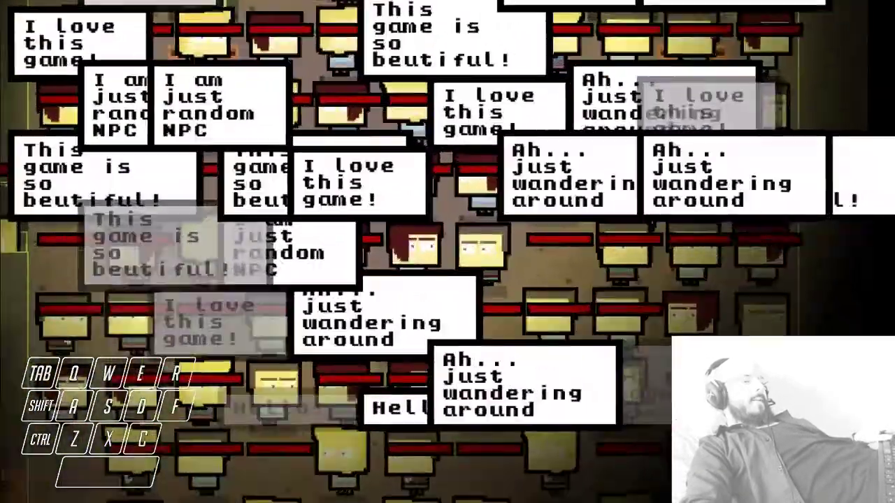
scroll(447, 252, "down", 2)
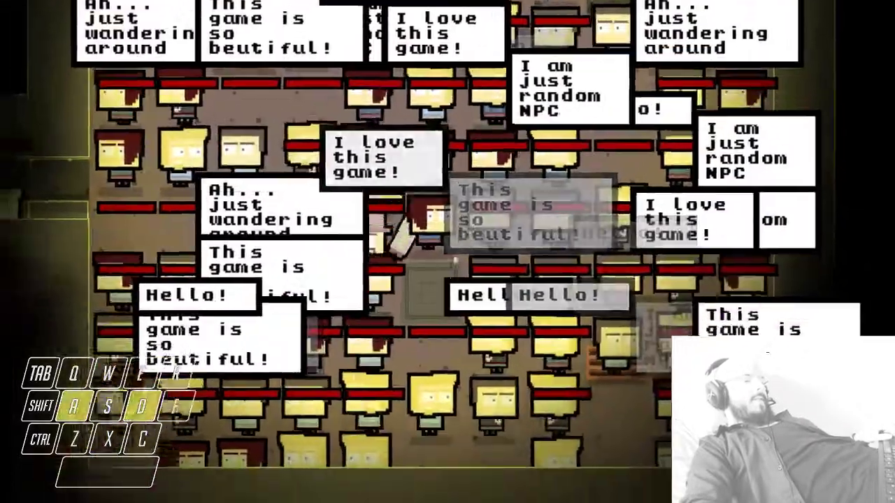
key("a")
key("s")
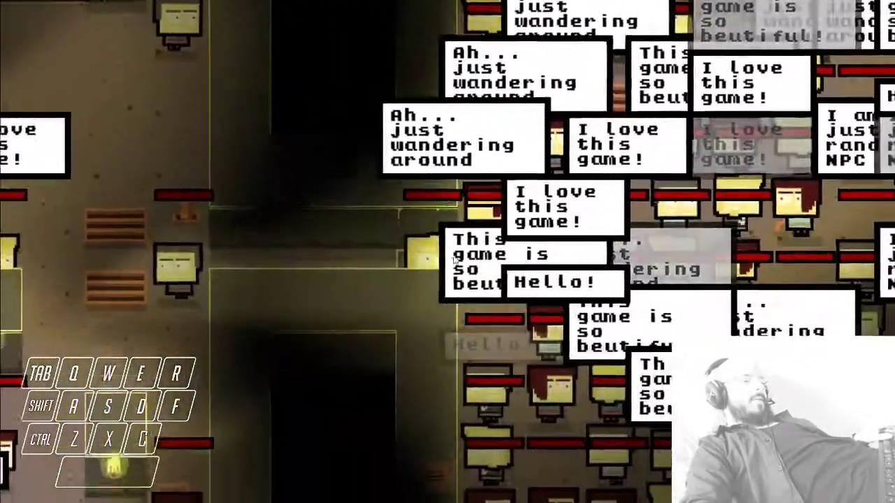
scroll(454, 256, "down", 5)
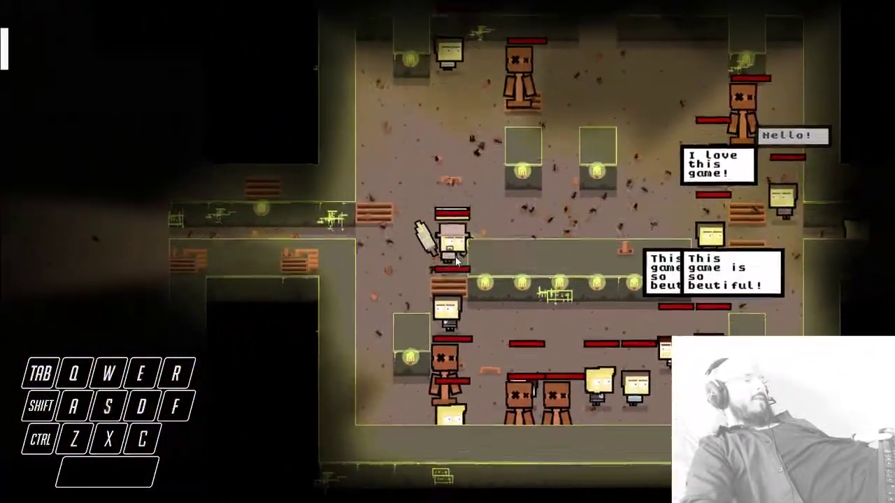
key("s")
left_click(488, 251)
key("d")
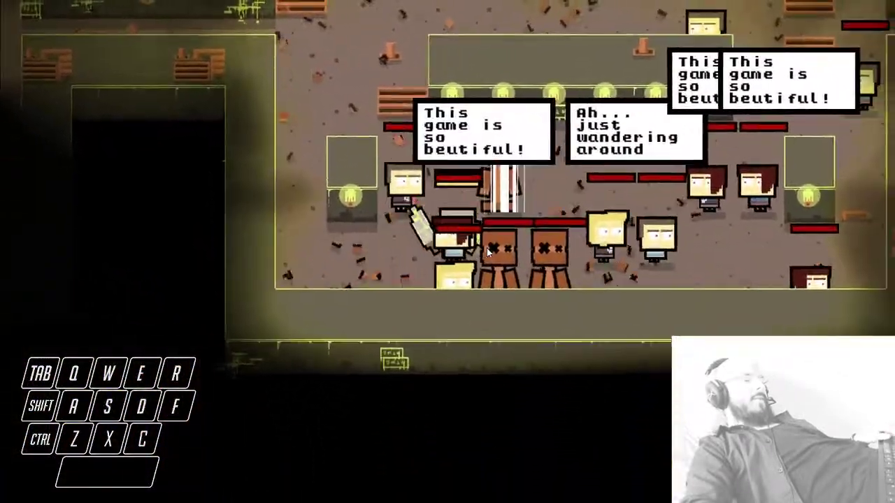
left_click(488, 253)
key("w")
left_click(488, 252)
key("w")
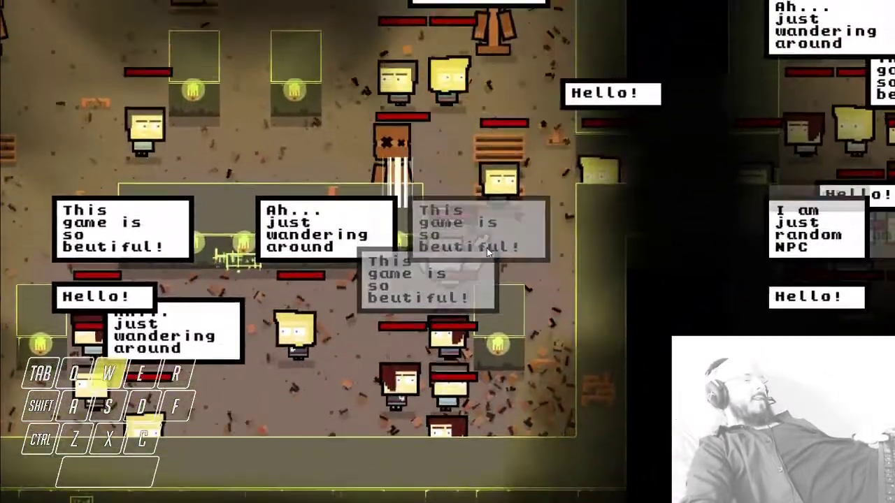
left_click(488, 253)
key("a")
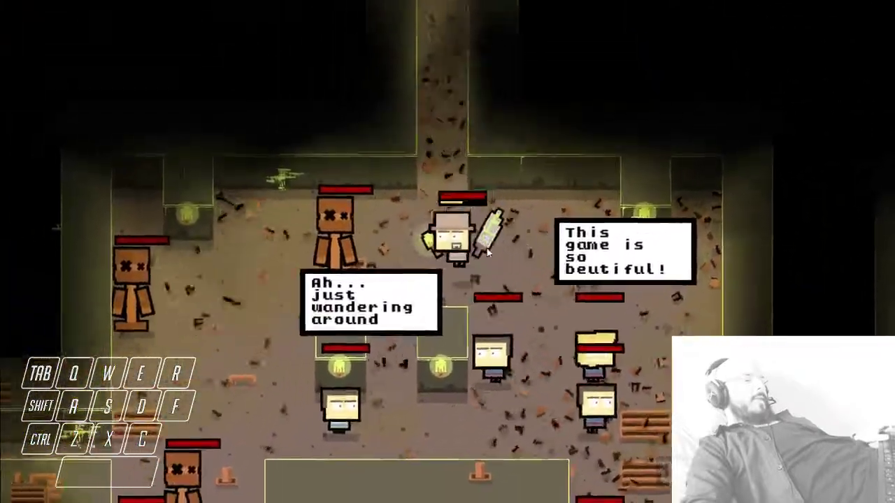
left_click(488, 252)
left_click(488, 253)
key("s")
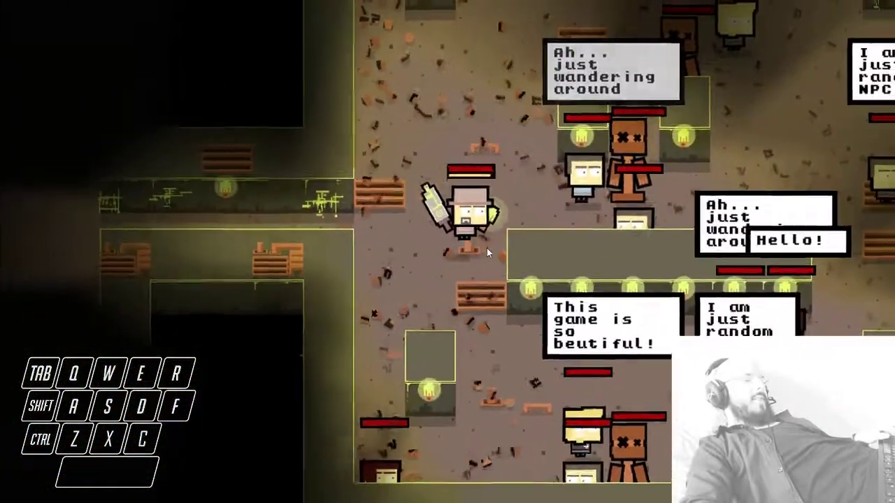
key("d")
left_click(488, 253)
key("w")
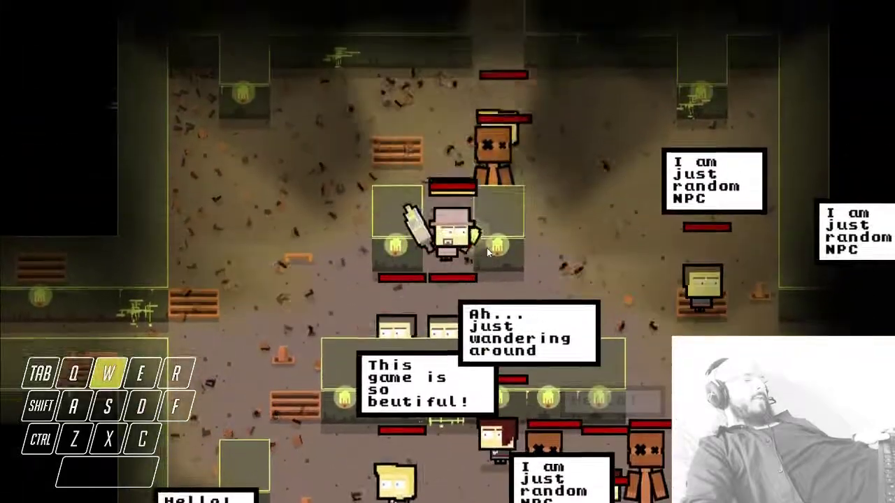
key("s")
left_click(488, 252)
key("w")
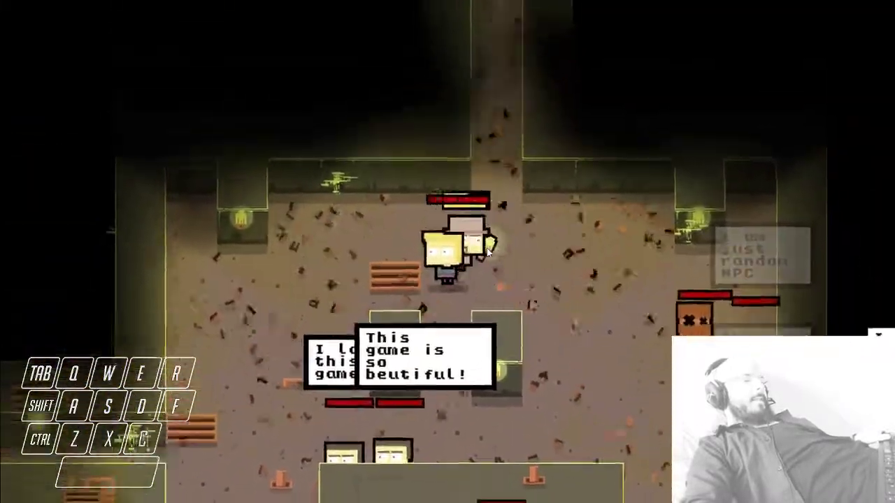
key("d")
key("s")
left_click(488, 252)
key("a")
left_click(488, 253)
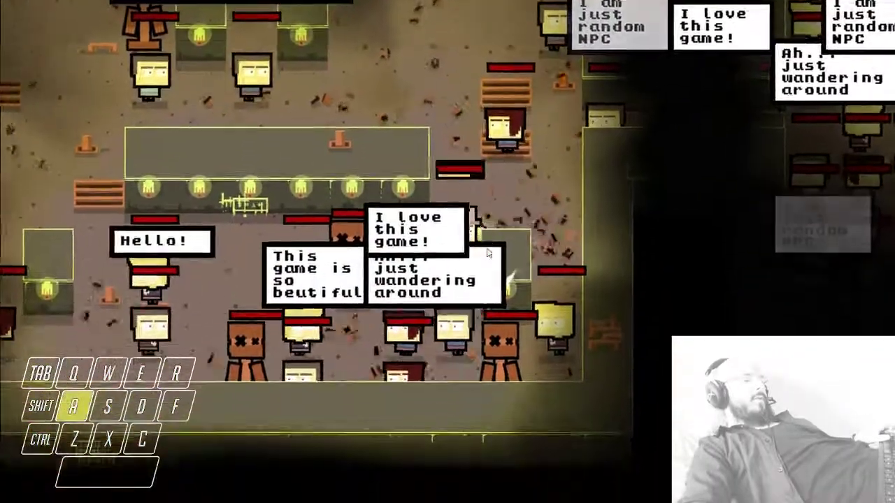
key("d")
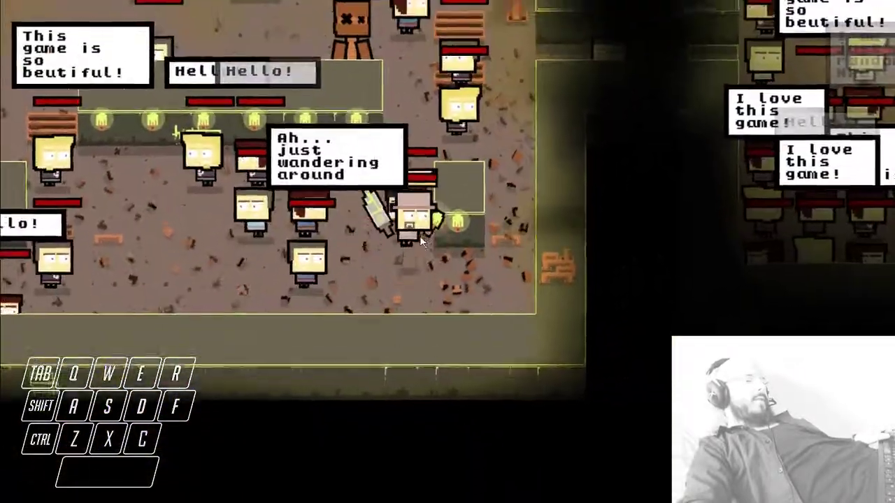
key("w")
left_click(421, 241)
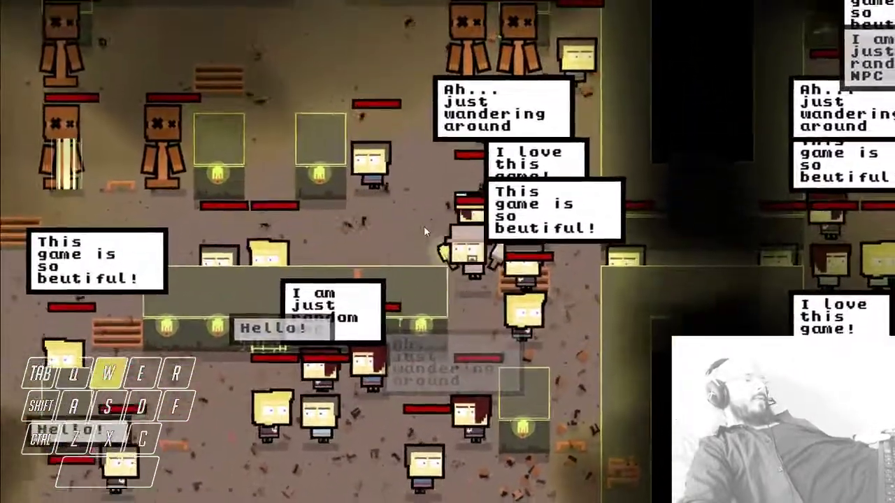
key("s")
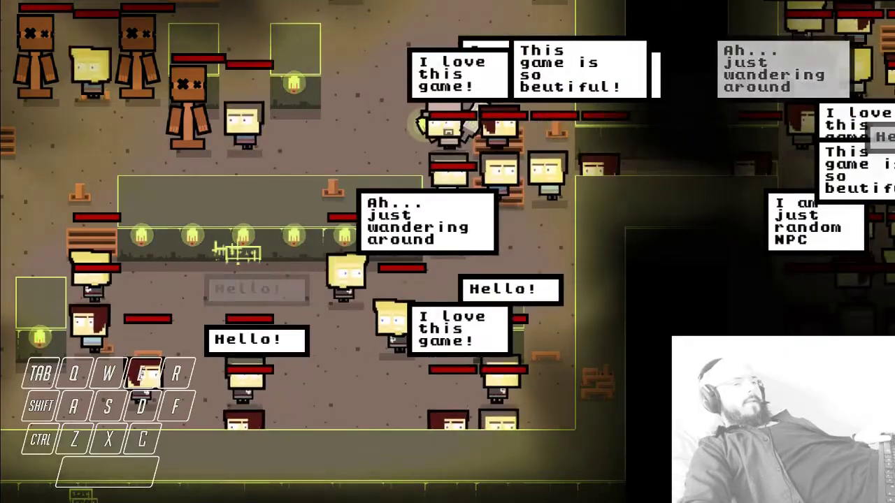
key("d")
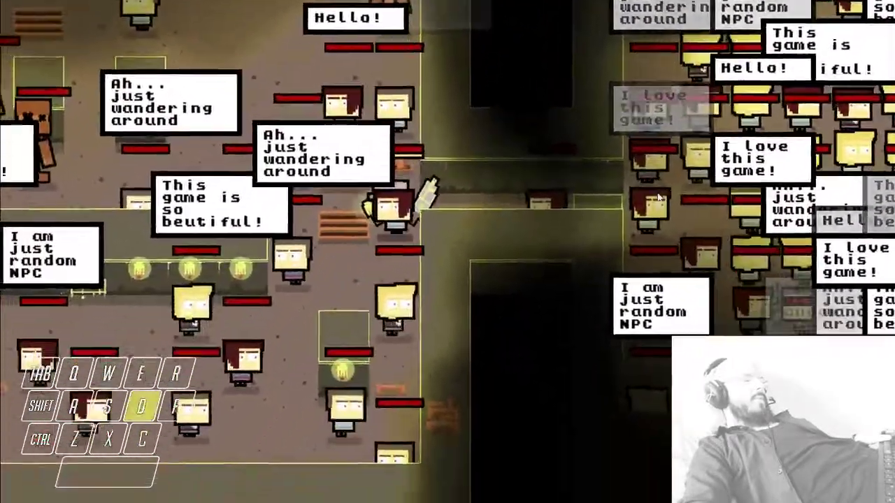
key("d")
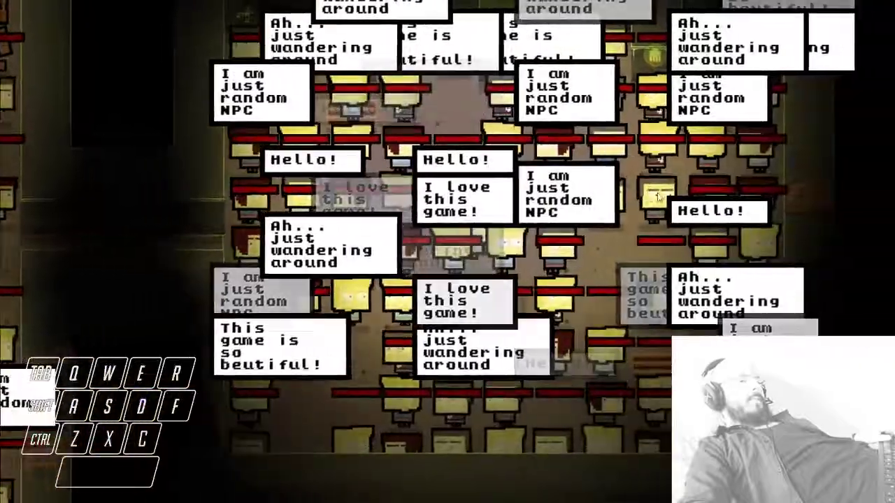
key("a")
key("w")
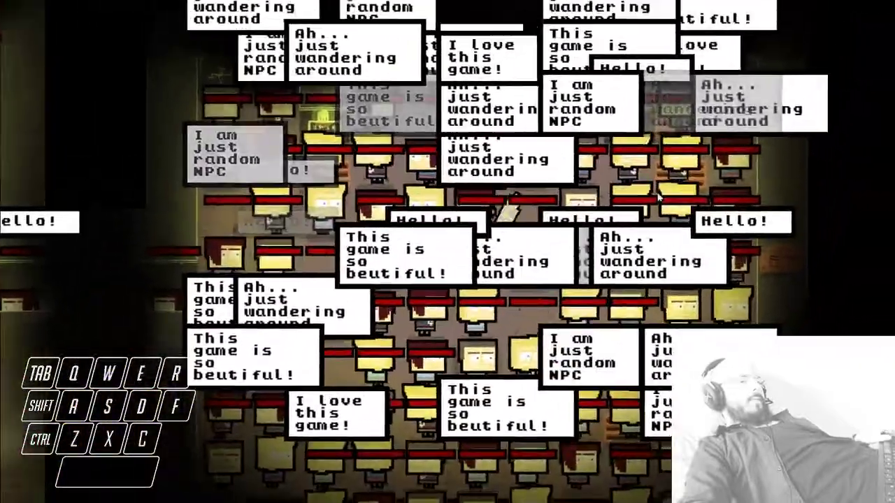
key("s")
key("a")
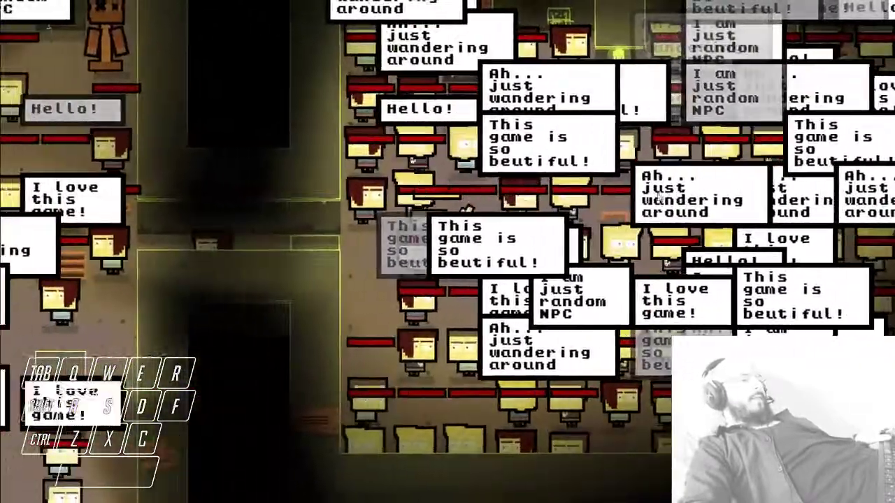
key("a")
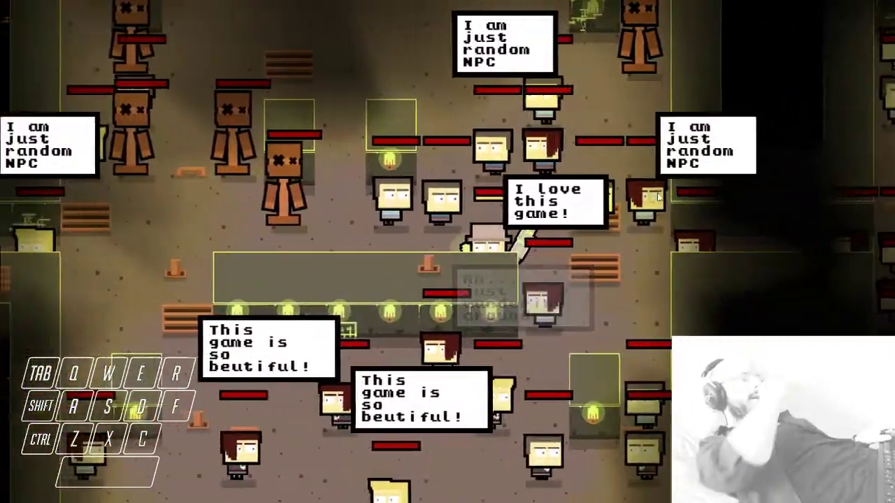
key("d")
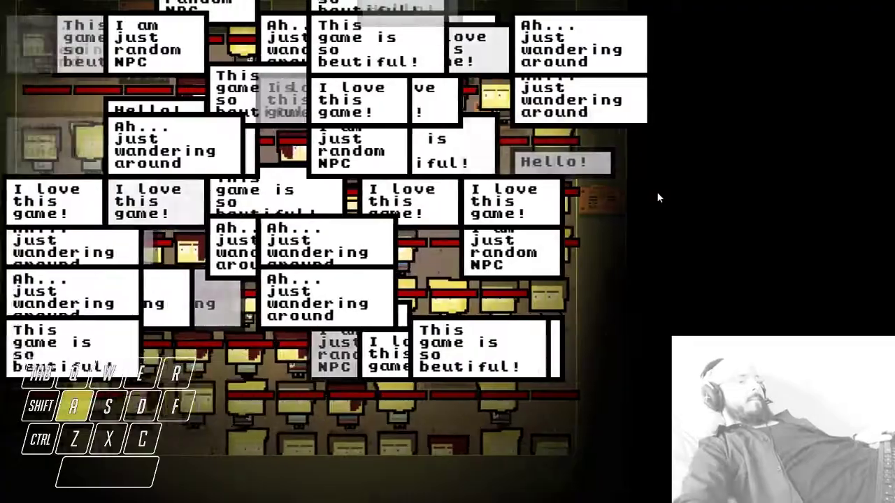
key("a")
key("w")
key("d")
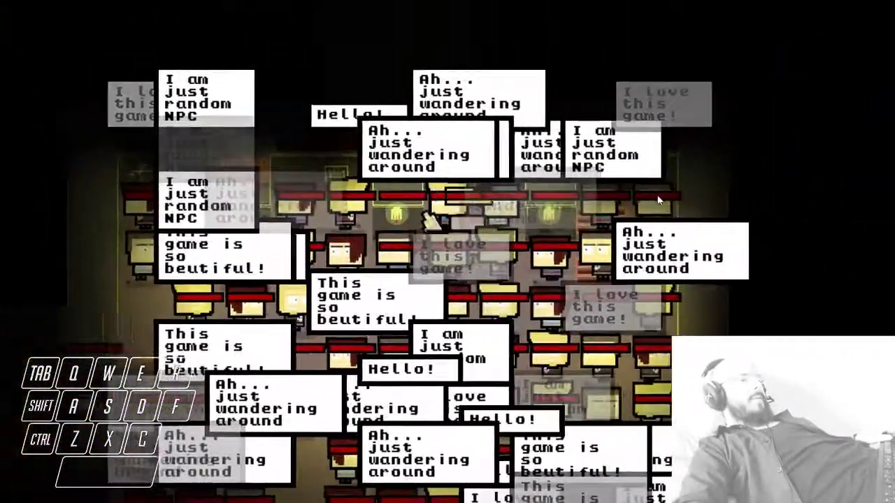
key("s")
key("s")
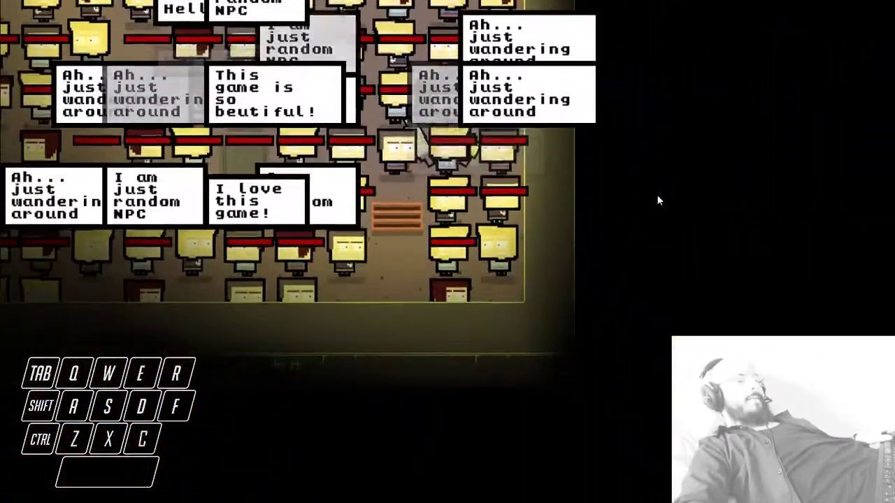
key("s")
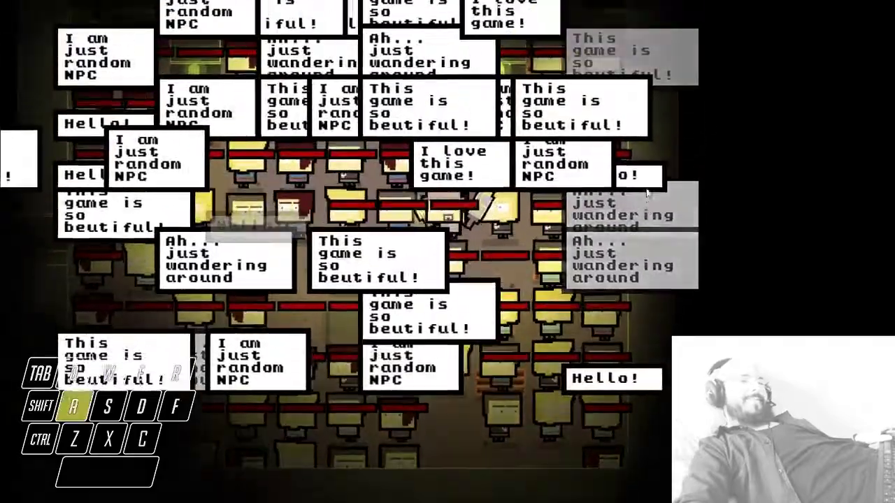
key("w")
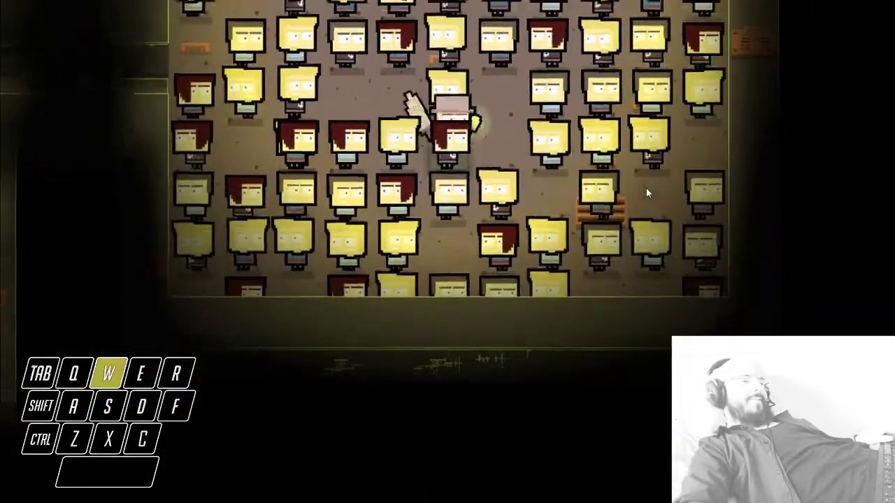
key("w")
key("a")
key("s")
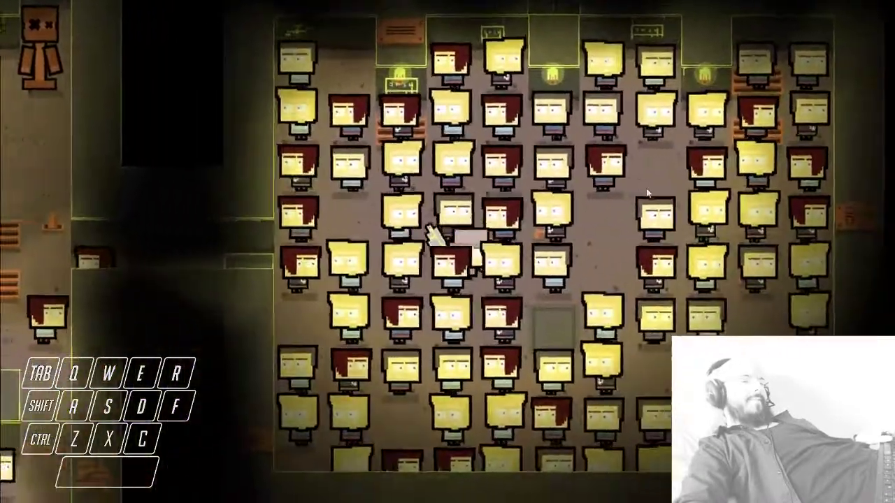
key("d")
left_click(646, 193)
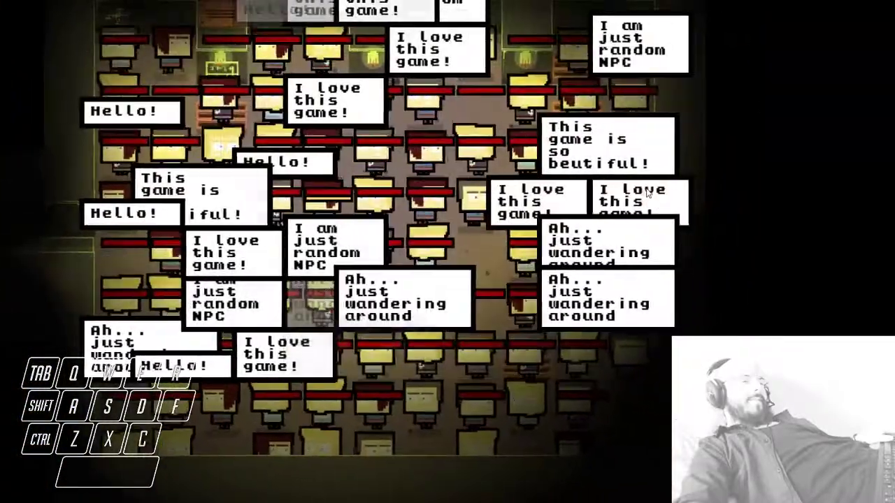
key("w")
key("a")
key("s")
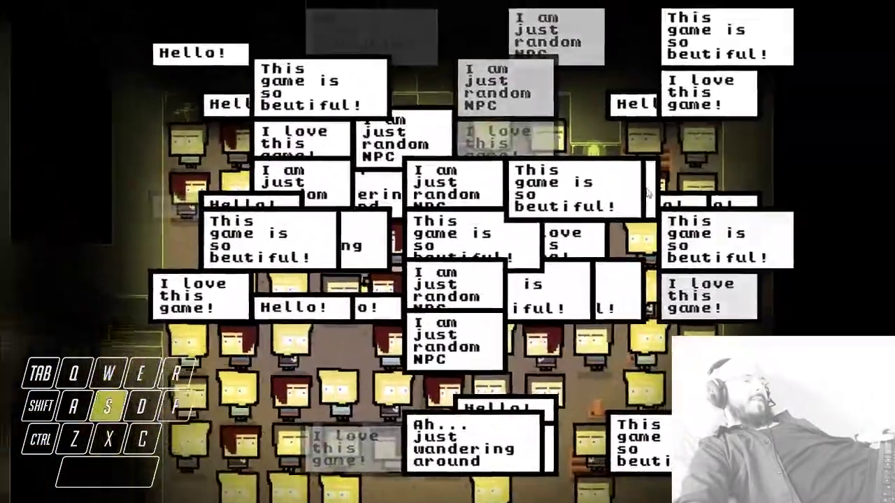
key("s")
key("d")
key("w")
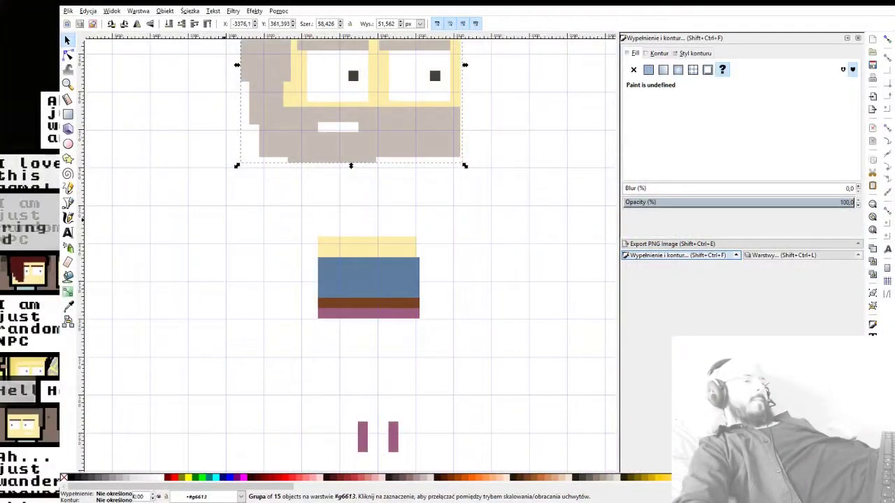
Step: Select only the blue shirt rectangle inside the bearded character's torso group
key("Escape")
left_click(383, 291)
key("Escape")
left_click(360, 273)
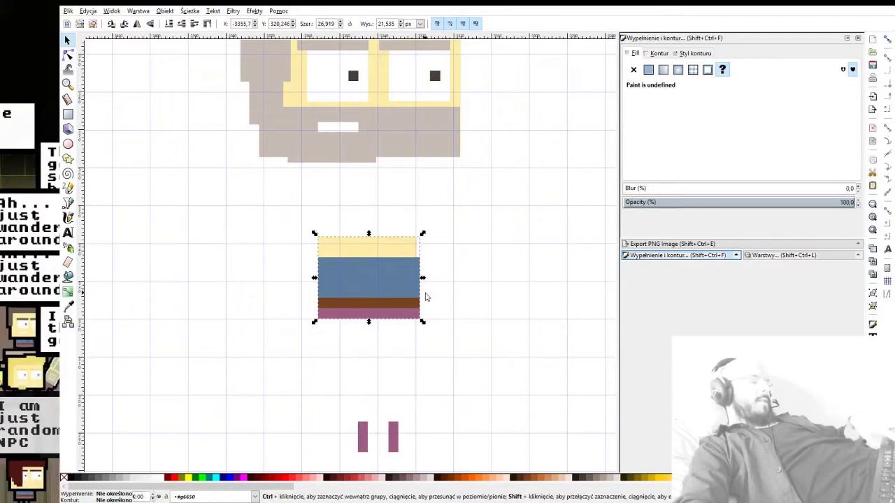
scroll(375, 296, "up", 2)
left_click(518, 280)
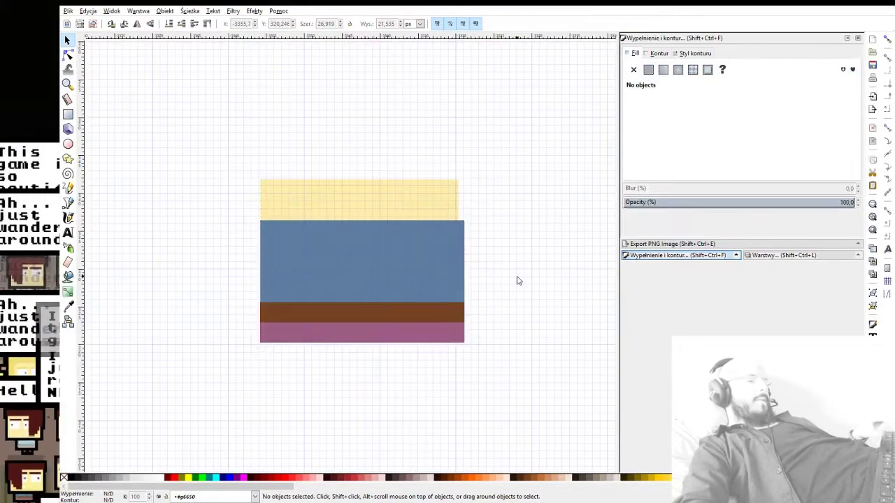
left_click(417, 283)
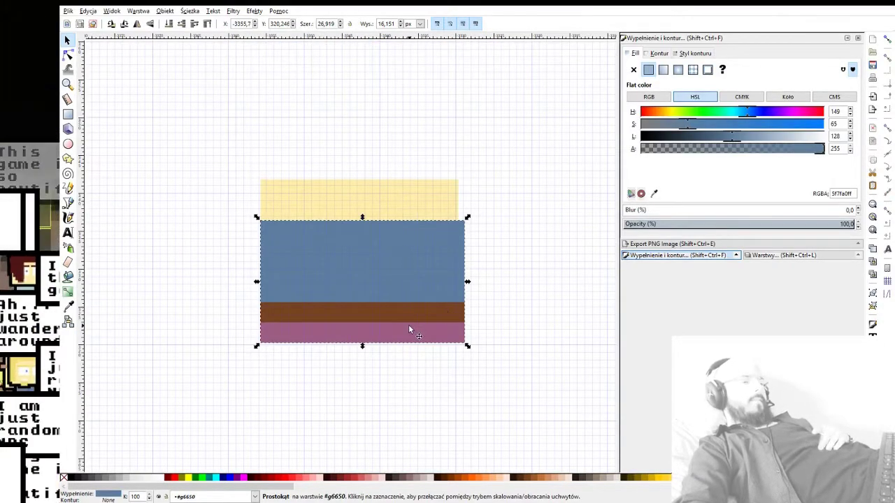
Step: Compare the bearded character's clothing with the blond and dark-red-haired character variants on the canvas
scroll(495, 329, "up", 1)
scroll(487, 330, "down", 4)
left_click_drag(566, 342, 406, 298)
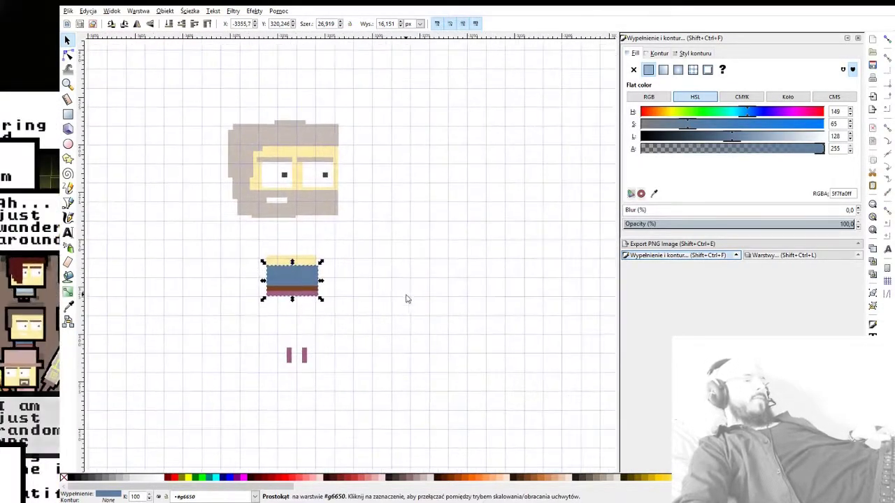
scroll(406, 297, "down", 3)
left_click_drag(477, 312, 299, 257)
scroll(299, 257, "up", 1)
left_click_drag(379, 265, 260, 266)
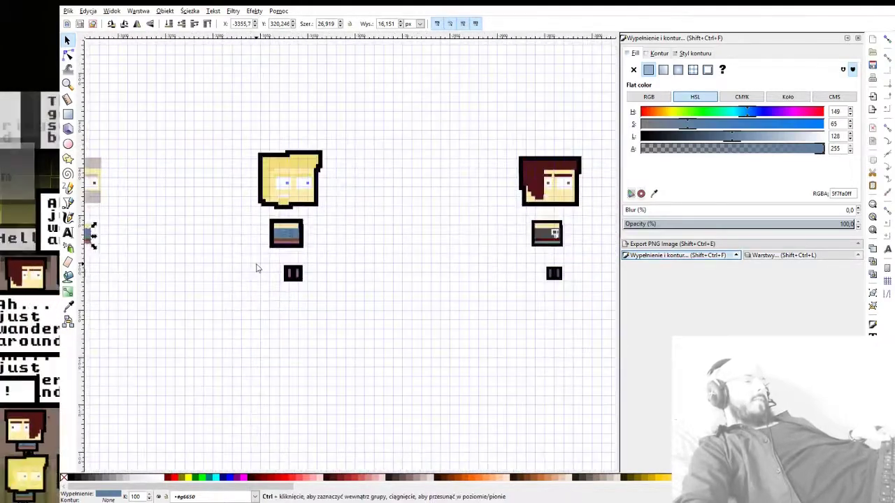
left_click_drag(408, 266, 262, 266)
left_click_drag(426, 266, 215, 278)
left_click_drag(456, 261, 551, 266)
left_click_drag(300, 268, 448, 277)
left_click_drag(201, 272, 438, 274)
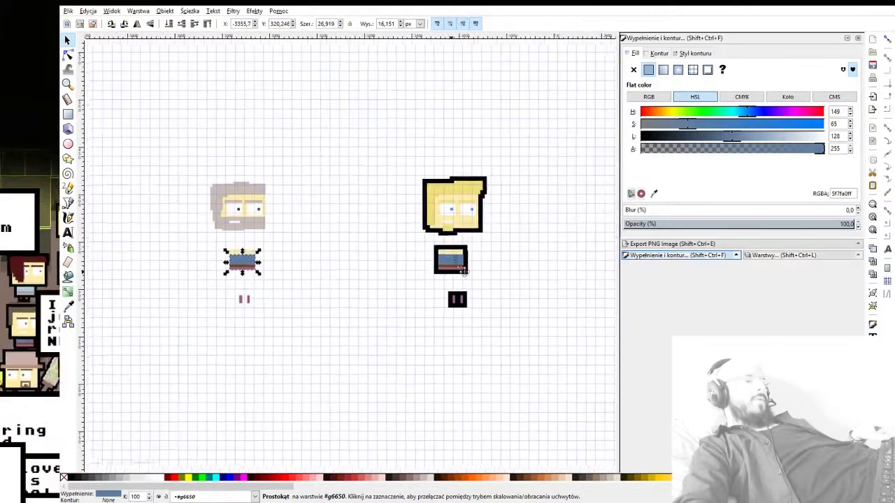
left_click_drag(227, 253, 413, 253)
scroll(411, 252, "up", 4)
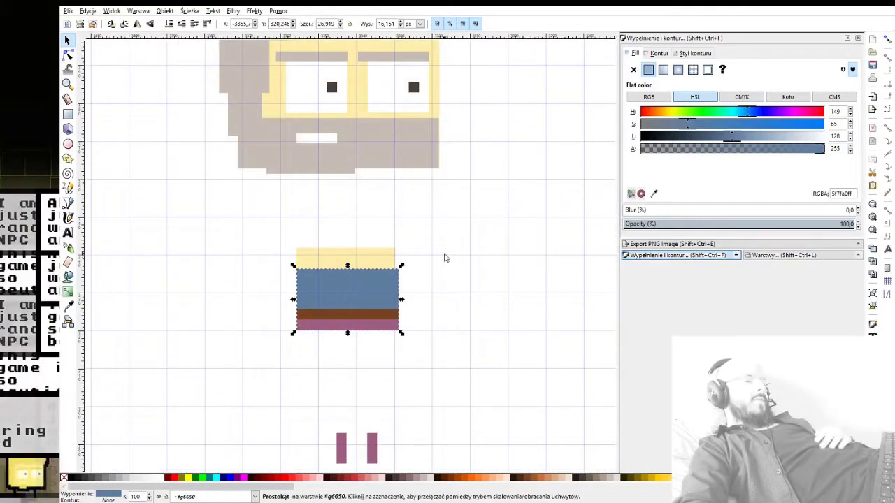
Step: Recolor the bearded character's shirt rectangle to a vivid orange-red with hue 10 and saturation 255
left_click_drag(680, 115, 648, 115)
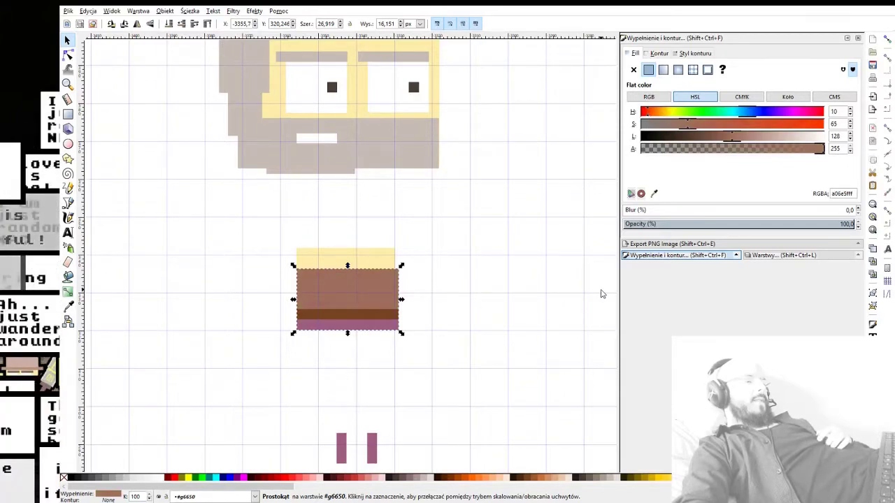
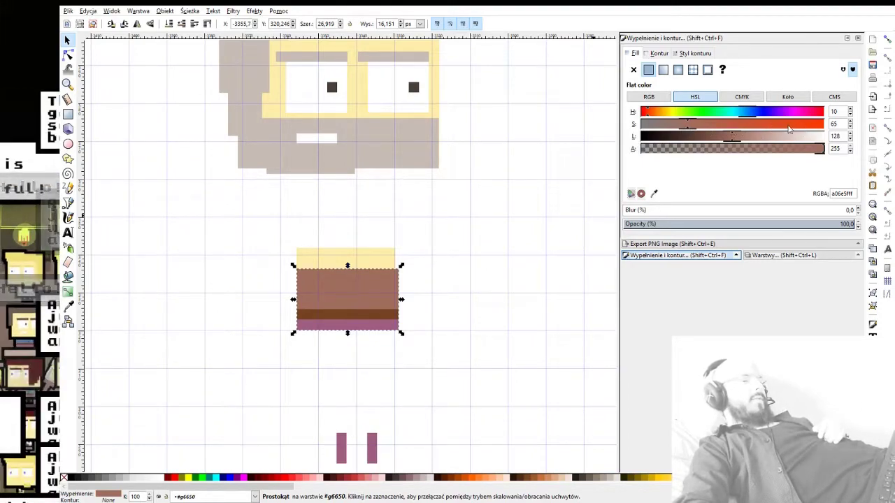
left_click(814, 127)
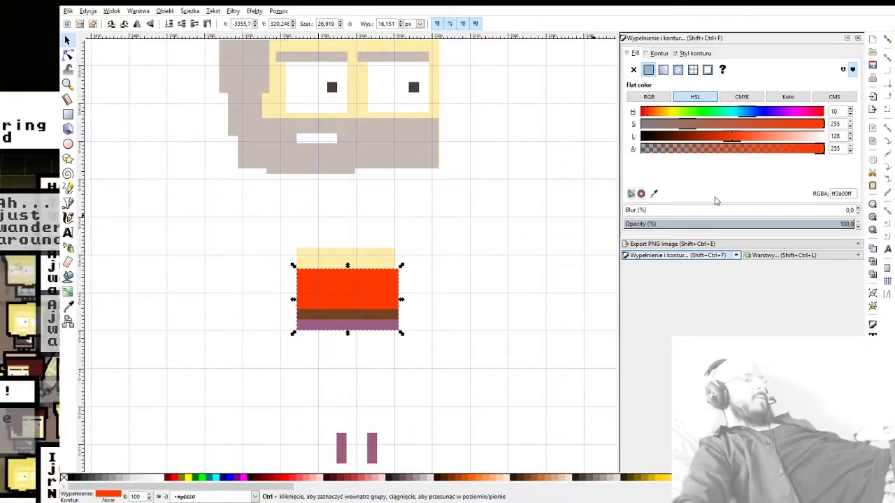
Step: Undo the last saturation change on the bearded character's shirt
key("ctrl+z")
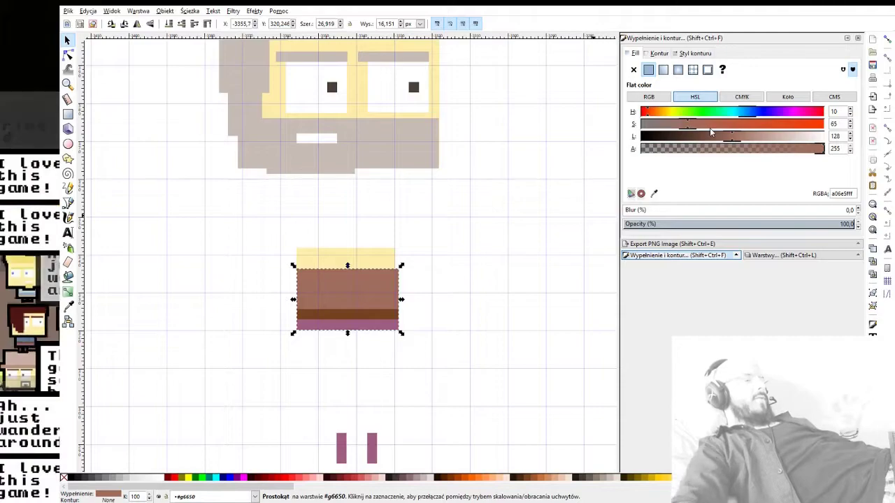
left_click_drag(394, 175, 397, 207)
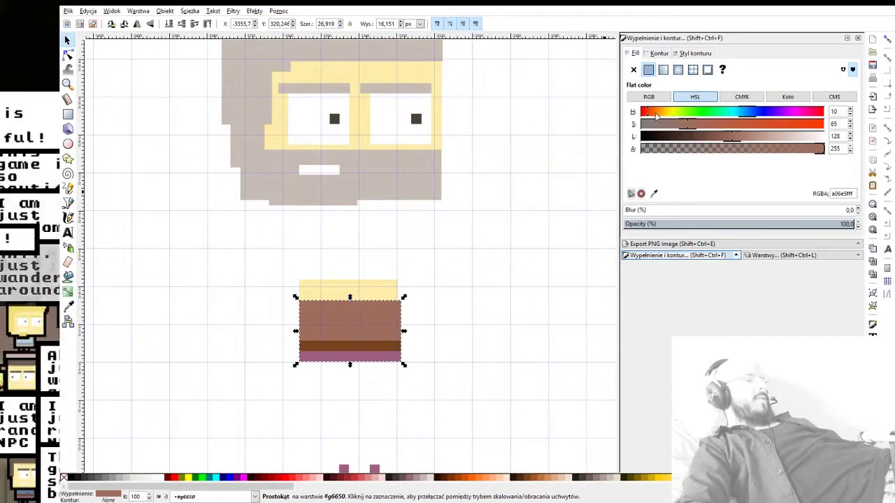
Step: Try violet and tan hues on the shirt rectangle, then return its hue to 10
left_click_drag(661, 121, 786, 120)
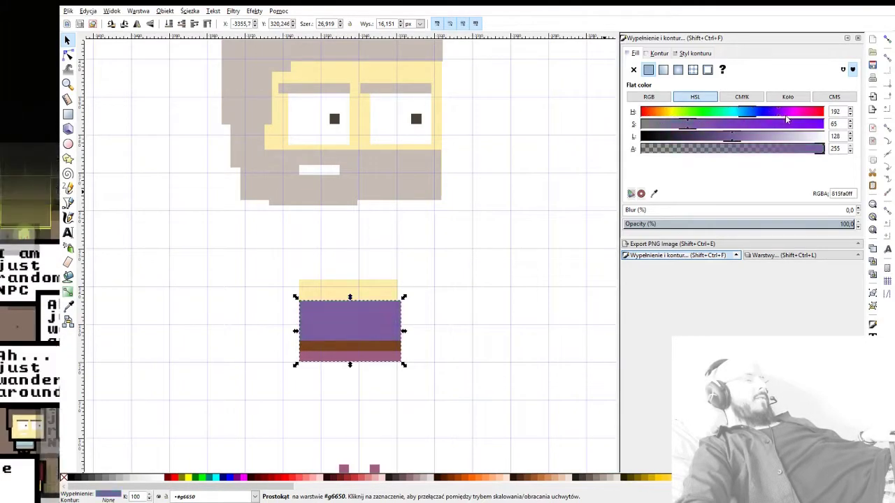
left_click_drag(726, 117, 663, 115)
left_click(656, 98)
left_click(680, 98)
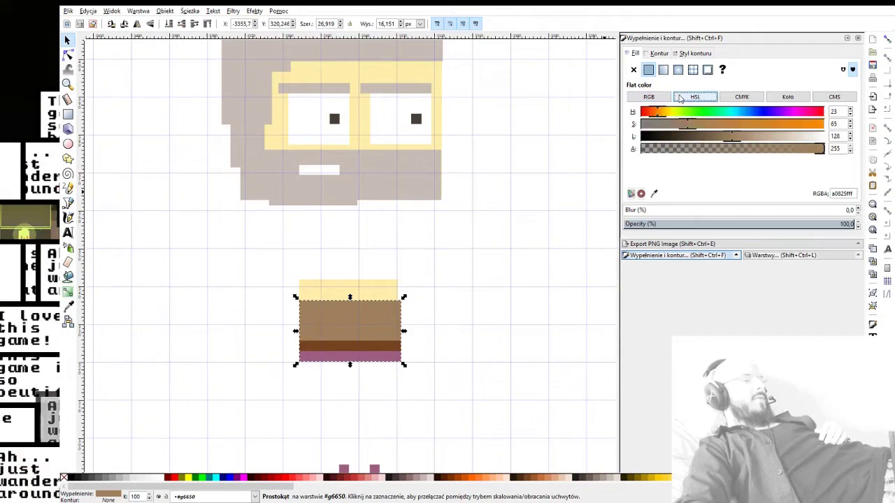
left_click(670, 101)
left_click(711, 99)
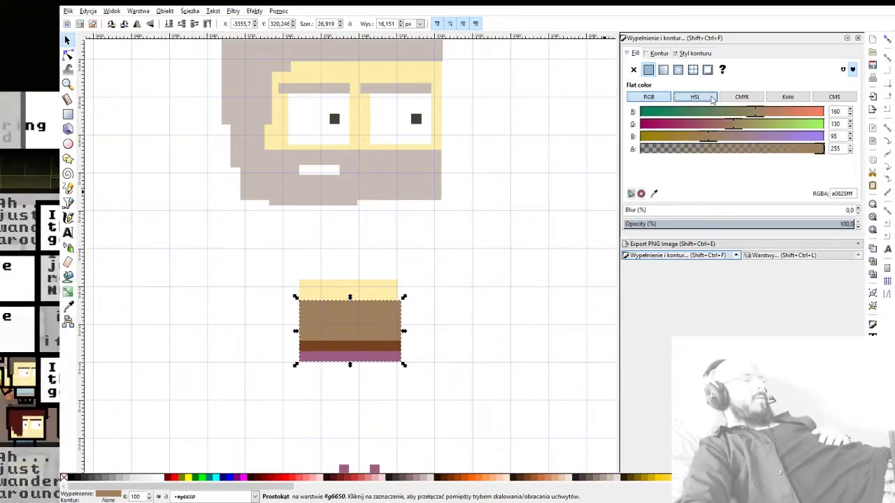
left_click_drag(667, 116, 648, 115)
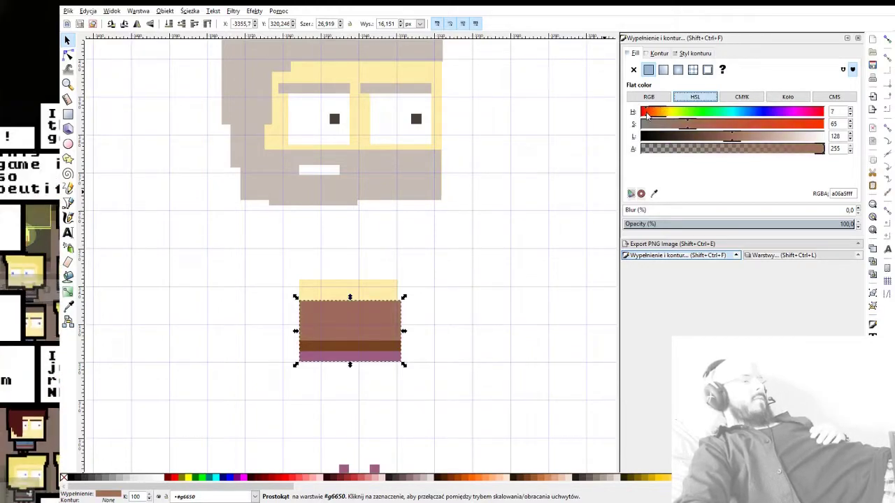
left_click_drag(645, 117, 649, 117)
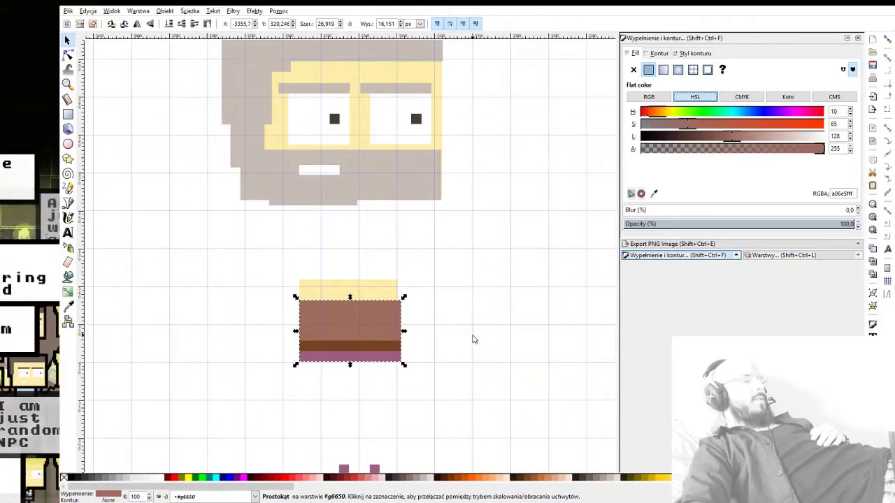
Step: Recolor the purple trouser strip below the belt to a dark grey-brown with hue 22, saturation 42 and lightness 100
left_click_drag(474, 339, 521, 242)
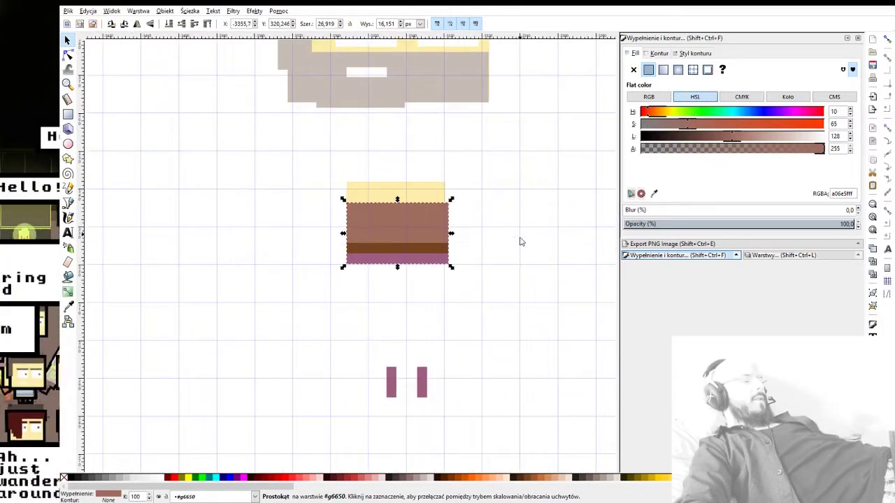
left_click(430, 261)
scroll(421, 284, "up", 1)
scroll(420, 286, "up", 2)
left_click(445, 191)
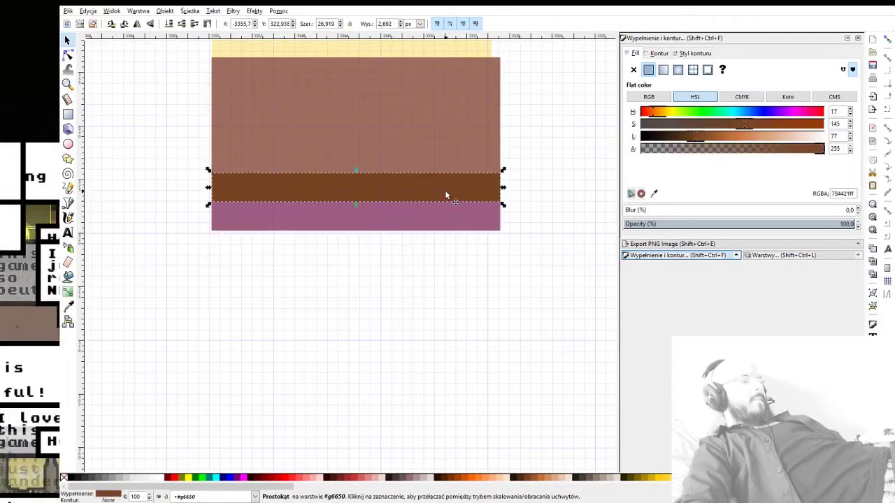
left_click(449, 220)
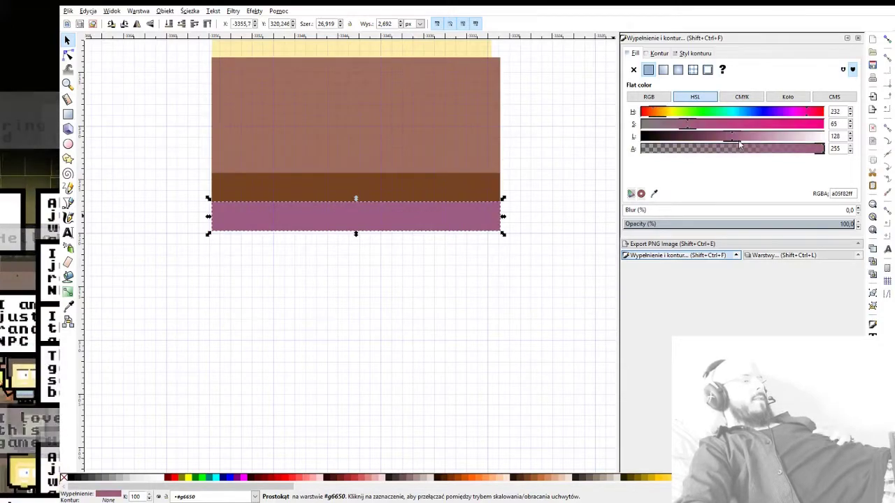
left_click_drag(704, 127, 742, 115)
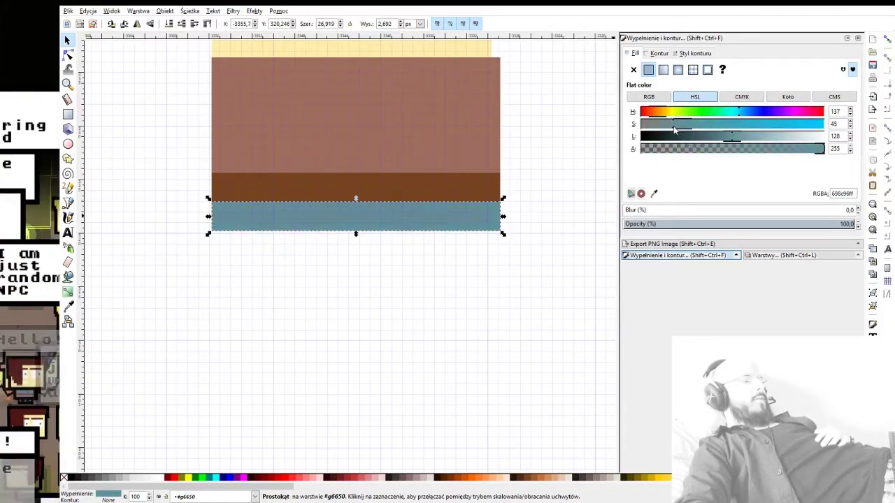
left_click(772, 114)
left_click_drag(772, 113, 659, 114)
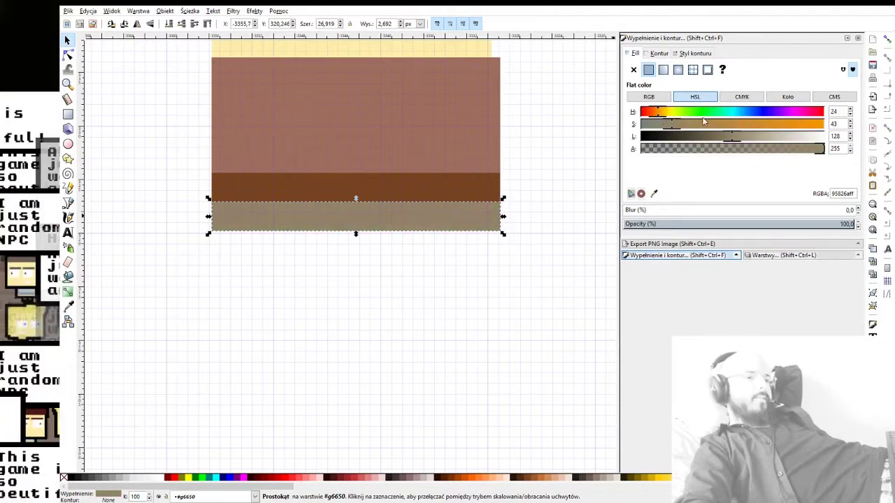
left_click_drag(731, 137, 707, 135)
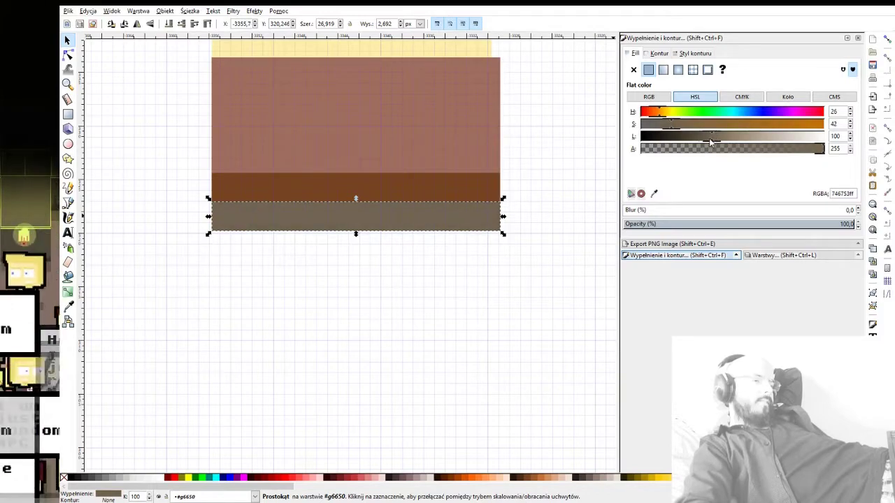
mouse_move(663, 114)
left_mouse_down()
mouse_move(788, 118)
mouse_move(657, 116)
left_mouse_up()
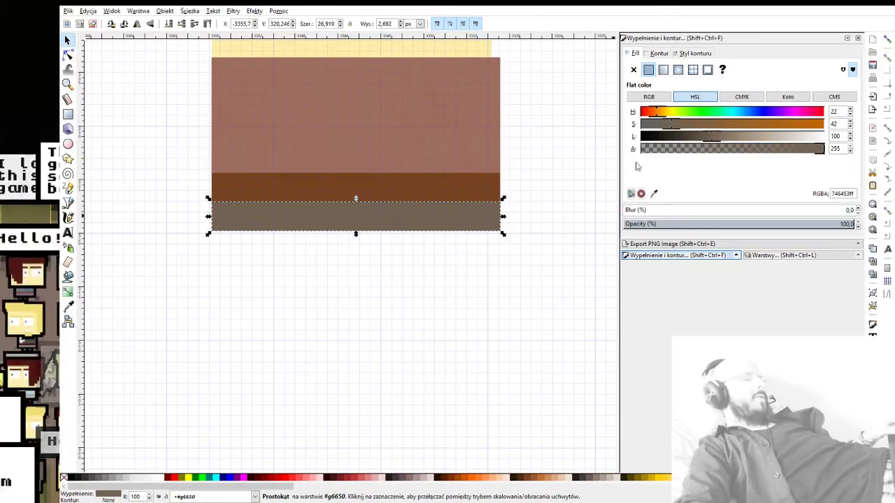
Step: Recolor both purple legs with the fill color sampled from the trouser strip
scroll(405, 284, "down", 2)
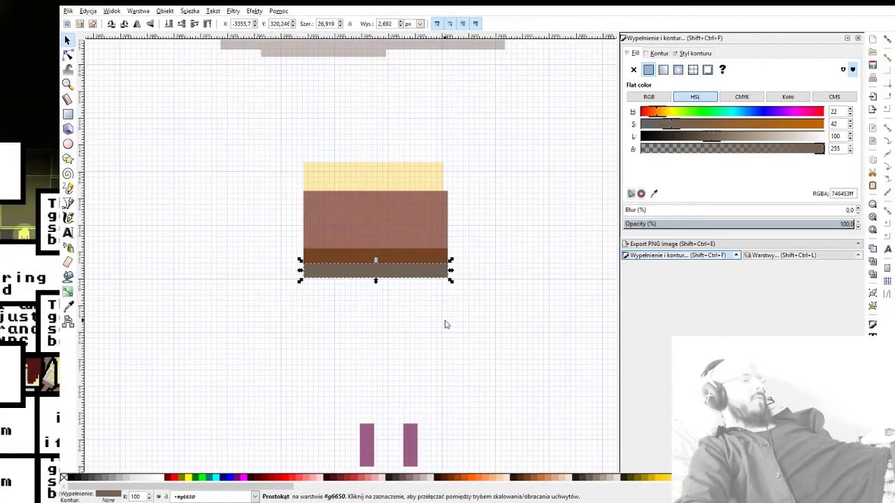
left_click_drag(445, 324, 451, 244)
left_click_drag(436, 310, 443, 267)
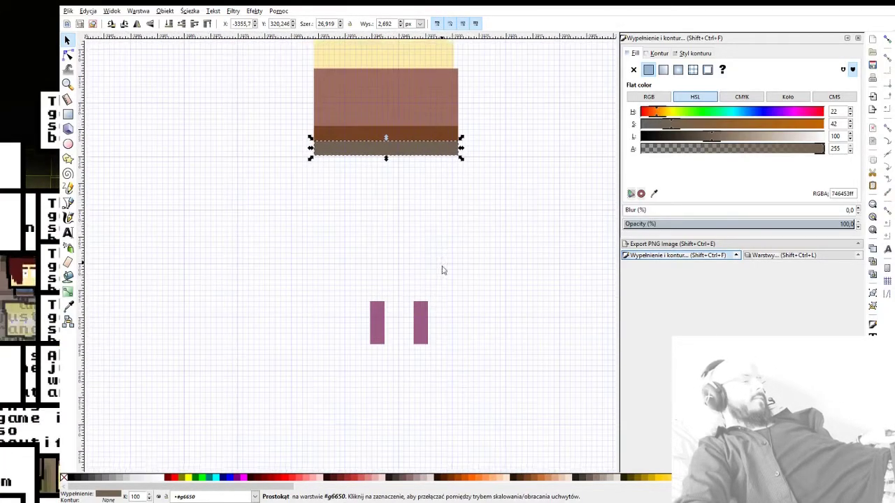
left_click(414, 308)
left_click(68, 306)
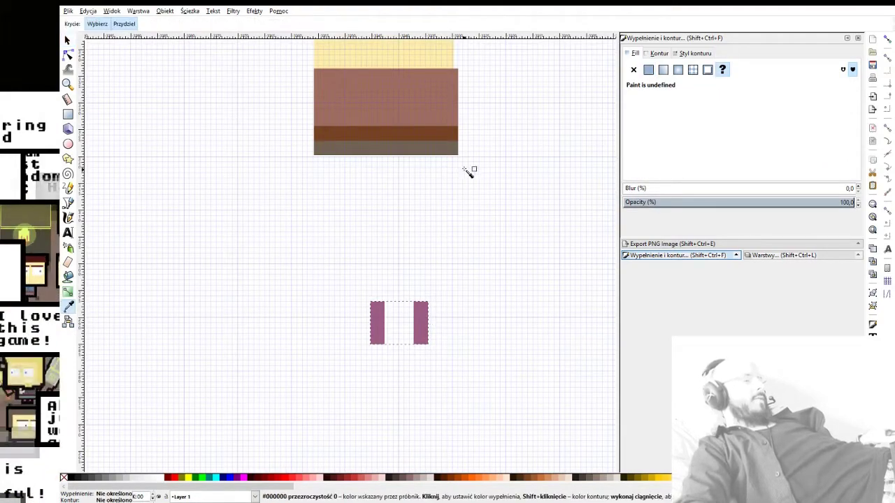
left_click(419, 150)
left_click_drag(471, 243, 469, 289)
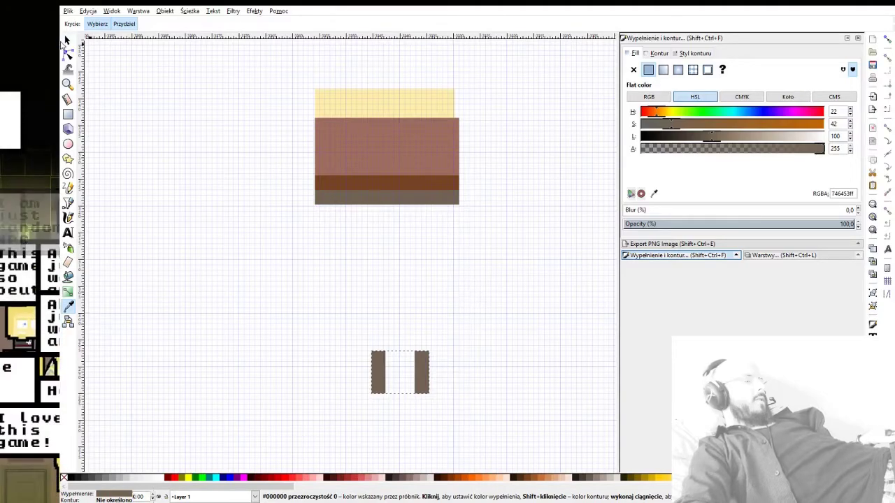
Step: Adjust only the trouser strip inside the torso group to a greyer brown with hue 18, saturation 29 and lightness 116
left_click(67, 41)
scroll(399, 240, "up", 2)
left_click(397, 238)
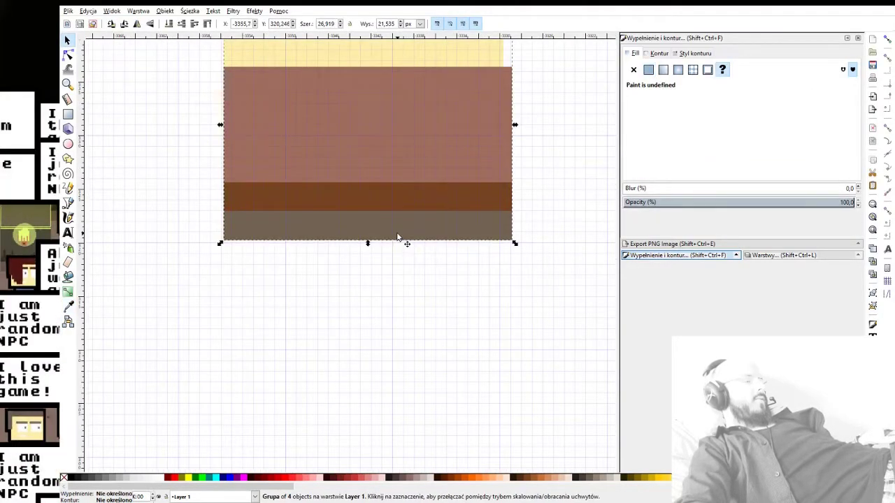
double_click(441, 235)
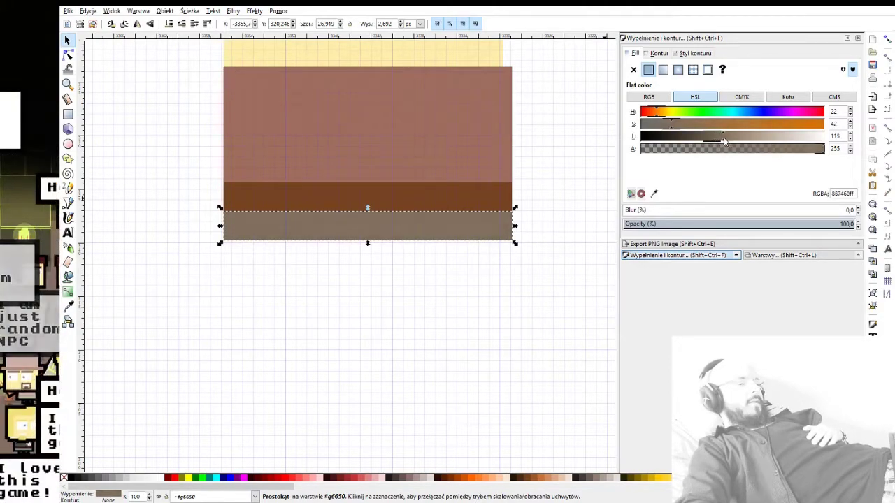
left_click_drag(723, 137, 727, 137)
left_click_drag(671, 123, 665, 124)
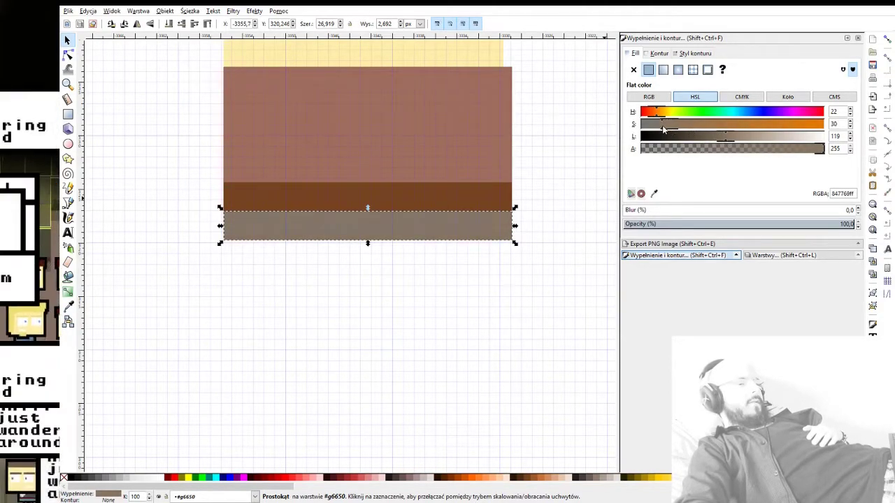
mouse_move(726, 137)
left_mouse_down()
mouse_move(739, 139)
mouse_move(717, 142)
left_mouse_up()
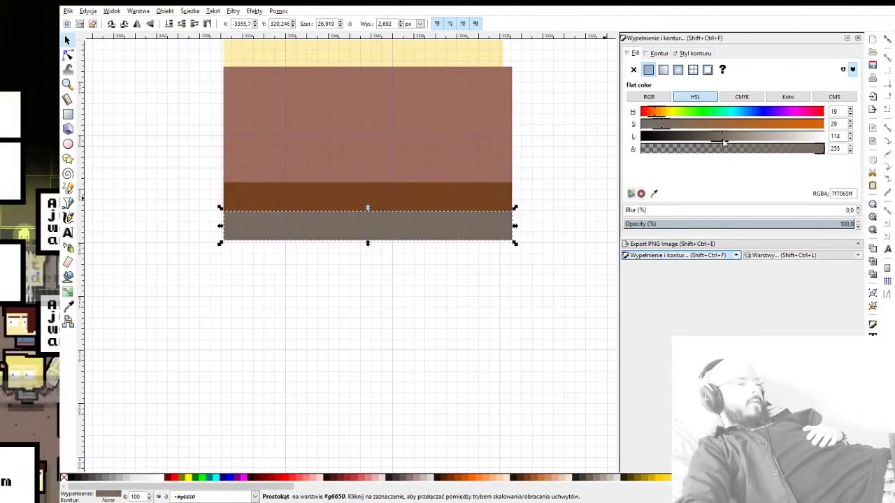
Step: Match both legs to the trouser strip's adjusted grey-brown by sampling its color
scroll(413, 186, "down", 5)
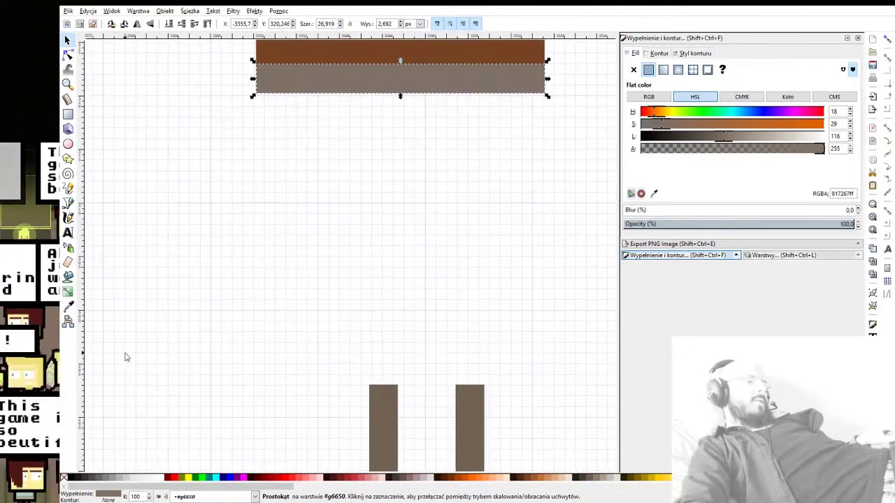
left_click(371, 404)
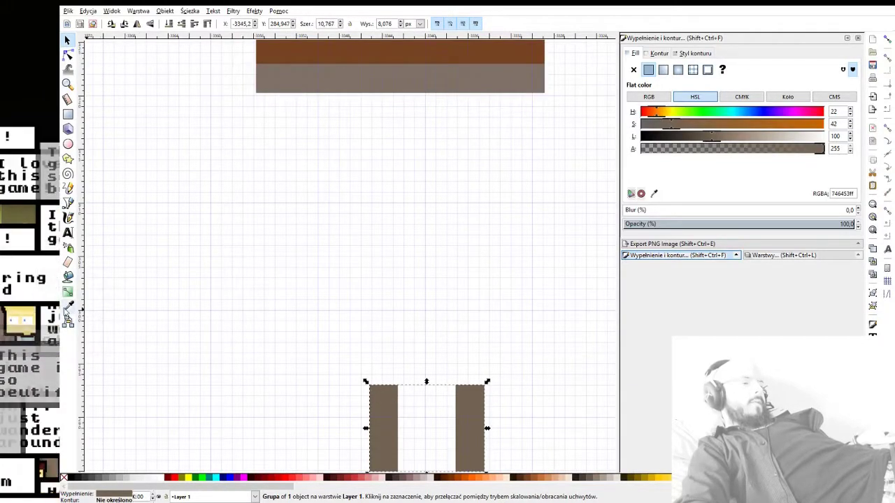
left_click(68, 307)
left_click(430, 70)
scroll(475, 240, "down", 4)
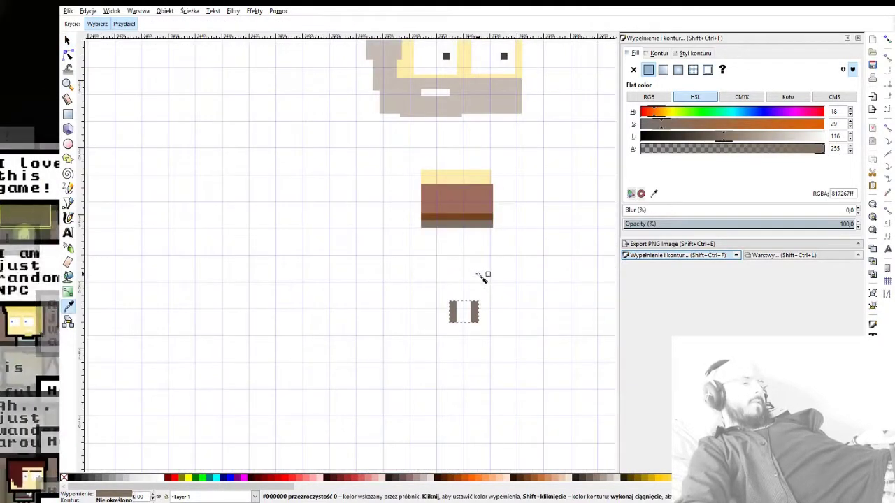
scroll(467, 249, "up", 5)
scroll(496, 167, "up", 3)
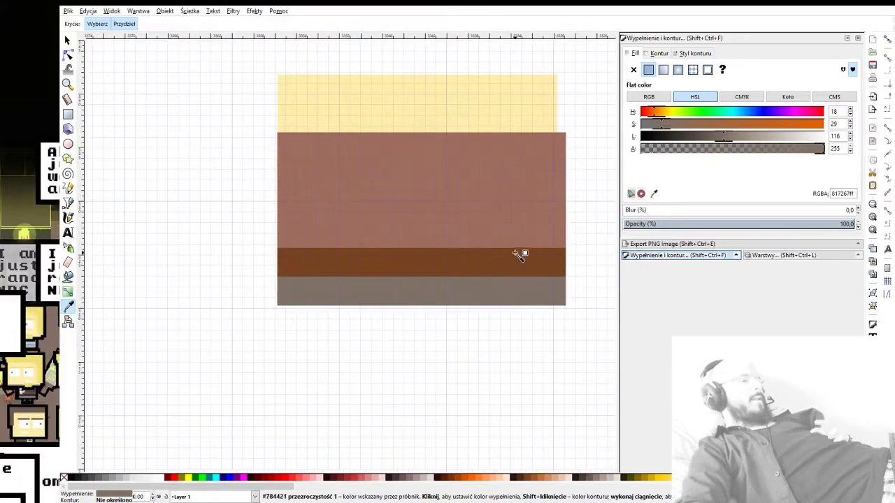
left_click(68, 115)
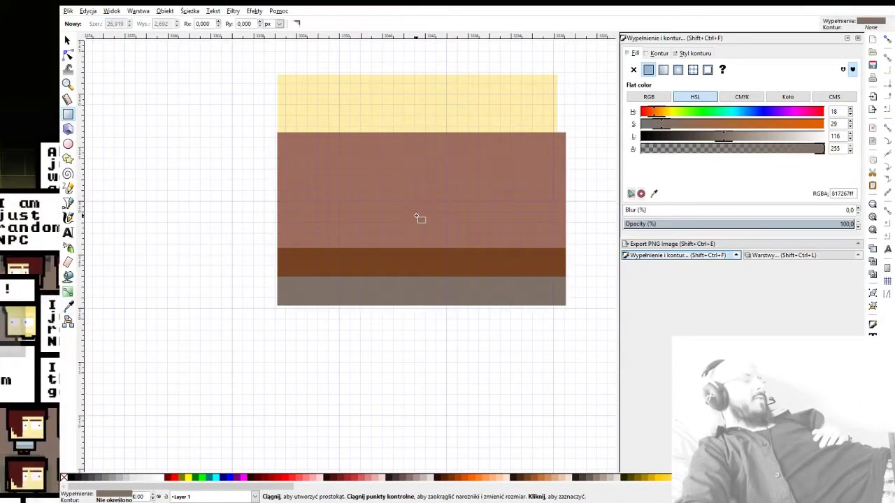
scroll(463, 216, "up", 2)
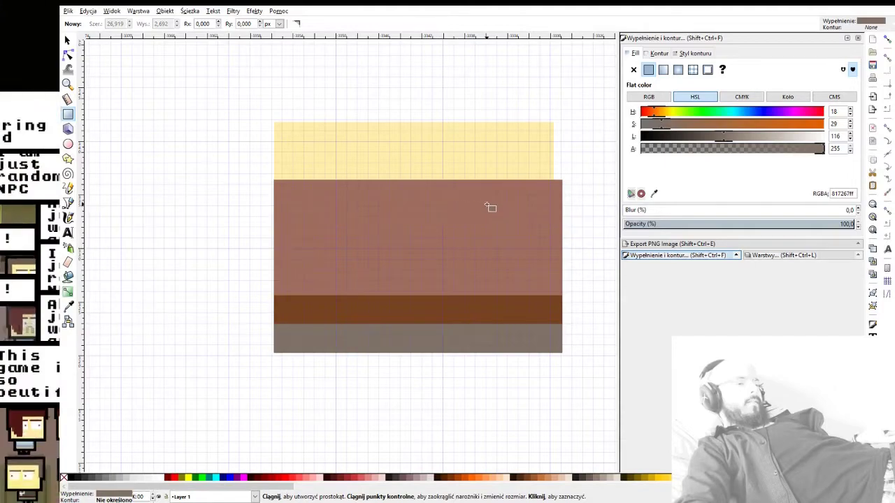
left_click_drag(488, 205, 531, 243)
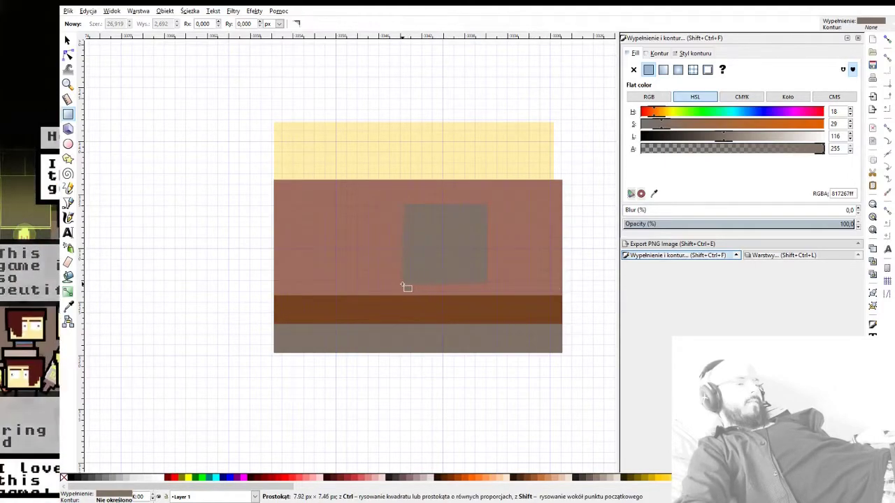
left_click_drag(403, 287, 404, 287)
key("Delete")
left_click_drag(388, 214, 499, 267)
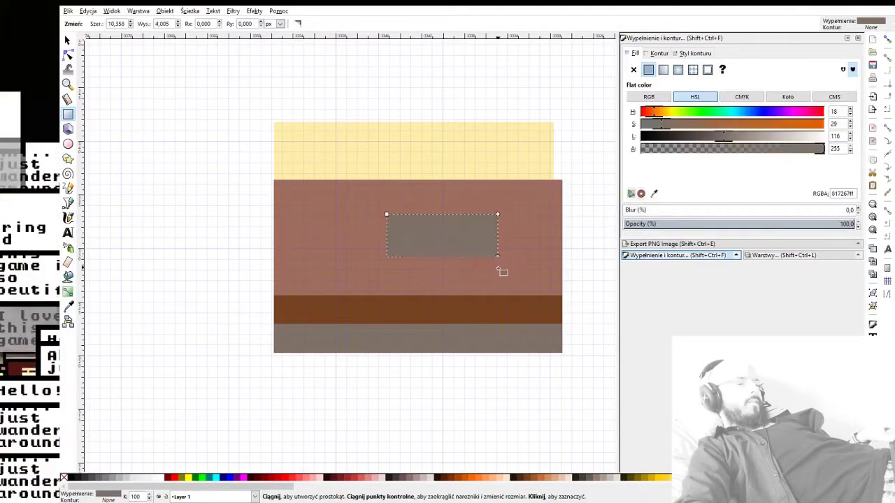
key("Delete")
left_click_drag(444, 258, 574, 309)
key("Delete")
Step: Try a rectangle about 19.4 by 4.8 px over the shirt and belt in the sampled shirt color, then delete it
left_click_drag(370, 254, 578, 305)
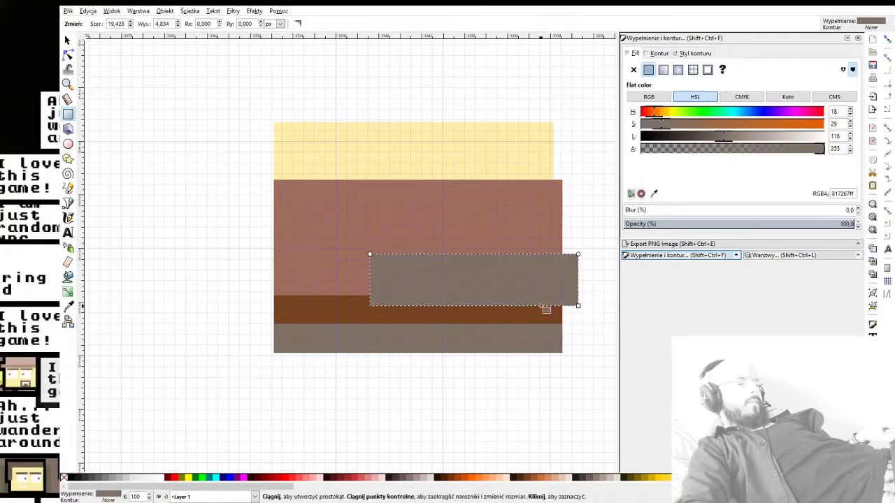
left_click(73, 306)
left_click(342, 235)
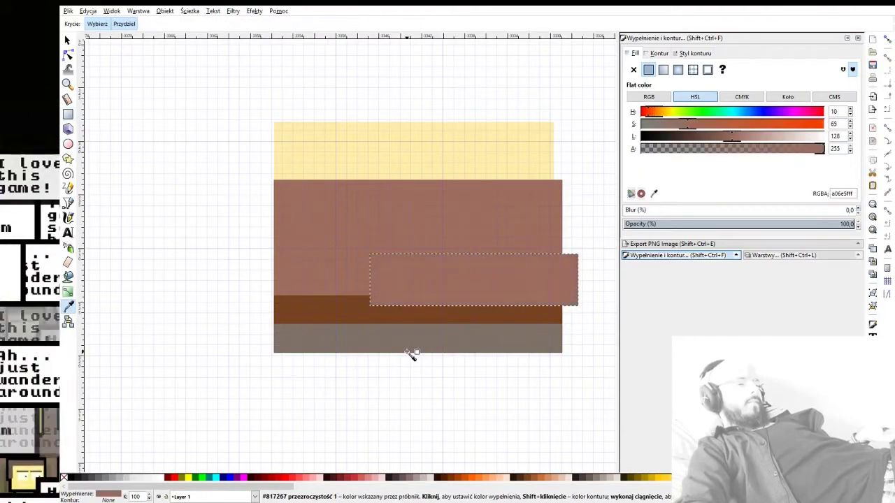
left_click(434, 362)
key("ctrl+z")
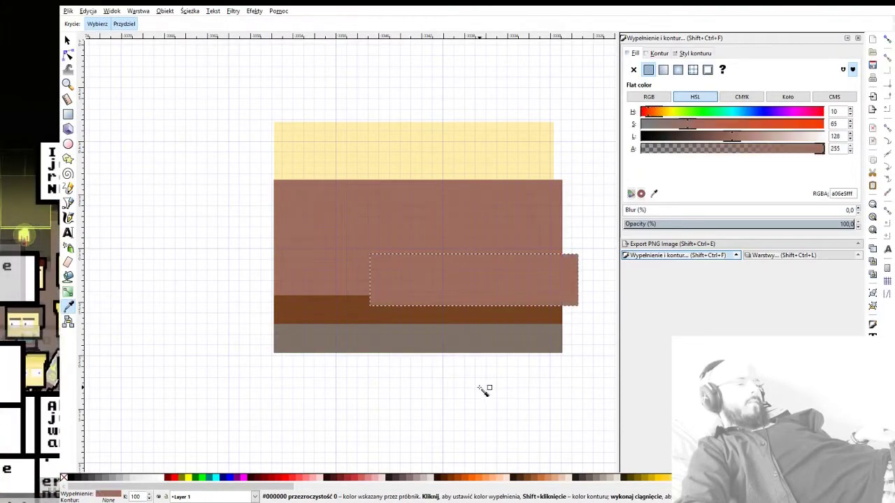
scroll(486, 390, "down", 1)
scroll(481, 386, "down", 2)
left_click_drag(496, 375, 447, 316)
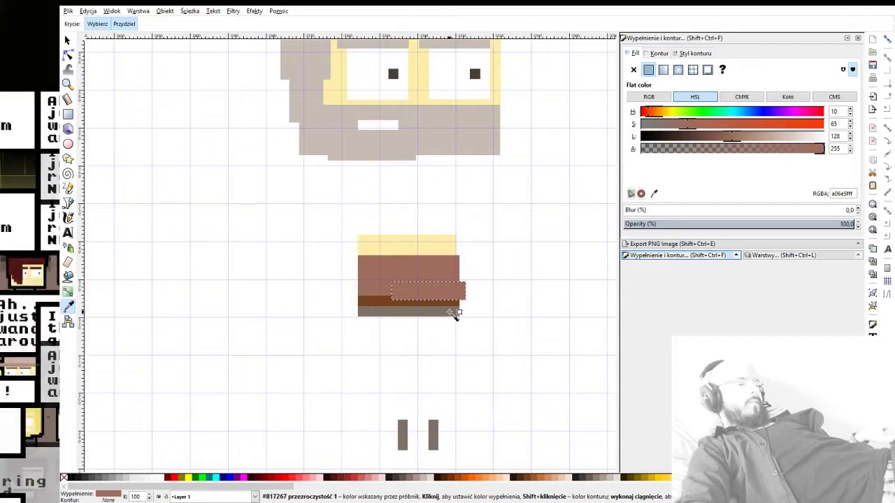
key("Delete")
Step: Draw a narrow vertical rectangle about 0.8 by 10.7 px down the shirt near its right edge
scroll(411, 289, "up", 3)
scroll(499, 303, "up", 2)
left_click_drag(524, 326, 408, 216)
scroll(339, 252, "up", 1)
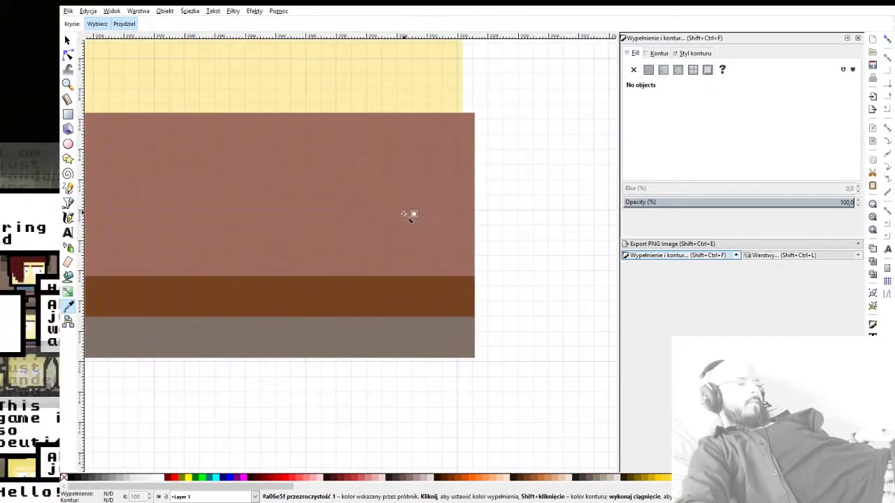
left_click(68, 116)
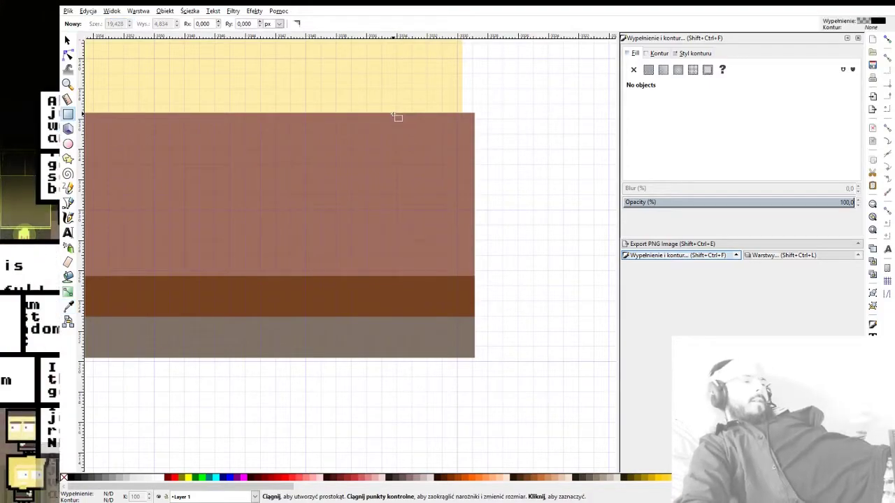
left_click_drag(404, 277, 404, 277)
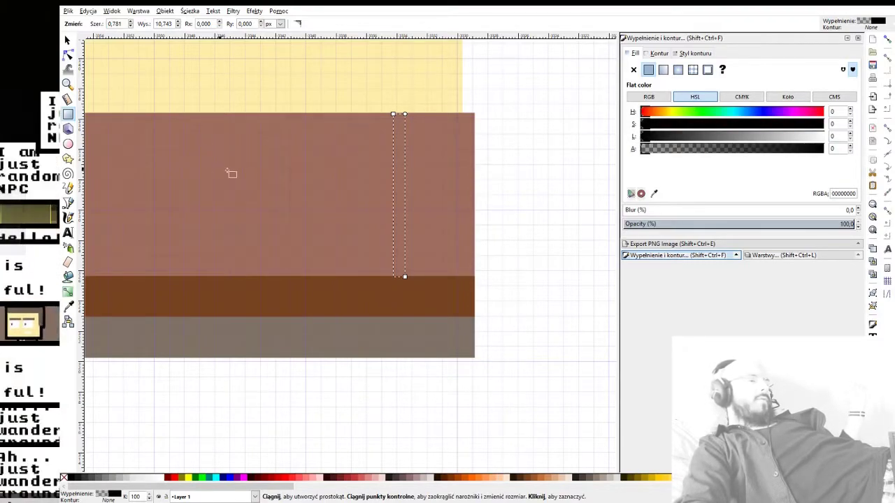
Step: Give the vertical shirt strip a black fill with alpha 255, a width of about 0.6 px and 29.9% opacity
left_click_drag(725, 151, 891, 153)
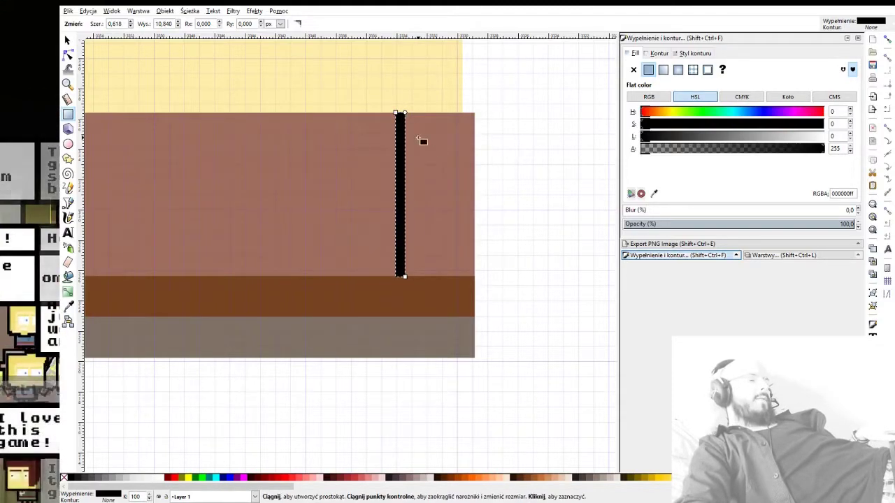
scroll(416, 119, "up", 2)
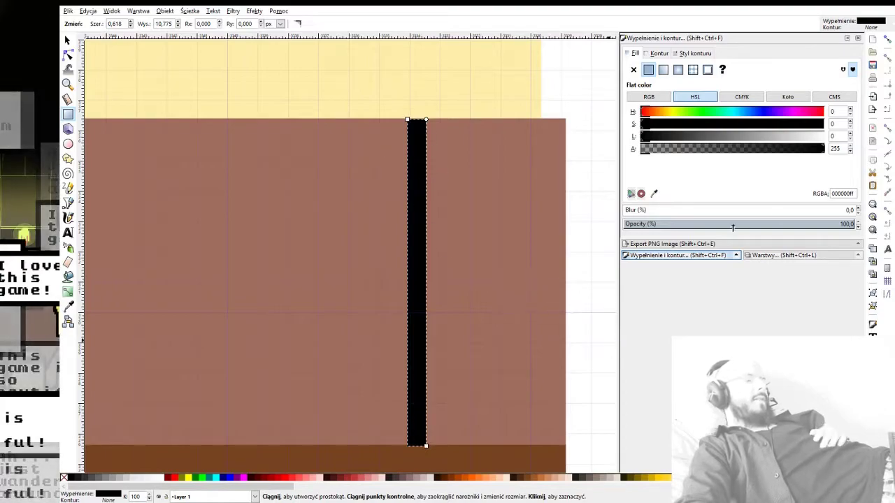
left_click(655, 223)
left_click_drag(666, 224, 683, 223)
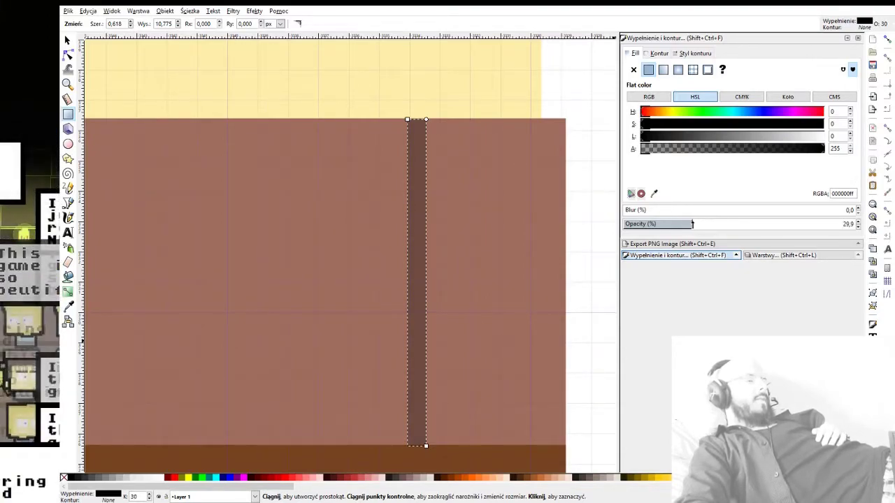
left_click(65, 41)
left_click(168, 167)
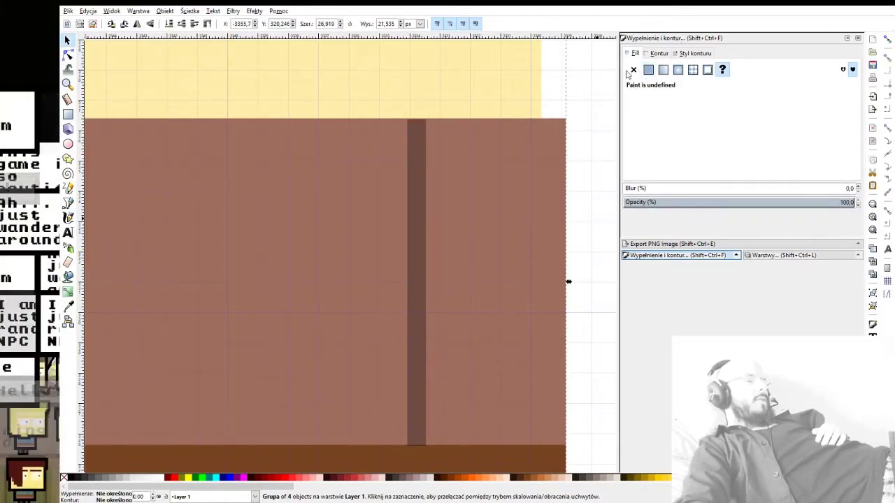
double_click(354, 178)
left_click_drag(706, 118, 647, 117)
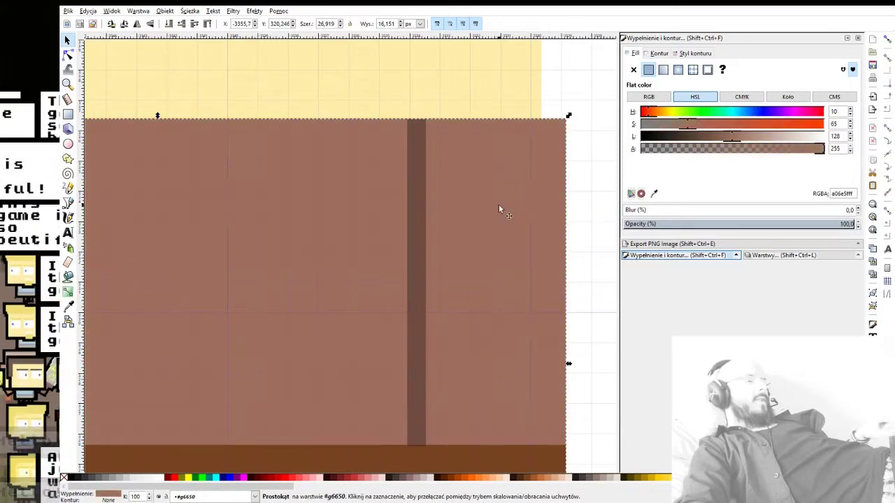
scroll(580, 199, "down", 1)
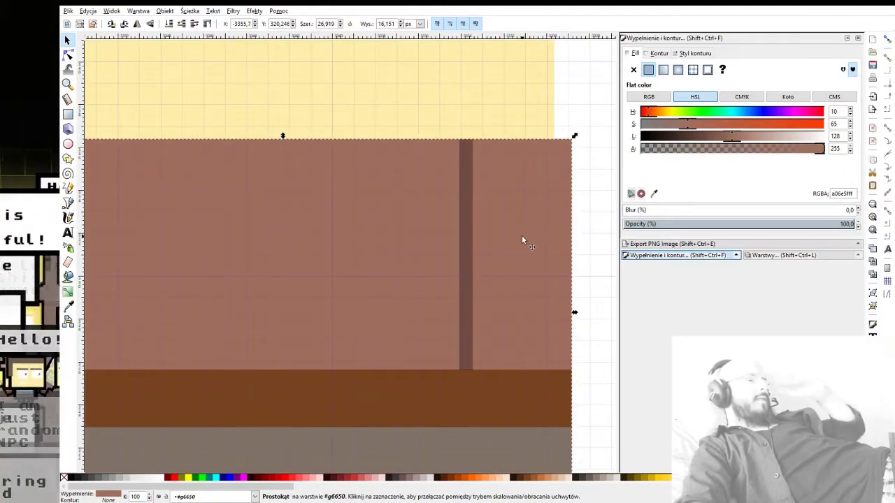
Step: Shape a copy of the dark strip into a button about 1.2 by 0.9 px left of it and fill it white
left_click(466, 198)
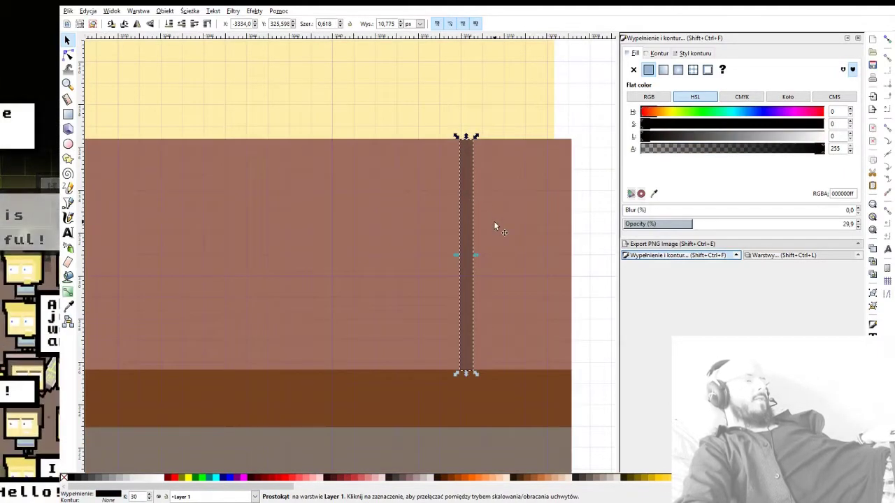
left_click_drag(402, 240, 469, 238)
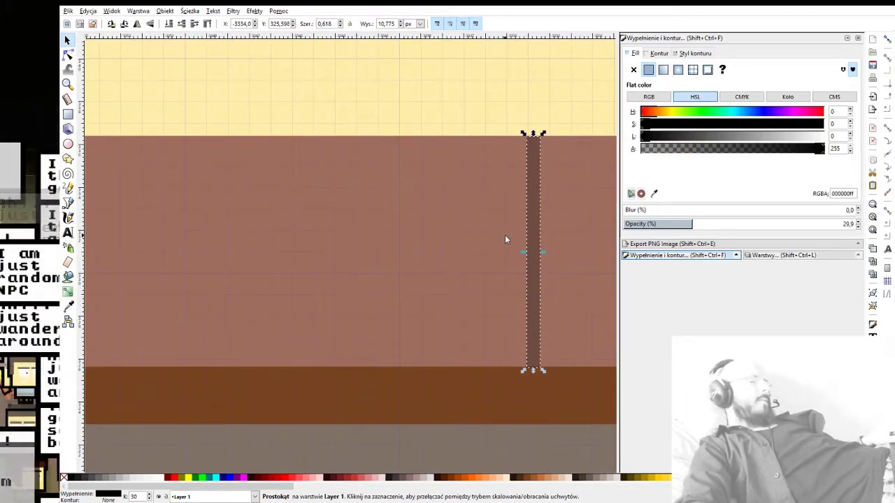
left_click_drag(551, 143, 494, 205)
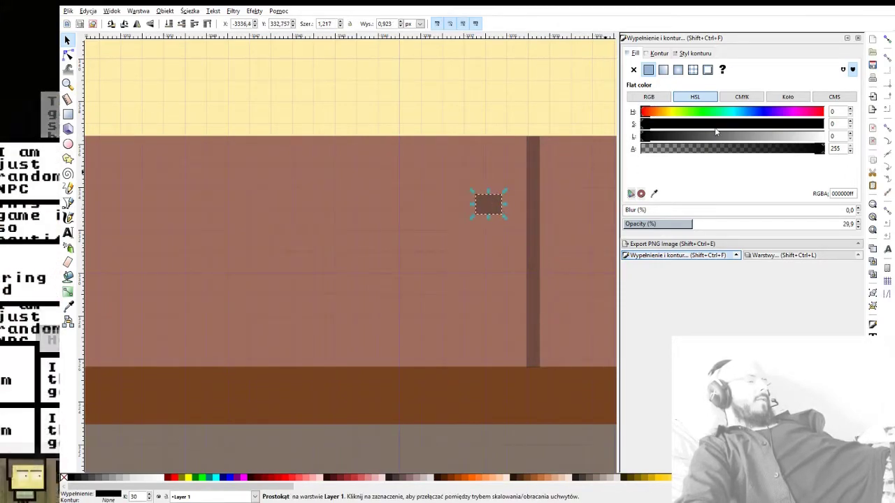
left_click_drag(792, 138, 832, 138)
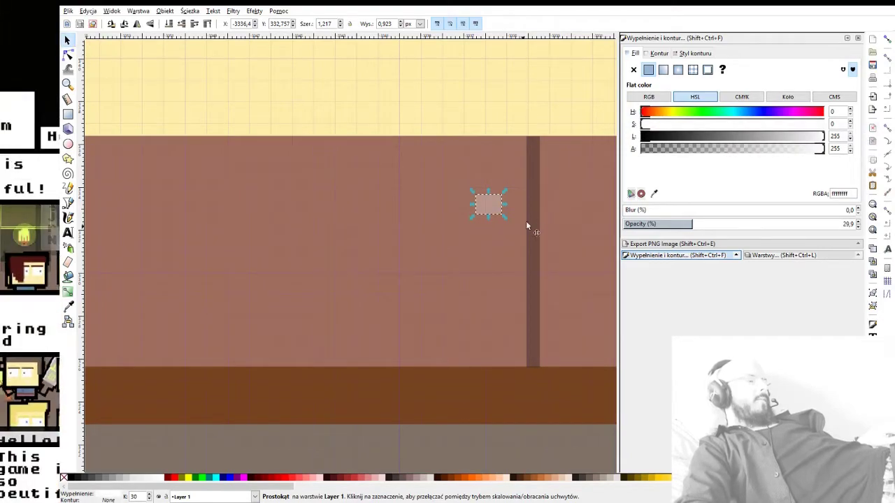
Step: Duplicate the light button into a vertical column of four on the shirt and shift the whole column slightly upward
left_click(497, 240)
scroll(506, 293, "down", 2)
scroll(514, 293, "up", 2)
left_click(501, 201, "ctrl")
key("ctrl+d")
left_click_drag(502, 200, 500, 340)
key("ctrl+d")
key("ctrl+d")
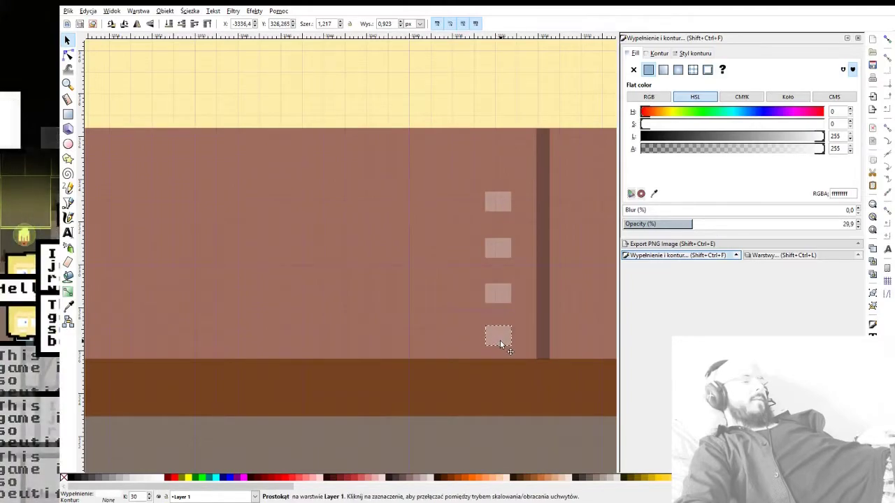
left_click(501, 248, "shift")
left_click(501, 207, "shift")
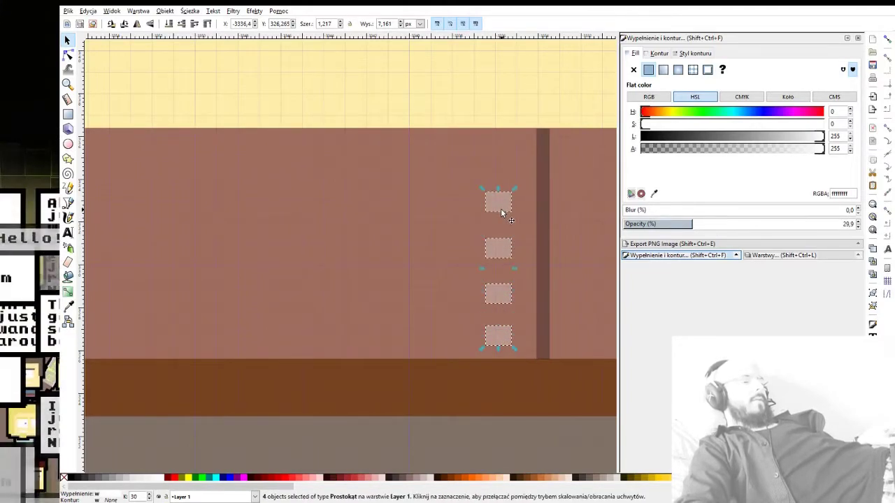
left_click_drag(500, 207, 502, 183)
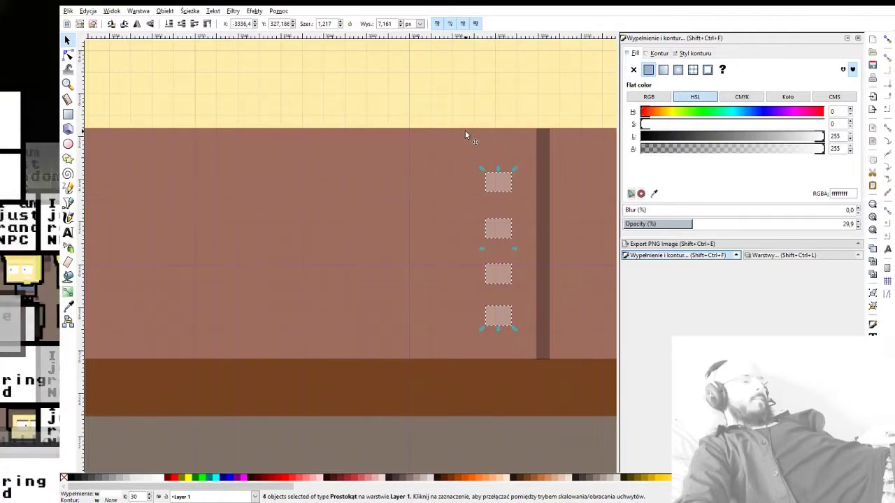
Step: Widen a copy of the dark strip to about 4.2 px as a shade behind the buttons and lower its opacity to 7%
left_click(544, 169)
left_click_drag(535, 247, 459, 243)
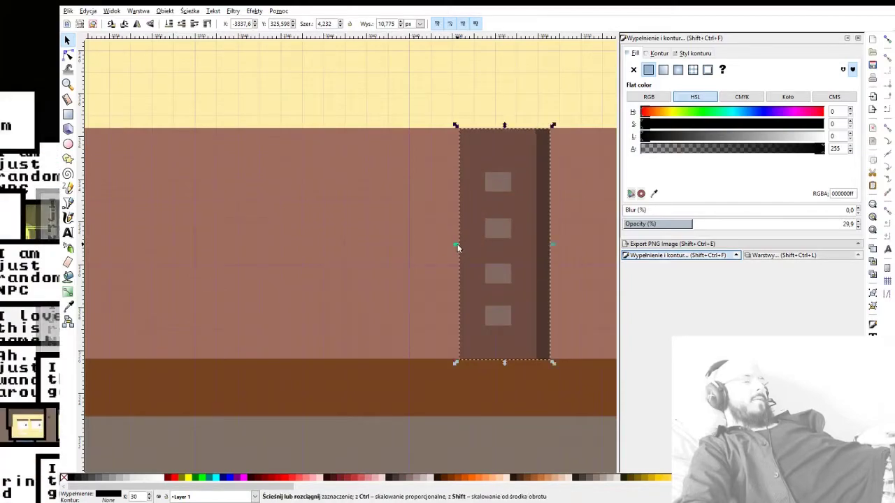
left_click(183, 28)
left_click(182, 28)
left_click(182, 27)
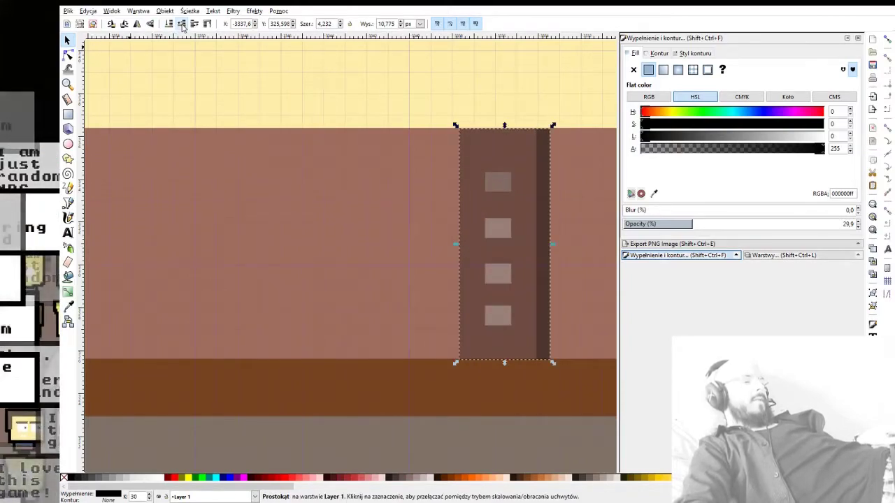
left_click(182, 27)
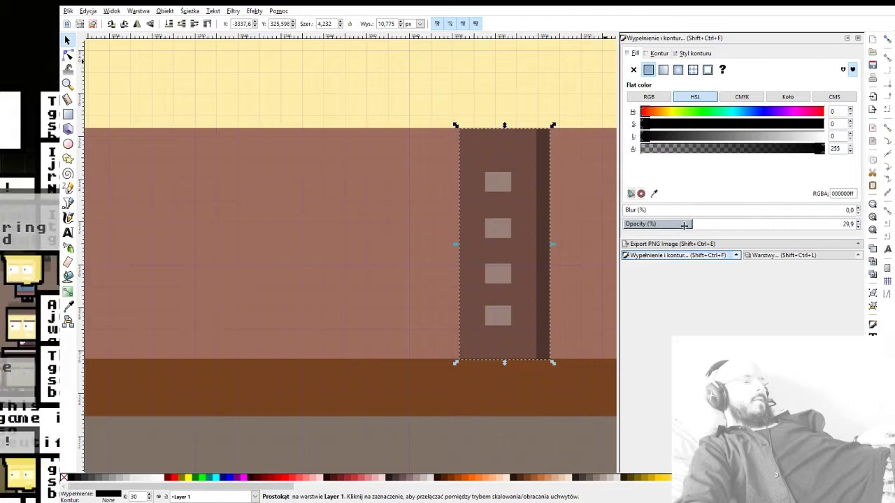
left_click_drag(649, 223, 638, 224)
left_click(573, 219)
scroll(589, 294, "down", 2)
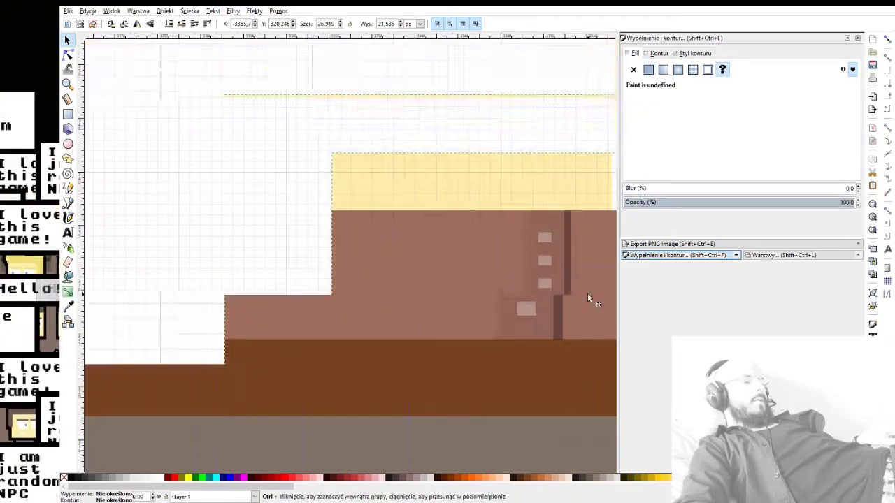
left_click_drag(538, 273, 464, 271)
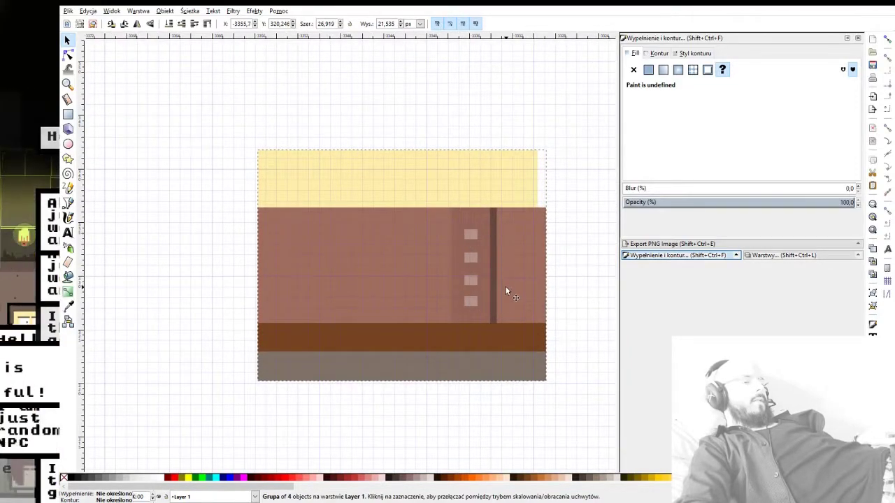
left_click_drag(451, 199, 485, 279)
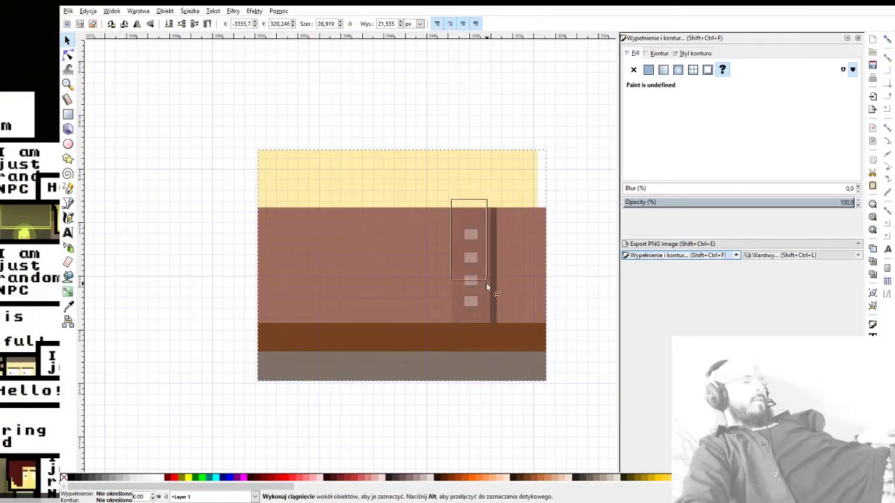
left_click_drag(492, 332, 494, 333)
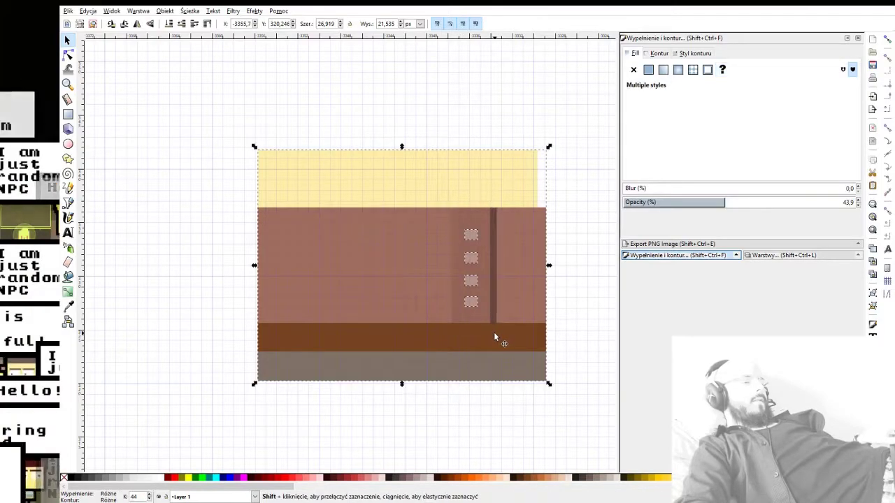
key("r")
left_click(507, 262)
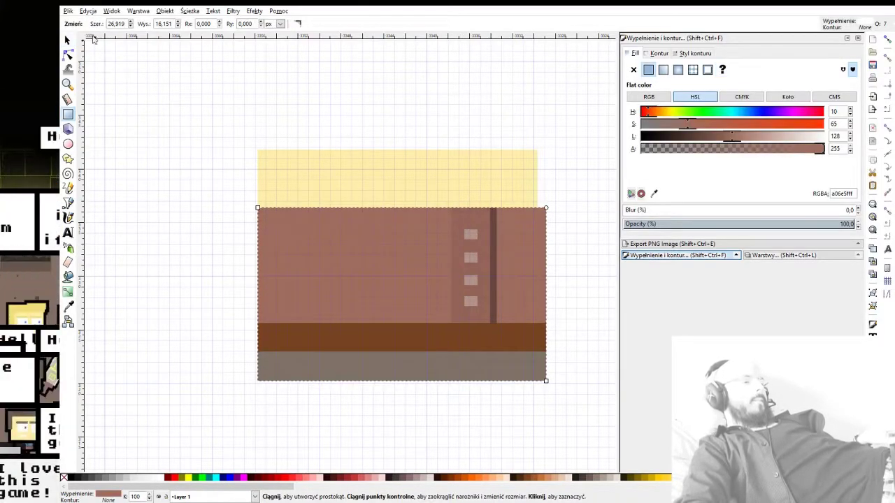
left_click(67, 41)
scroll(405, 250, "up", 3)
double_click(514, 234)
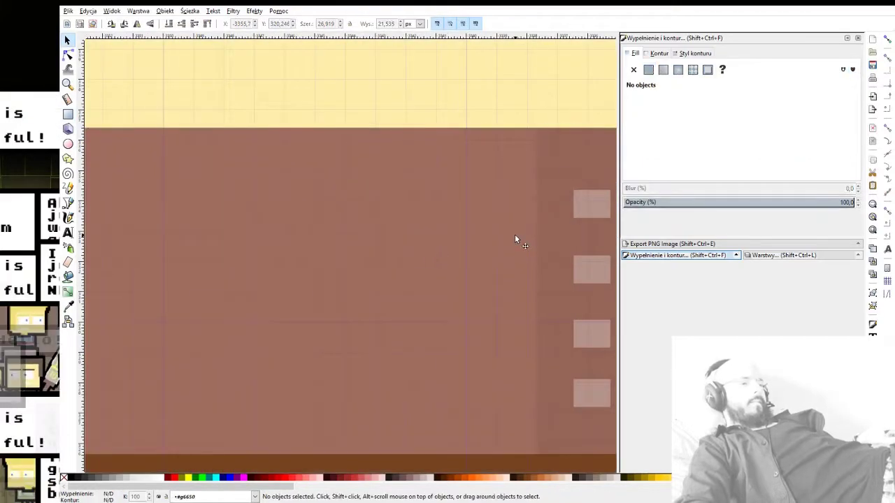
Step: Try a mirrored copy of the shade and four buttons, narrowed to about 2.8 px right of the dark strip, then delete it
left_click_drag(516, 236, 382, 174)
left_click(403, 142)
left_click(448, 140, "shift")
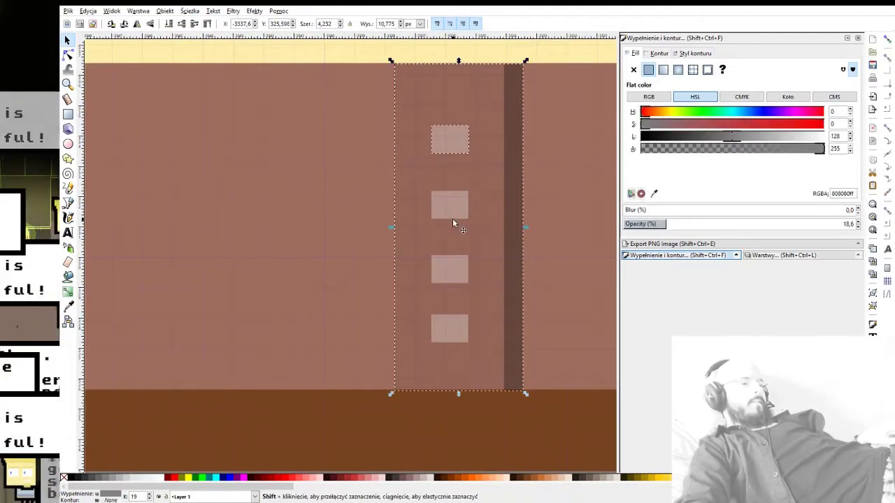
left_click(452, 210, "shift")
left_click(453, 273, "shift")
left_click(449, 332, "shift")
scroll(449, 329, "down", 2)
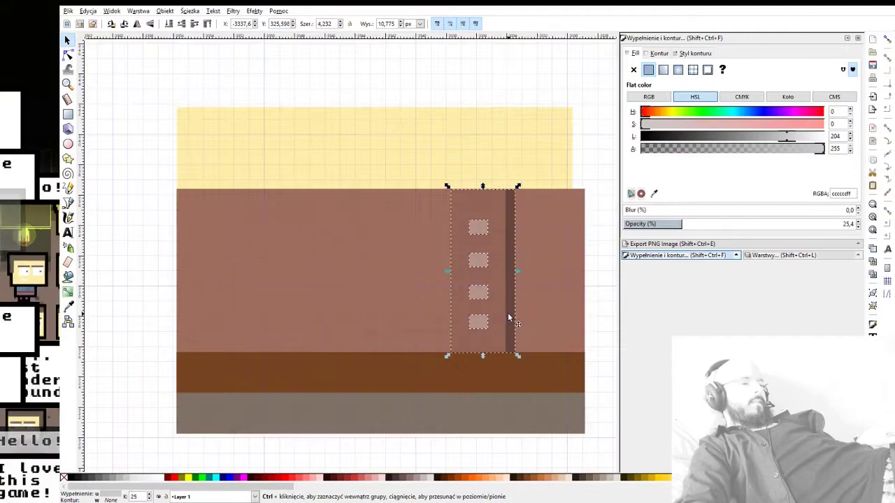
key("ctrl+d")
key("h")
left_click_drag(477, 259, 539, 278)
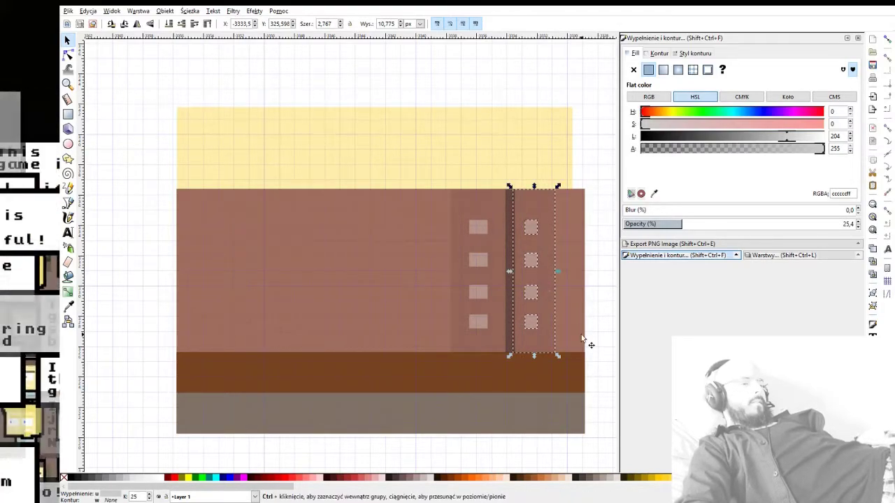
key("Delete")
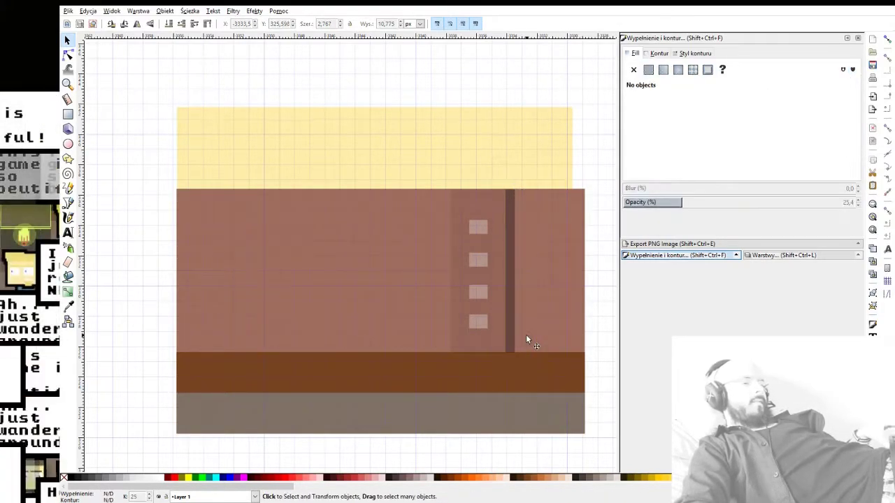
Step: Examine the detailed shirt together with the legs and the bearded head at full-figure scale
scroll(511, 322, "down", 1)
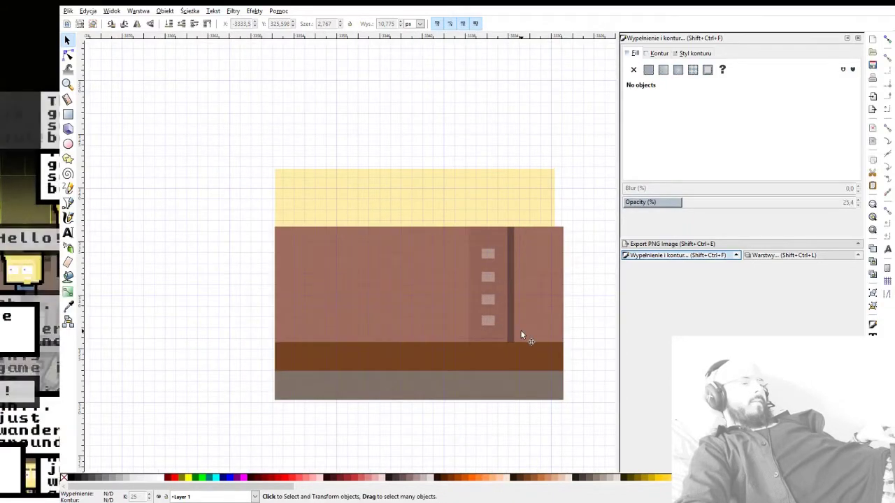
scroll(375, 149, "down", 5)
scroll(376, 149, "down", 1)
scroll(393, 274, "down", 4)
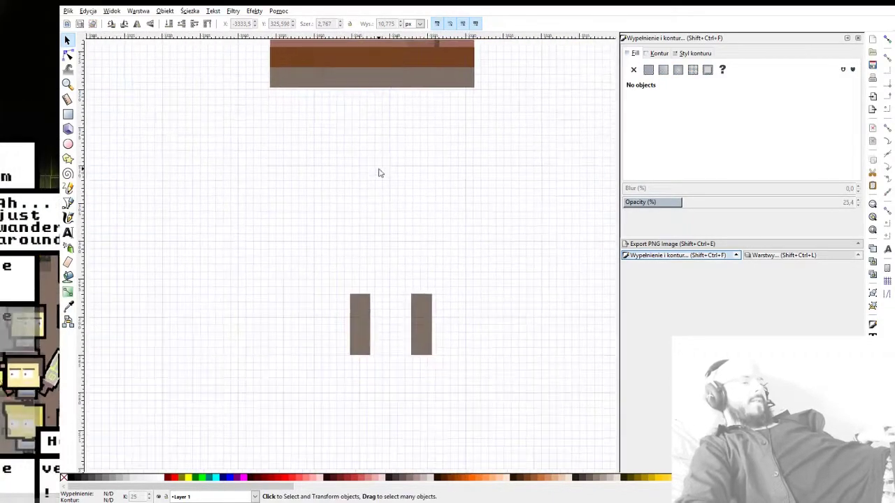
scroll(383, 241, "up", 1)
scroll(382, 241, "up", 4)
scroll(469, 154, "down", 3)
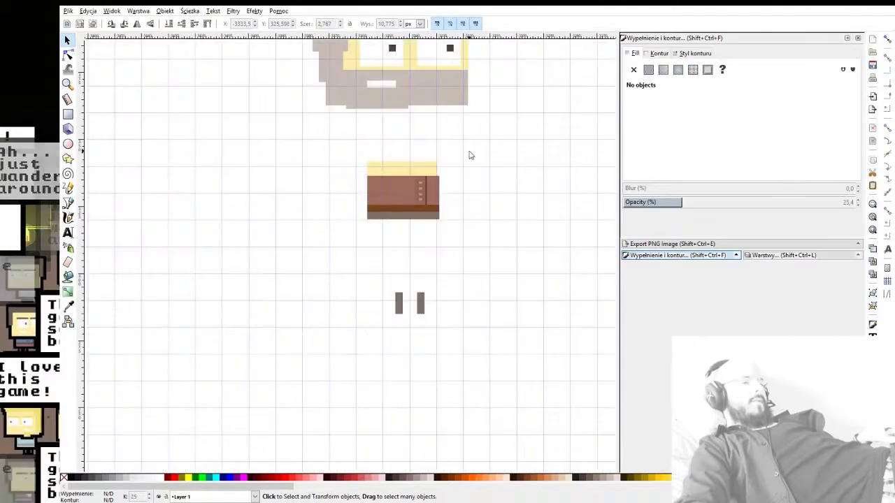
scroll(477, 248, "up", 3)
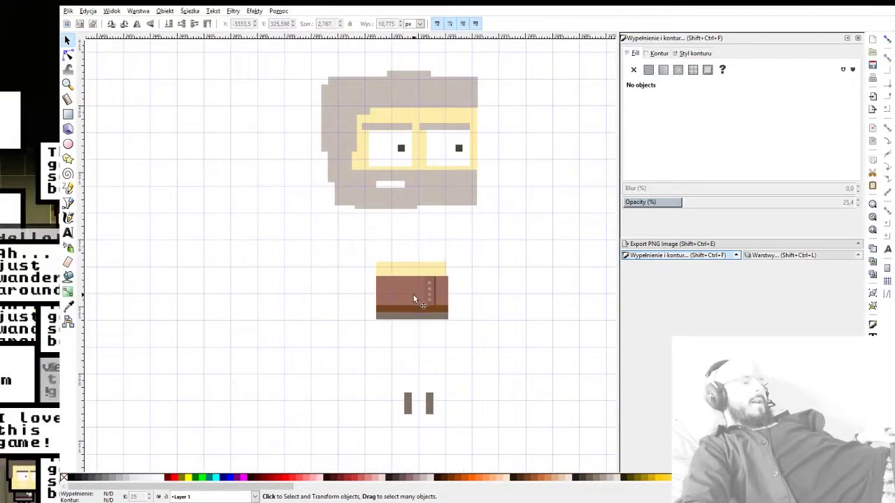
Step: Delete the upper three shirt buttons and place the remaining one on the belt as a buckle enlarged to about 2.1 by 1.6 px
scroll(429, 288, "up", 5)
left_click(429, 261)
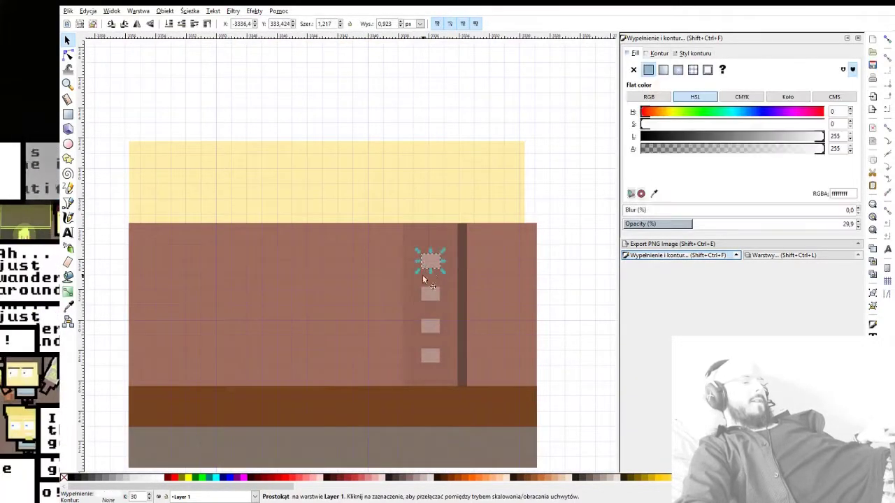
key("Delete")
left_click(428, 293)
key("Delete")
left_click(429, 324)
key("Delete")
left_click(426, 351)
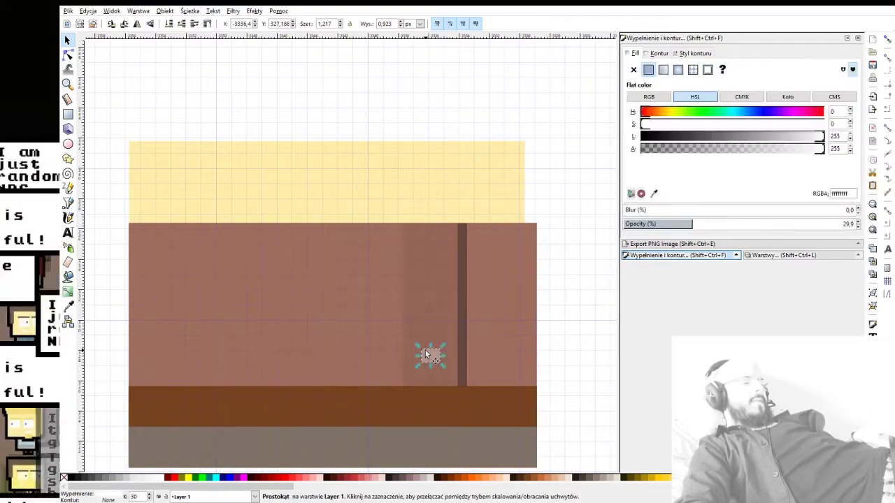
left_click_drag(416, 349, 485, 393)
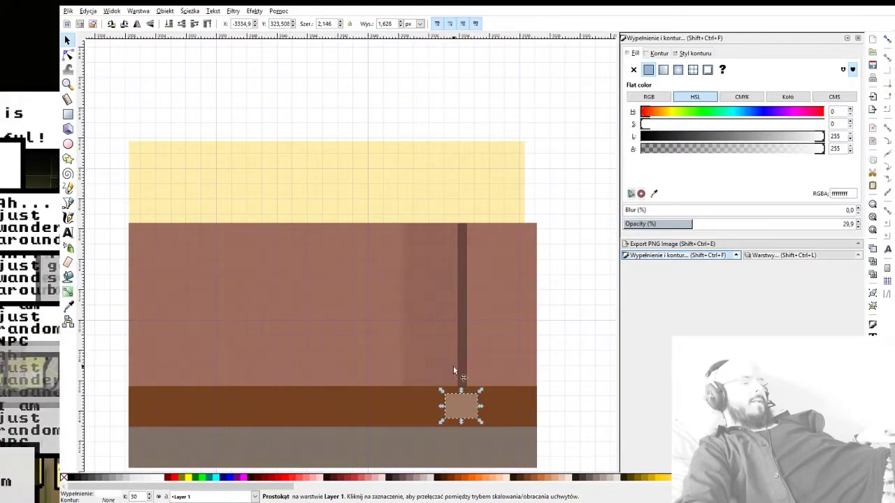
Step: Shift the faint shade strip toward the shirt's right edge so it spans both sides of the dark placket strip
left_click(434, 337)
left_click_drag(408, 308, 447, 310)
left_click(568, 302)
scroll(567, 302, "down", 3)
scroll(552, 318, "down", 1)
scroll(489, 328, "right", 4)
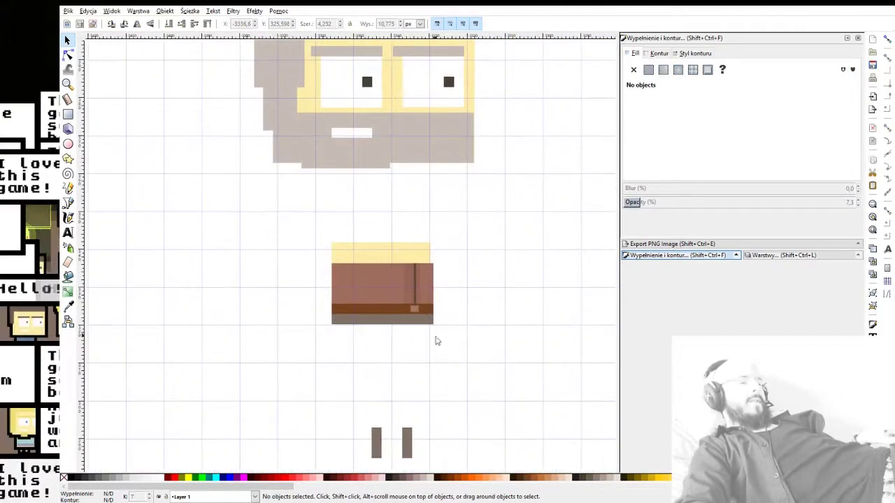
Step: Draw a patch about 2.8 by 2.9 px on the shirt's left part, filled black at 13.2% opacity
scroll(421, 302, "up", 3)
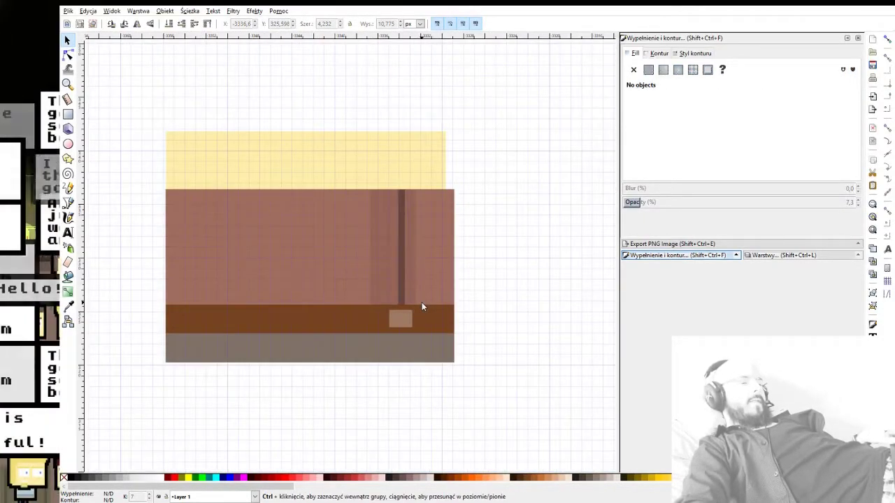
left_click(393, 239)
left_click_drag(177, 180, 241, 157)
key("r")
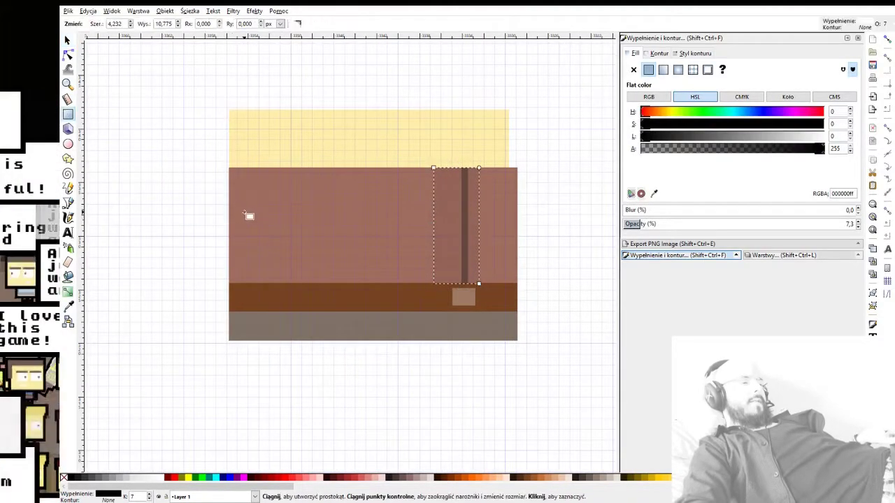
left_click_drag(242, 203, 272, 233)
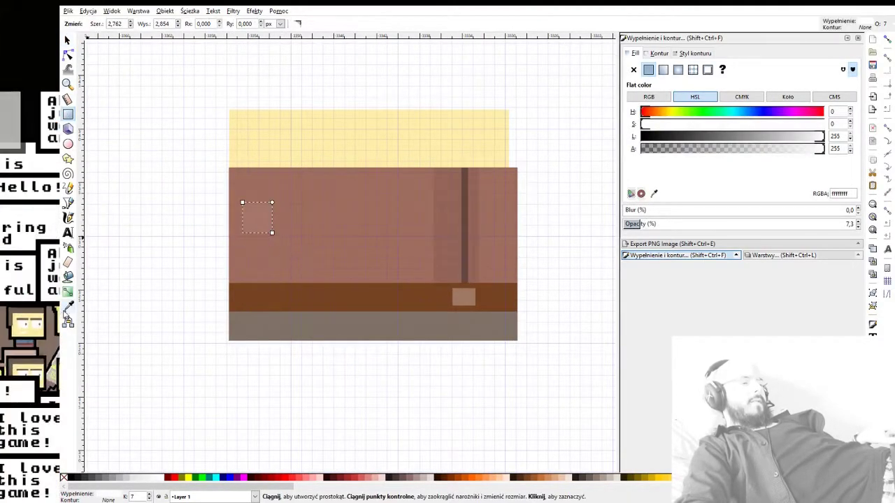
key("d")
left_click(451, 200)
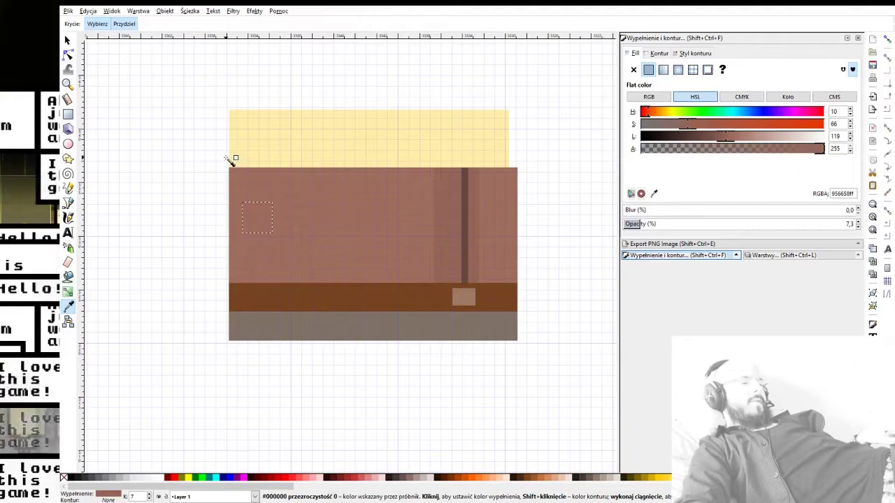
left_click_drag(714, 137, 633, 138)
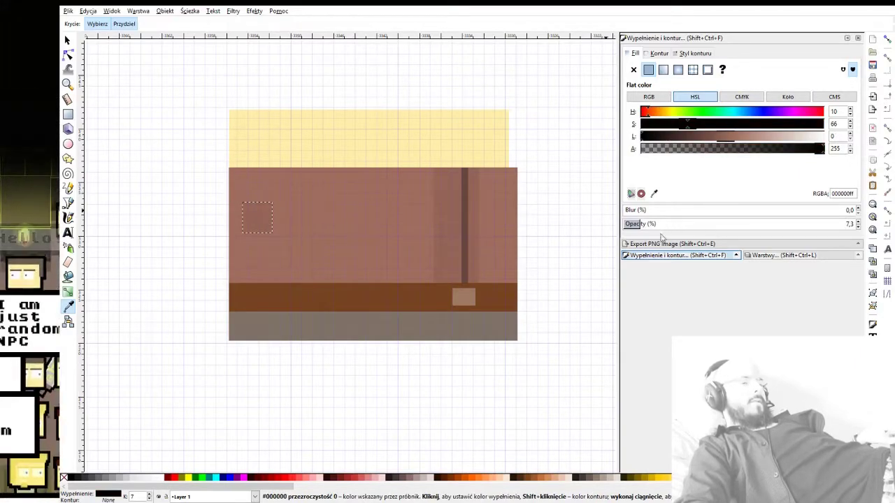
left_click_drag(653, 225, 662, 225)
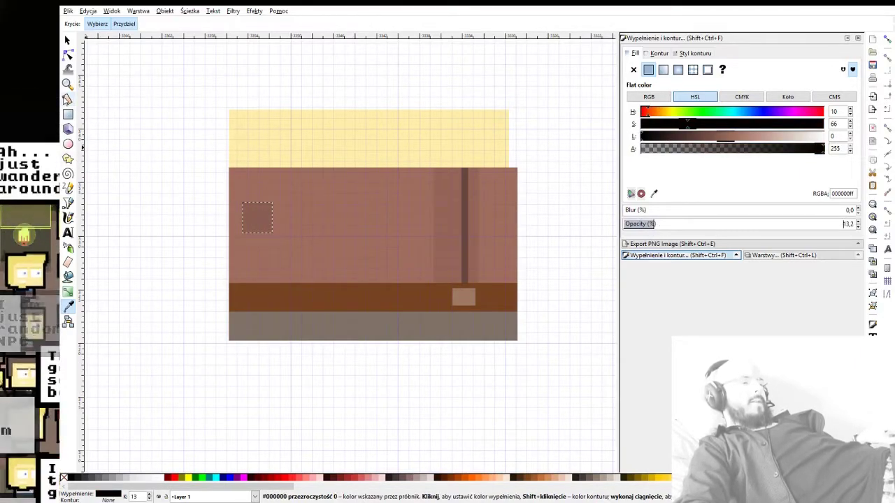
Step: Draw five more translucent dark patches of varied size on the shirt, three in its left half and two near its right edge
key("r")
left_click_drag(308, 224, 351, 248)
left_click_drag(269, 260, 299, 277)
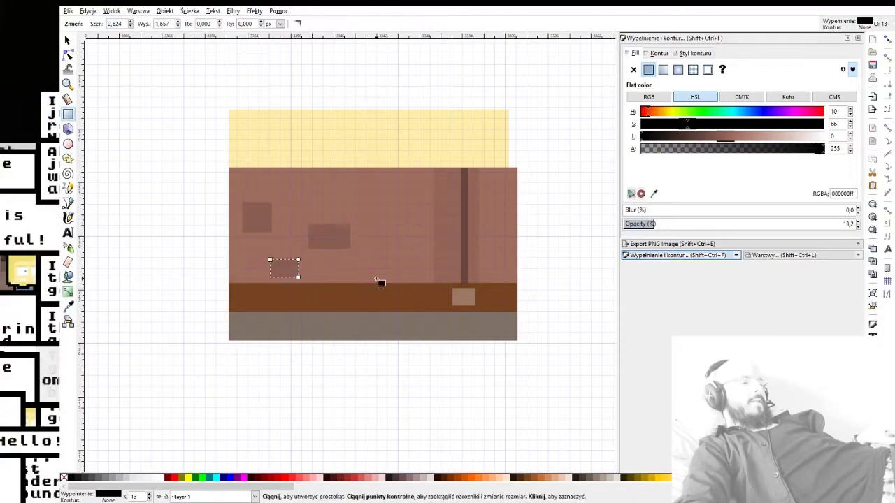
left_click_drag(292, 200, 305, 208)
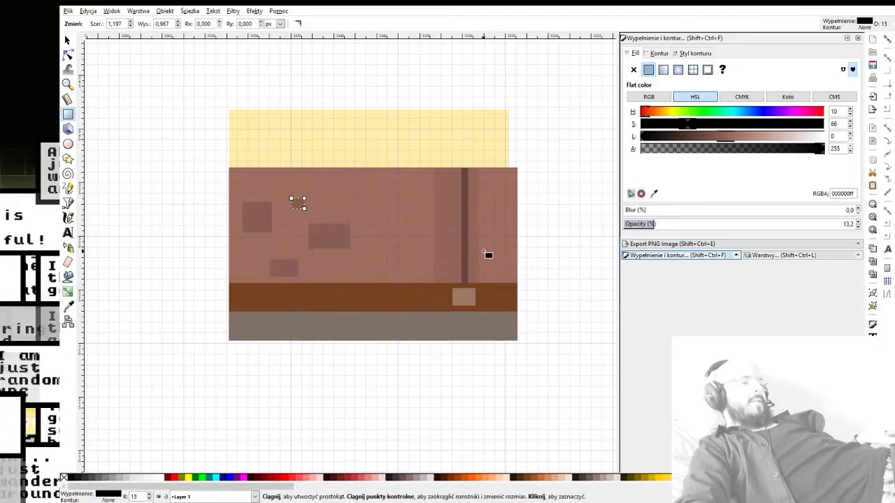
left_click_drag(508, 220, 510, 226)
left_click_drag(505, 267, 513, 282)
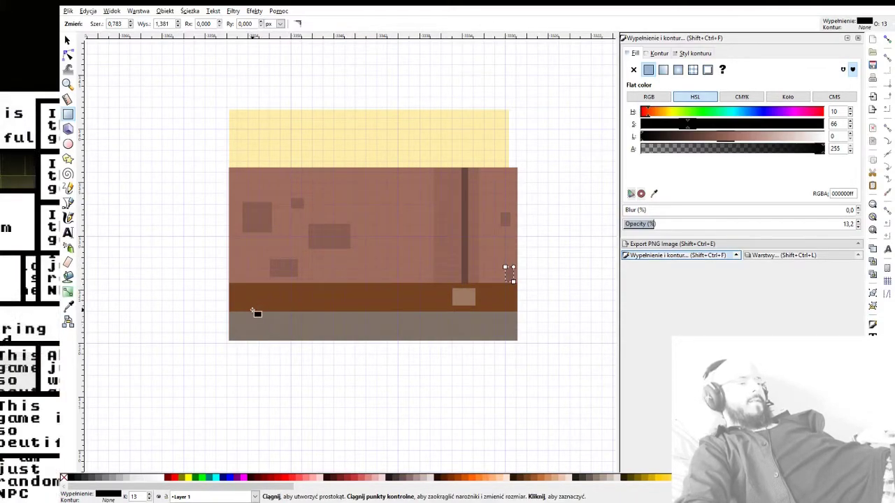
Step: Add three small dark patches along the grey strip below the belt and a translucent rectangle about 2.9 by 2.3 px over the buckle
left_click_drag(253, 324, 270, 332)
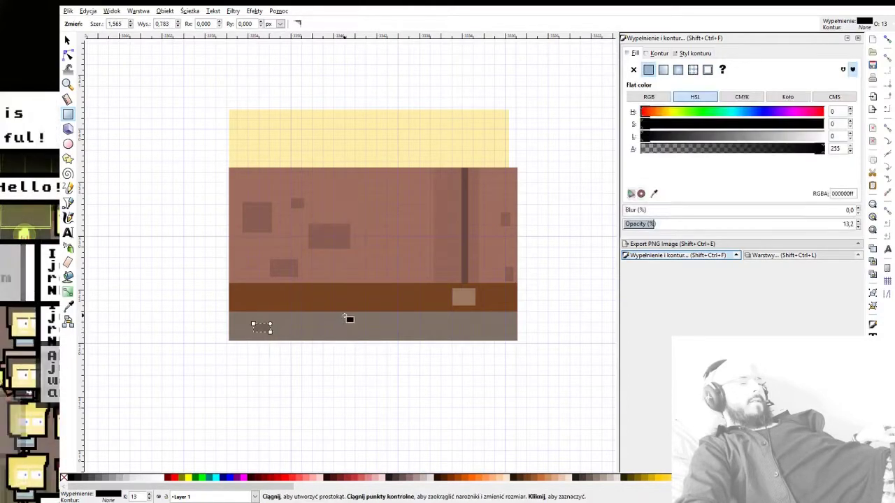
left_click_drag(344, 316, 386, 333)
scroll(473, 326, "down", 2)
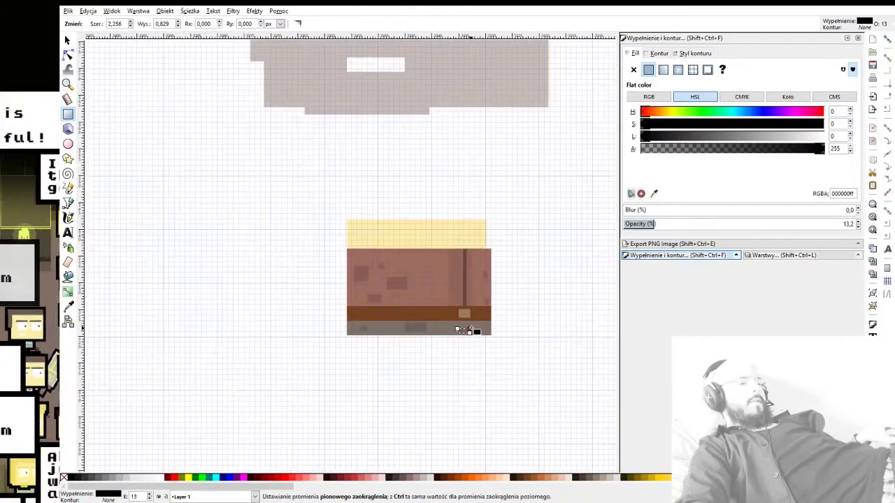
scroll(474, 318, "up", 6)
left_click_drag(363, 248, 488, 349)
scroll(482, 357, "down", 7)
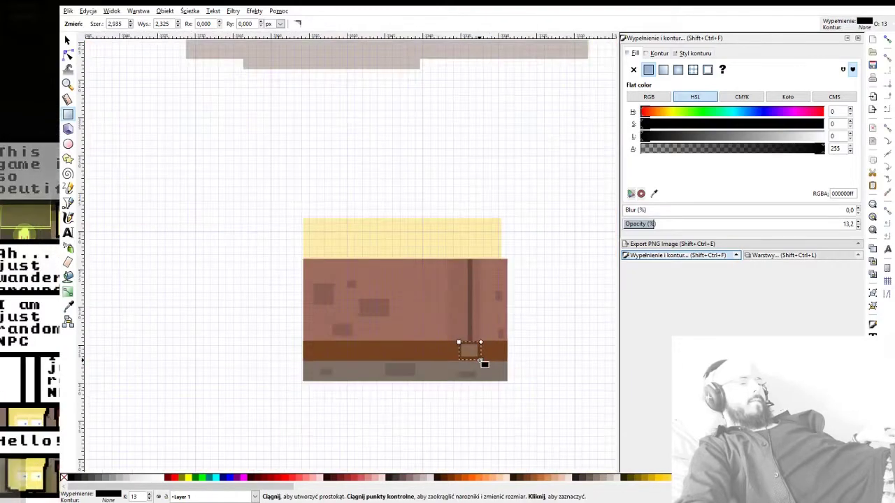
Step: Select all the torso pieces, including the neck, shirt, belt and patches, and group them
left_click(67, 40)
scroll(434, 244, "down", 3)
scroll(468, 271, "up", 2)
left_click(487, 367)
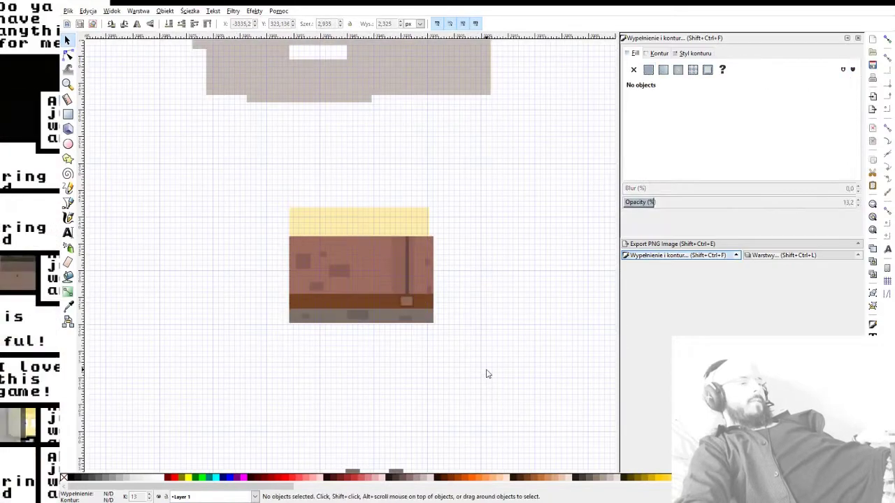
left_click_drag(489, 375, 117, 152)
key("ctrl+g")
scroll(413, 399, "down", 2)
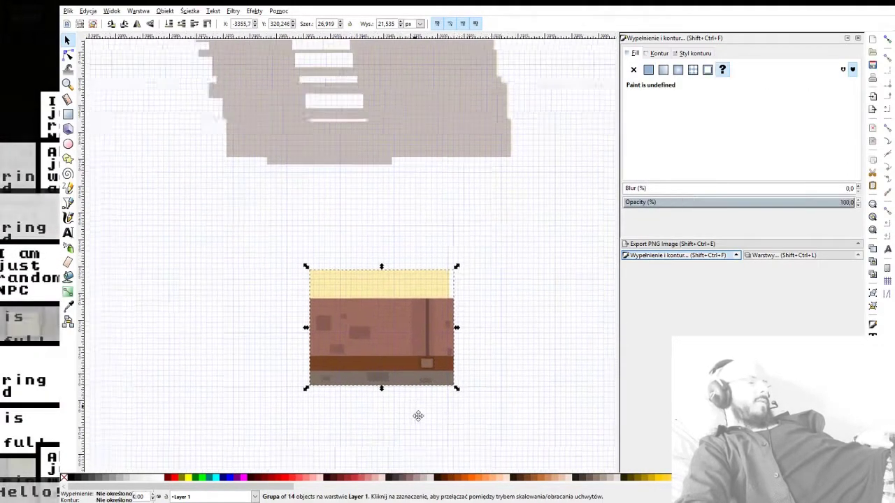
left_click_drag(519, 223, 235, 48)
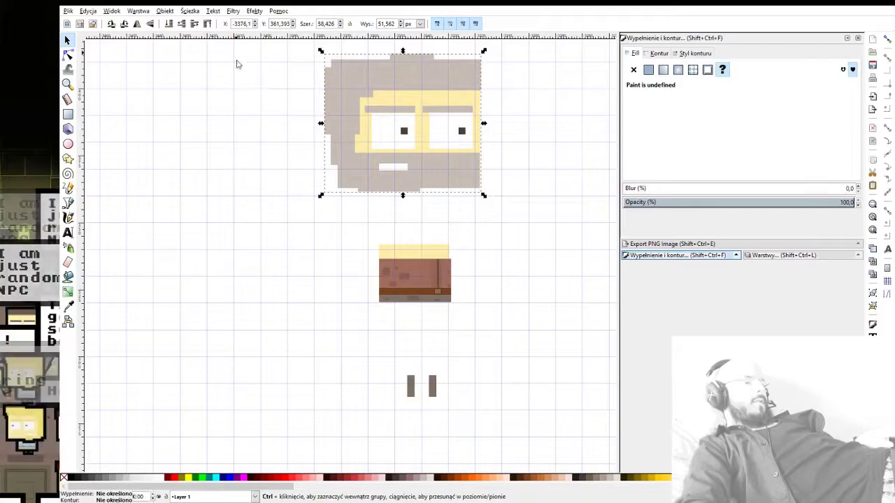
key("ctrl+f")
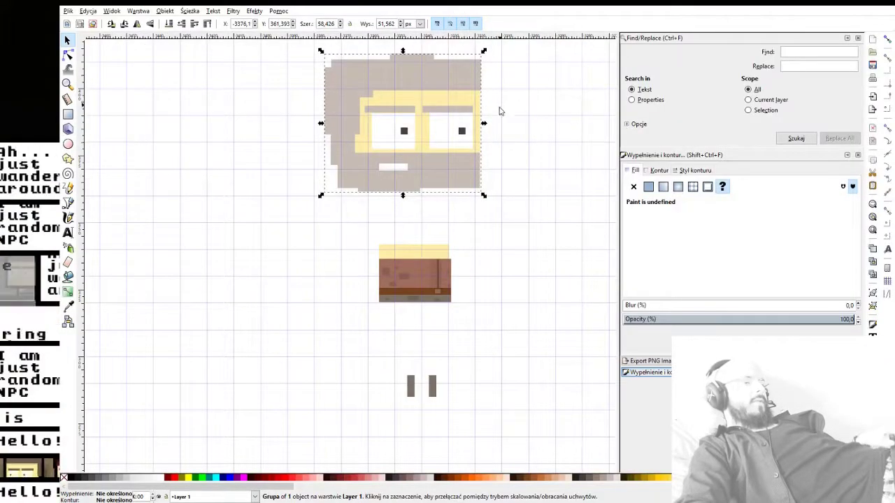
left_click(501, 173)
left_click(345, 160)
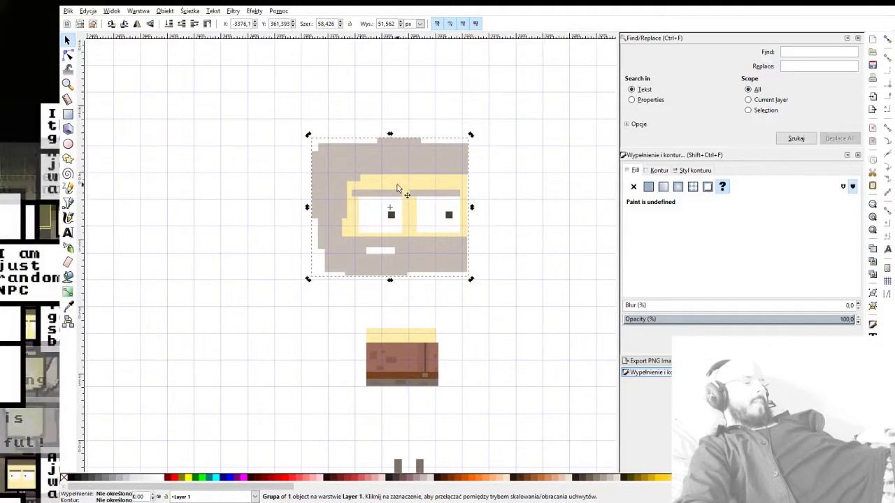
left_click_drag(398, 189, 352, 154)
key("ctrl+z")
left_click_drag(487, 266, 490, 100)
left_click_drag(475, 362, 388, 287)
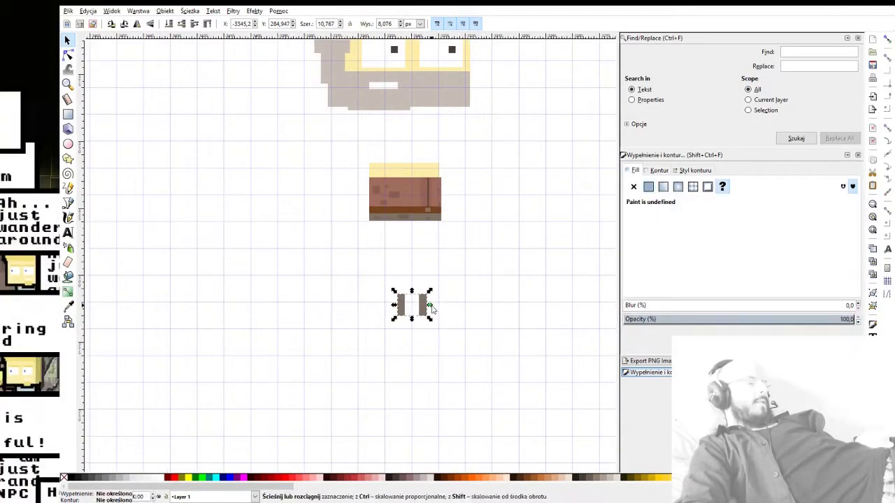
left_click_drag(436, 128, 469, 267)
left_click_drag(429, 164, 313, 187)
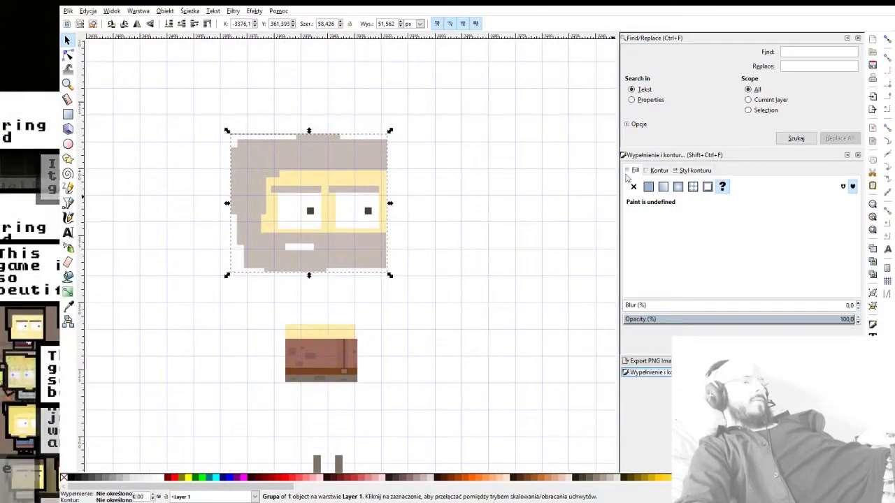
left_click(858, 37)
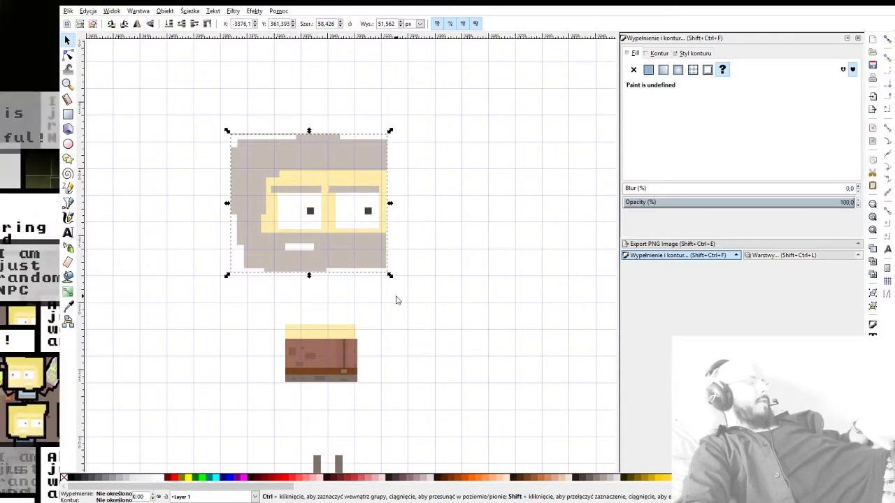
Step: Ungroup the bearded head completely and union a duplicate of its pieces into one silhouette
key("ctrl+shift+g")
key("ctrl+shift+g")
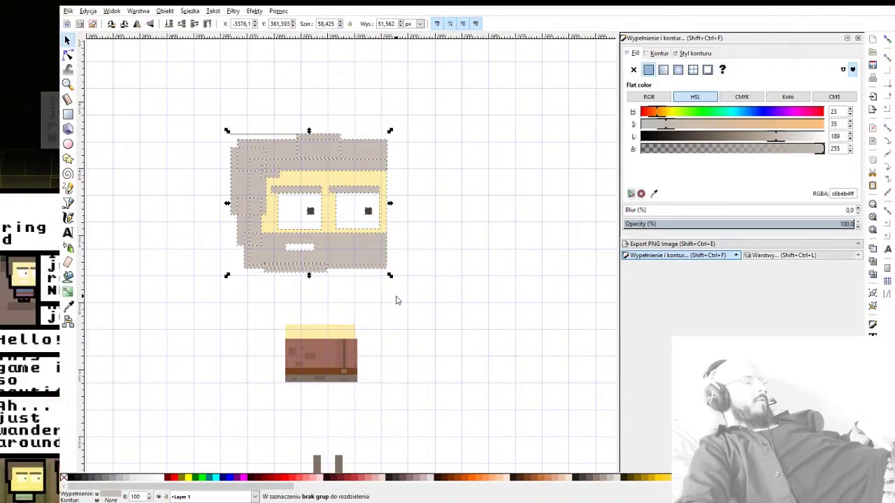
key("ctrl+plus")
Step: Give the head silhouette a solid black stroke 9 px wide
left_click(676, 56)
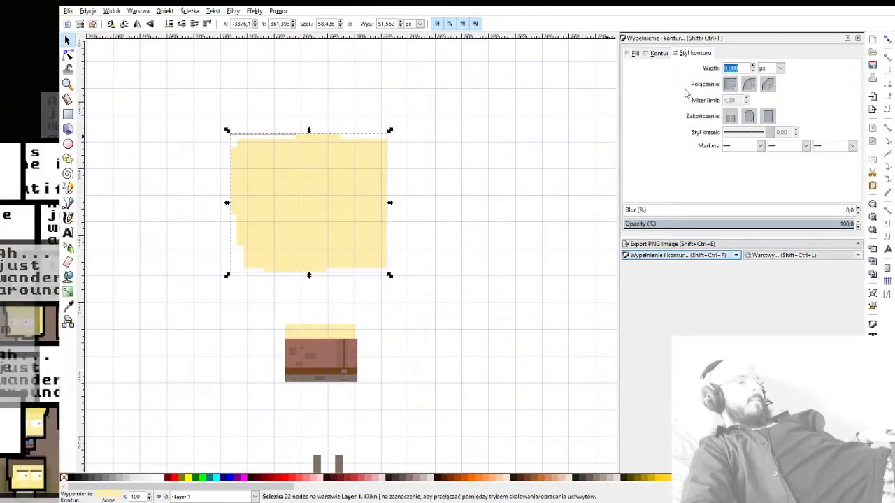
left_click(659, 54)
left_click(649, 69)
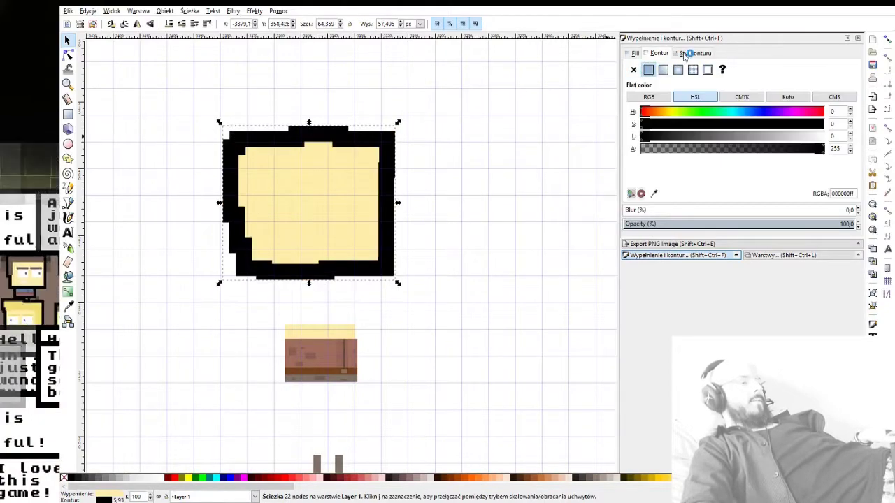
left_click(694, 53)
type("9")
key("Return")
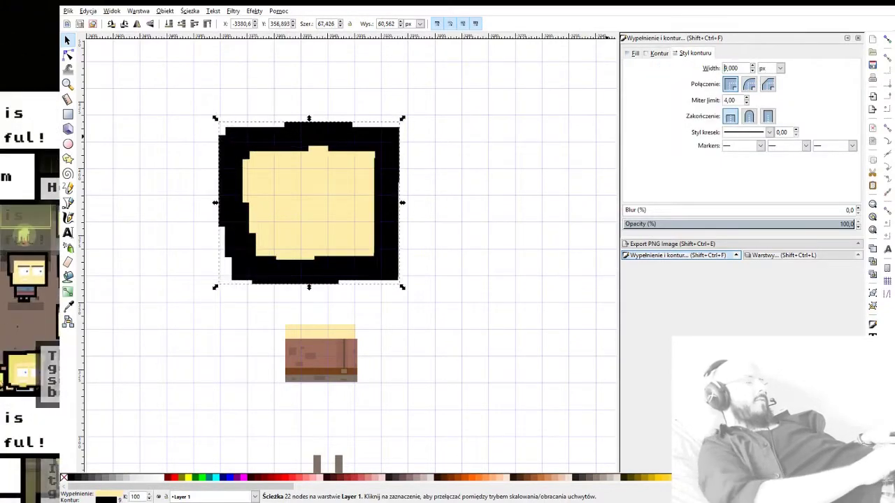
Step: Send the outlined silhouette behind the head artwork and group it with all the head pieces
left_click(169, 25)
scroll(370, 278, "down", 1)
left_click_drag(467, 290, 140, 60)
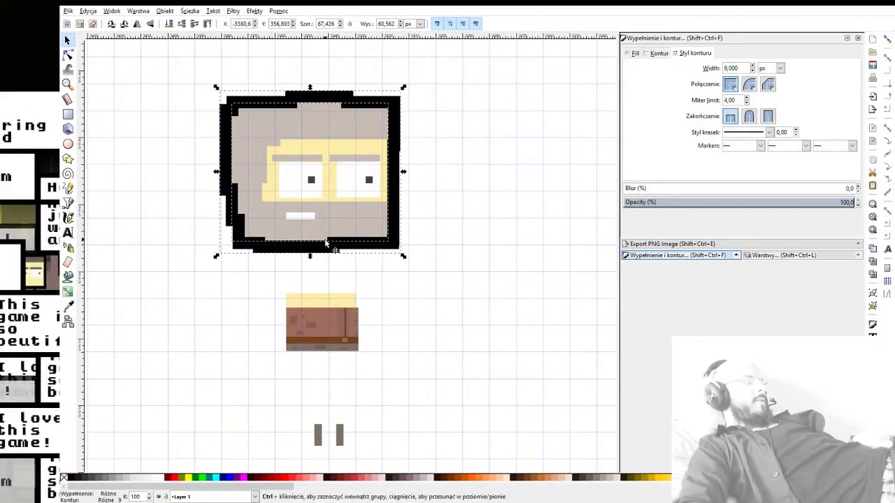
key("ctrl+g")
Step: Ungroup the torso completely and union its pieces into one silhouette
scroll(391, 381, "down", 3)
left_click(349, 251)
left_click(396, 301)
left_click(335, 237)
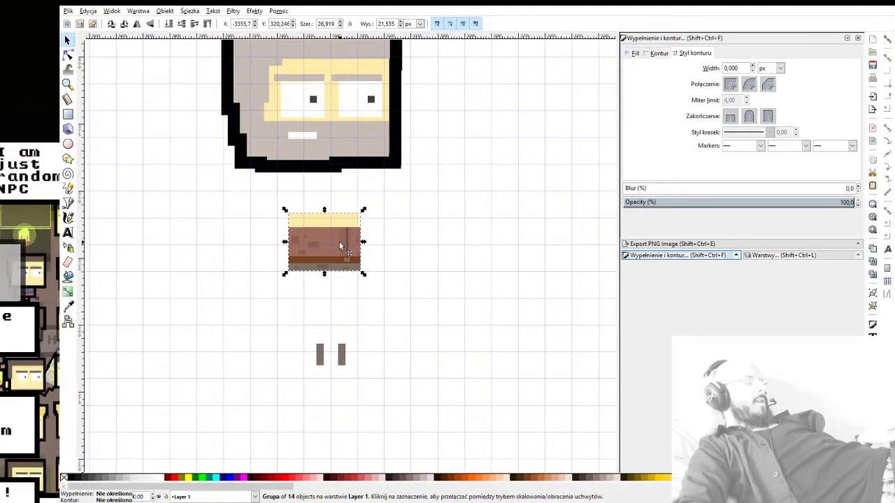
key("ctrl+shift+g")
key("ctrl+shift+g")
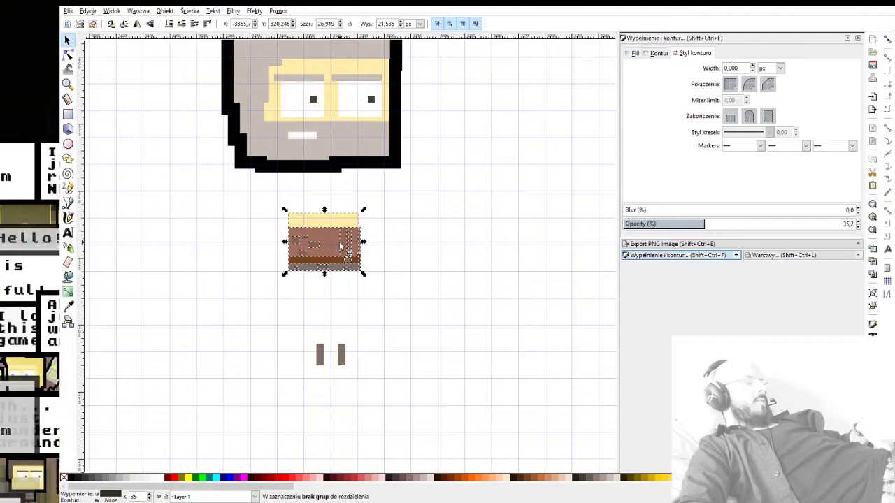
key("ctrl+plus")
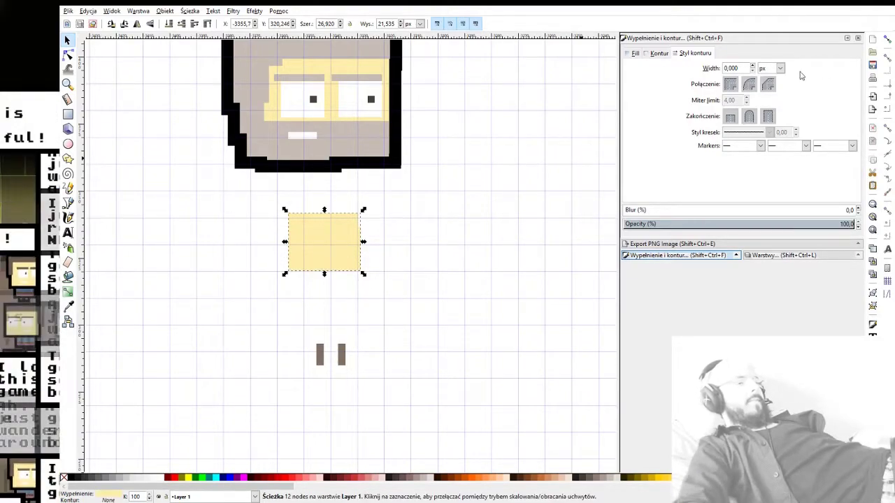
Step: Give the torso silhouette a solid black stroke 9 px wide
left_click(666, 53)
left_click(649, 69)
left_click(687, 53)
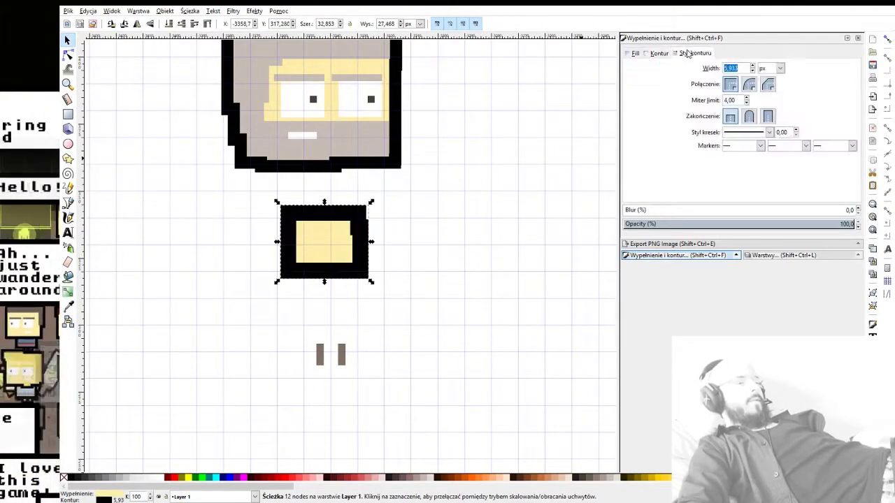
type("9")
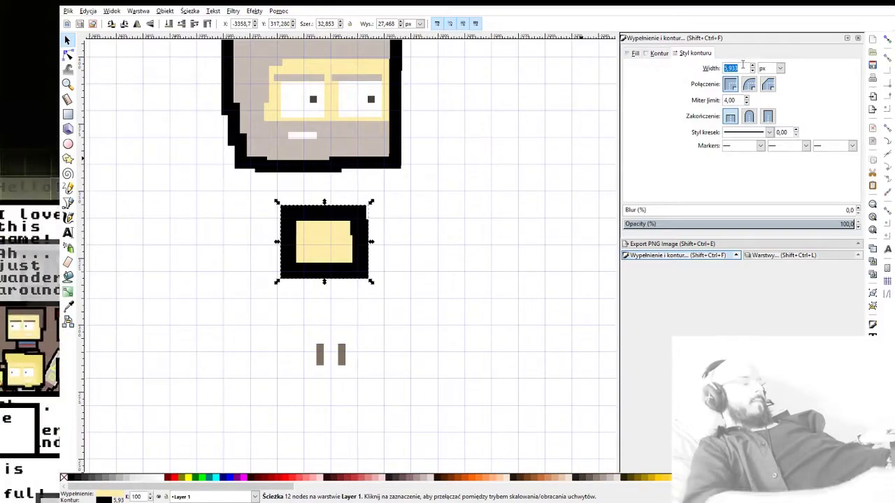
key("Return")
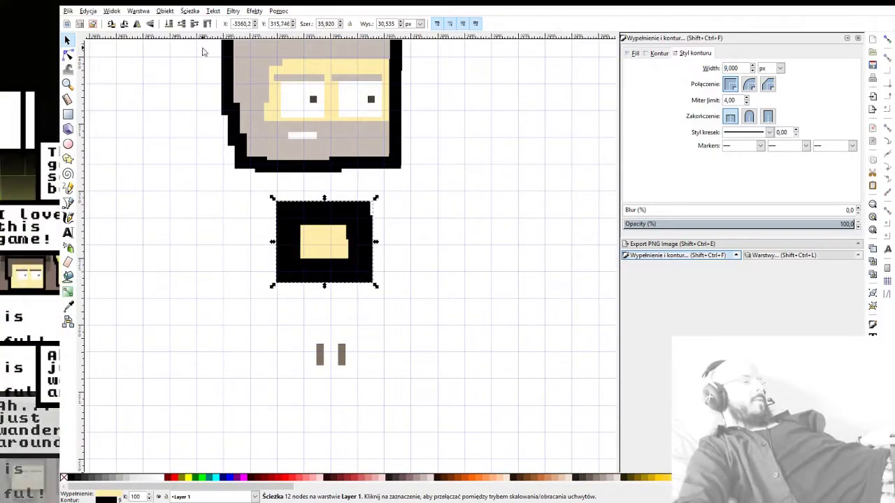
Step: Send the outlined torso silhouette behind the torso artwork and group it with all the torso pieces
left_click(170, 25)
left_click(433, 295)
left_click_drag(432, 295, 225, 190)
key("ctrl+g")
Step: Ungroup the two leg rectangles completely and combine them into a single path
left_click_drag(462, 323, 507, 234)
scroll(378, 270, "up", 4)
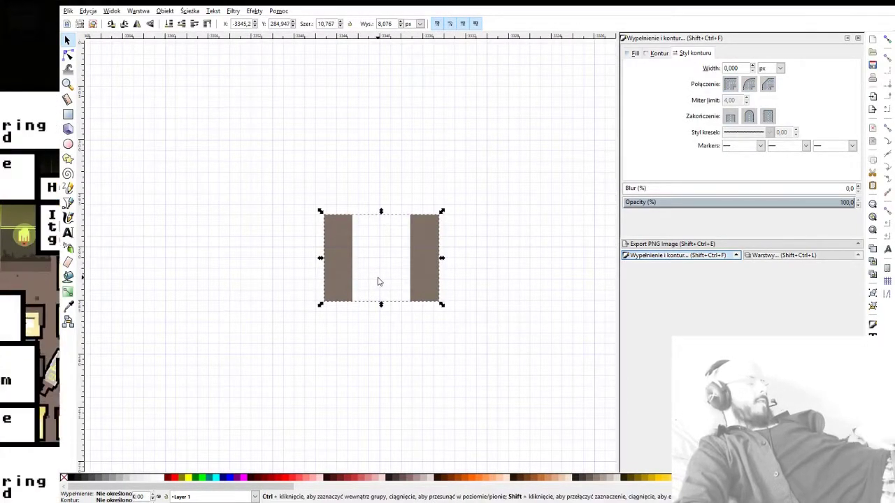
key("ctrl+shift+g")
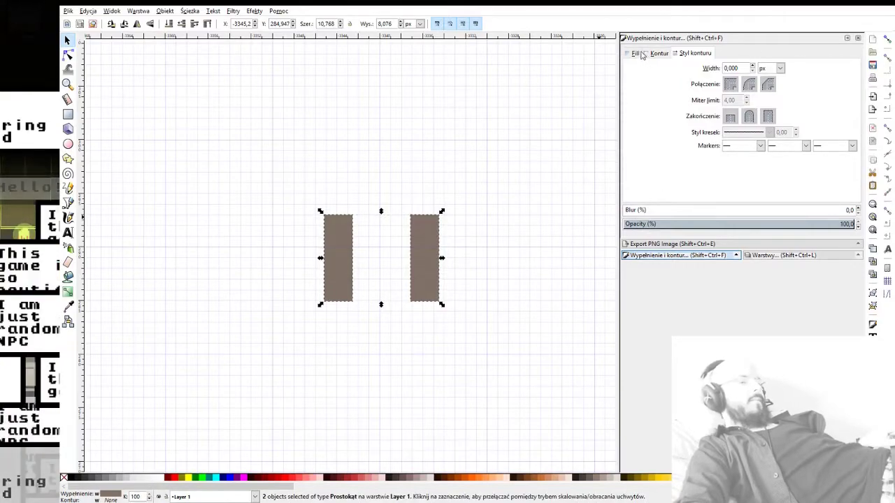
key("ctrl+k")
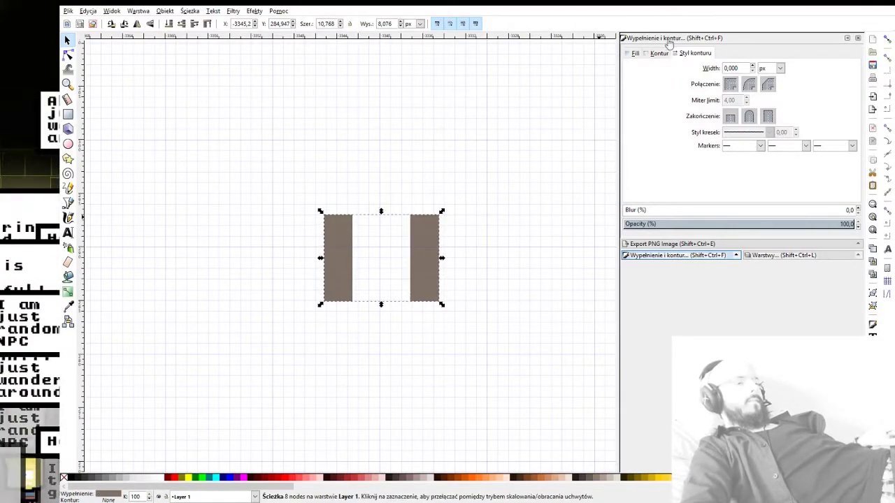
Step: Give the combined leg path a solid black stroke 9 px wide
left_click(635, 54)
left_click(659, 54)
left_click(650, 70)
left_click(697, 54)
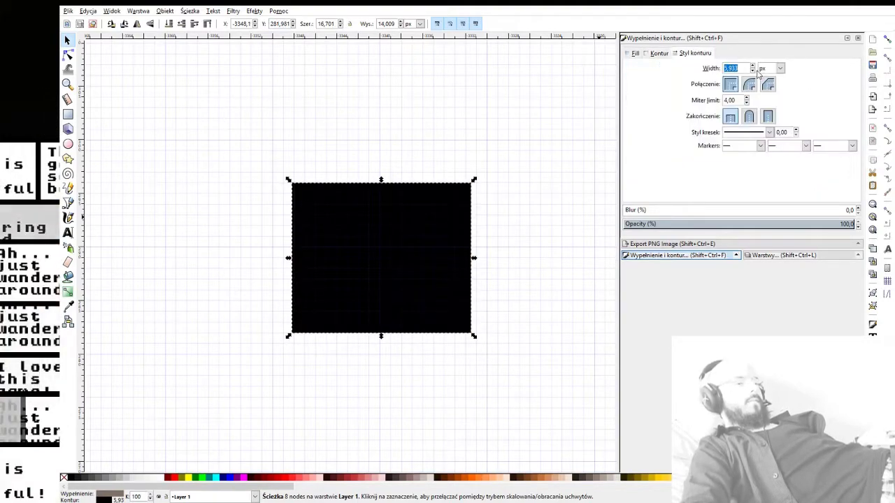
type("9")
key("Return")
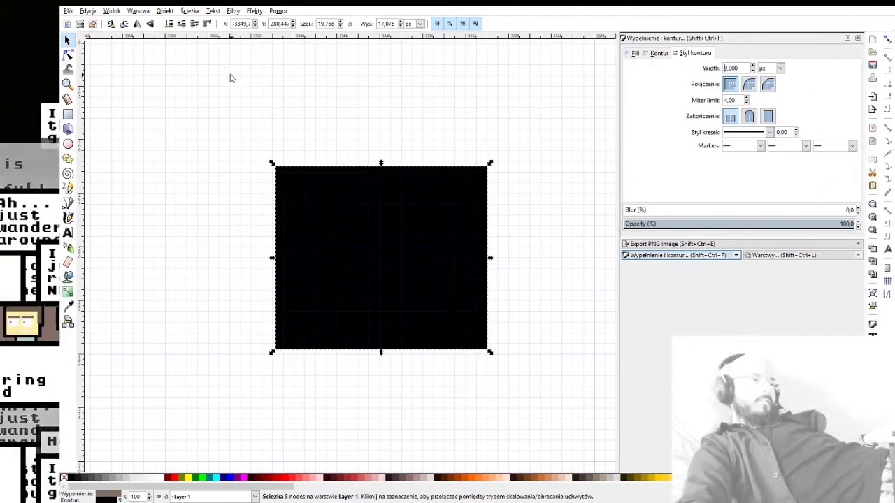
Step: Send the outlined leg path behind the leg artwork and group it with all the leg pieces
left_click(167, 23)
left_click(547, 207)
scroll(538, 242, "down", 3)
left_click_drag(544, 299, 383, 209)
key("ctrl+g")
scroll(375, 240, "up", 6)
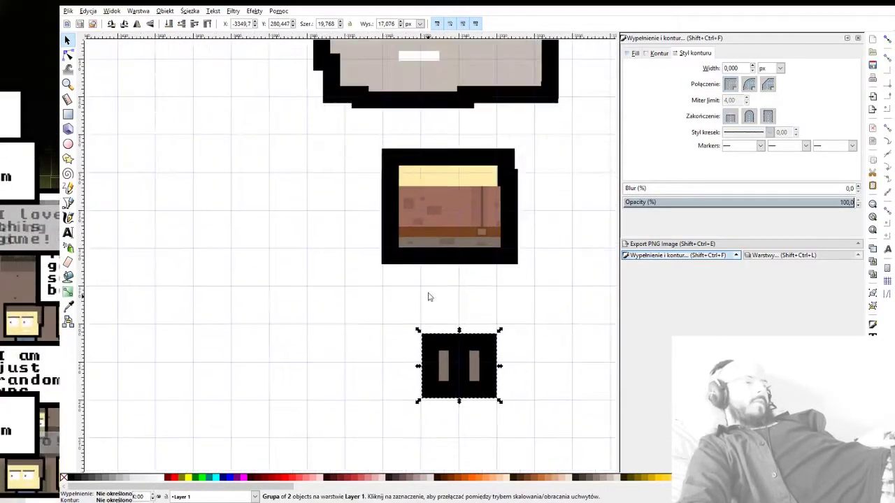
Step: Select the outlined head group and set the PNG export area to the selection
mouse_move(441, 97)
left_mouse_down()
mouse_move(391, 105)
mouse_move(448, 105)
left_mouse_up()
scroll(435, 203, "down", 2)
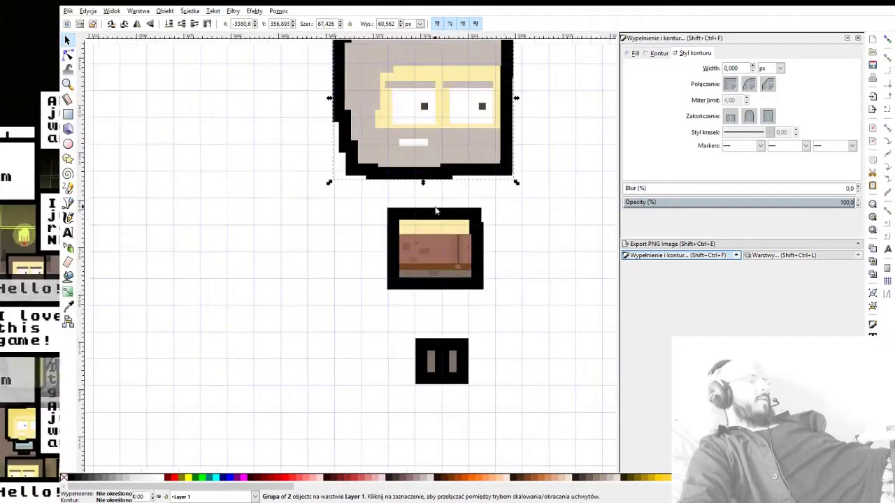
mouse_move(438, 222)
left_mouse_down()
mouse_move(382, 225)
mouse_move(439, 223)
left_mouse_up()
mouse_move(428, 302)
left_mouse_down()
mouse_move(369, 304)
mouse_move(428, 303)
left_mouse_up()
left_click(432, 108)
scroll(495, 160, "up", 1)
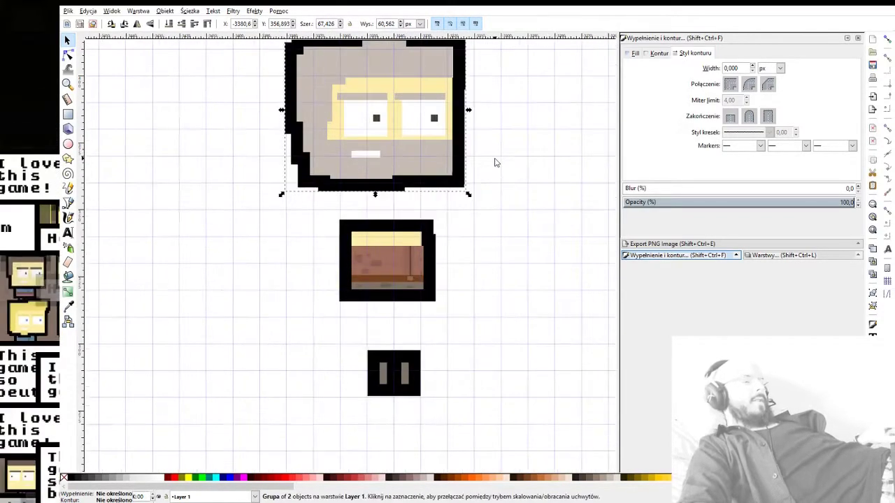
left_click(646, 244)
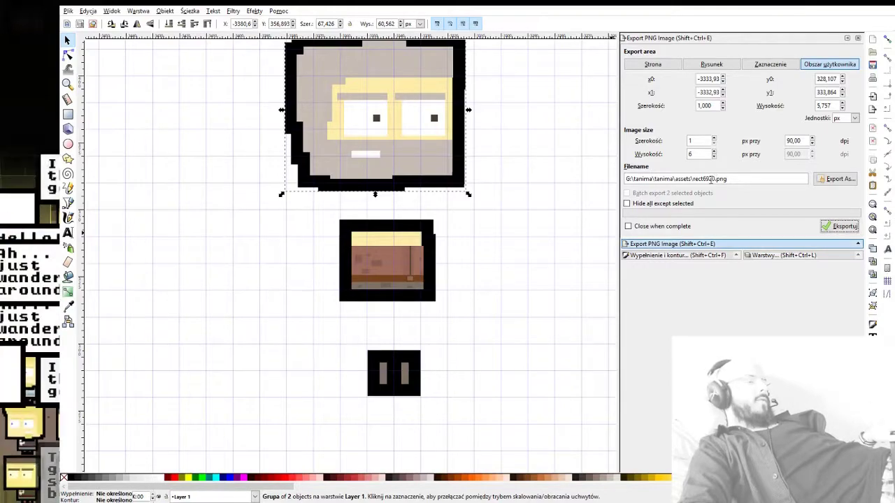
left_click(769, 64)
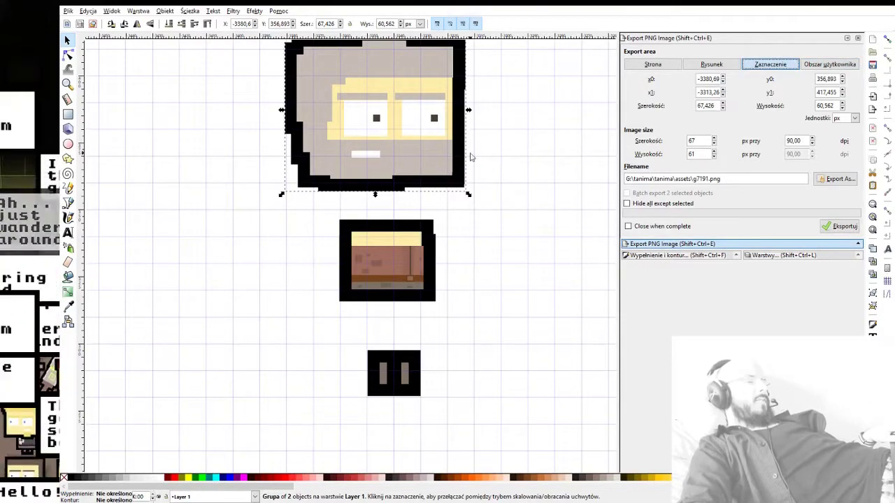
Step: Switch to the code editor and copy the name head4 from the heads list in generateRandomNPC
double_click(695, 179)
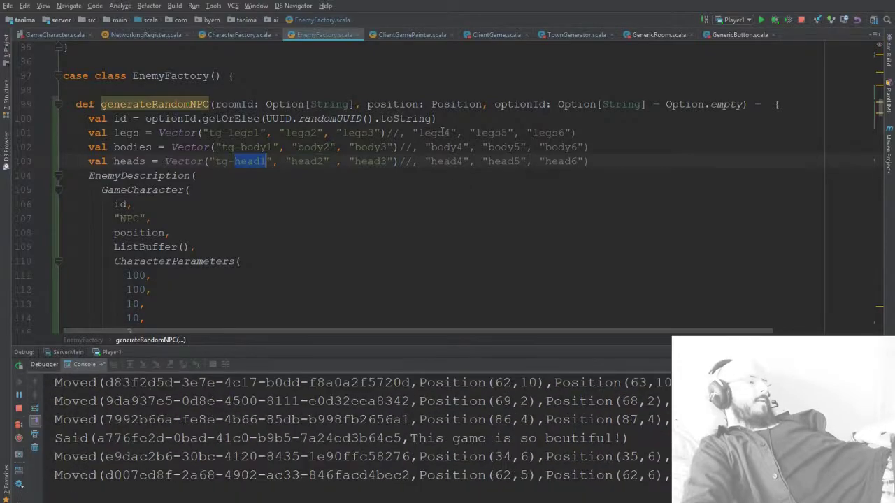
scroll(479, 193, "up", 1)
double_click(444, 179)
double_click(448, 189)
double_click(447, 204)
key("ctrl+c")
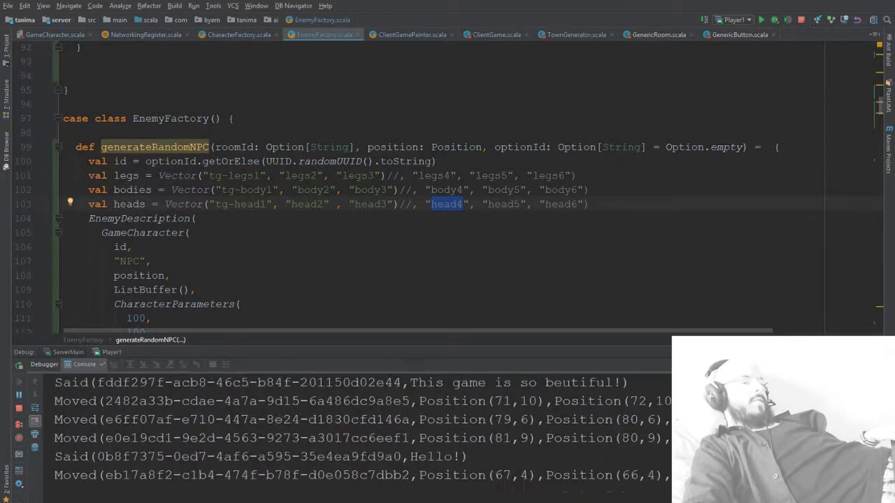
Step: Switch back to Inkscape and replace the head's PNG export file name with the copied head4
key("alt+Tab")
scroll(433, 169, "up", 1)
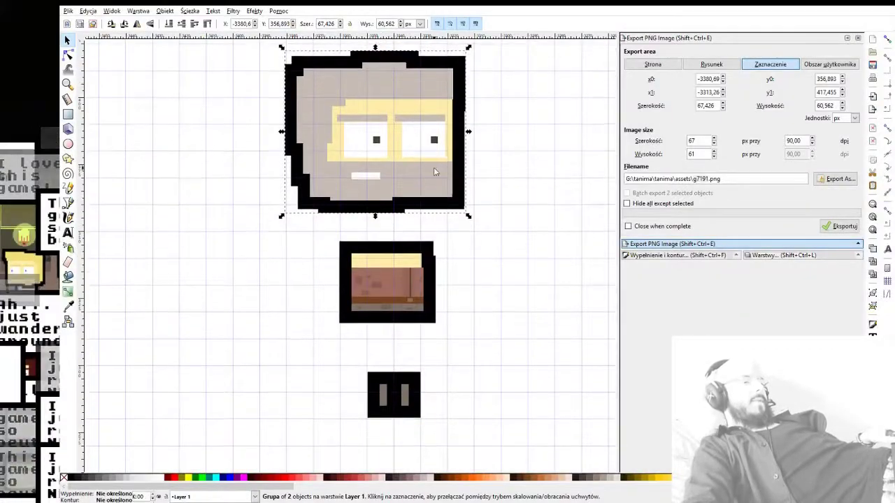
double_click(700, 181)
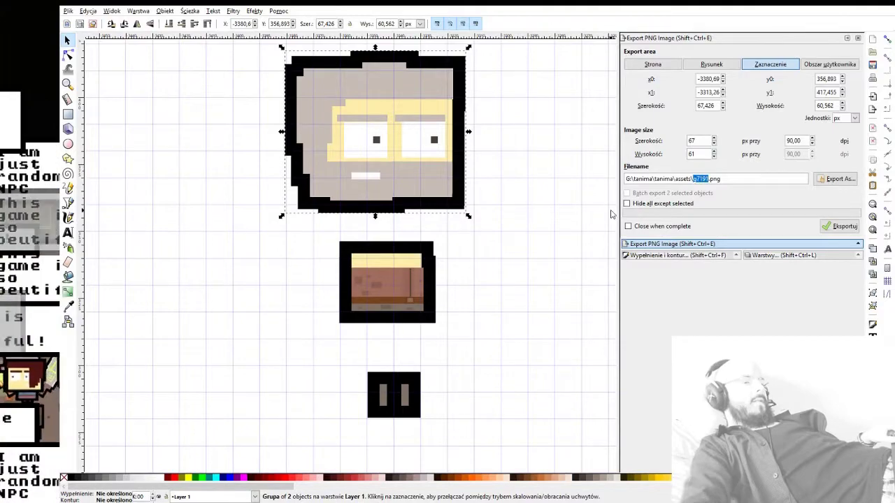
key("ctrl+v")
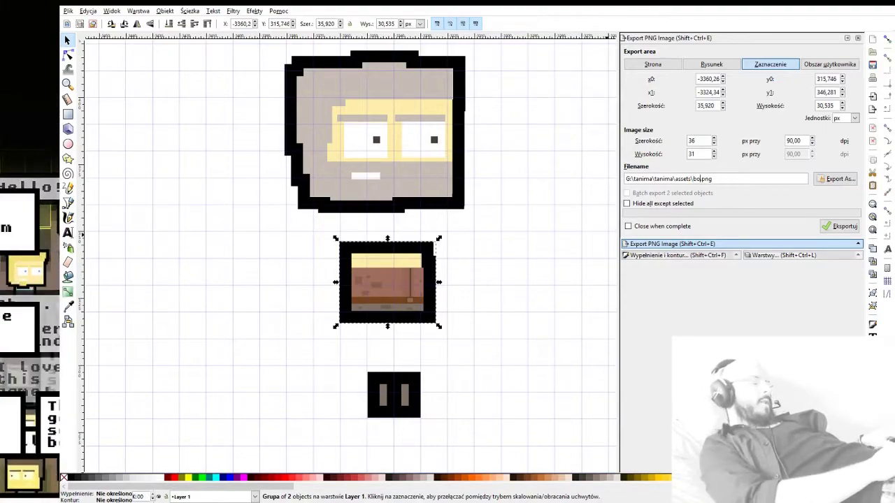
Step: Name the torso's PNG export file body4.png and select the outlined legs group
type("y4")
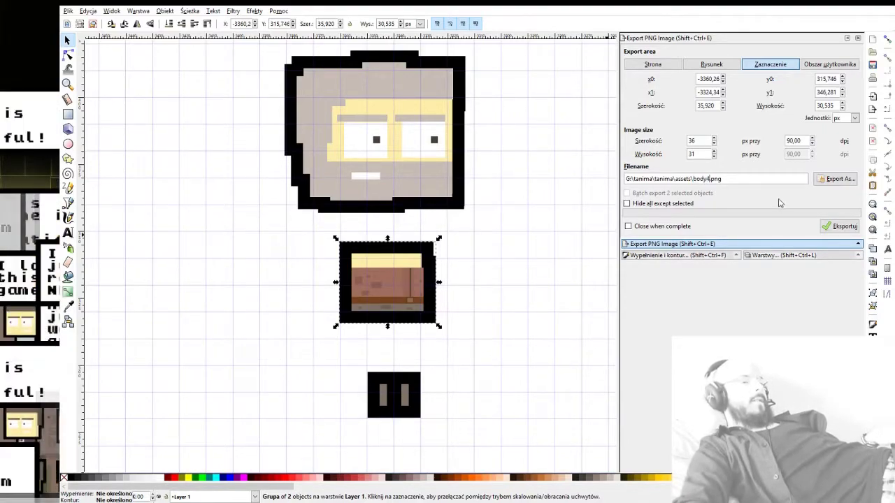
left_click(407, 396)
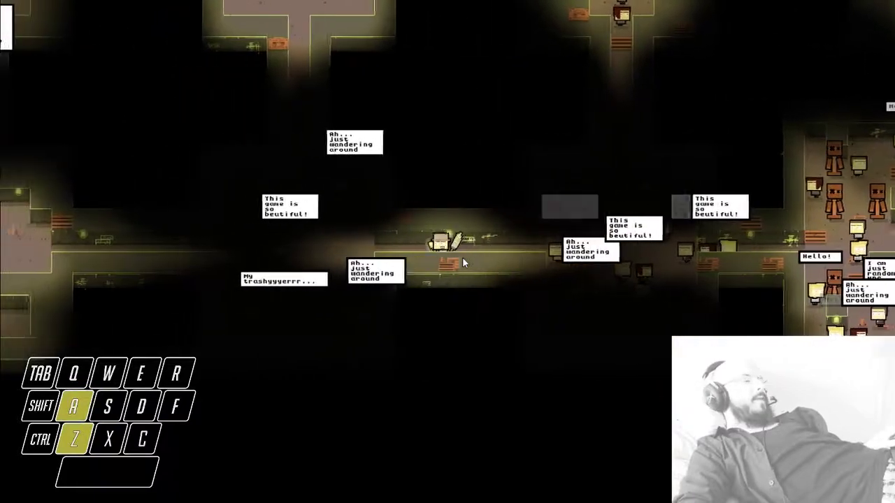
key("w")
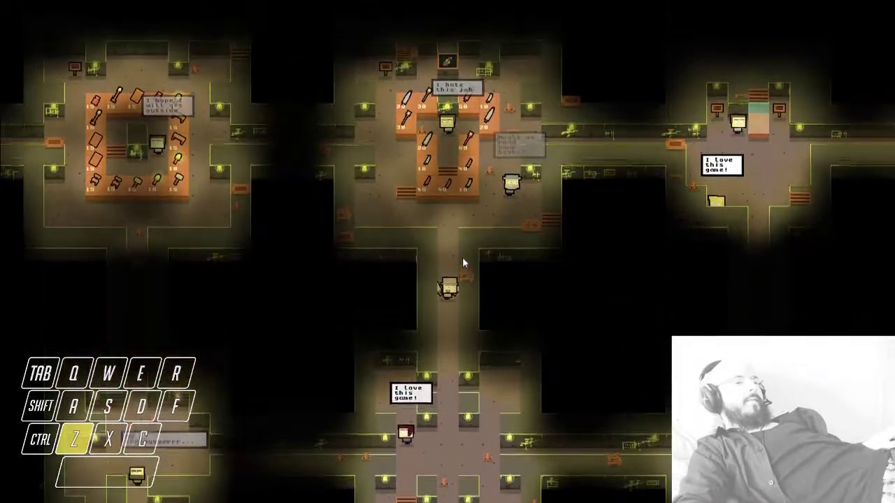
key("d")
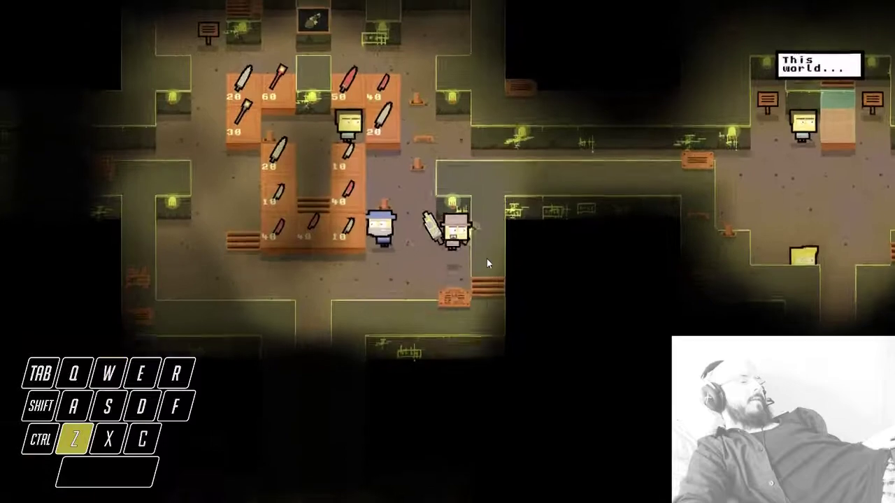
key("d")
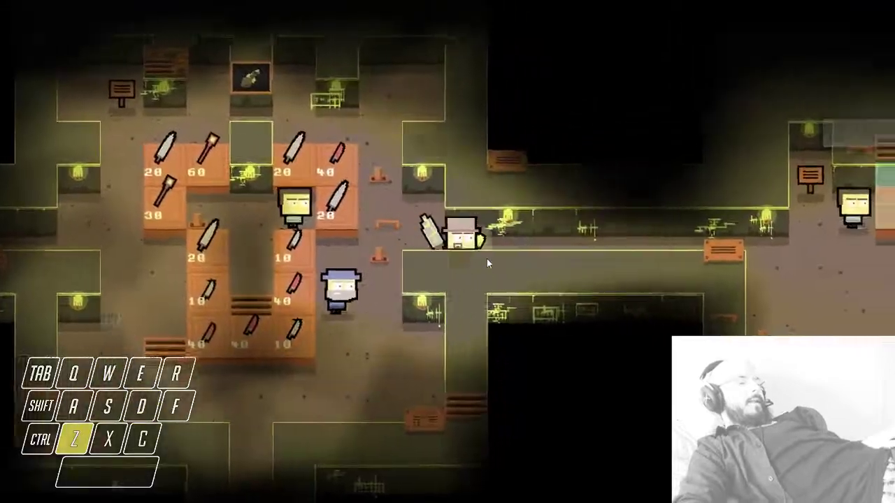
key("s")
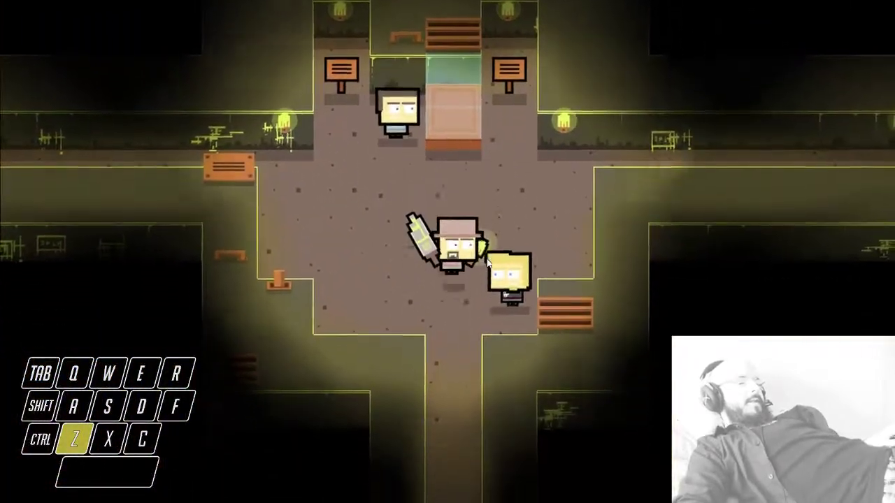
key("w")
key("d")
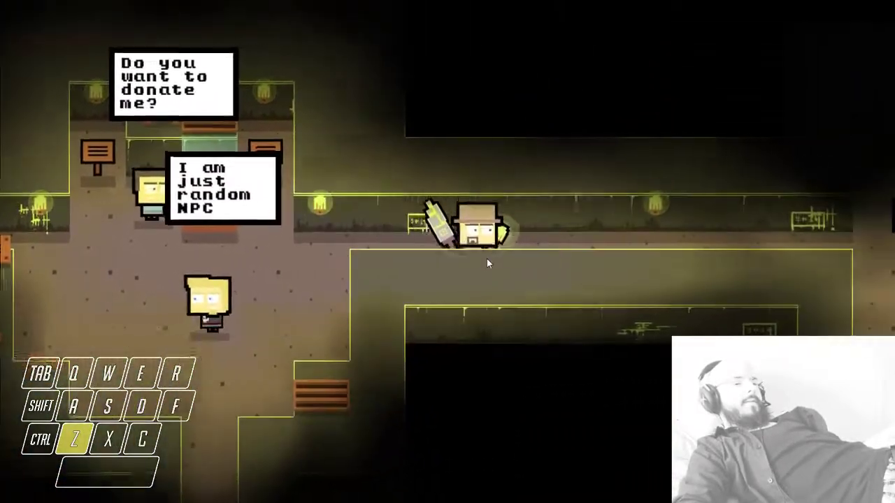
key("d")
key("s")
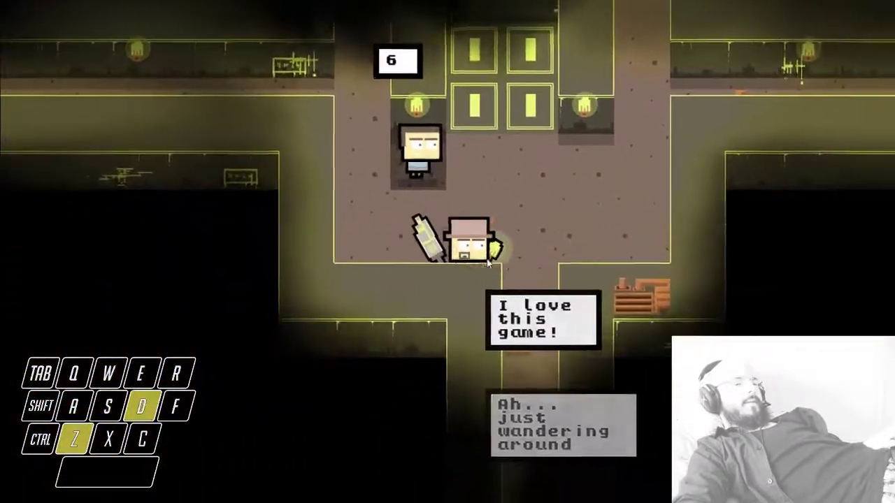
key("s")
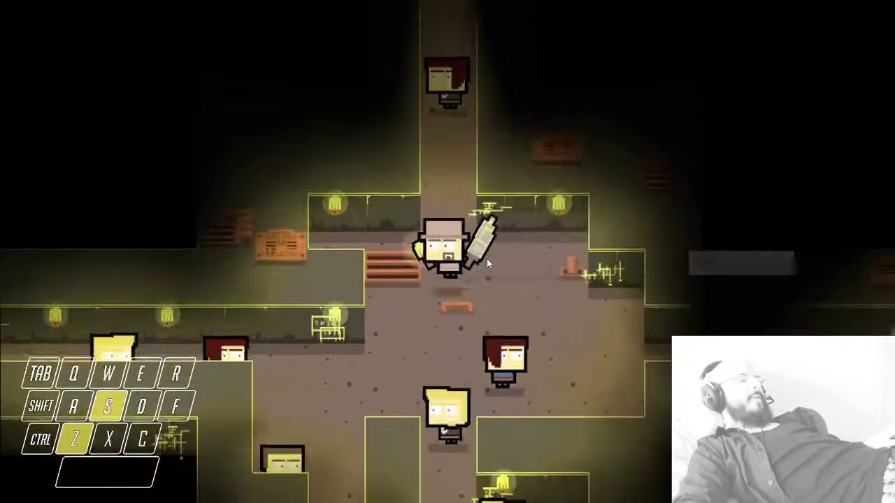
key("s")
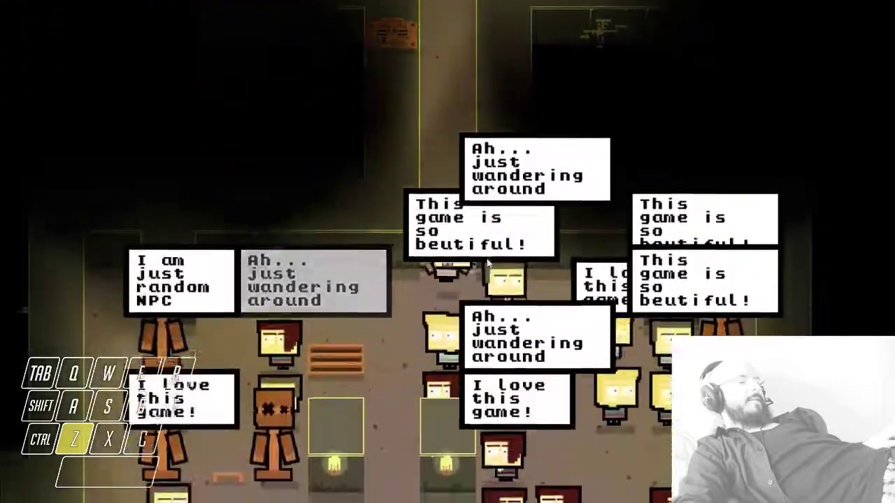
key("w")
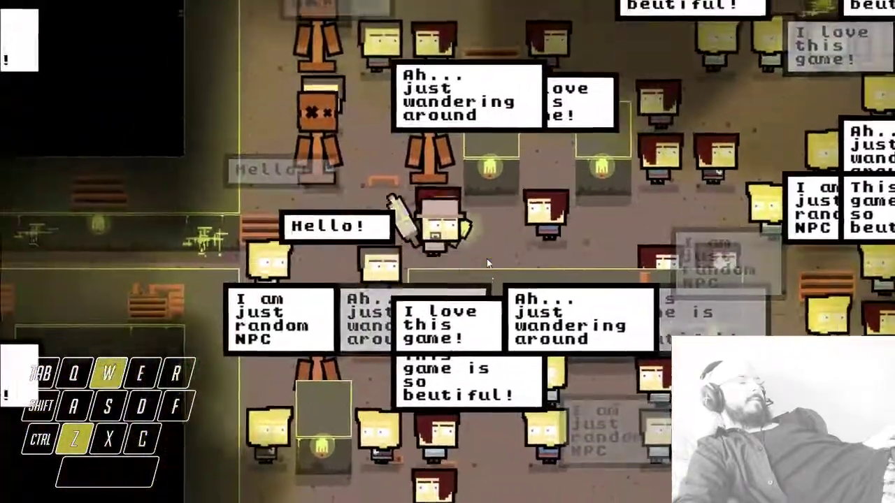
key("w")
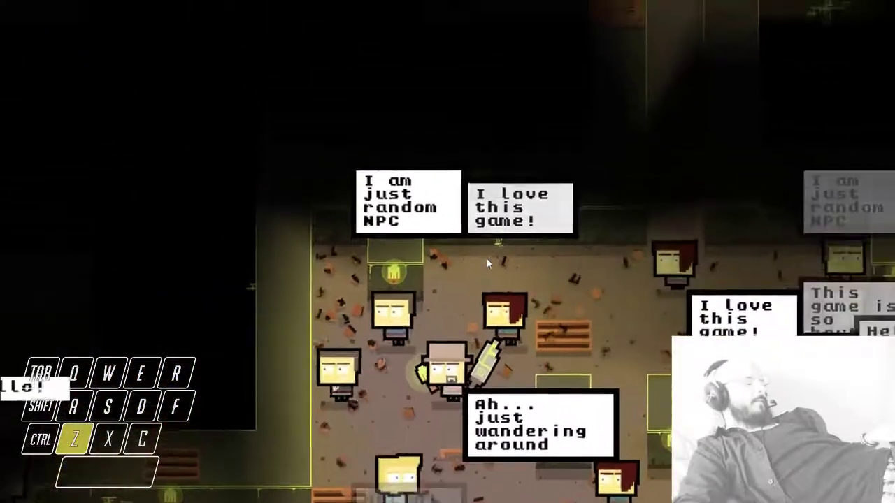
key("s")
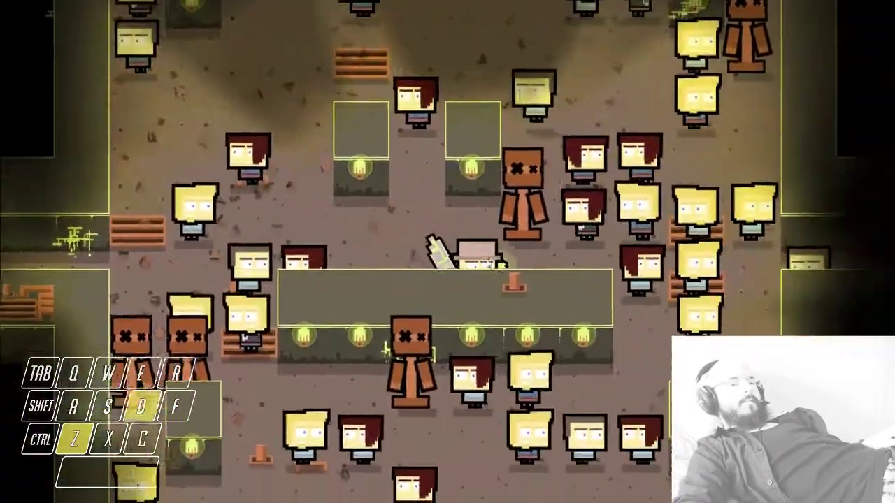
key("d")
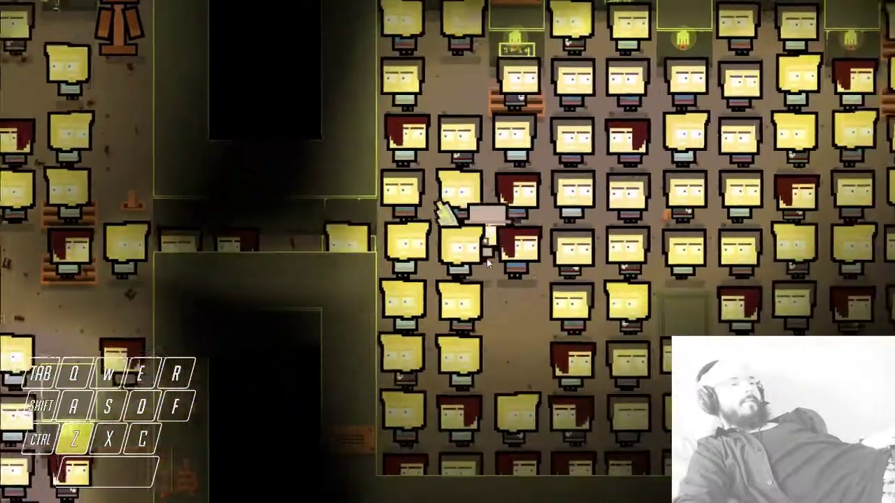
key("a")
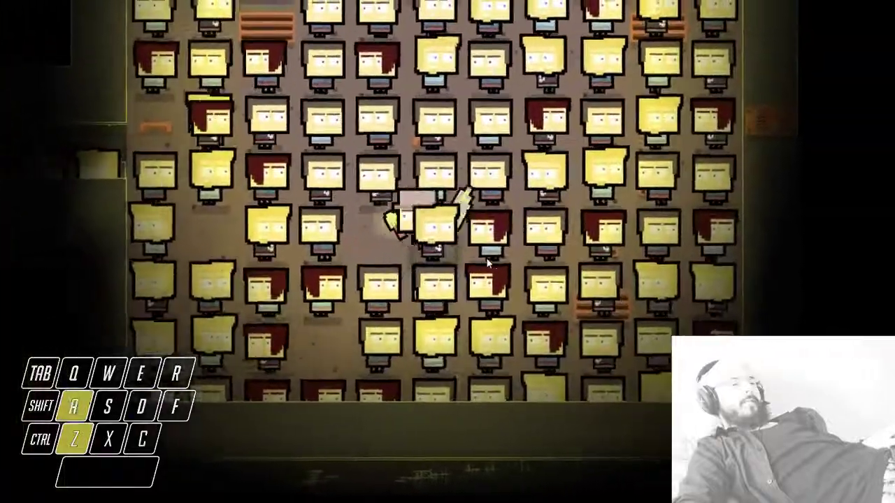
key("a")
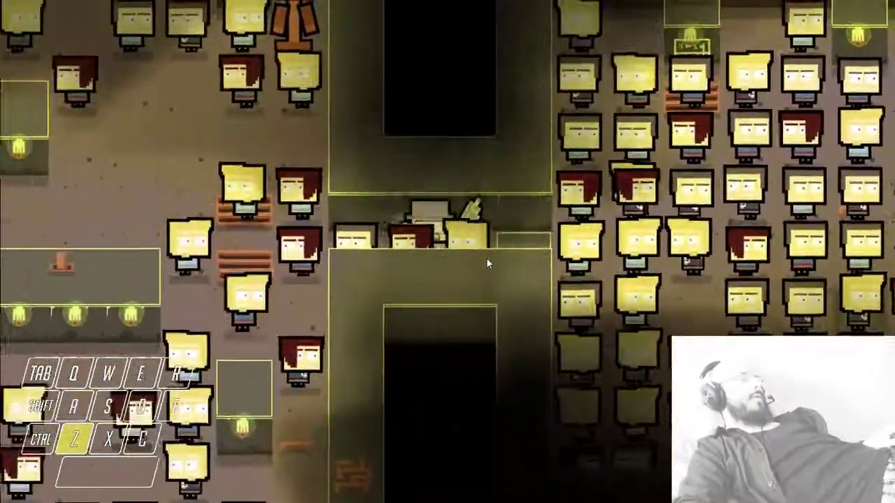
key("a")
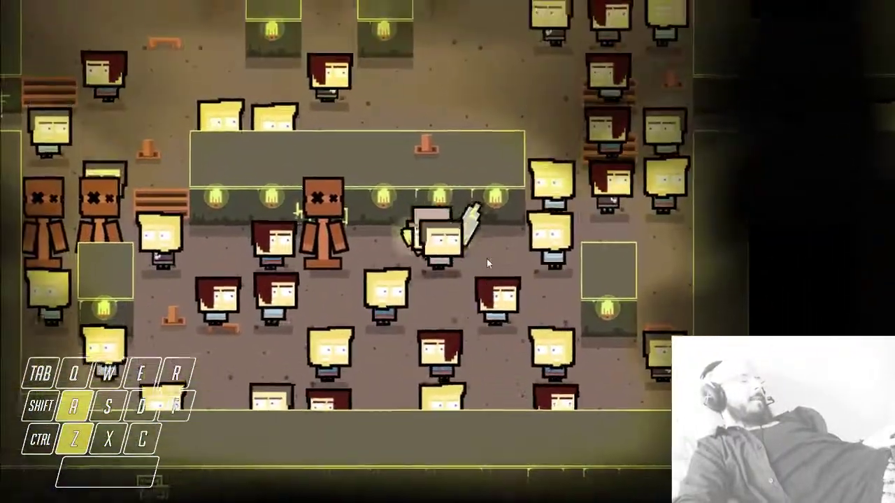
key("a")
key("z")
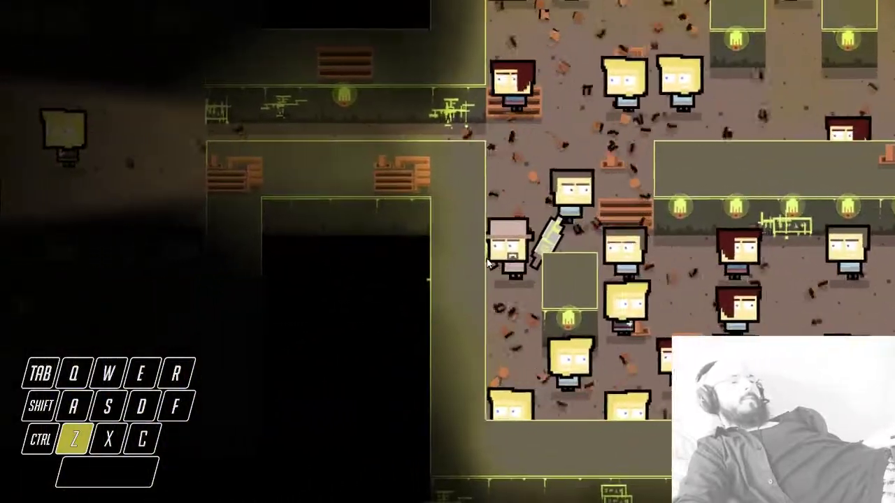
key("s")
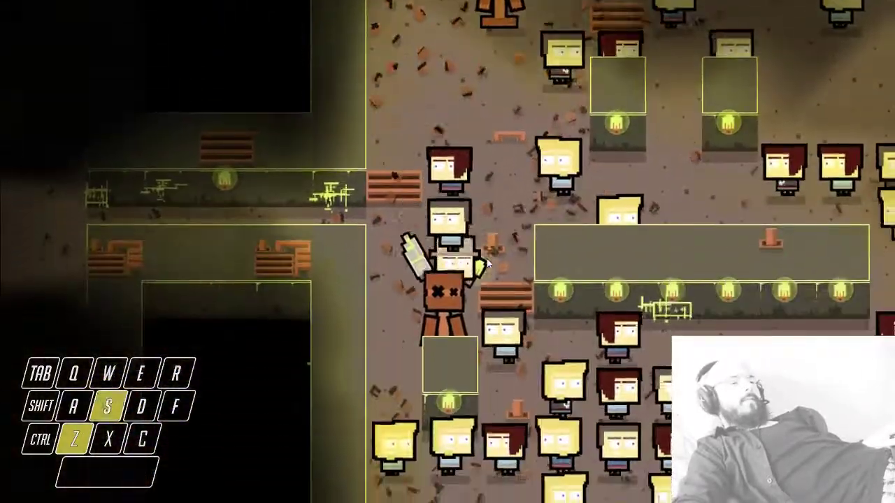
key("d")
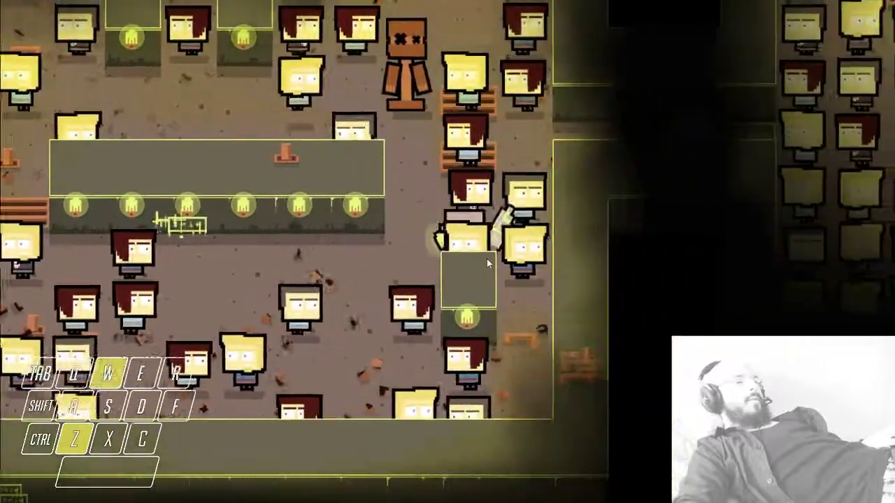
Step: Walk the character through the running game's town rooms and corridors to examine the random NPC crowd
key("w")
key("d")
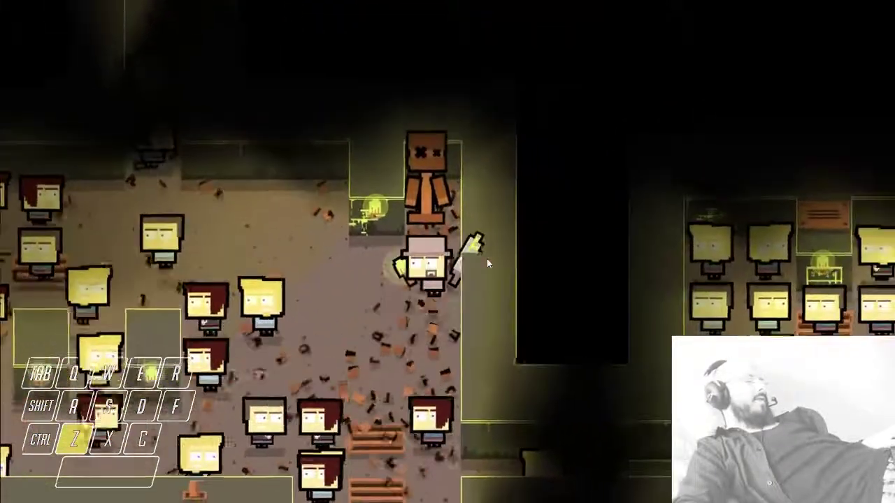
key("w")
key("s")
key("d")
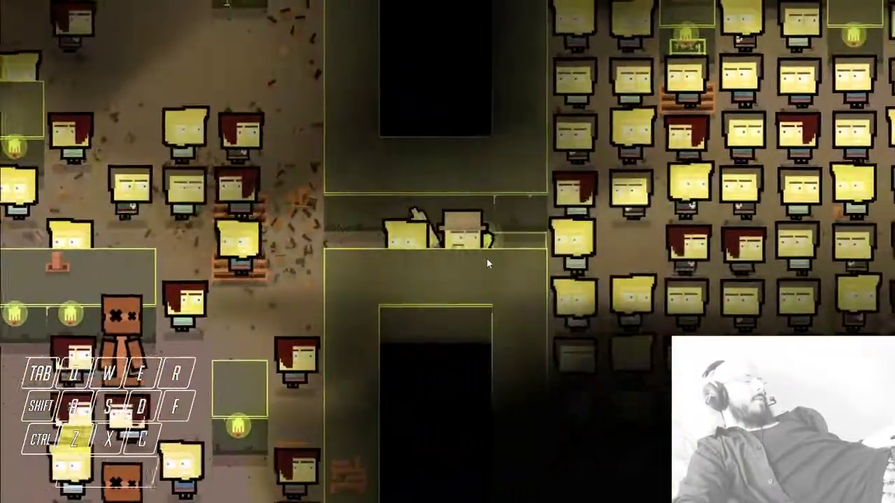
key("d")
key("a")
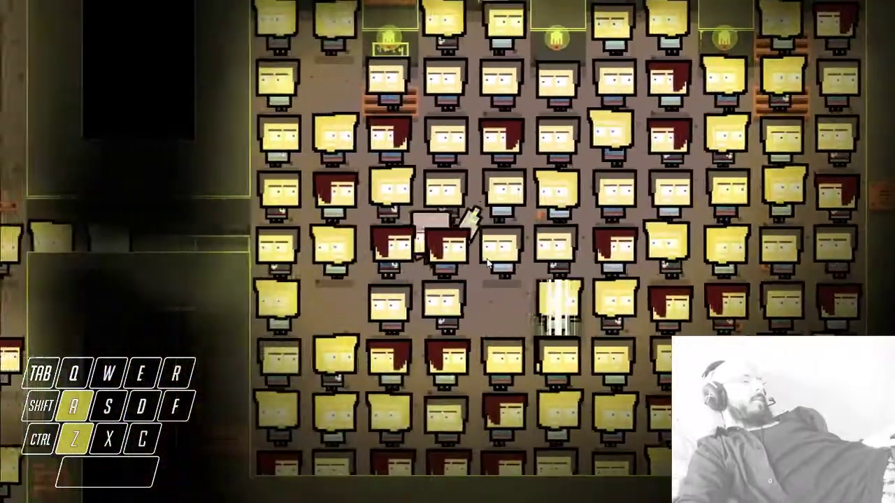
key("d")
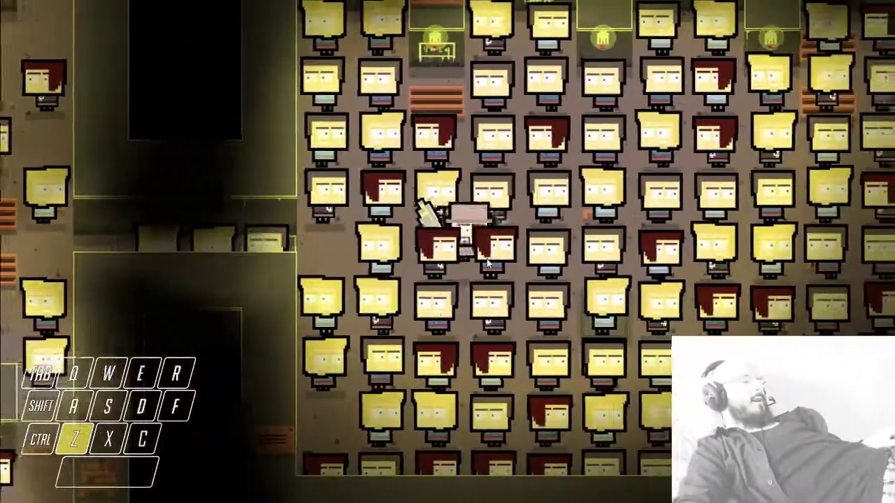
key("a")
key("a")
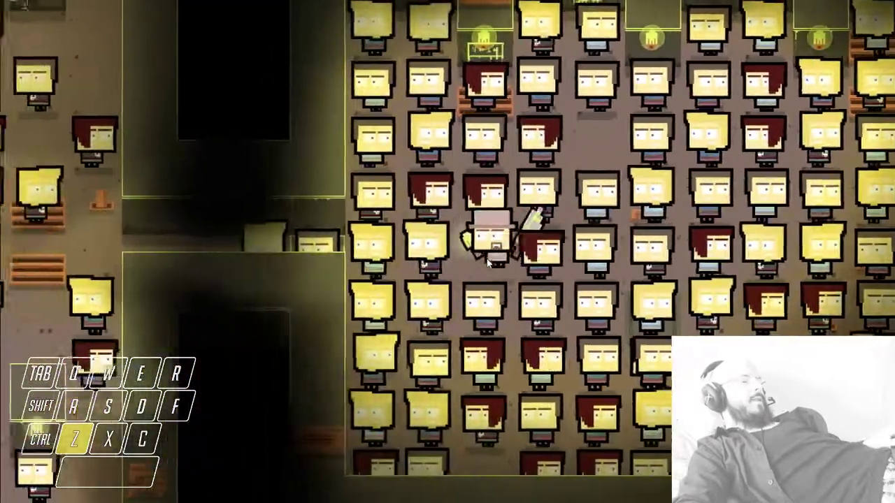
key("Left")
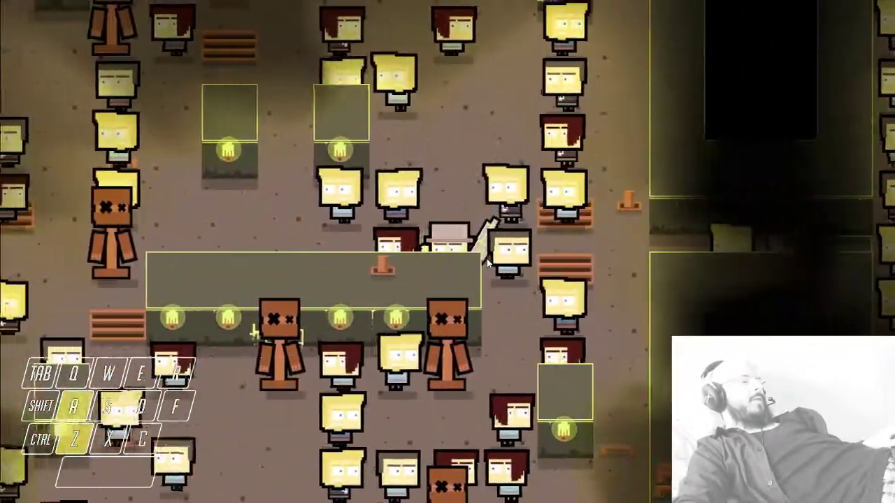
key("s")
key("d")
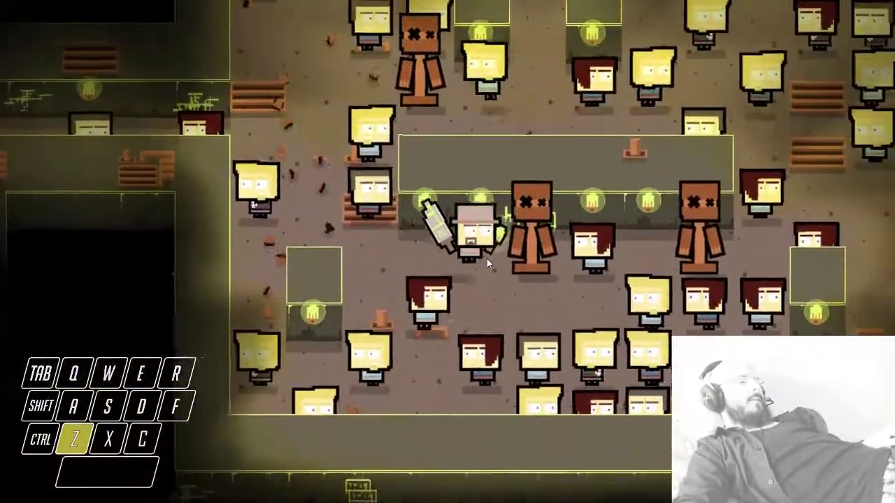
key("s")
key("a")
key("w")
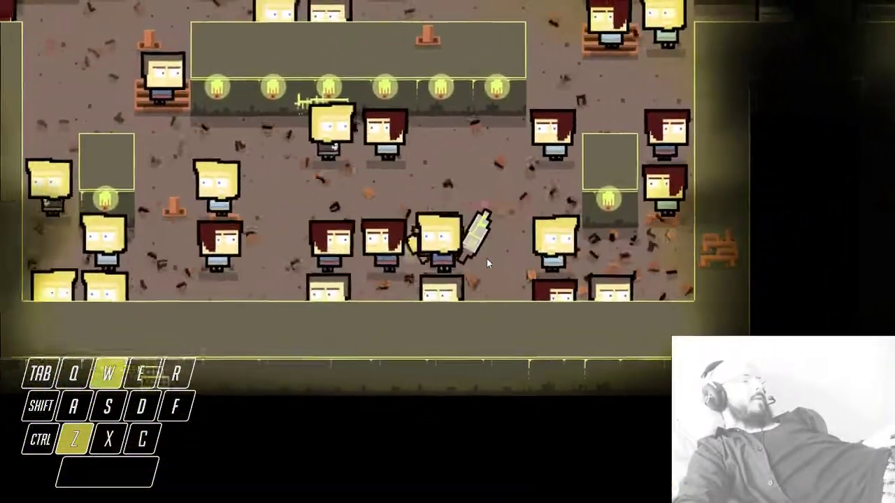
key("d")
key("w")
key("d")
key("s")
key("d")
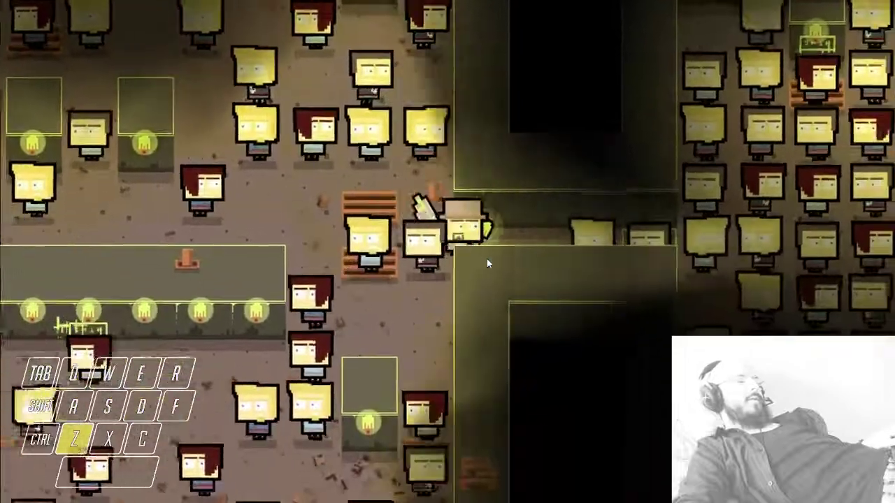
key("d")
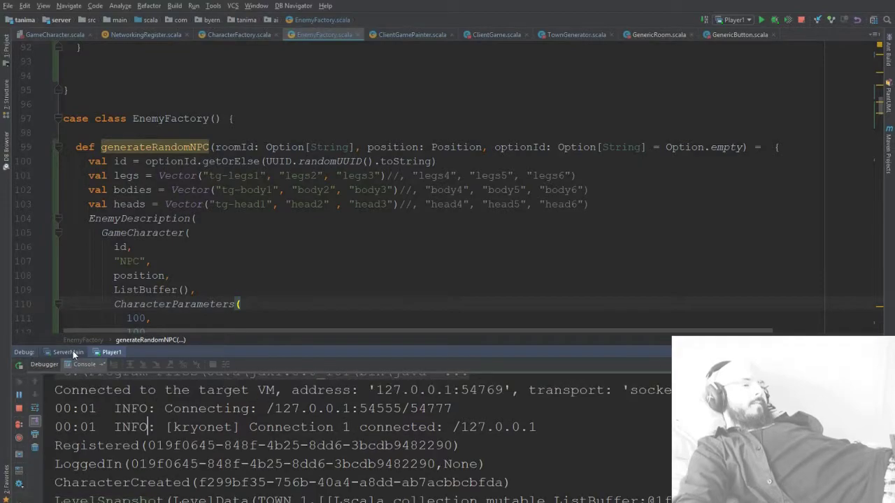
Step: Switch to the code editor, stop the running server and activate legs4, body4 and head4 in generateRandomNPC's vectors
left_click(73, 353)
left_click(19, 408)
left_click(358, 187)
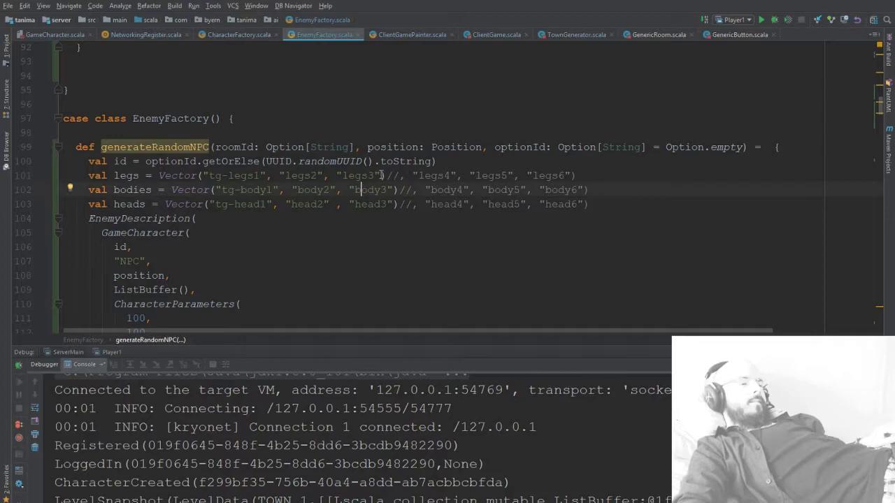
key("shift+Left")
key("shift+Left")
key("shift+Left")
key("shift+Left")
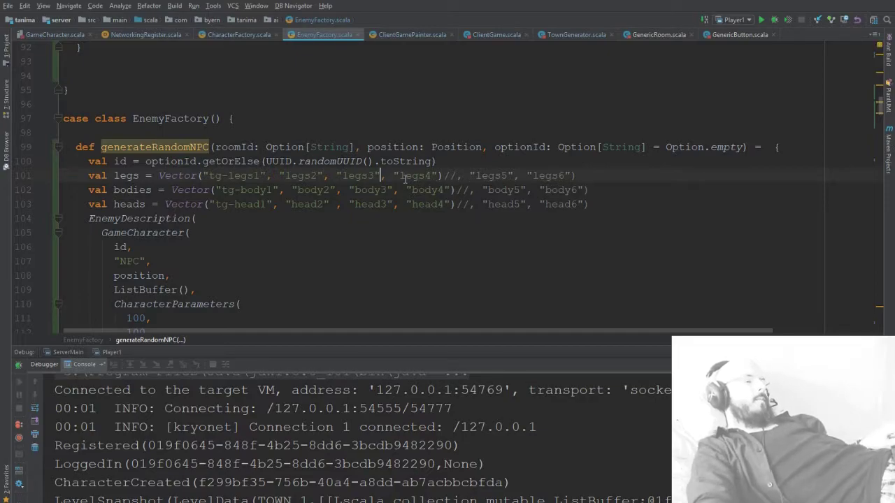
Step: Rerun the ServerMain and Player1 debug configurations with the extended NPC part lists
left_click(64, 352)
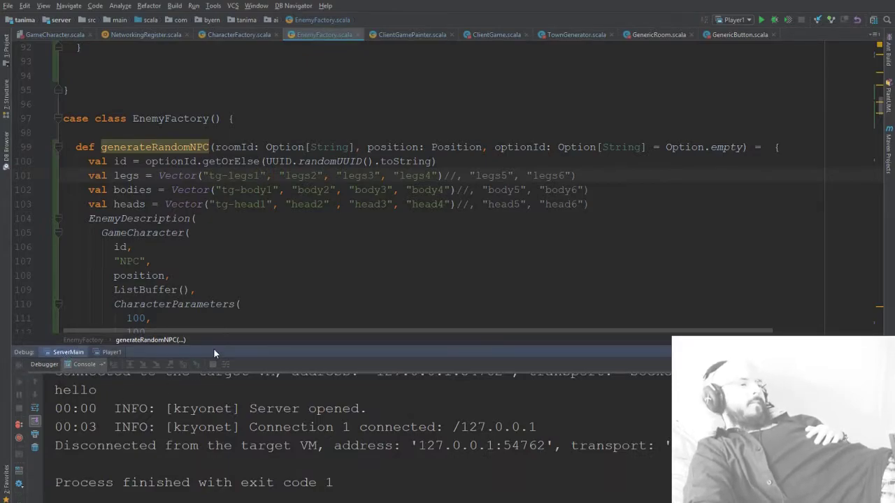
key("ctrl+F5")
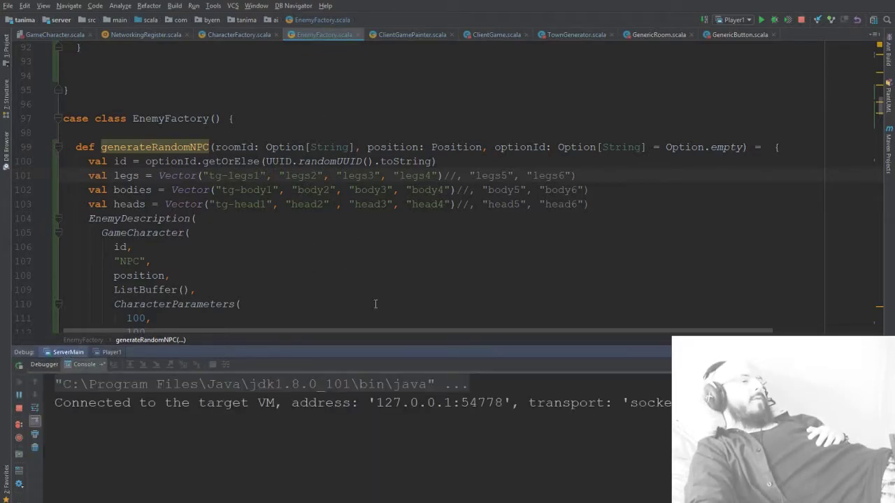
left_click(112, 352)
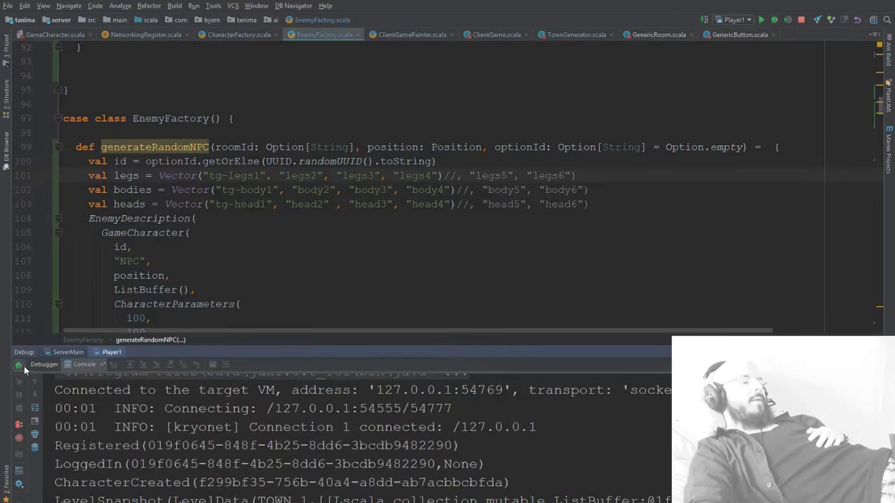
key("ctrl+F5")
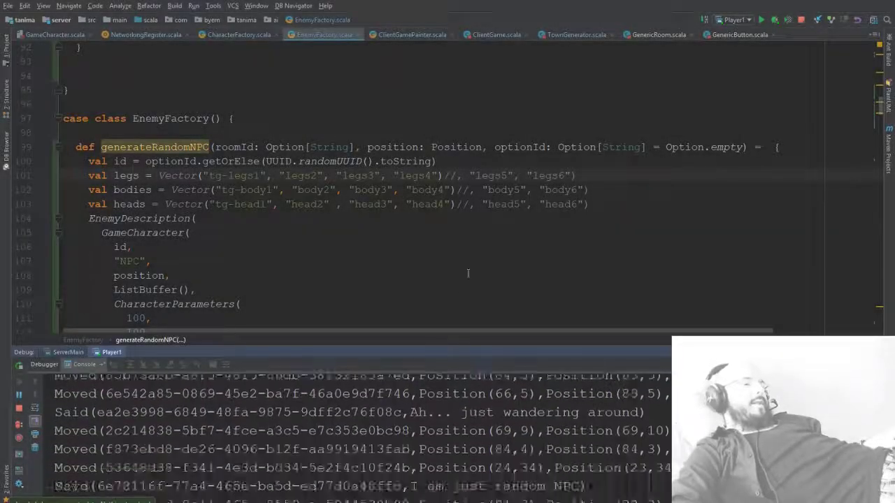
left_click(492, 230)
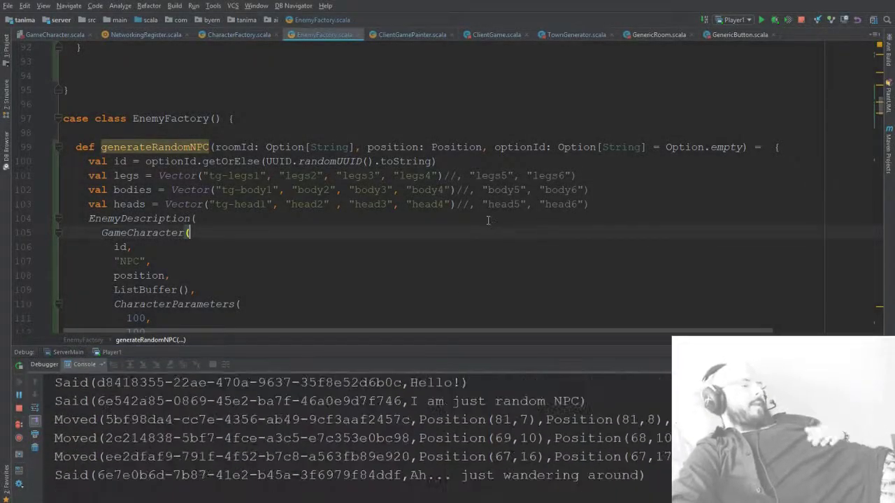
left_click(382, 176)
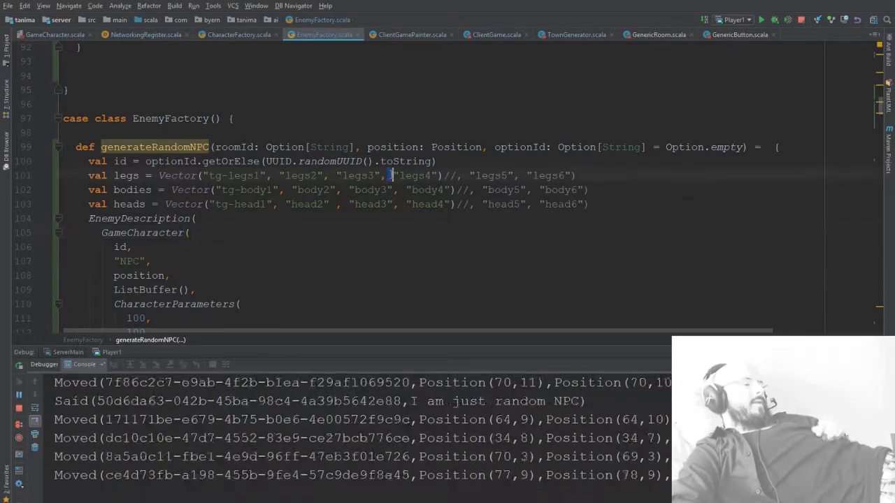
left_click_drag(439, 176, 444, 176)
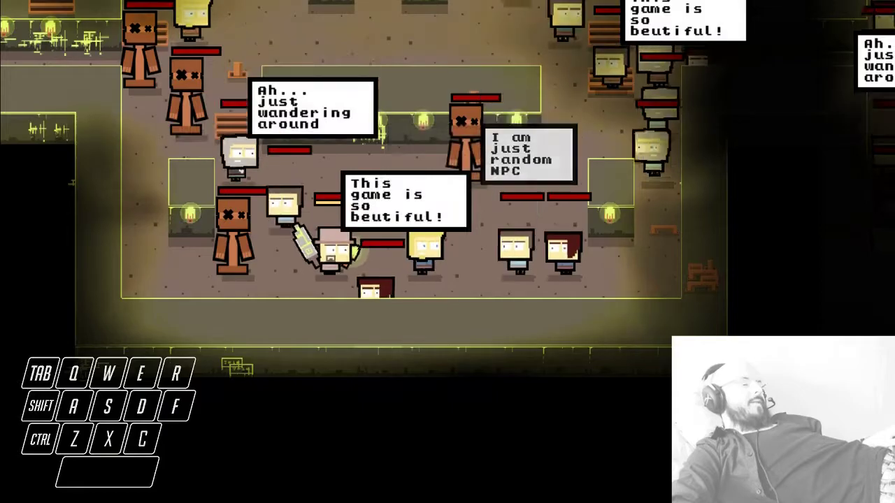
Step: Switch to the restarted game and walk around the starting room to look for the new NPC variant
key("w")
key("d")
key("a")
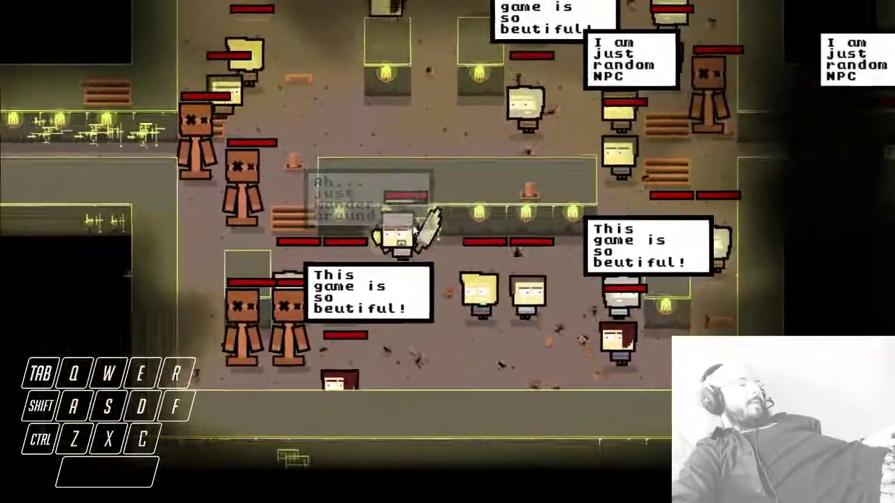
key("a")
key("s")
key("a")
key("w")
key("d")
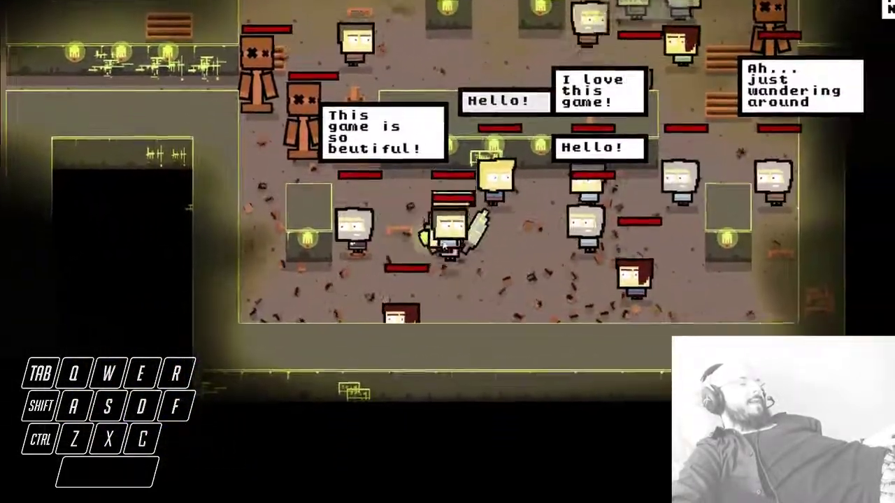
key("a")
key("s")
Step: Examine the grey-haired bearded NPCs and their mixed body parts up close while walking among them
scroll(575, 238, "up", 5)
key("d")
key("w")
key("d")
key("a")
key("w")
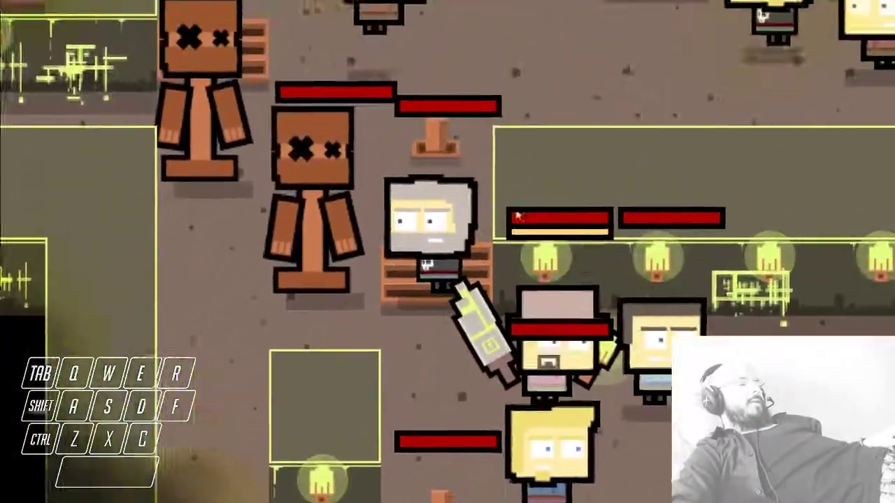
key("a")
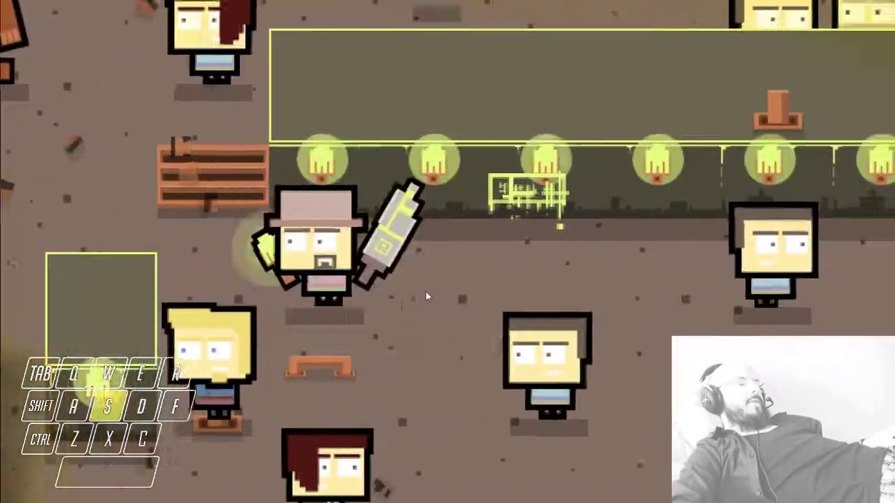
key("d")
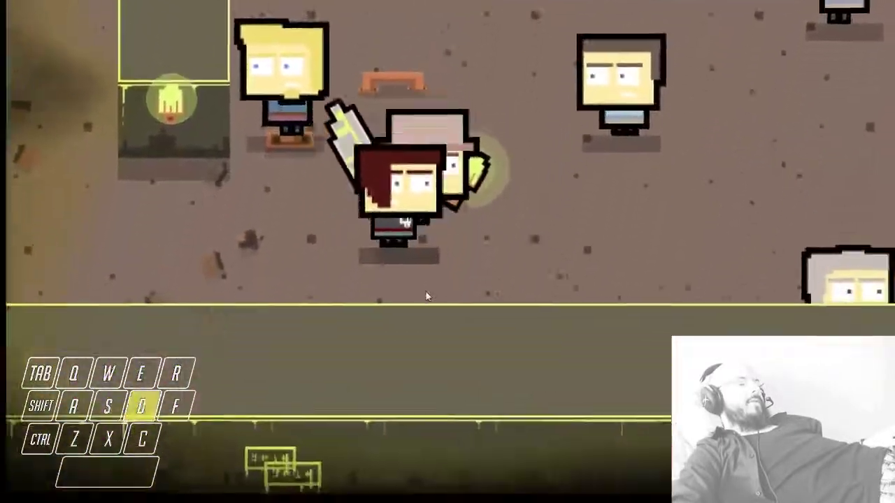
key("w")
key("a")
key("d")
key("s")
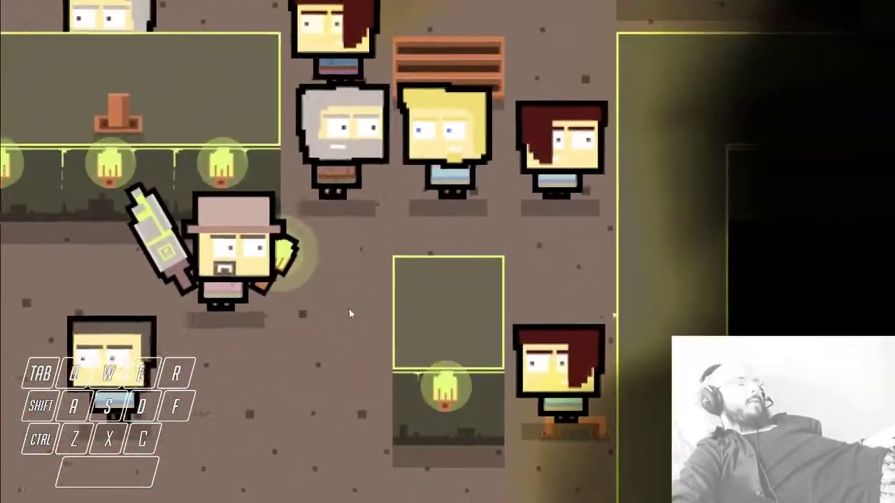
key("d")
key("w")
Step: Walk across the whole town room and toward the corridor to check how the NPC variants are mixed
scroll(288, 277, "down", 1)
key("d")
key("w")
key("a")
key("a")
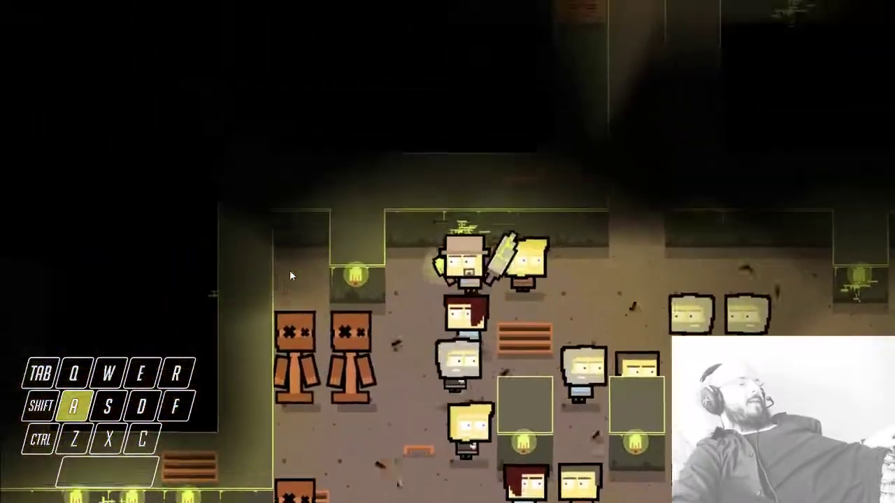
key("s")
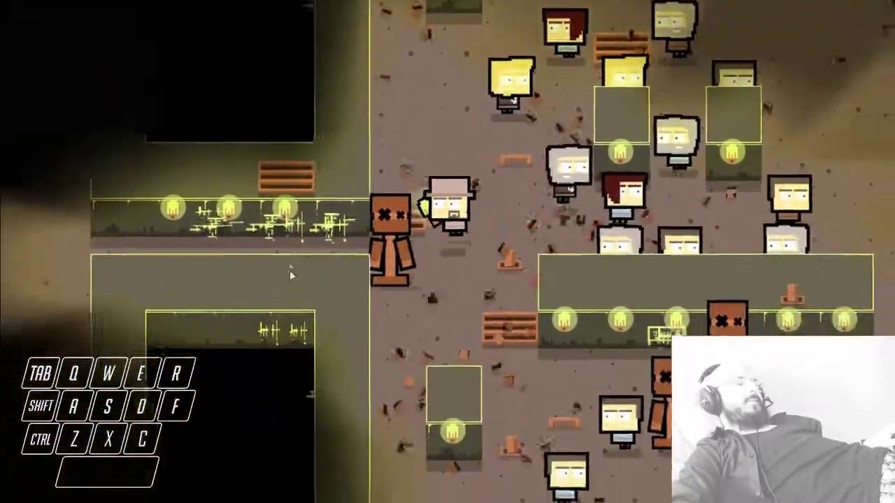
key("d")
key("a")
key("s")
key("d")
key("s")
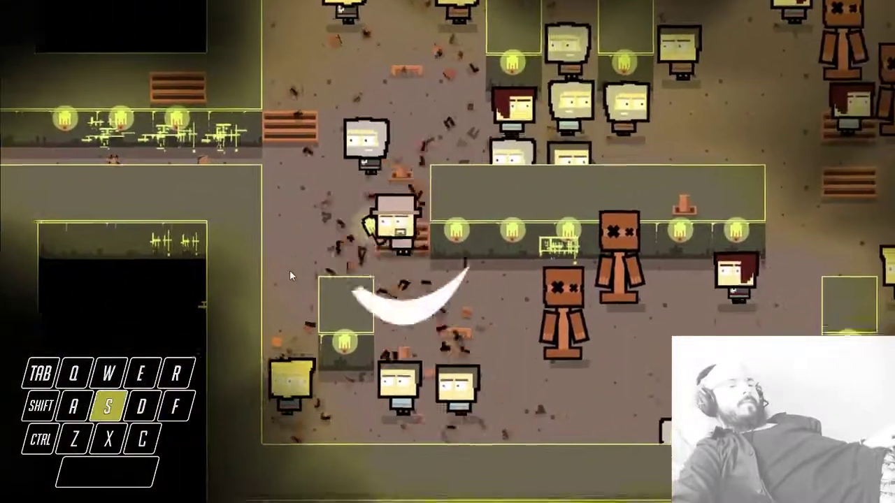
key("d")
key("a")
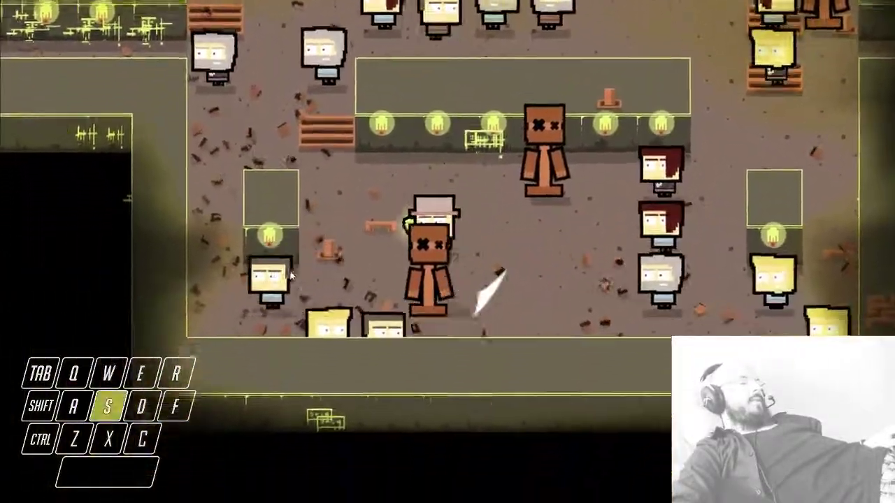
key("w")
key("d")
key("w")
key("d")
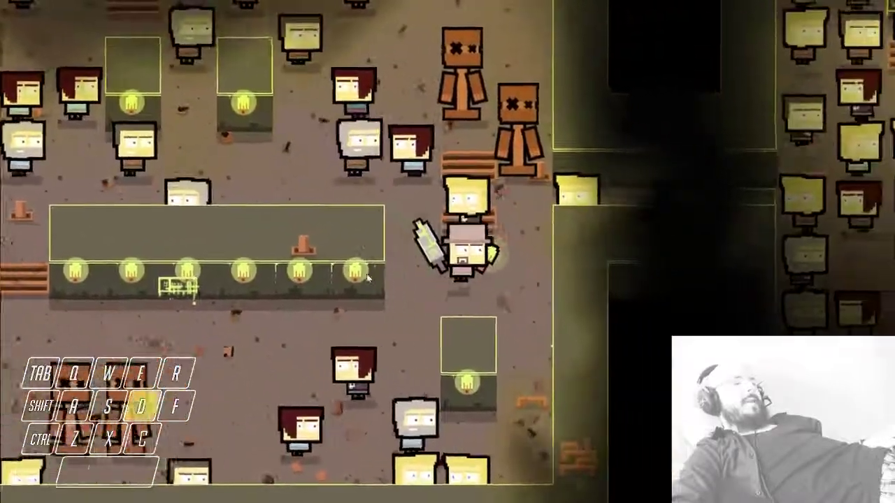
key("w")
key("d")
key("a")
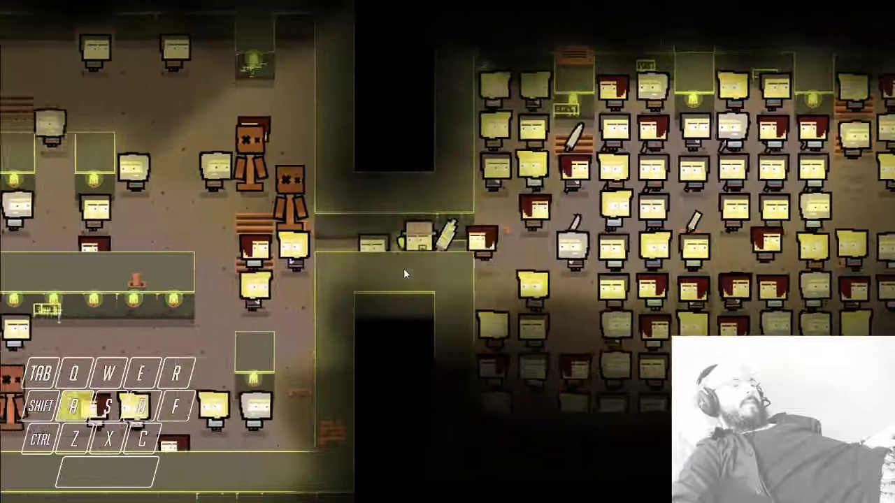
Step: Swing the weapon and move between the corridor and the town room to view the NPC crowds in both areas
left_click(403, 268)
left_click(403, 269)
key("w")
left_click(403, 268)
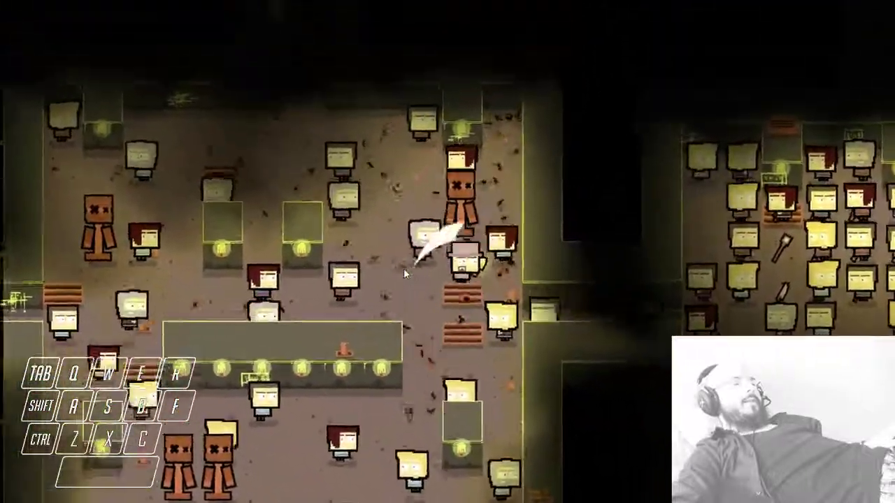
key("d")
key("s")
key("d")
key("d")
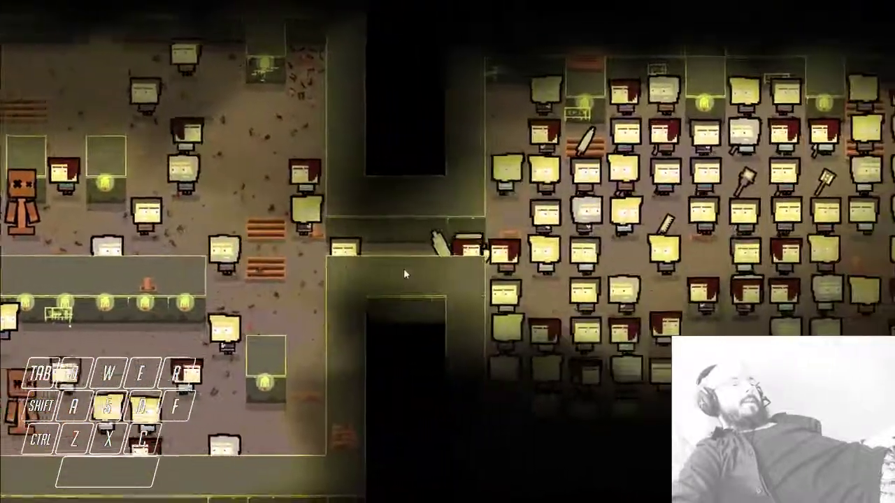
key("a")
key("a")
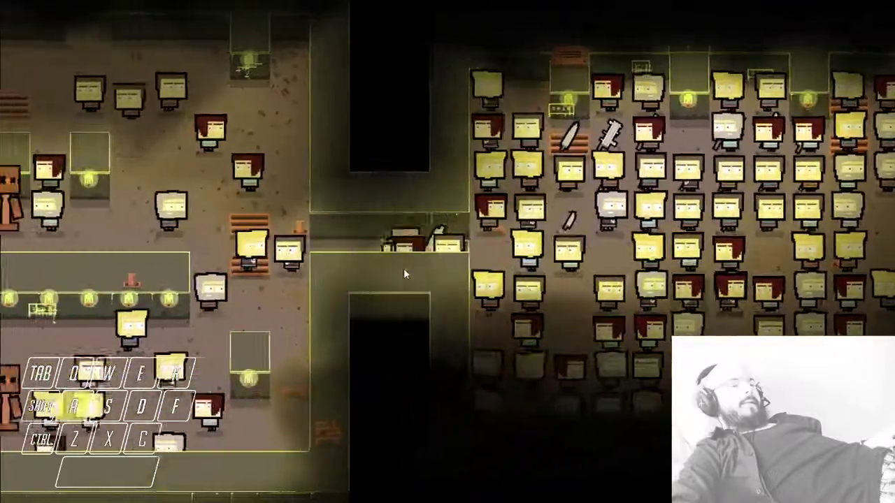
key("a")
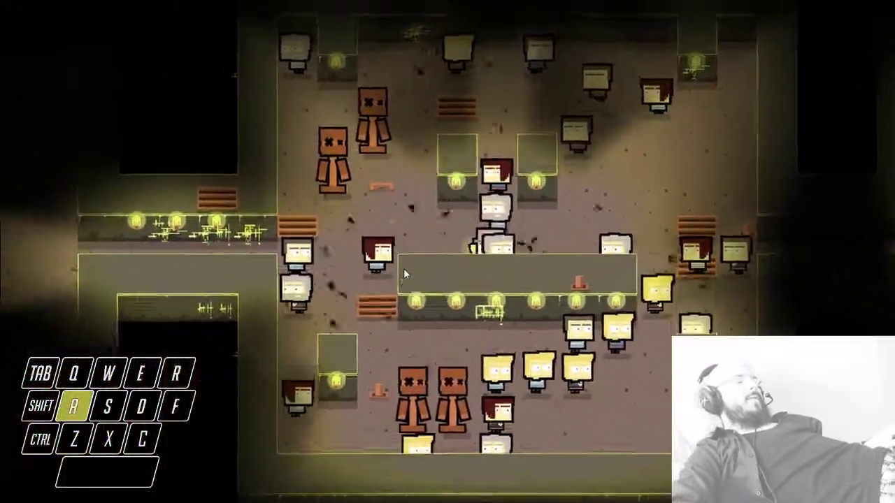
Step: Strike the wooden dummies along the west side of the town room down to its southwest corner
left_click(403, 268)
key("s")
left_click(404, 268)
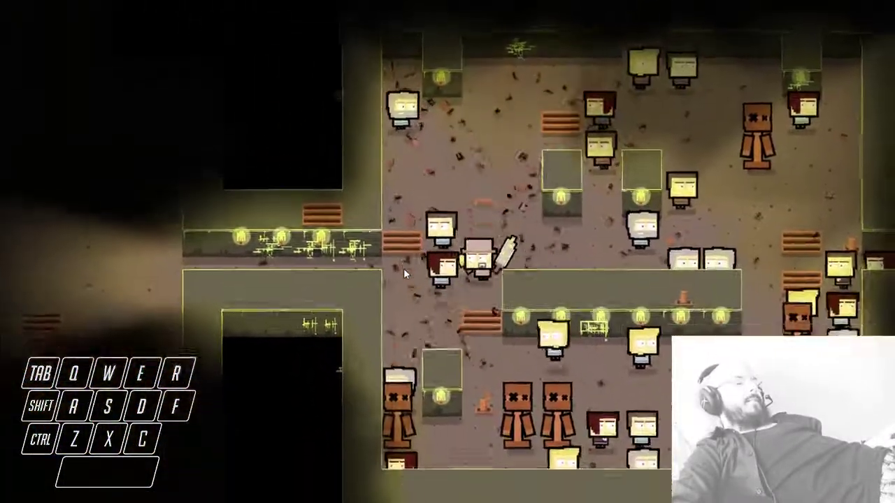
key("d")
left_click(404, 268)
key("a")
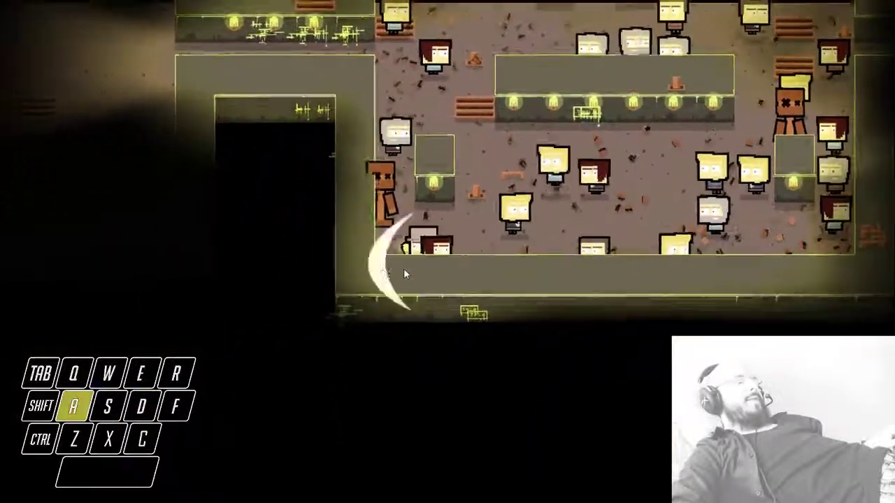
Step: Zoom in on the characters and walk east through the southern crowd to inspect the NPC variants up close
key("d")
scroll(403, 268, "up", 5)
scroll(474, 265, "down", 1)
key("d")
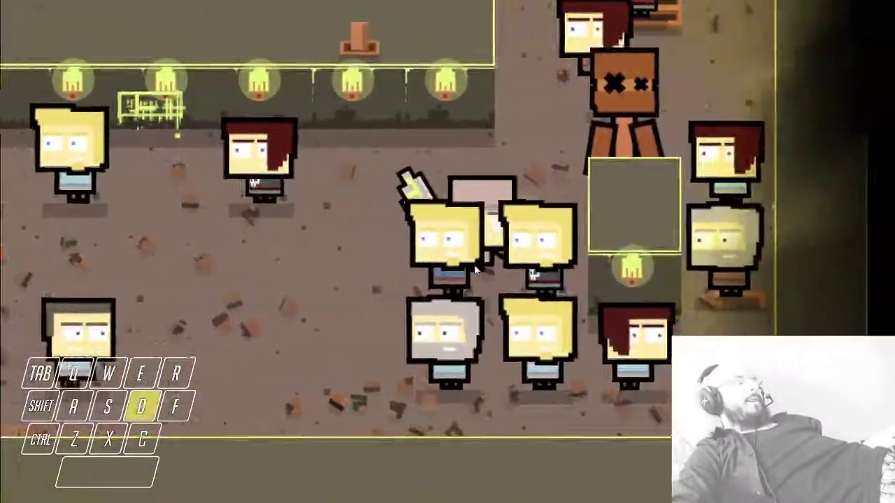
Step: Walk north along the east side of the town room, swinging the weapon among the NPCs up to the north end
key("w")
left_click(475, 270)
key("w")
left_click(475, 270)
key("d")
left_click(474, 270)
key("w")
key("a")
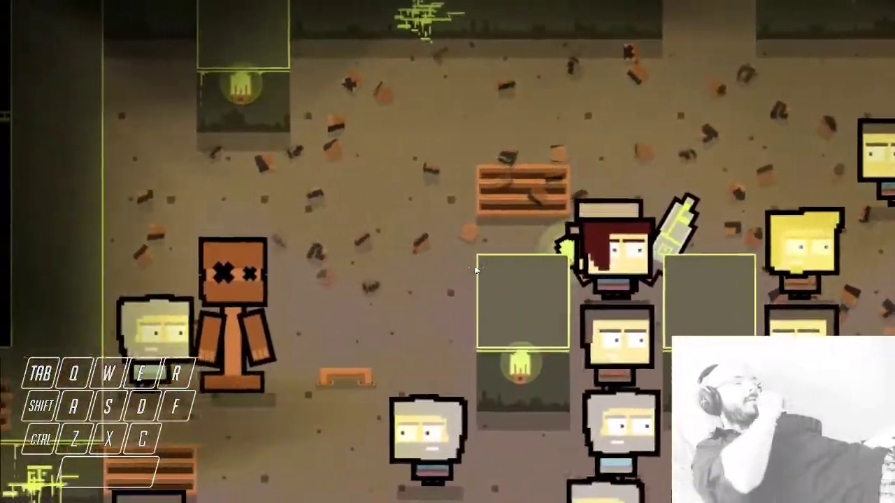
Step: Cross to the west side and attack the dummies down to the southwest corner while viewing the grey-haired NPCs
key("a")
left_click(475, 270)
key("s")
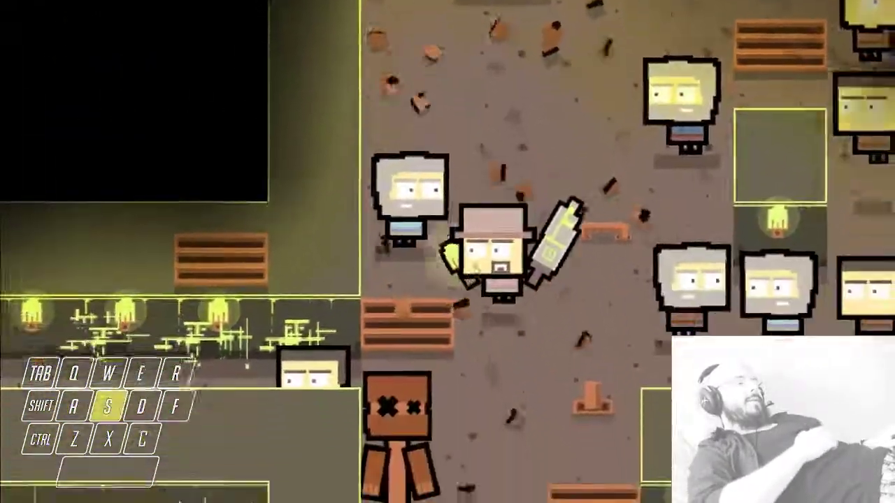
left_click(475, 271)
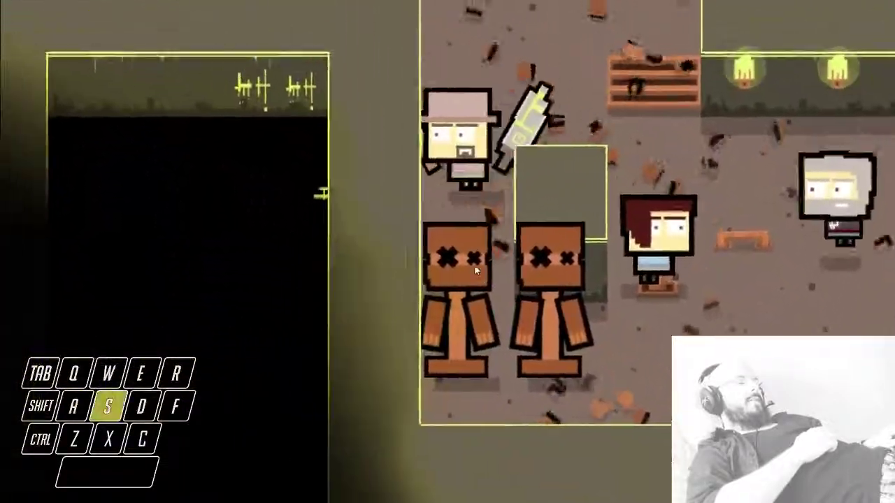
left_click(474, 269)
key("d")
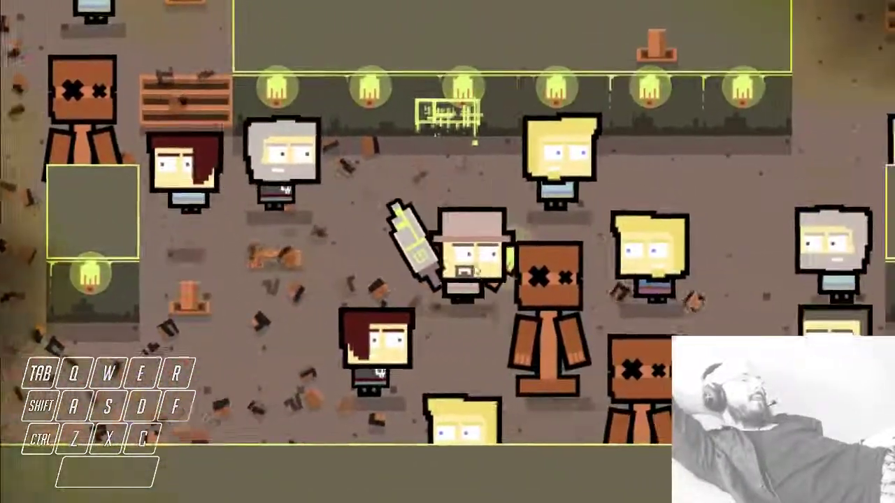
Step: Attack the dummies in the southern part of the room and walk back toward its west side past the NPCs
key("s")
left_click(477, 272)
key("a")
key("d")
key("a")
key("w")
left_click(476, 271)
key("a")
key("w")
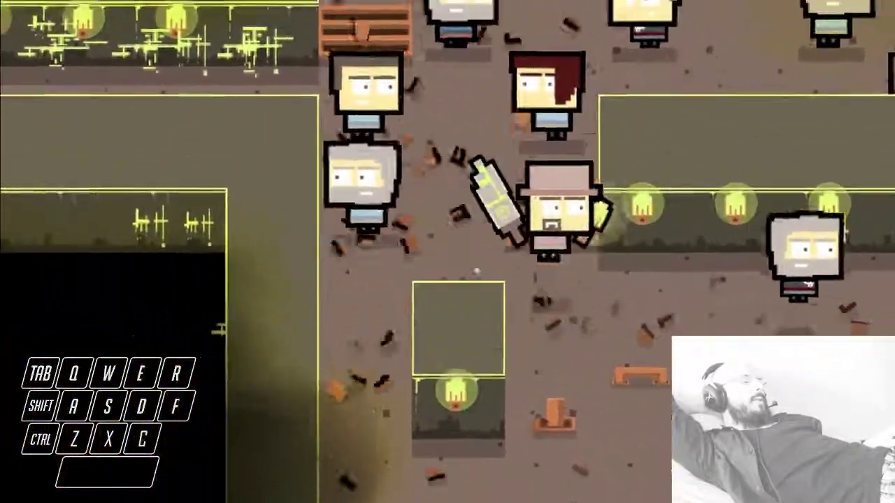
Step: Walk past the central wall to the dummies in the northeast corner, checking the mixed NPC heads and bodies there
key("d")
left_click(476, 270)
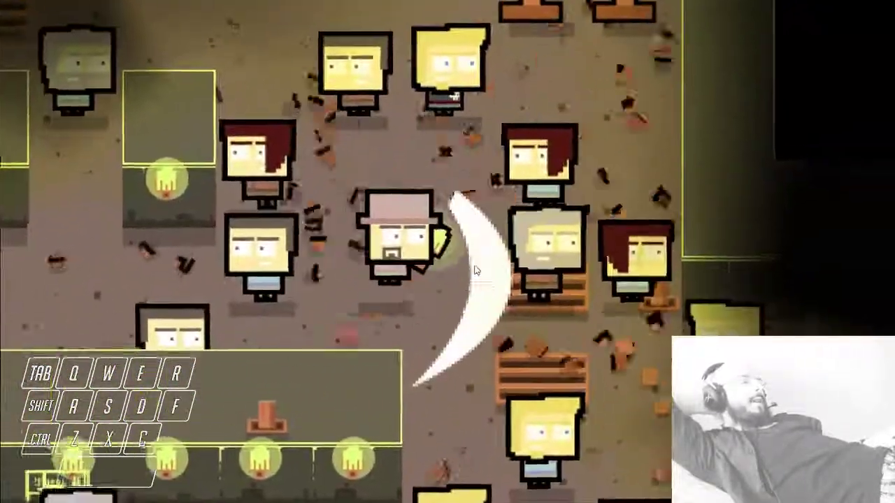
key("w")
key("d")
key("w")
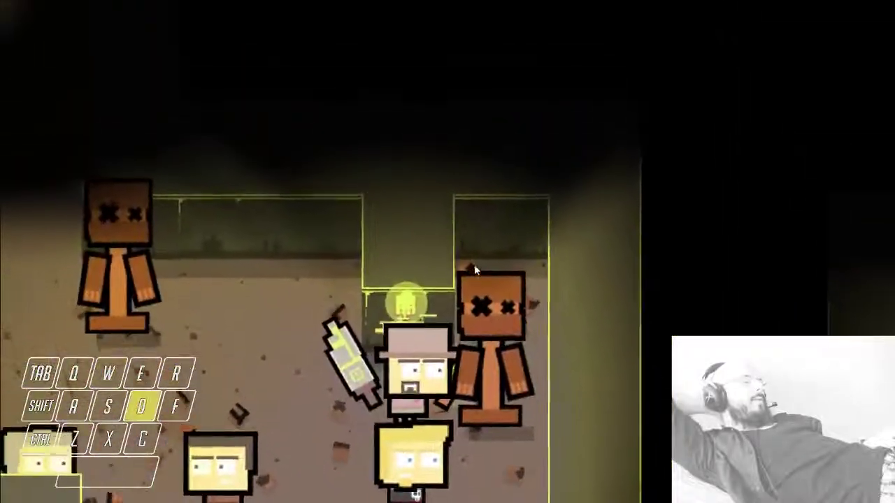
key("a")
key("s")
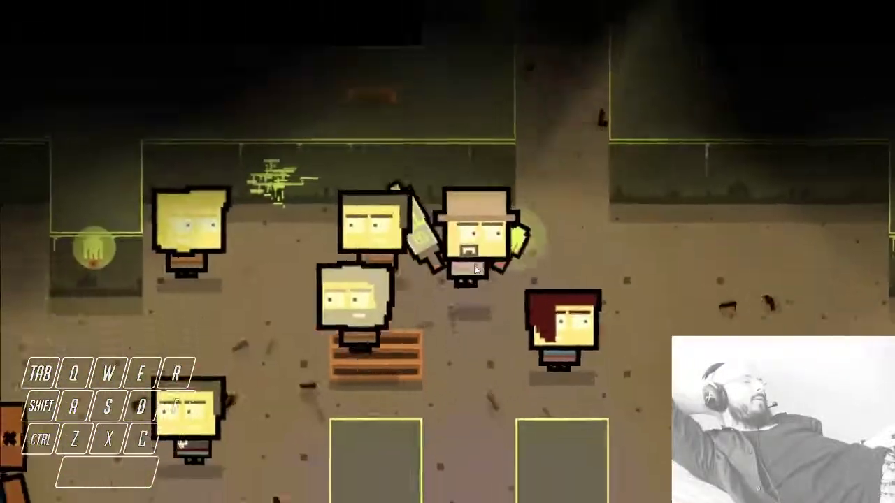
Step: Walk southwest past the northern NPC group, swing the weapon and go through the west corridor
key("a")
key("s")
left_click(477, 271)
key("d")
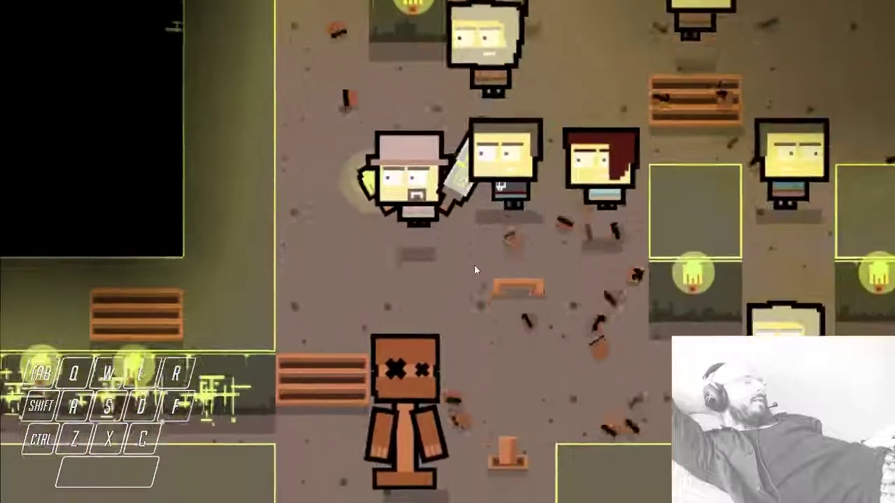
key("s")
key("a")
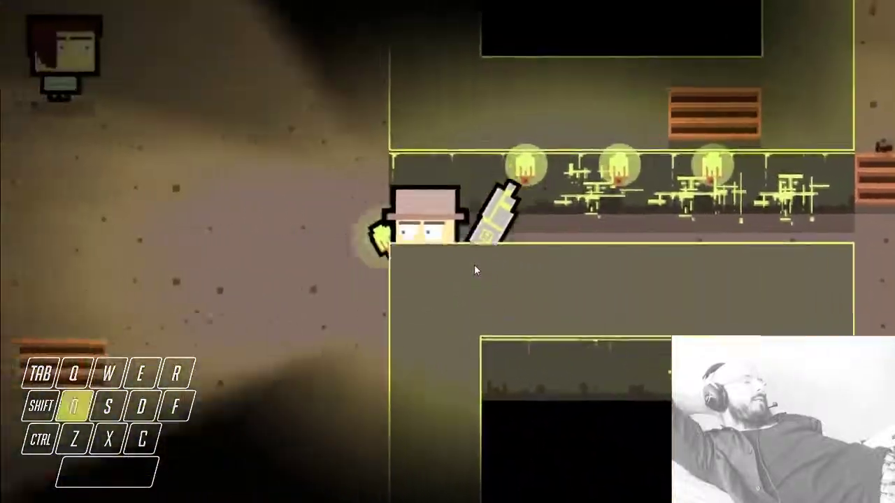
Step: Return east across the town room and enter the densely crowded area beyond it to view the NPC variants
key("d")
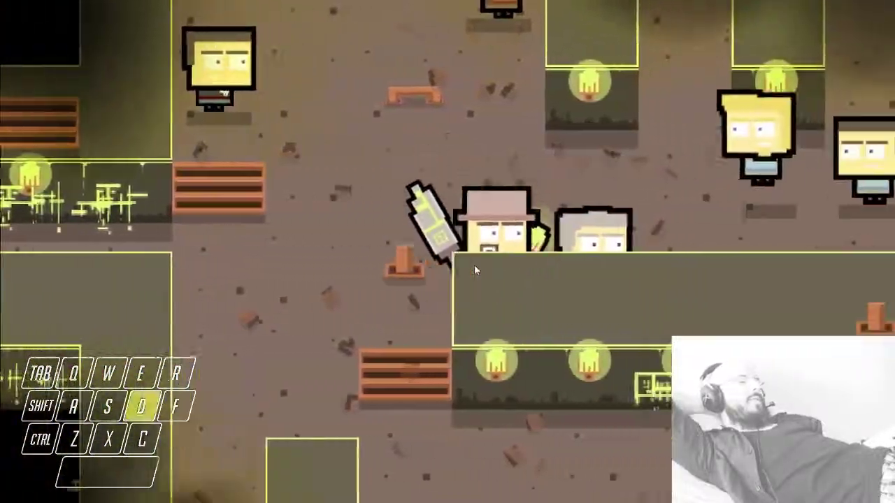
key("d")
left_click(476, 270)
key("w")
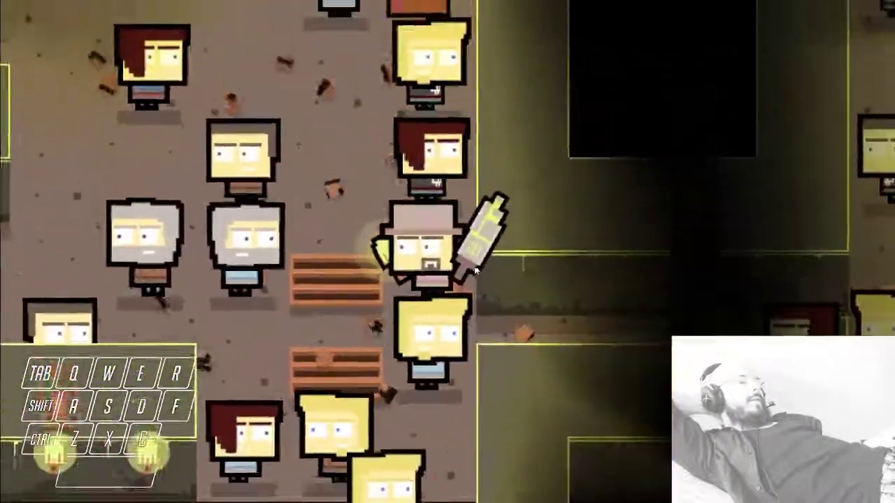
key("d")
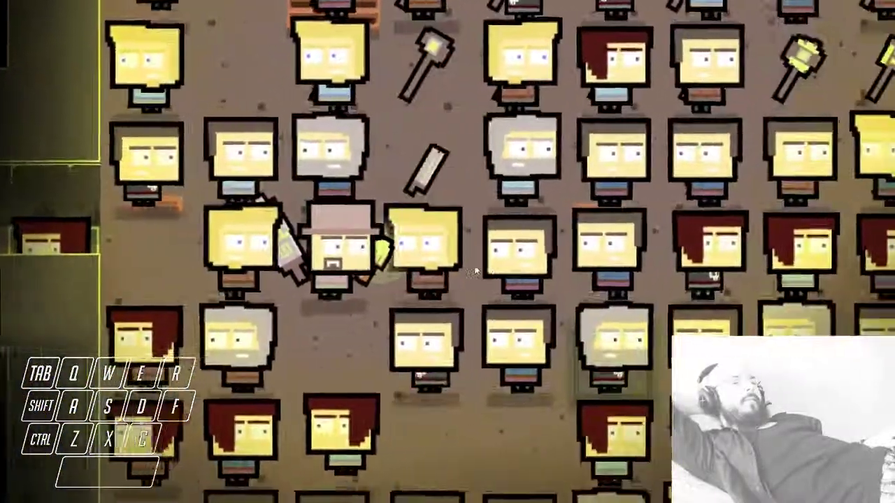